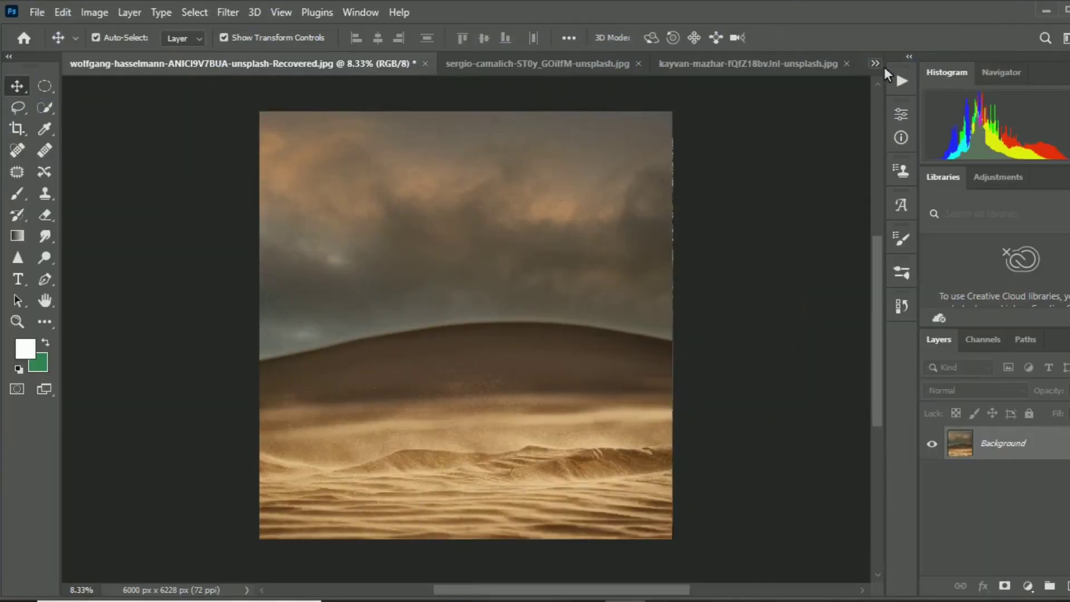
# Paste the cracked-earth photo into the desert document and move it down over the lower canvas.
pyautogui.click(880, 64)
pyautogui.click(792, 112)
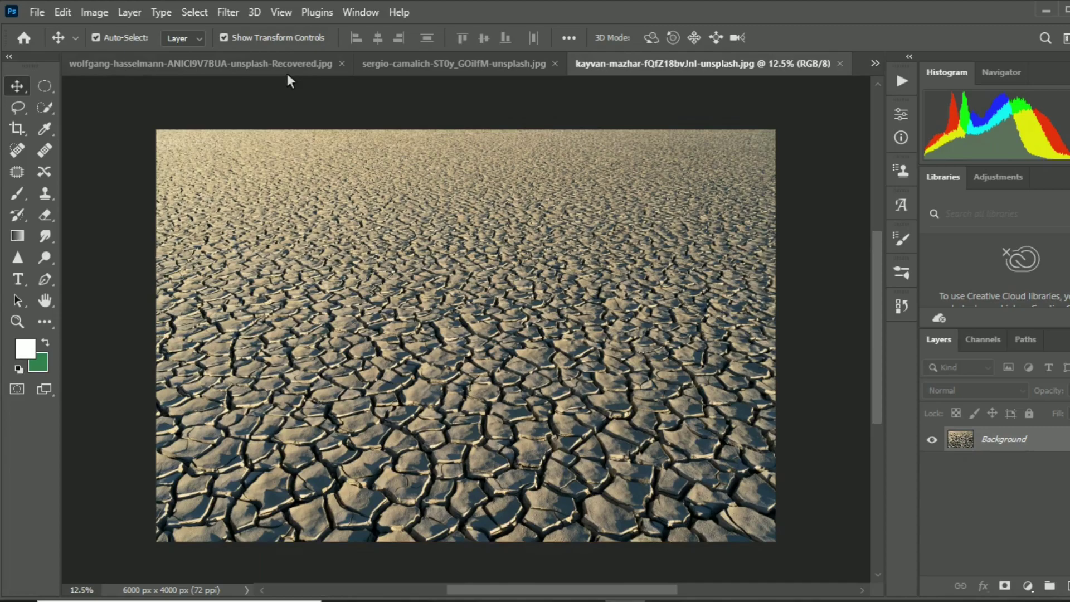
pyautogui.click(286, 66)
pyautogui.hotkey('ctrl', 'v')
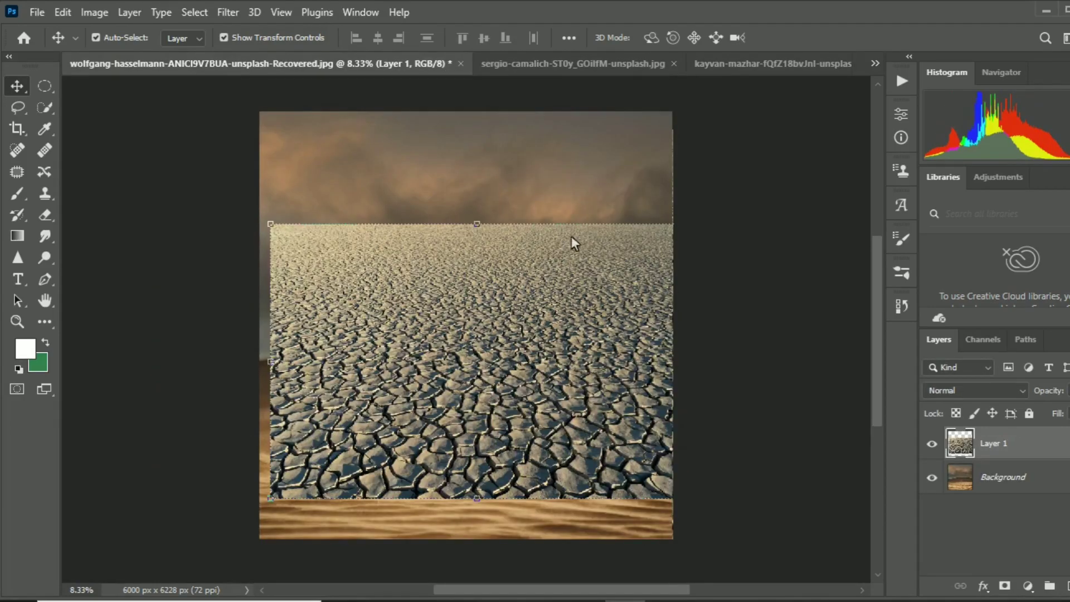
pyautogui.moveTo(529, 317); pyautogui.dragTo(546, 358)
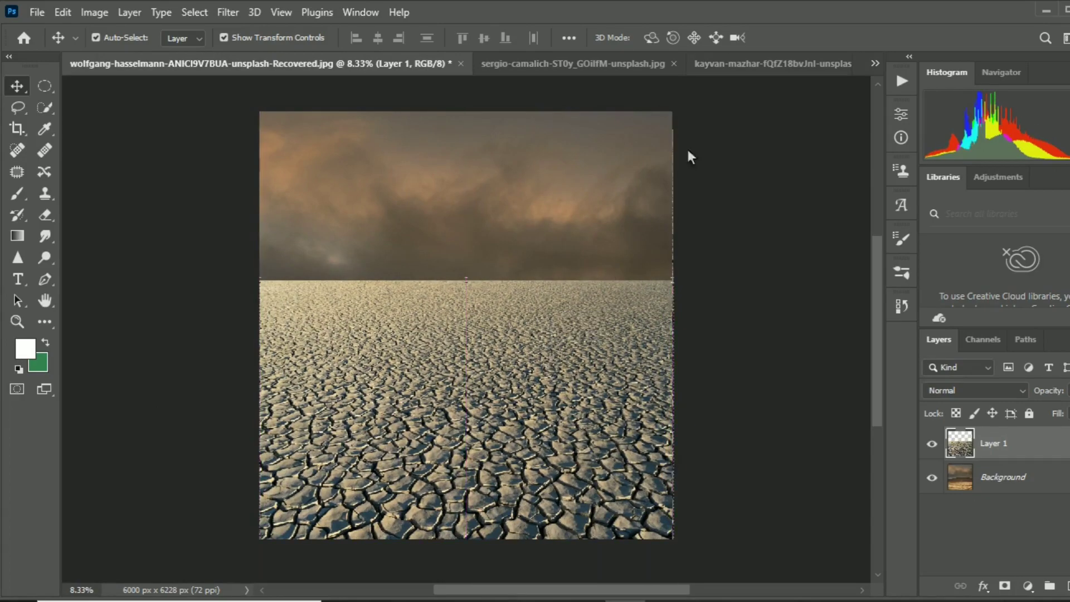
# Close the cracked-earth source and squash the layer to 61.90% height over the lower half.
pyautogui.click(828, 64)
pyautogui.click(848, 64)
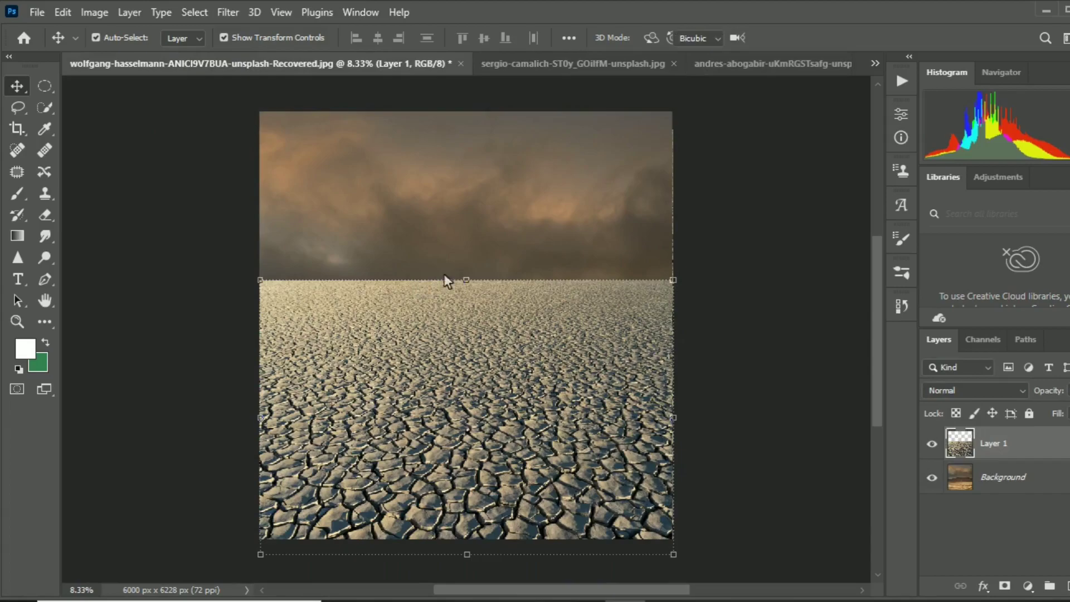
pyautogui.moveTo(444, 279)
pyautogui.mouseDown()
pyautogui.moveTo(449, 266)
pyautogui.moveTo(498, 426)
pyautogui.moveTo(515, 382)
pyautogui.mouseUp()
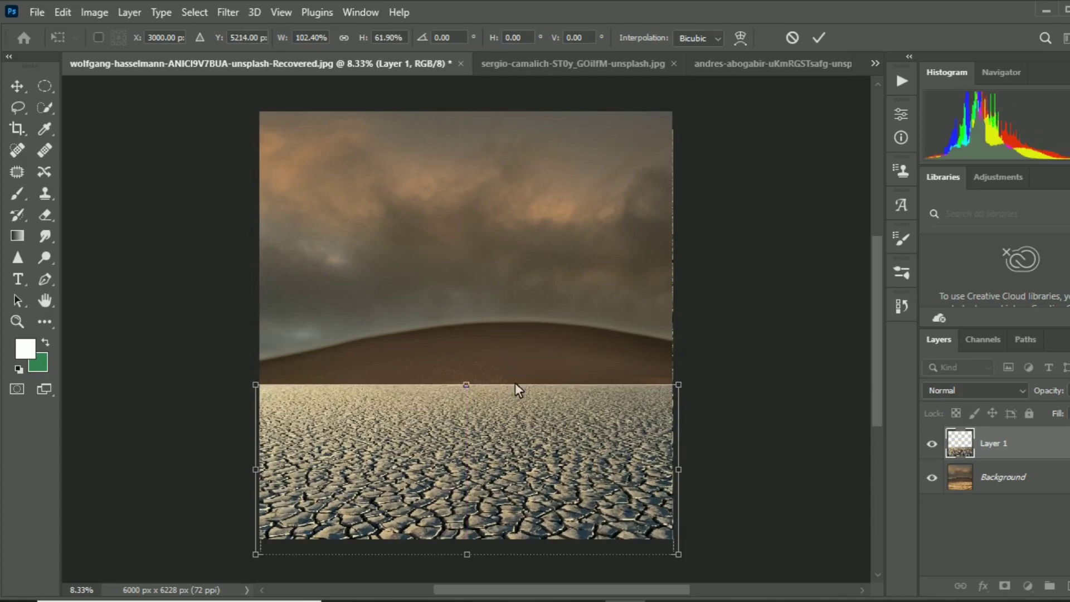
pyautogui.click(830, 44)
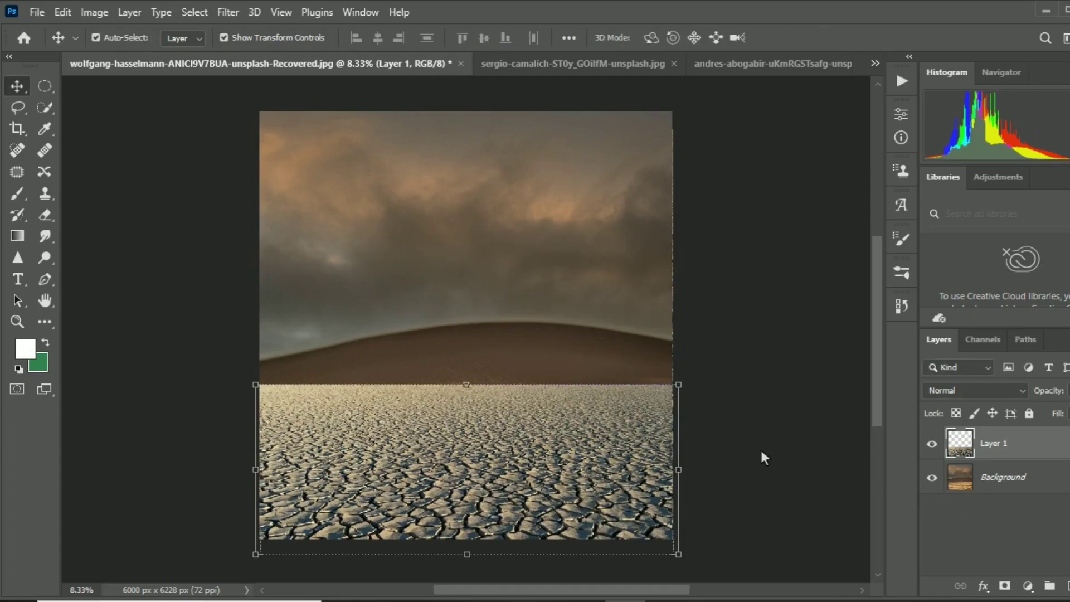
pyautogui.click(1038, 448)
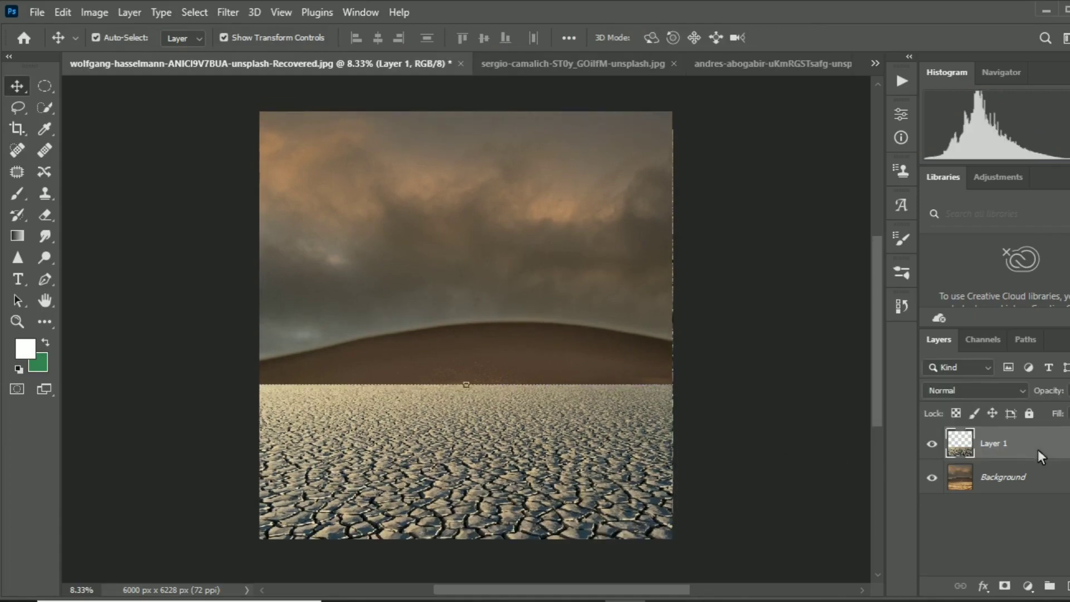
# Add a mask to the cracked-earth layer with a short black-to-white gradient across the dune horizon.
pyautogui.click(1004, 585)
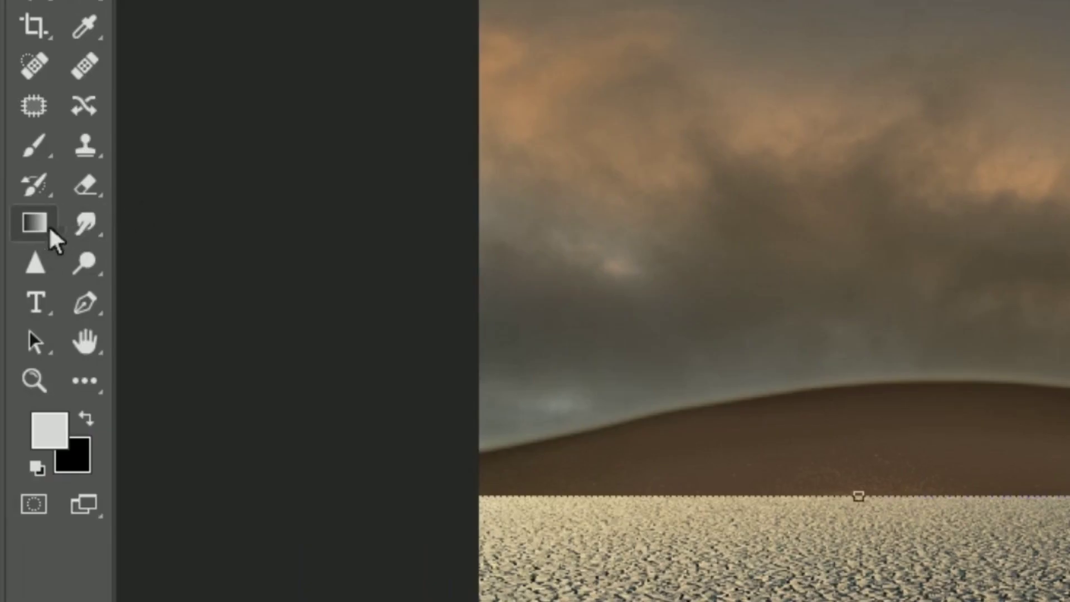
pyautogui.click(48, 233)
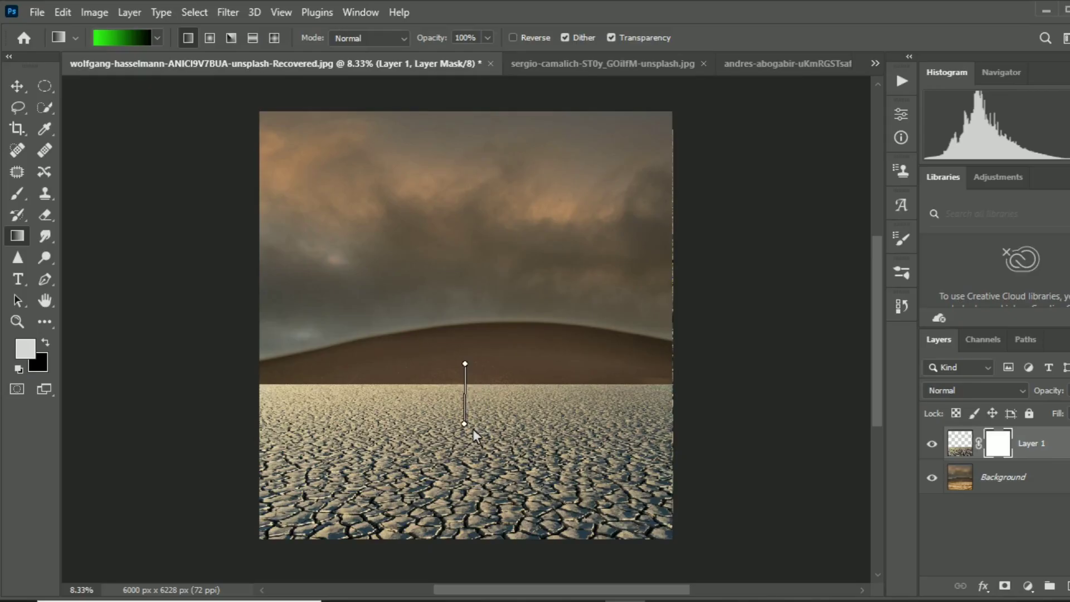
pyautogui.moveTo(473, 427); pyautogui.dragTo(476, 403)
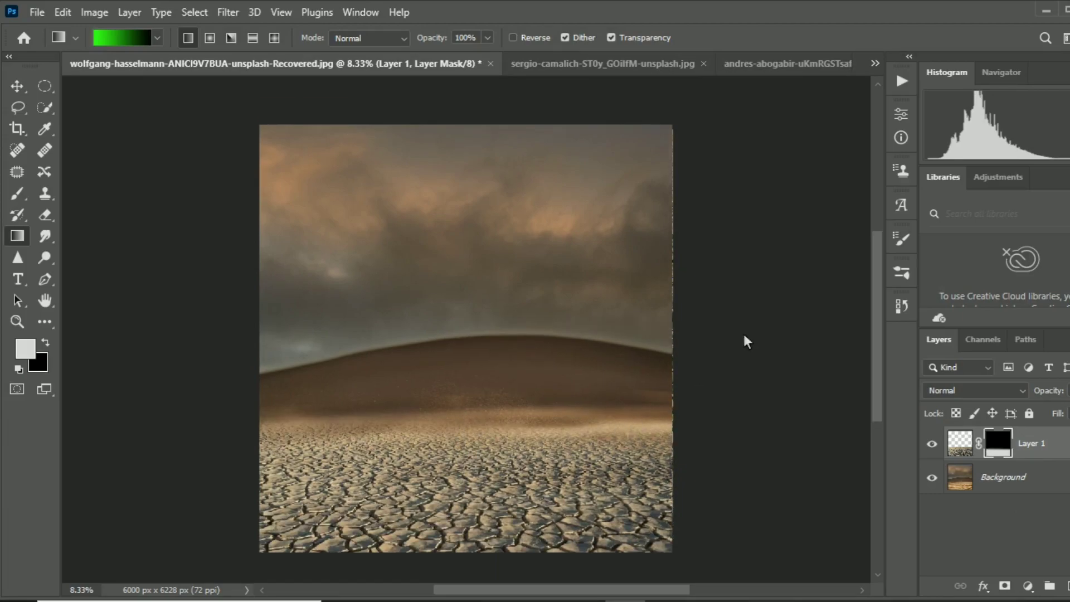
# Switch to the hourglass image and set Quick Selection to 61 px in Add mode.
pyautogui.press('v')
pyautogui.click(875, 63)
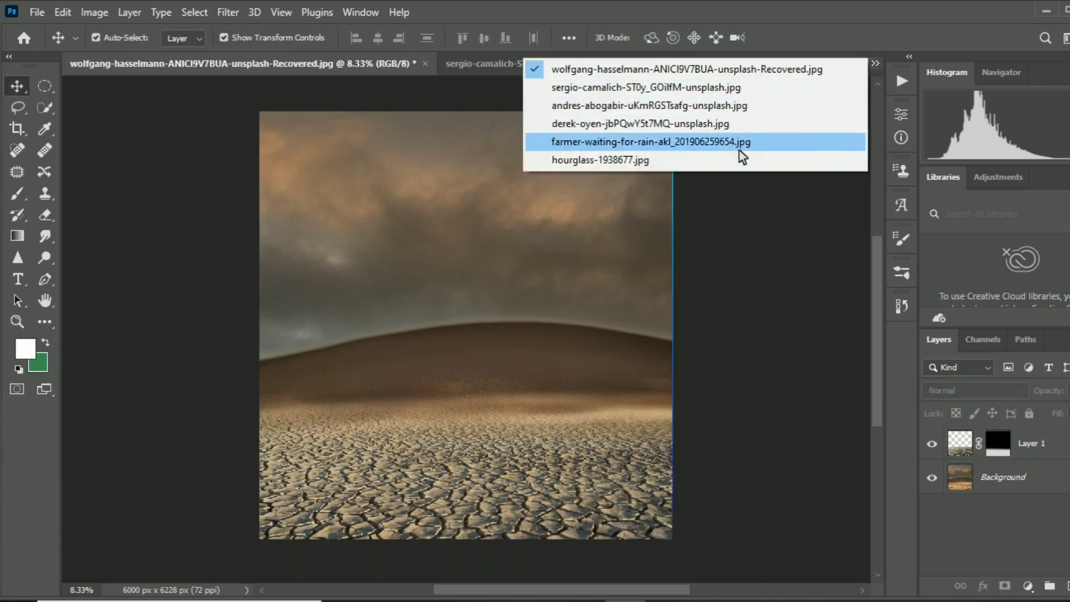
pyautogui.click(730, 160)
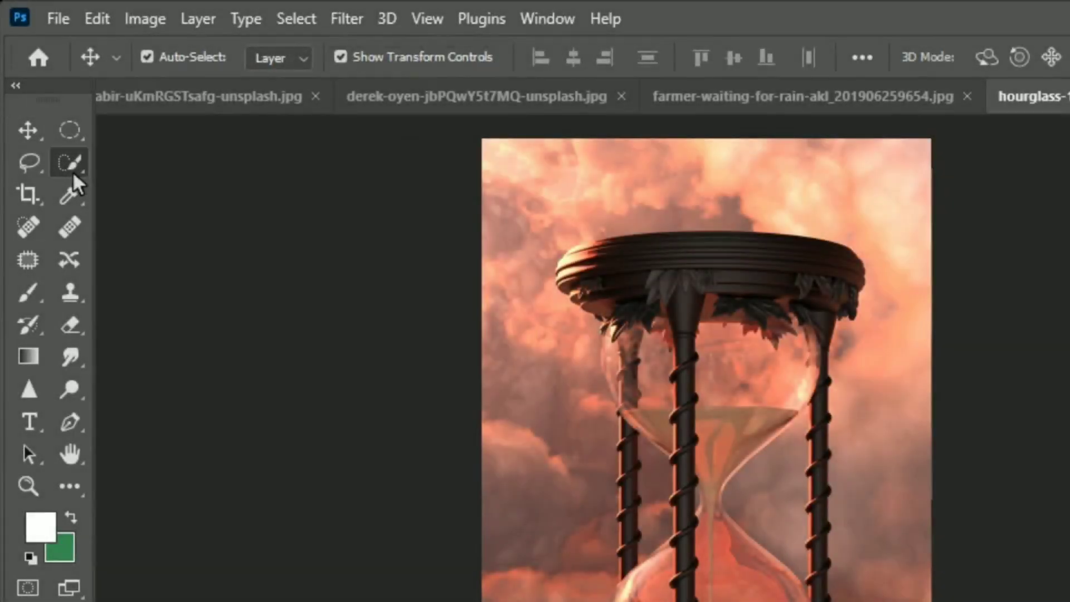
pyautogui.click(46, 111)
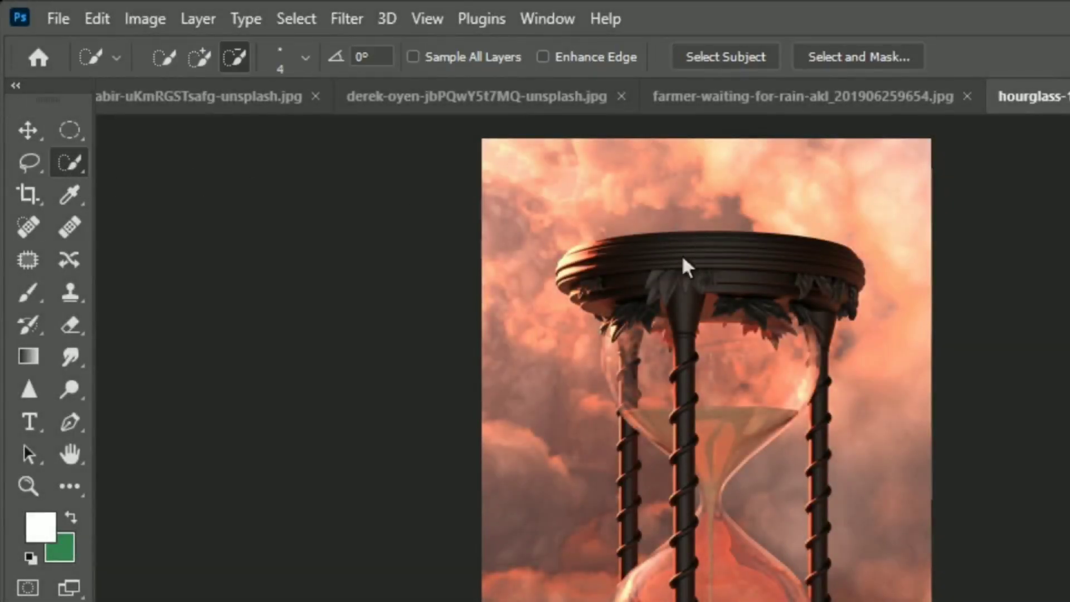
pyautogui.click(305, 57)
pyautogui.write('61')
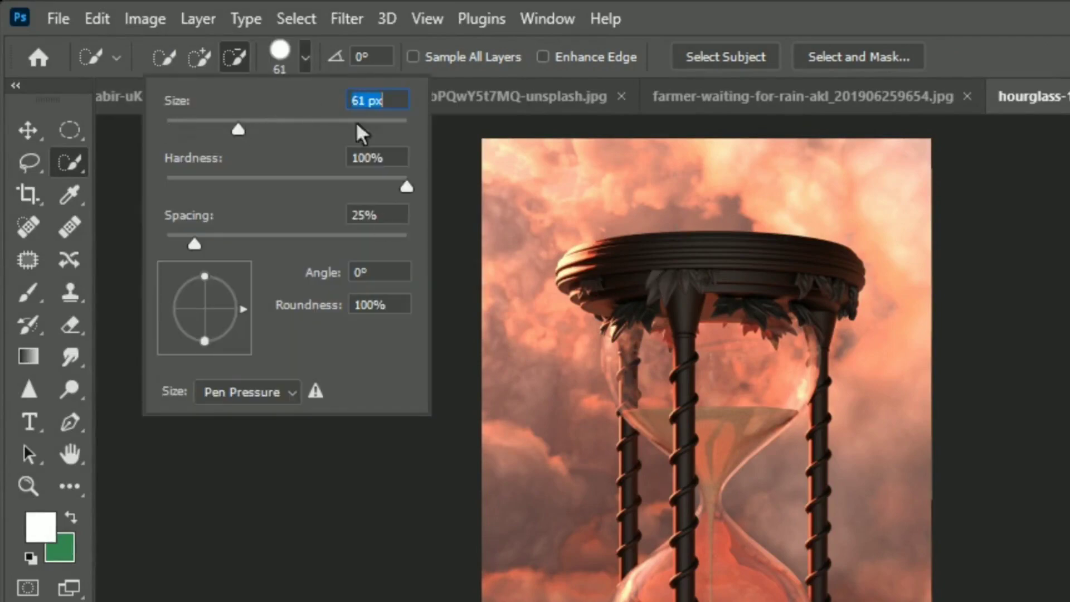
pyautogui.click(202, 57)
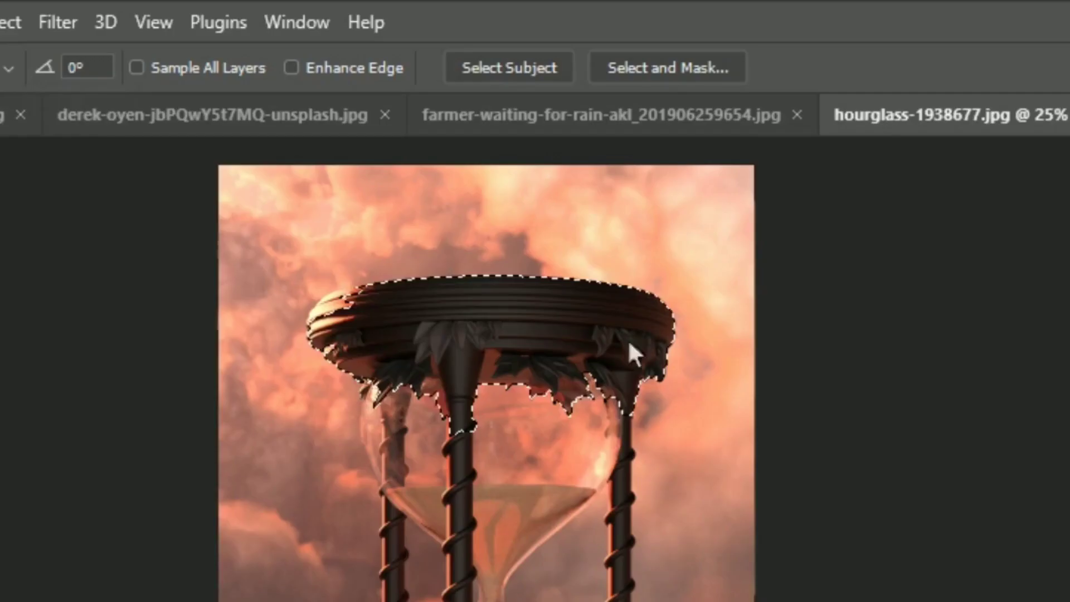
# Select the hourglass rim, pillars, glass and base, trimming along the upper-left glass curve.
pyautogui.moveTo(547, 195); pyautogui.dragTo(496, 340)
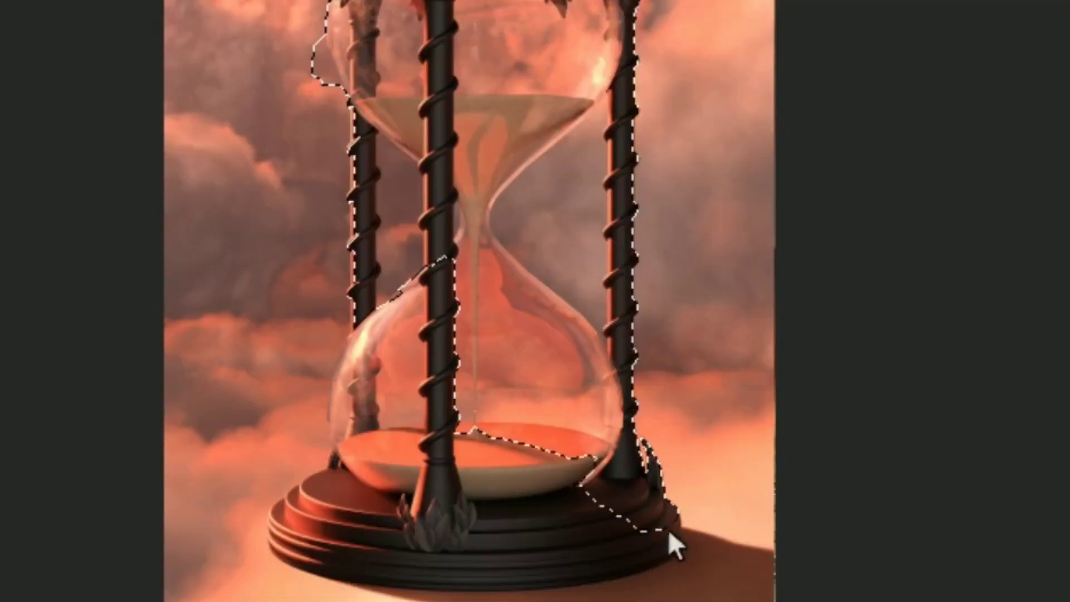
pyautogui.moveTo(673, 545); pyautogui.dragTo(375, 554)
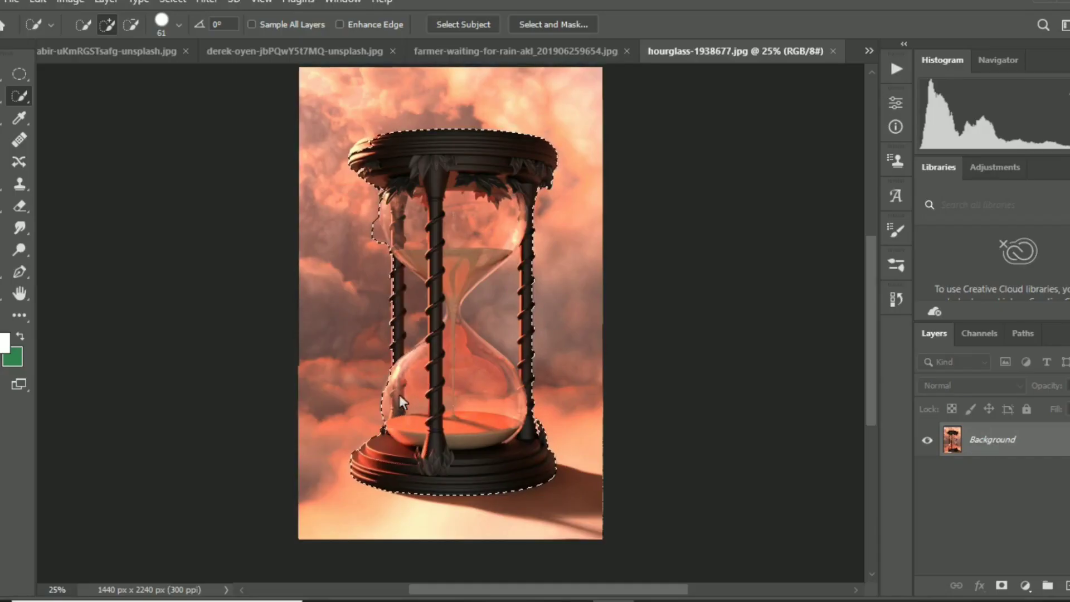
pyautogui.hotkey('ctrl', '+')
pyautogui.hotkey('ctrl', '+')
pyautogui.hotkey('ctrl', '+')
pyautogui.scroll(-3, 313, 429)
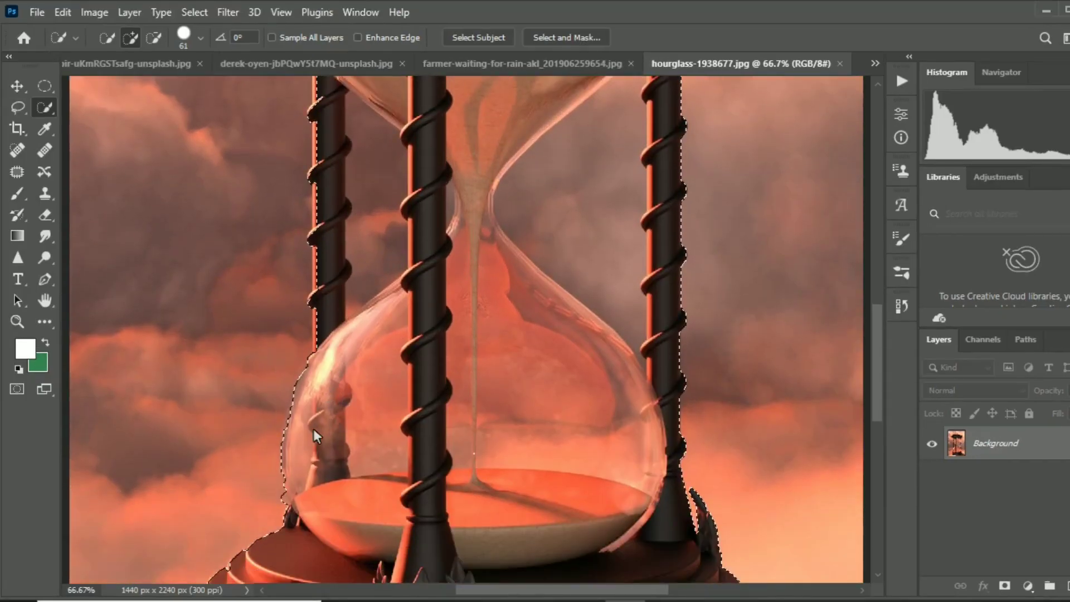
pyautogui.scroll(5, 356, 312)
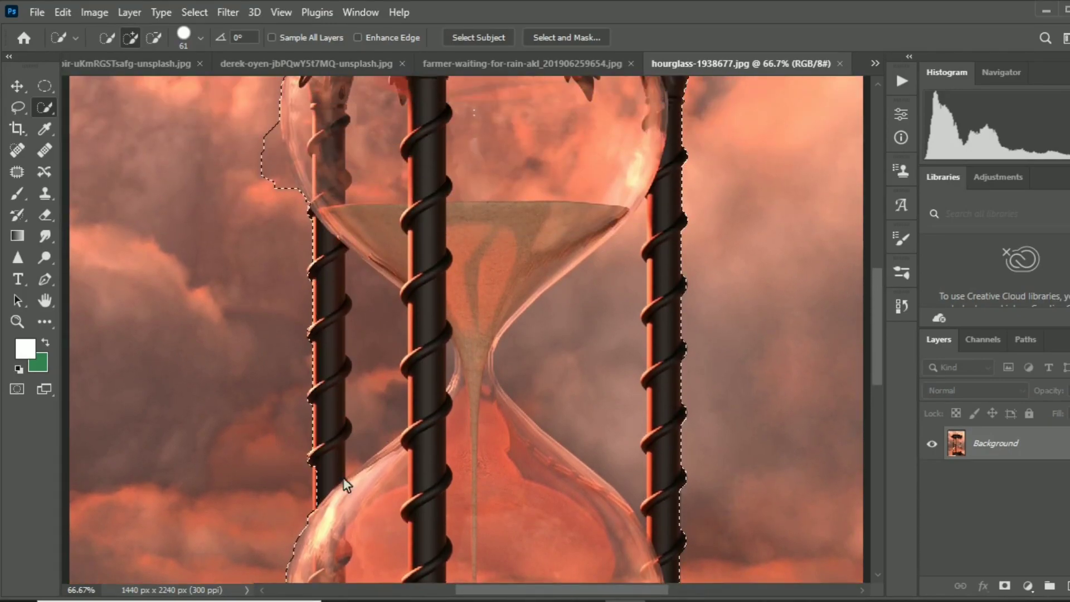
pyautogui.keyDown('alt'); pyautogui.moveTo(278, 195); pyautogui.dragTo(272, 173); pyautogui.keyUp('alt')
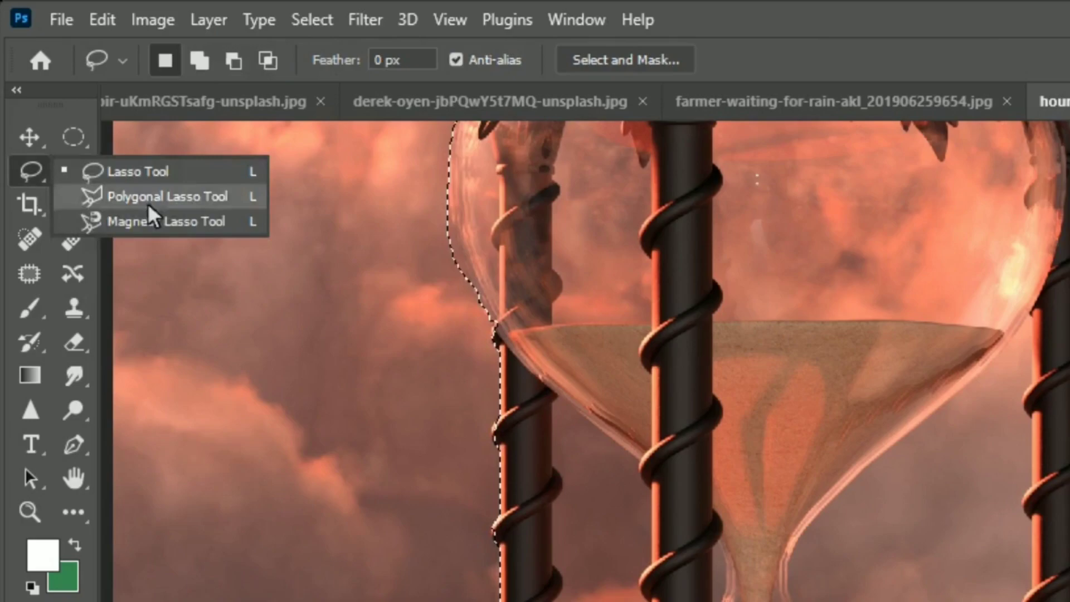
pyautogui.moveTo(32, 110); pyautogui.dragTo(94, 128)
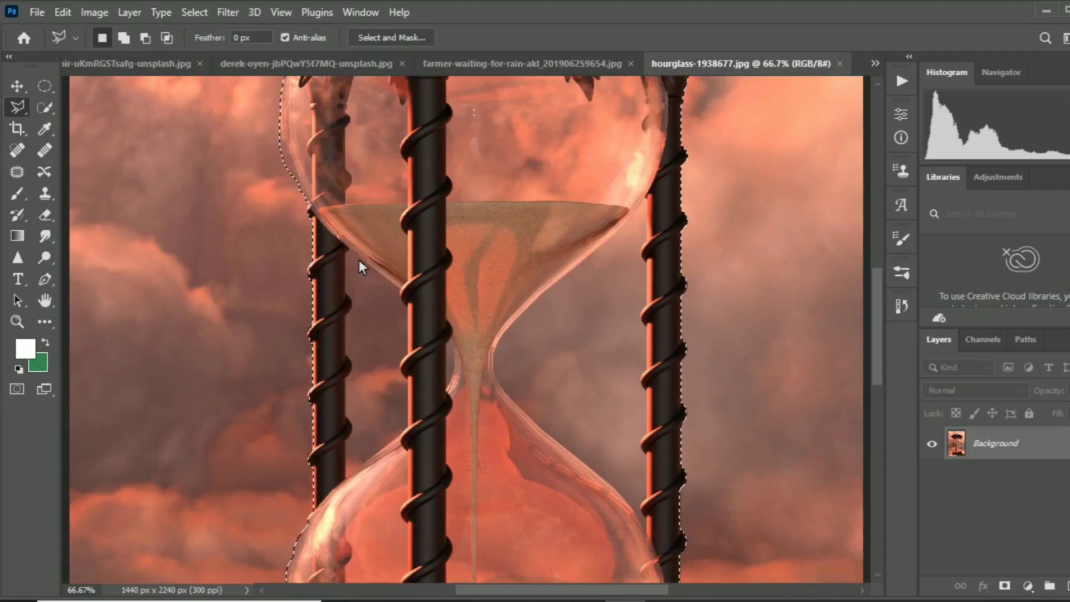
# Subtract the background between the left poles, along the right glass edge and around the neck.
pyautogui.click(405, 286)
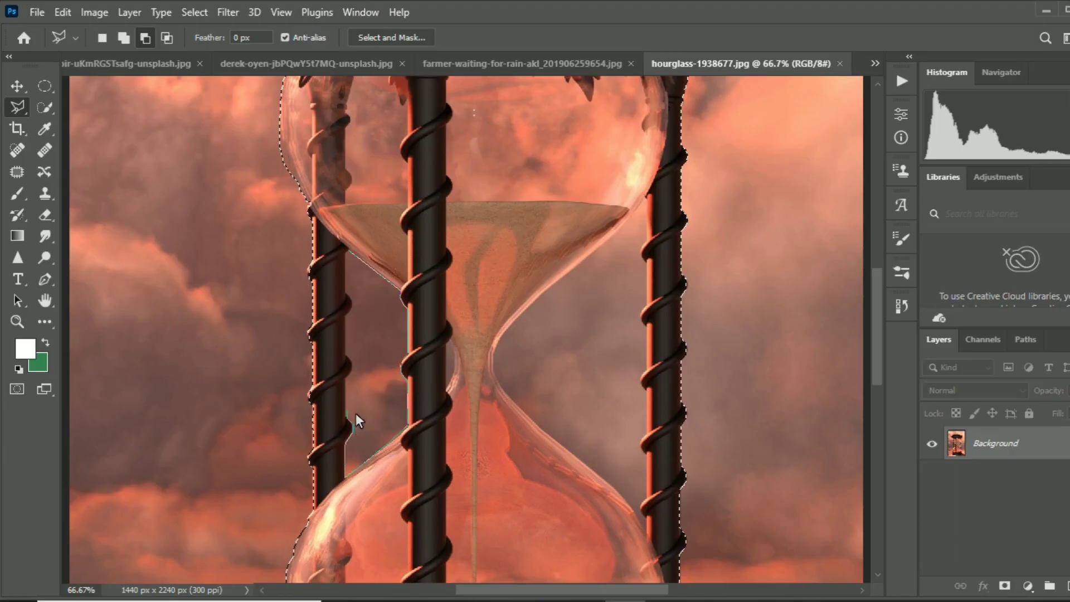
pyautogui.click(351, 256)
pyautogui.click(647, 197)
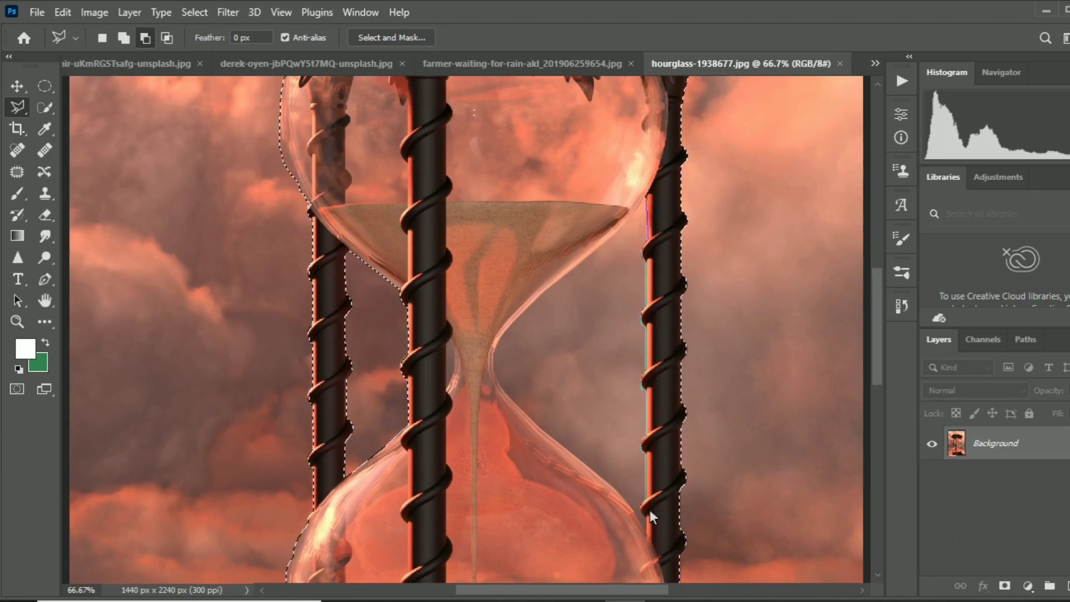
pyautogui.click(567, 437)
pyautogui.click(646, 200)
pyautogui.scroll(-5, 687, 348)
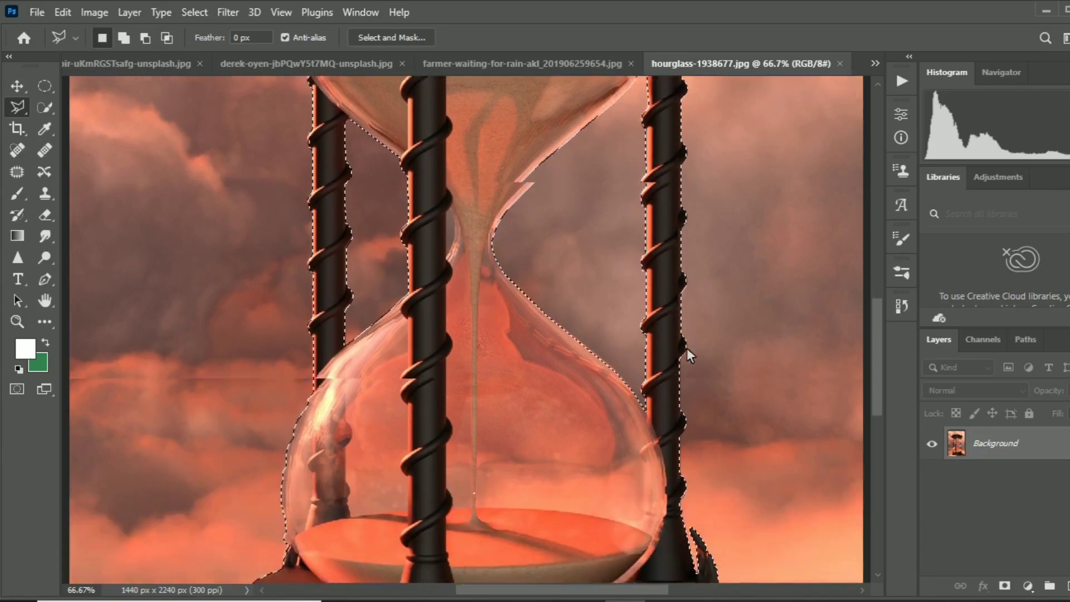
pyautogui.keyDown('alt'); pyautogui.click(455, 201); pyautogui.keyUp('alt')
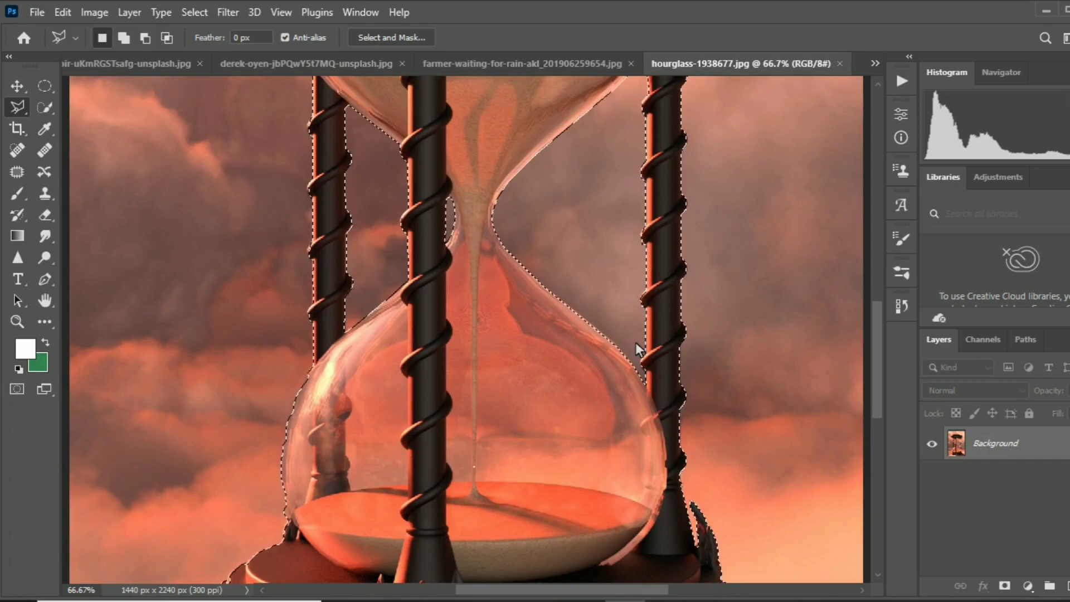
# Copy the selected hourglass.
pyautogui.scroll(-3, 637, 343)
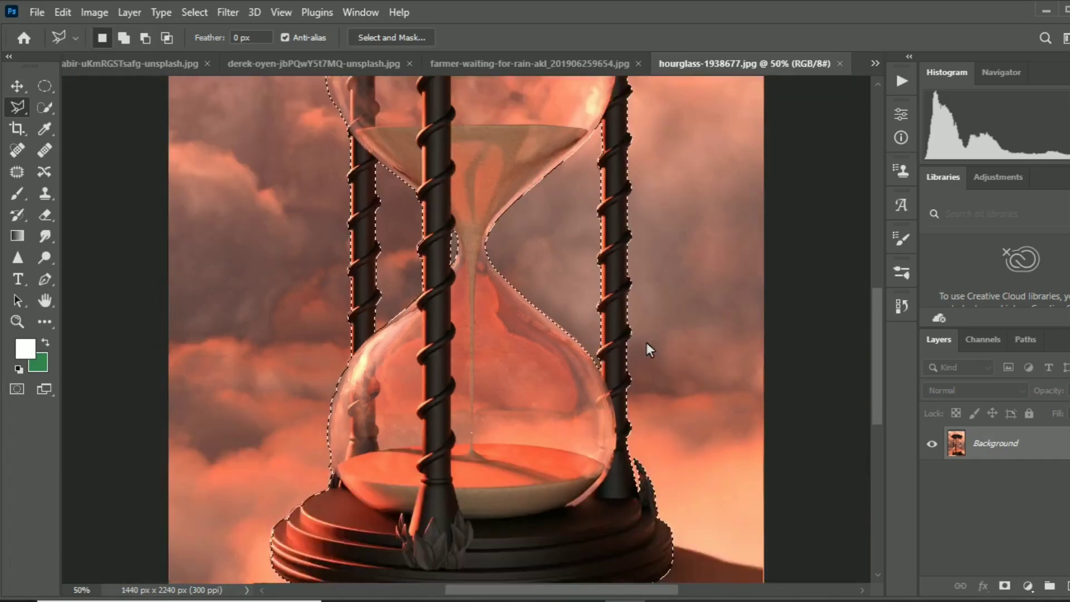
pyautogui.hotkey('ctrl', 'c')
pyautogui.scroll(2, 639, 323)
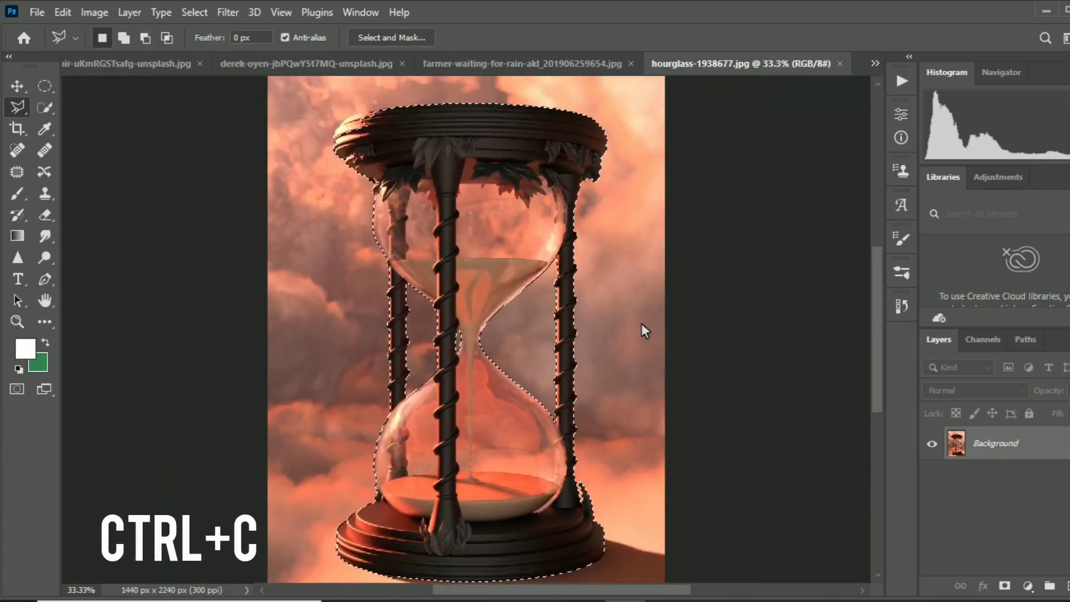
pyautogui.scroll(-1, 641, 323)
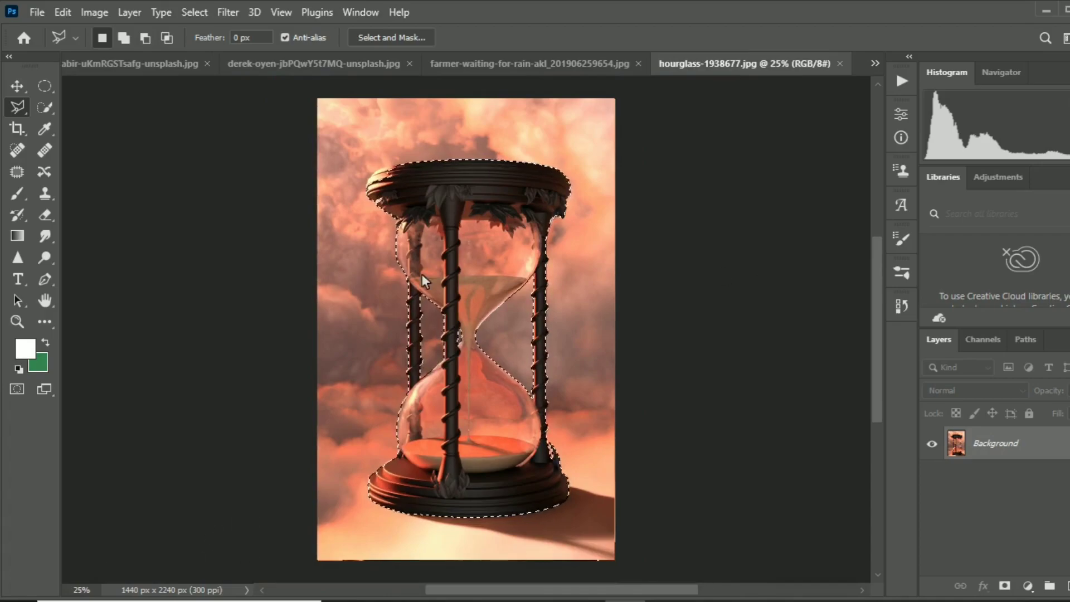
# Paste the hourglass into the desert document, enlarge it to about 181% and move it down.
pyautogui.press('w')
pyautogui.click(875, 63)
pyautogui.click(586, 68)
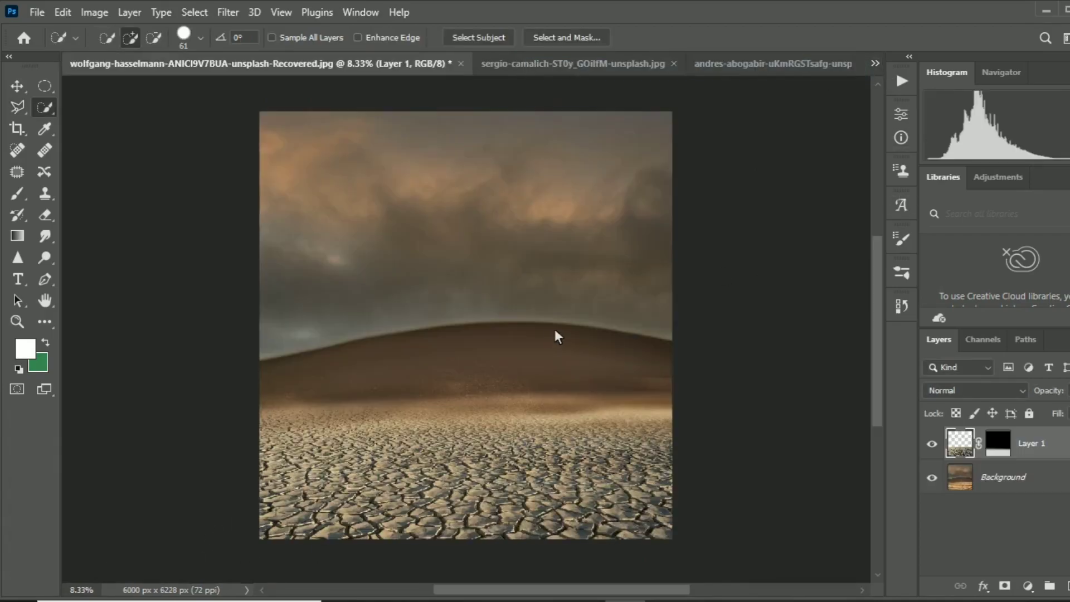
pyautogui.hotkey('ctrl', 'v')
pyautogui.press('v')
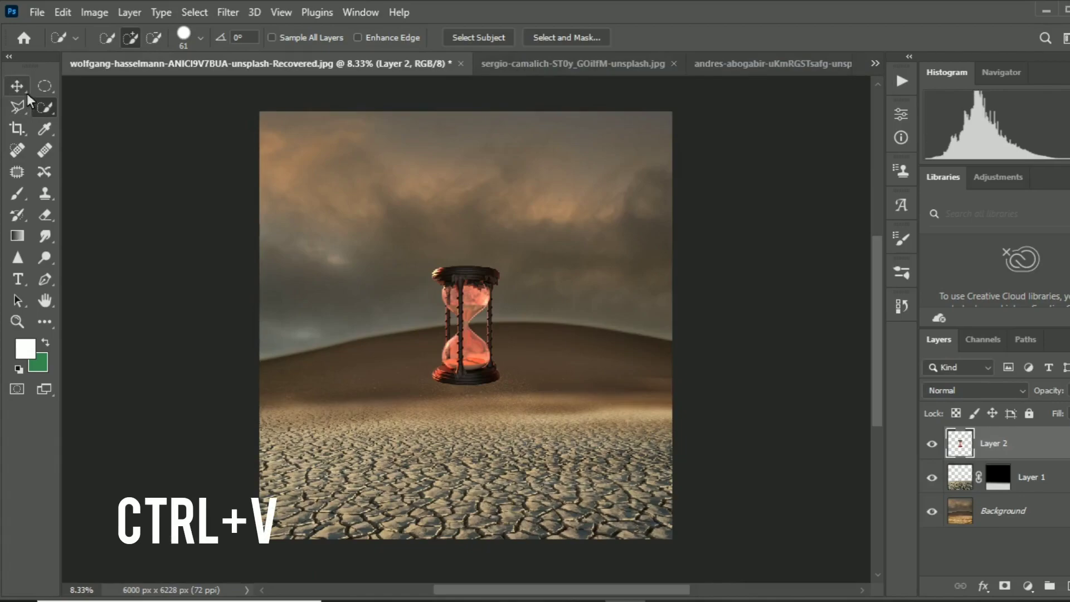
pyautogui.moveTo(499, 266); pyautogui.dragTo(557, 167)
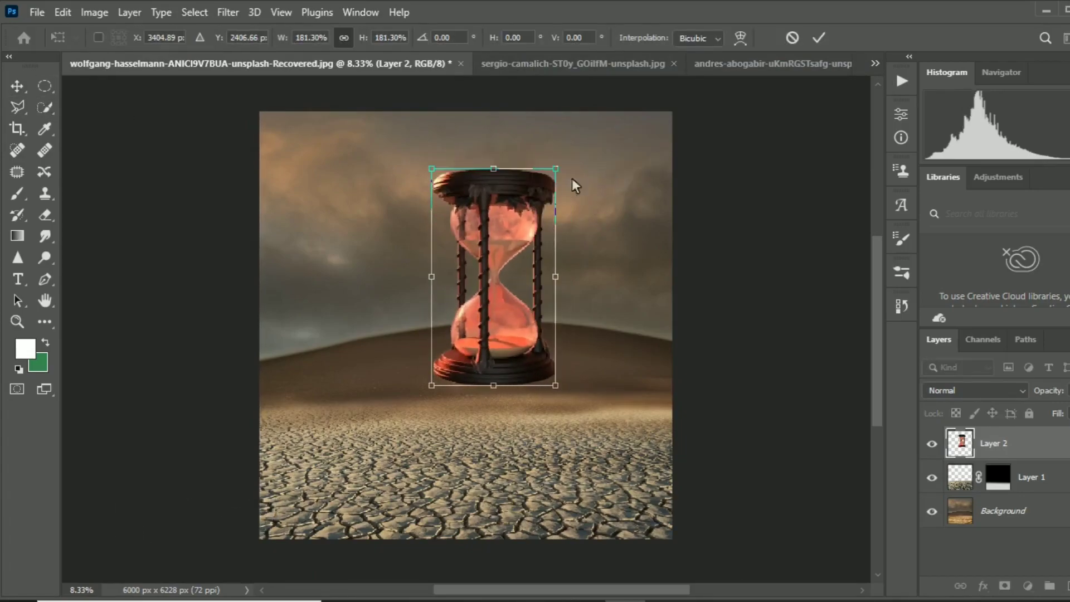
pyautogui.moveTo(522, 262); pyautogui.dragTo(527, 342)
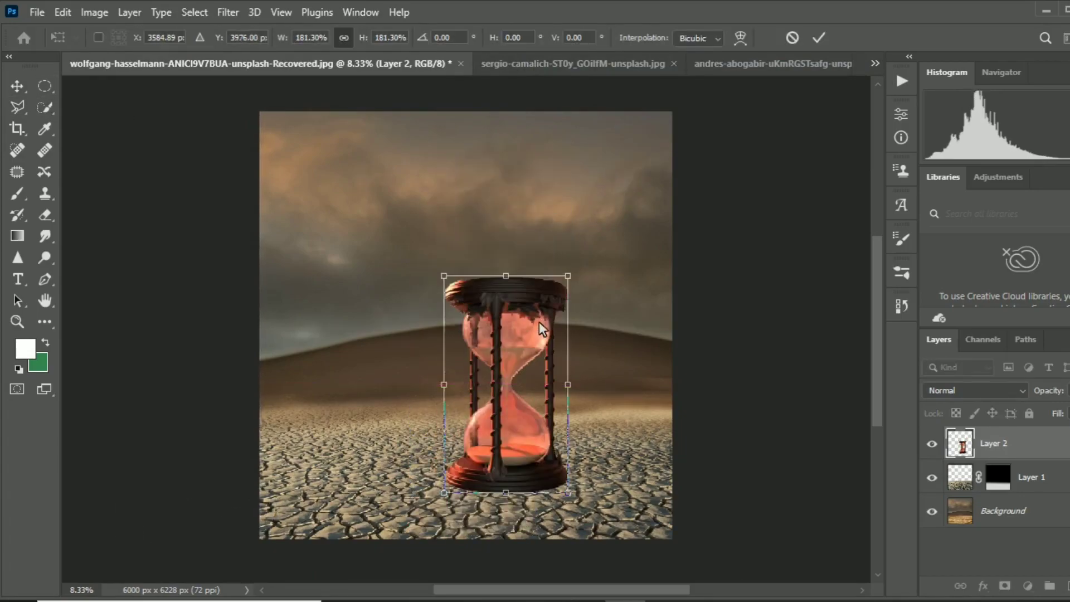
# Enlarge the hourglass to about 328%, shift it lower left, and commit the transform.
pyautogui.moveTo(526, 343)
pyautogui.mouseDown()
pyautogui.moveTo(546, 301)
pyautogui.moveTo(660, 157)
pyautogui.mouseUp()
pyautogui.moveTo(567, 243); pyautogui.dragTo(534, 269)
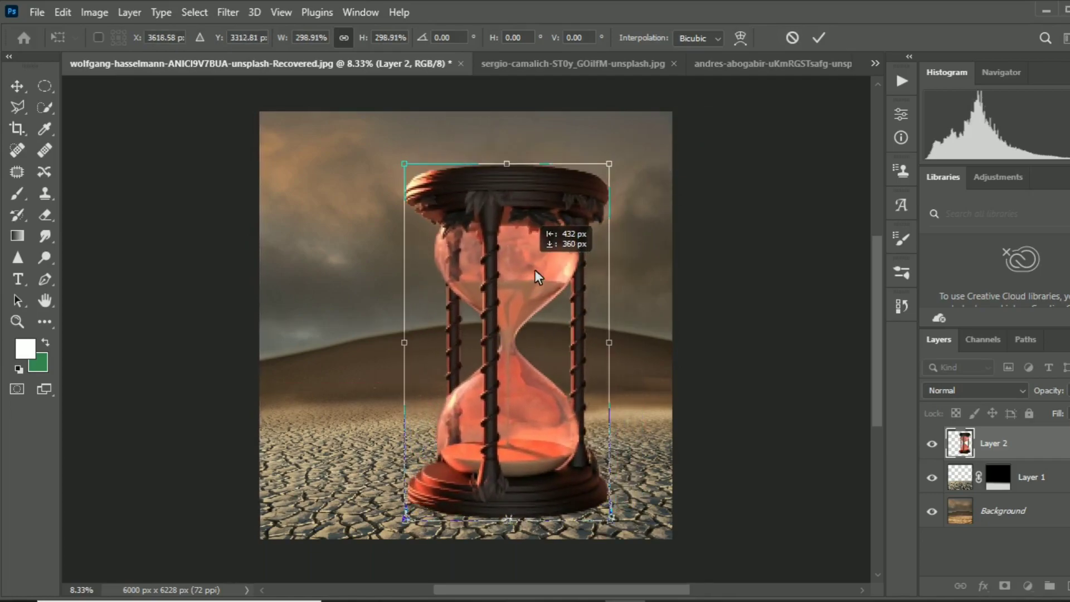
pyautogui.moveTo(609, 165); pyautogui.dragTo(665, 142)
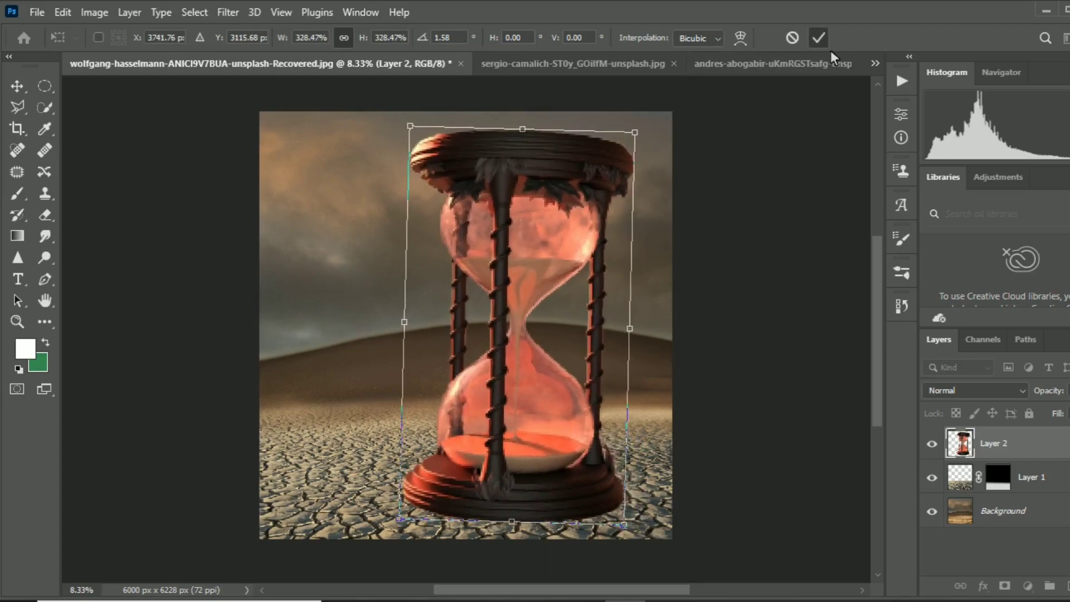
pyautogui.press('Return')
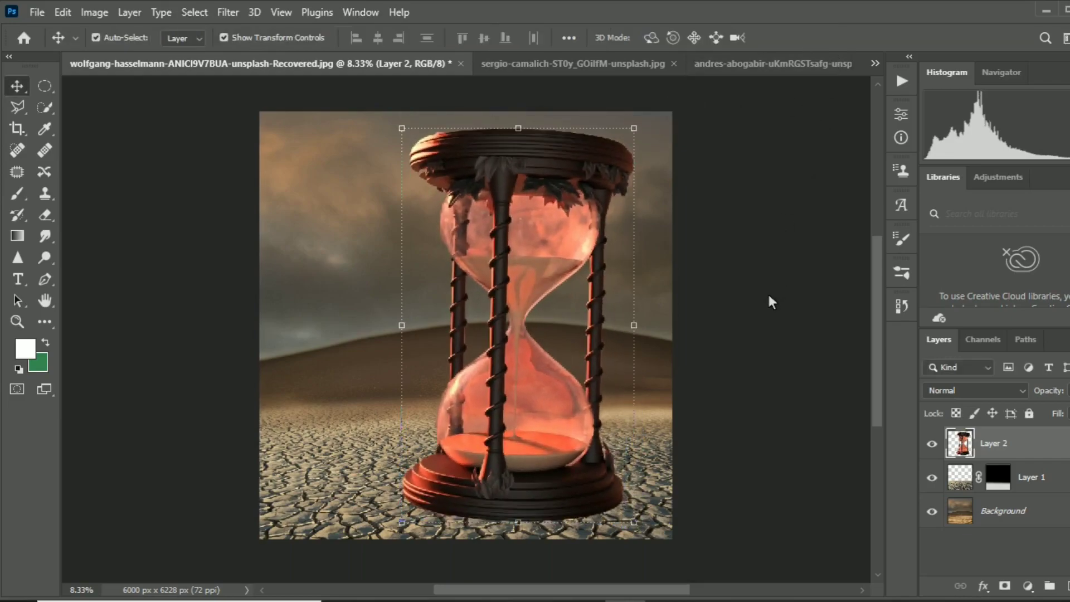
pyautogui.click(767, 292)
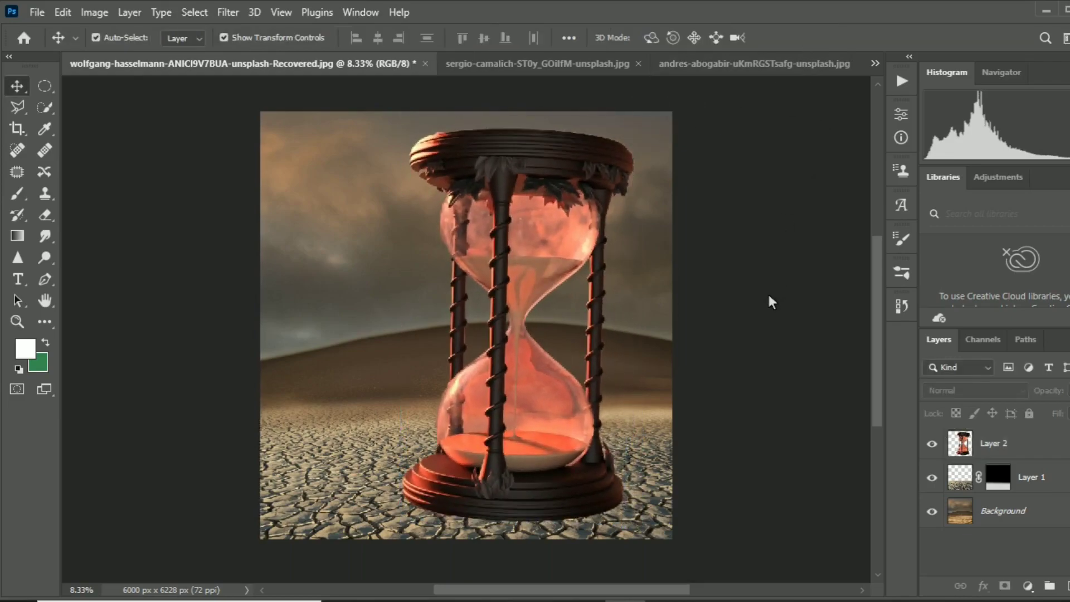
# Add a Hue/Saturation adjustment on Layer 1 setting Yellows to Saturation -33, Hue +11.
pyautogui.click(1025, 477)
pyautogui.click(1029, 586)
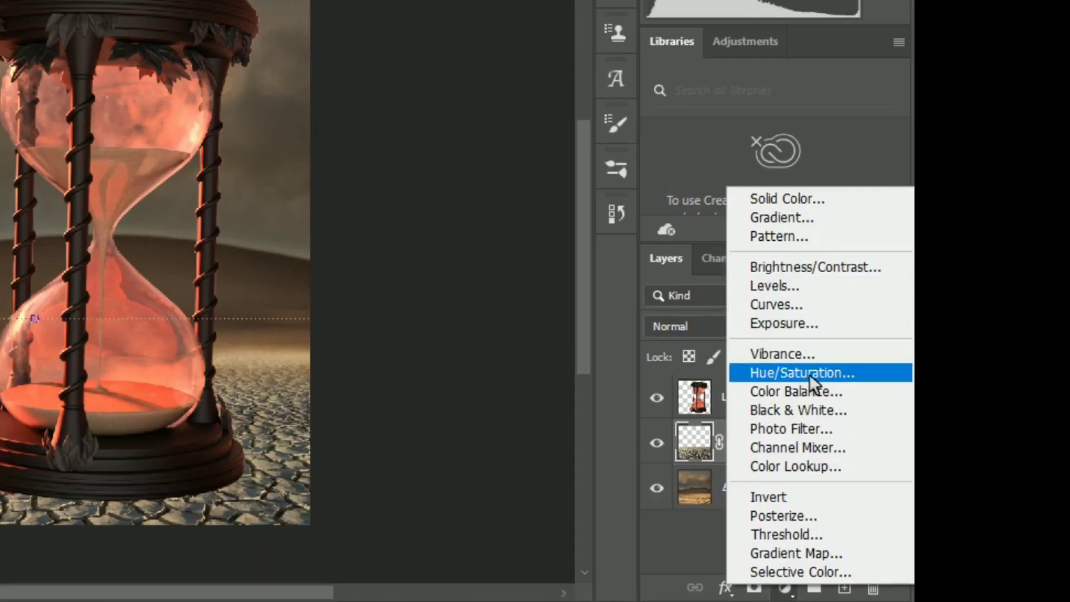
pyautogui.click(851, 373)
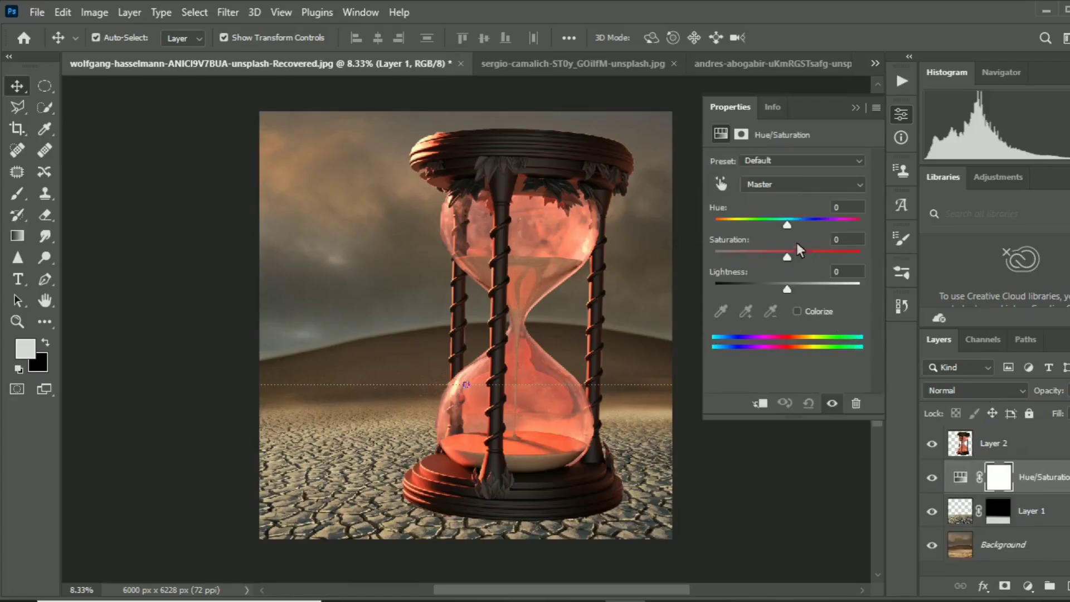
pyautogui.click(804, 188)
pyautogui.click(835, 229)
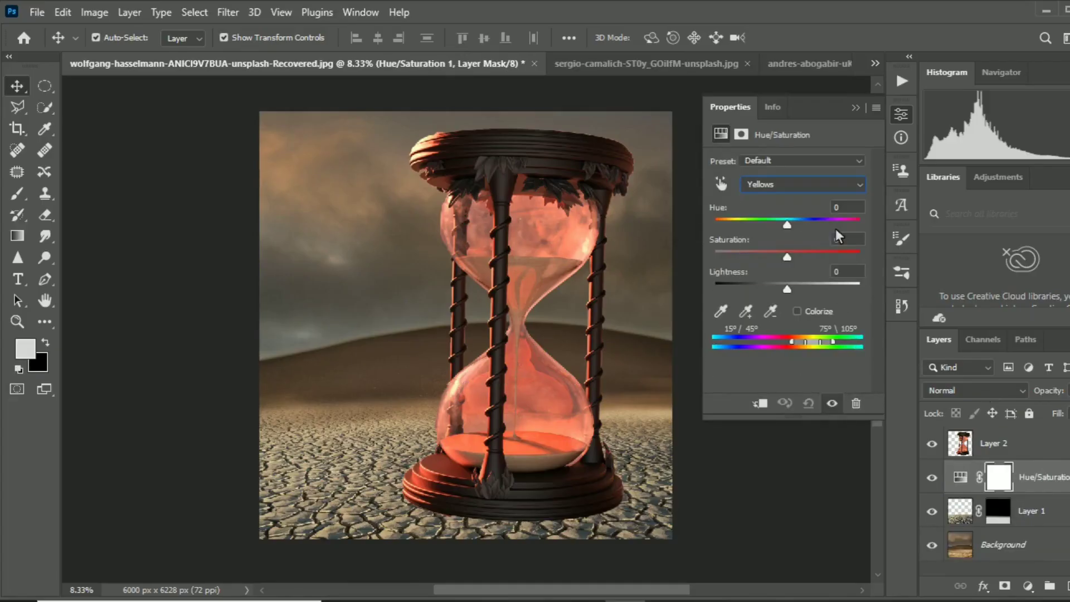
pyautogui.moveTo(801, 263); pyautogui.dragTo(772, 262)
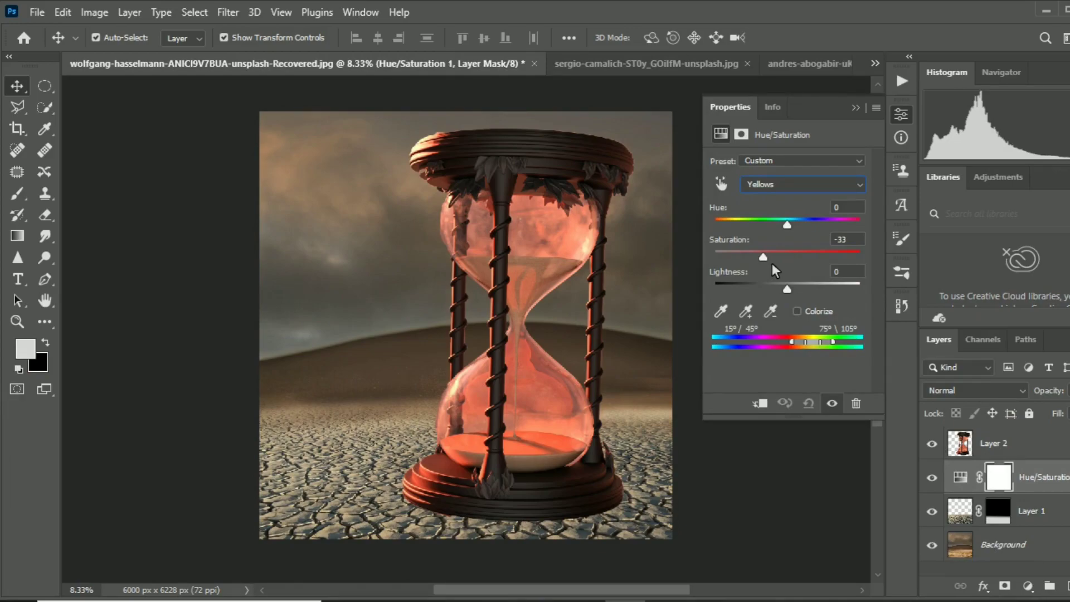
pyautogui.moveTo(782, 229); pyautogui.dragTo(803, 229)
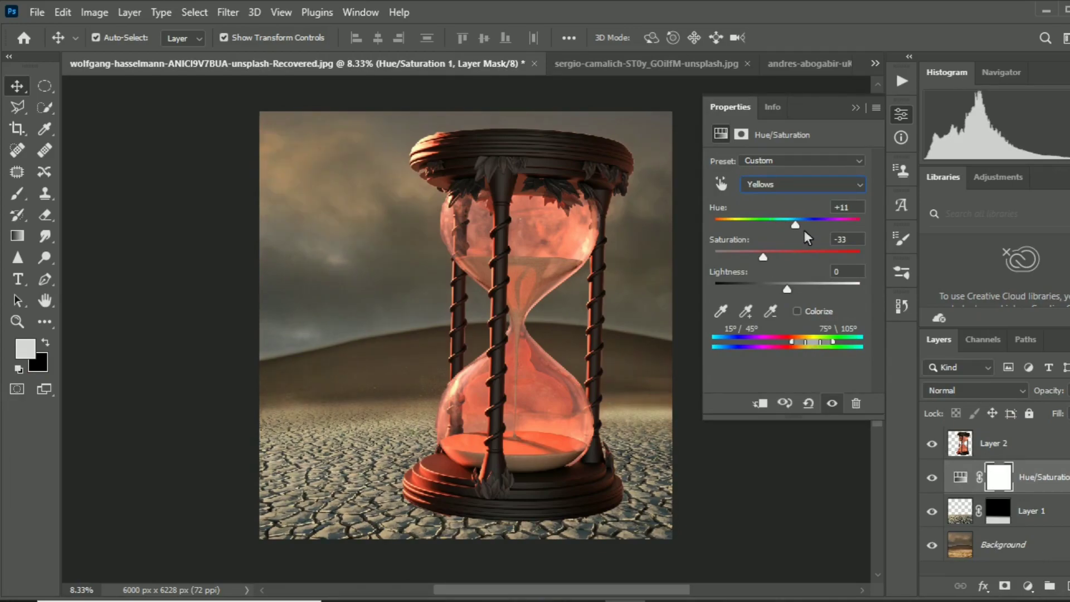
pyautogui.click(856, 107)
# Add Color Balance and a clipped Hue/Saturation to the hourglass: Hue +18, Saturation -43, Lightness -16.
pyautogui.click(1056, 449)
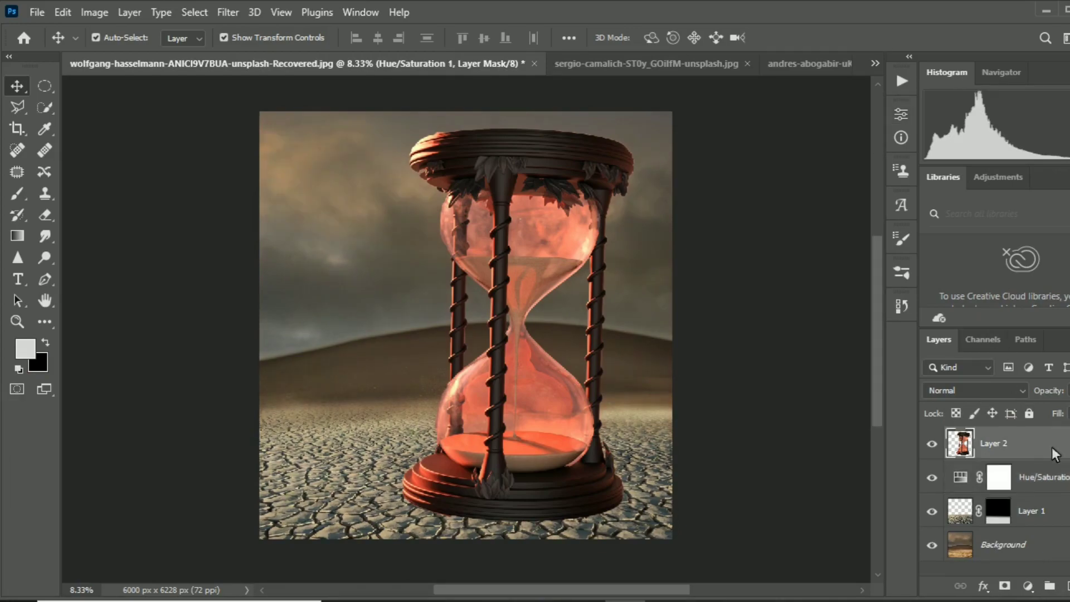
pyautogui.click(1038, 592)
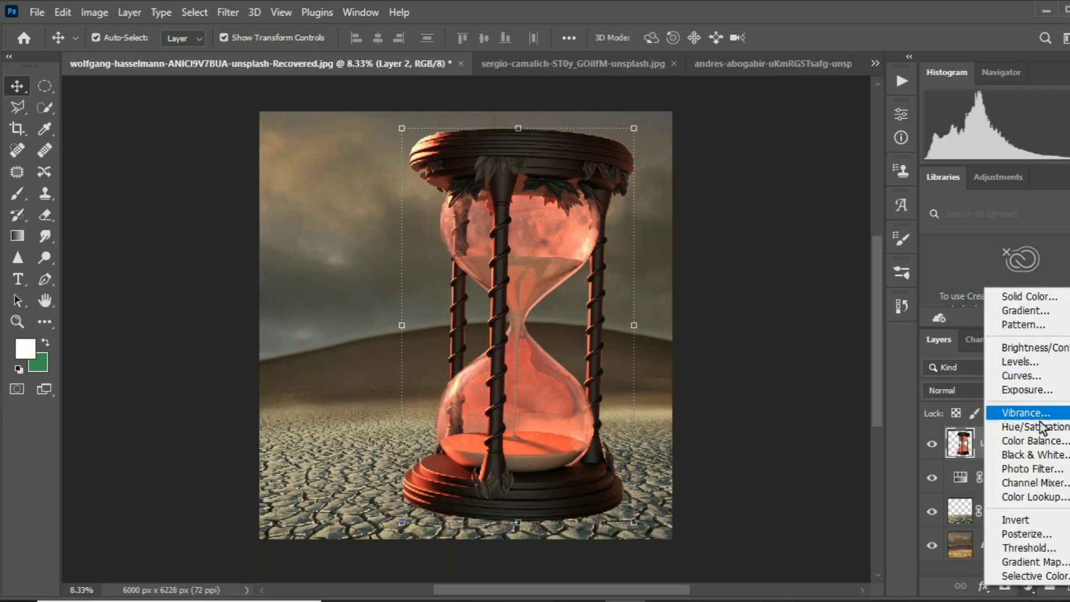
pyautogui.click(1048, 440)
pyautogui.click(1061, 429)
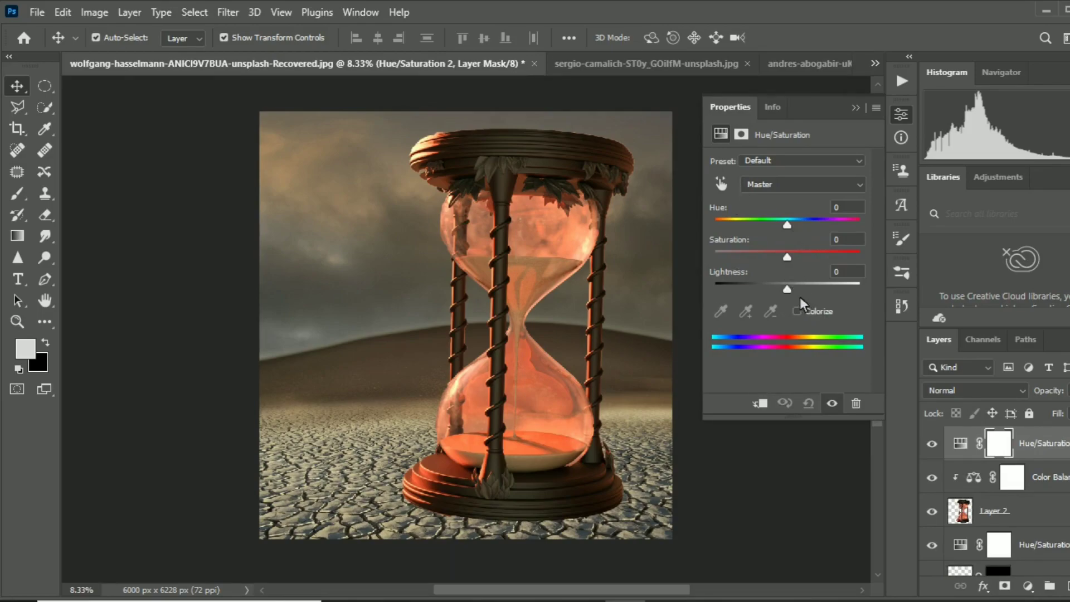
pyautogui.moveTo(799, 294); pyautogui.dragTo(788, 296)
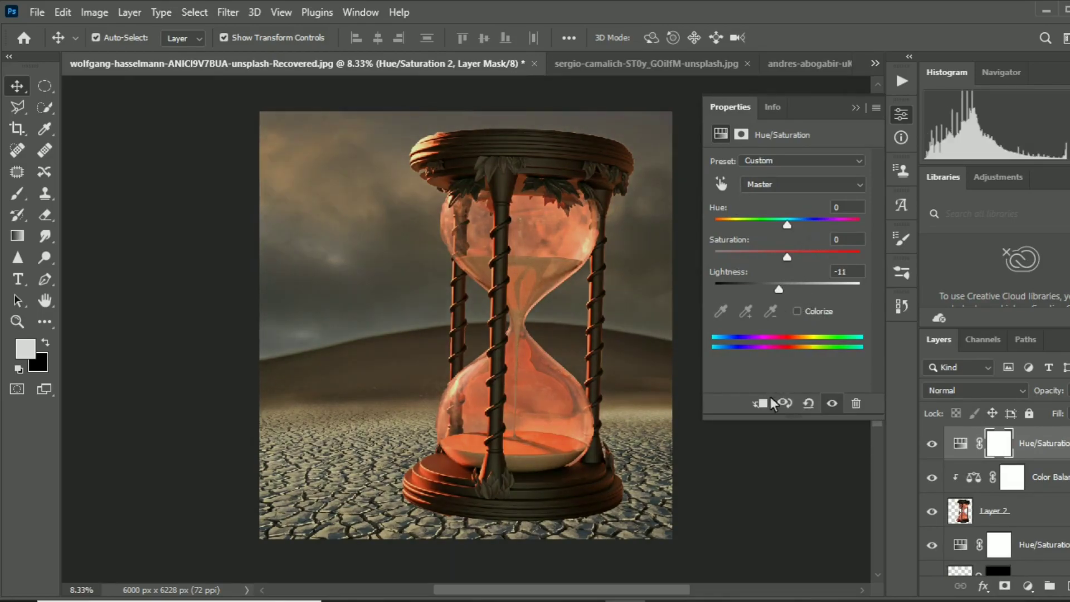
pyautogui.click(764, 412)
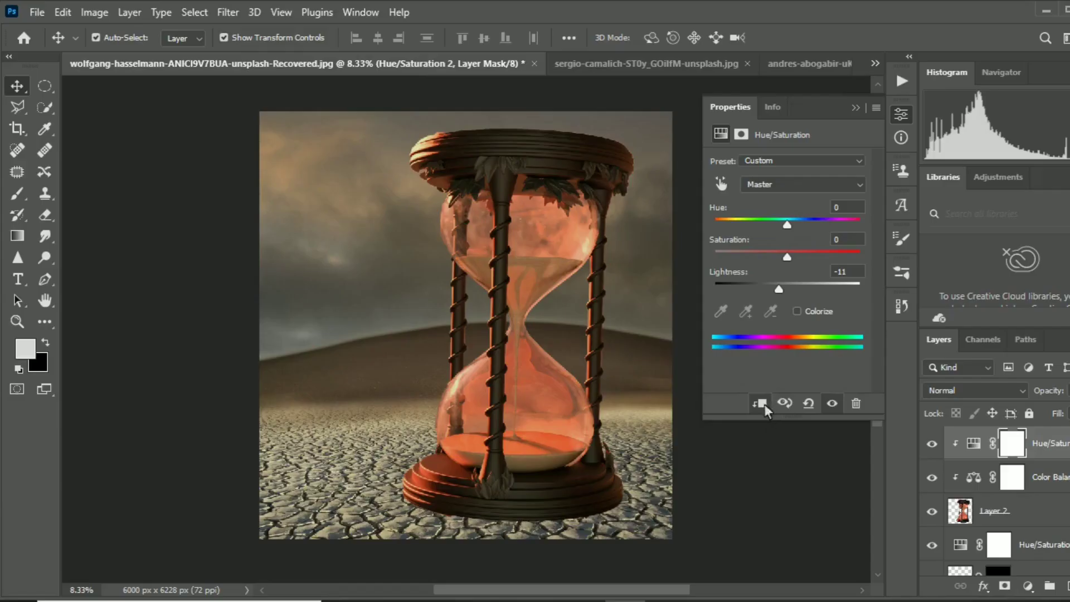
pyautogui.moveTo(796, 262)
pyautogui.mouseDown()
pyautogui.moveTo(747, 270)
pyautogui.moveTo(762, 269)
pyautogui.mouseUp()
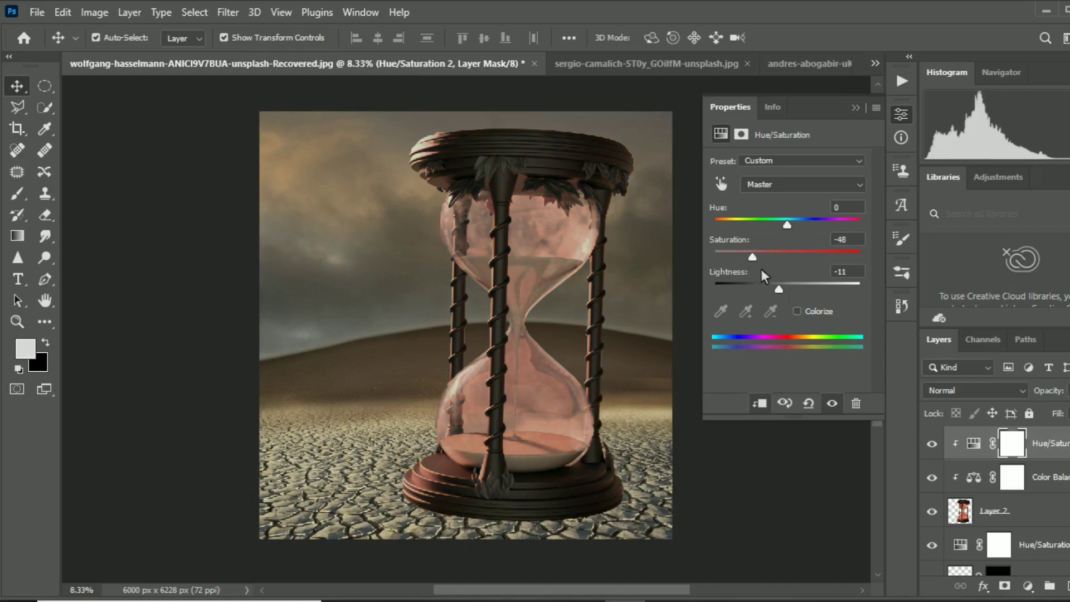
pyautogui.moveTo(799, 231); pyautogui.dragTo(810, 234)
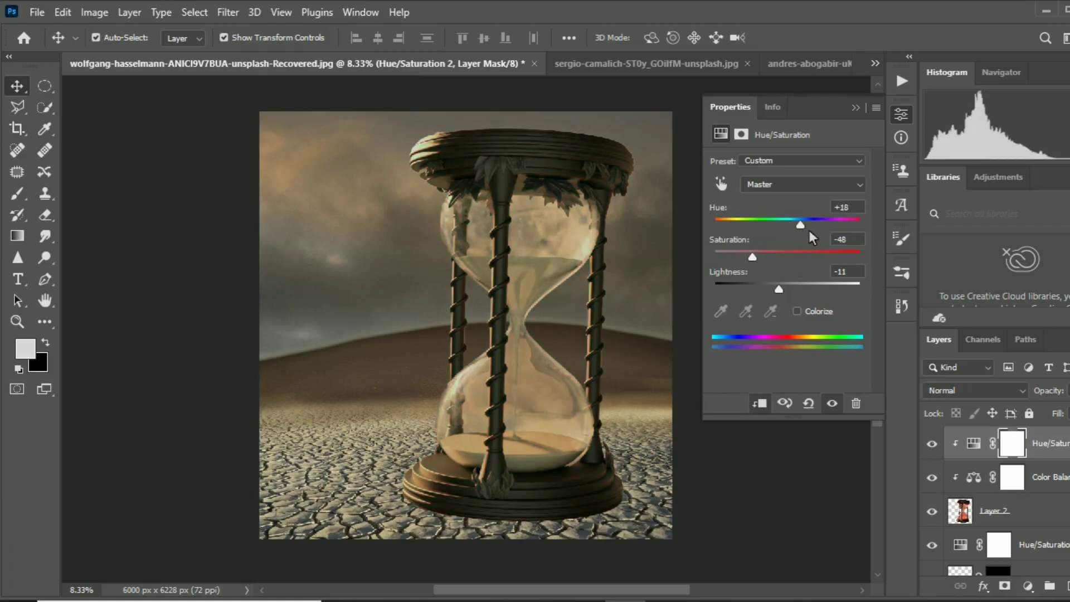
pyautogui.moveTo(752, 256); pyautogui.dragTo(775, 288)
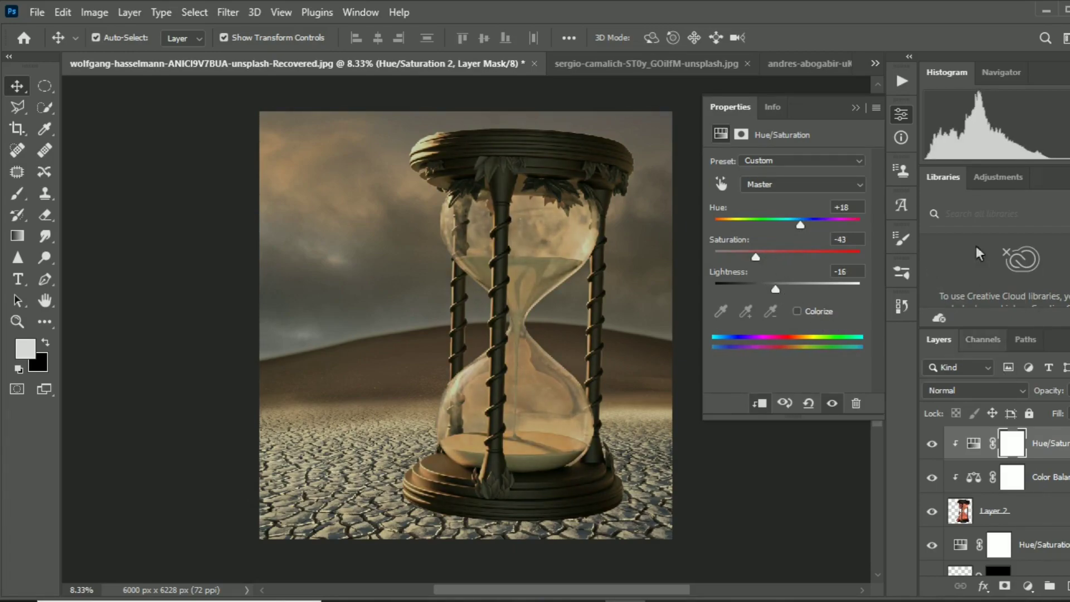
pyautogui.click(865, 116)
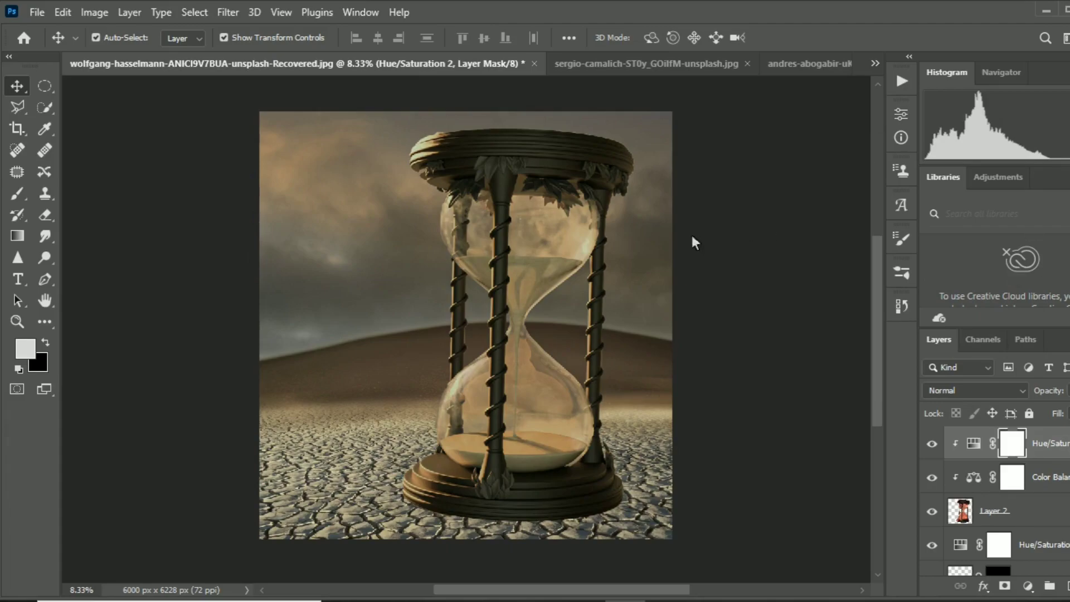
# On Layer 2, set the Eraser to 130 px with 100% opacity and 100% flow.
pyautogui.scroll(-3, 719, 493)
pyautogui.click(1061, 521)
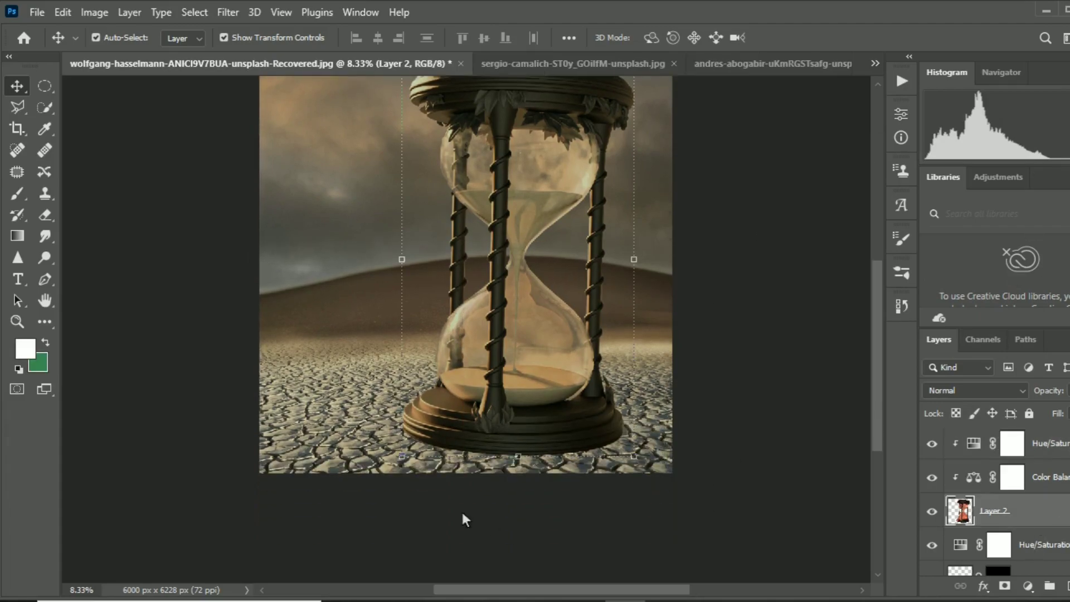
pyautogui.hotkey('ctrl', '+')
pyautogui.hotkey('ctrl', '+')
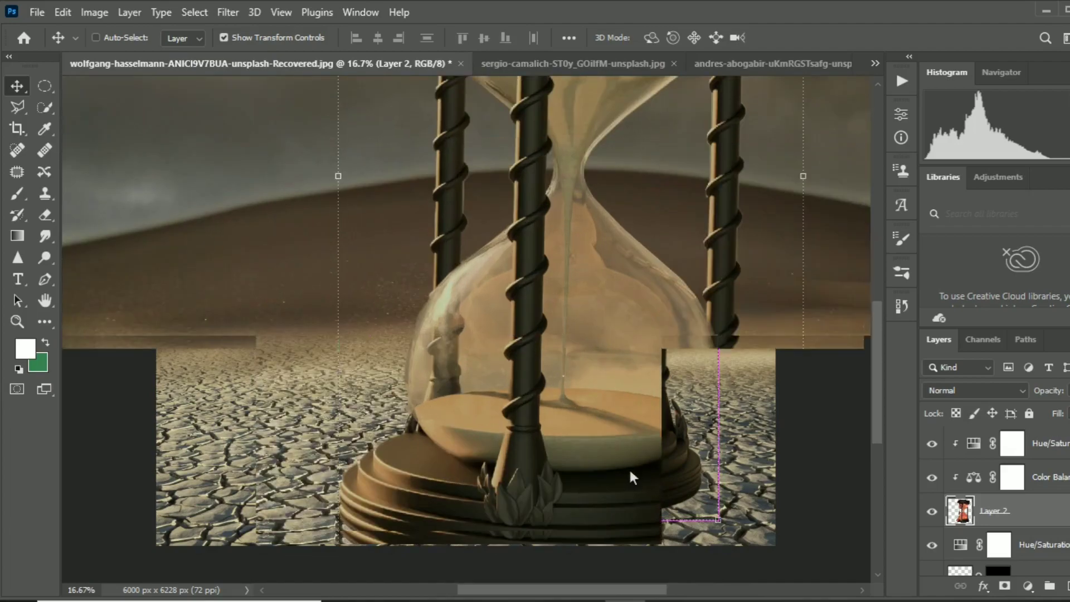
pyautogui.scroll(-5, 629, 471)
pyautogui.scroll(1, 623, 489)
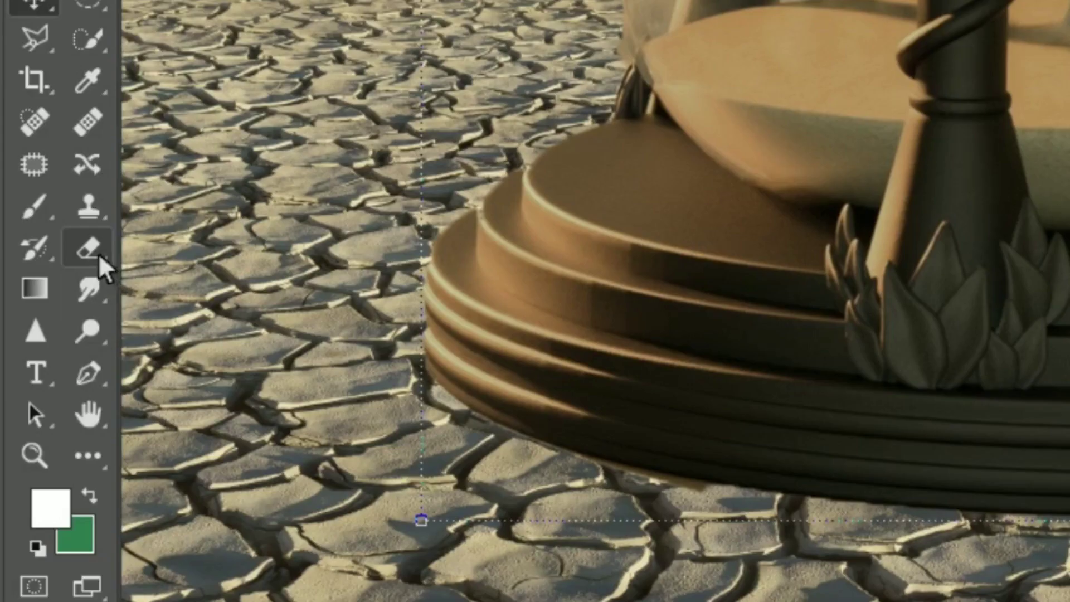
pyautogui.rightClick(49, 217)
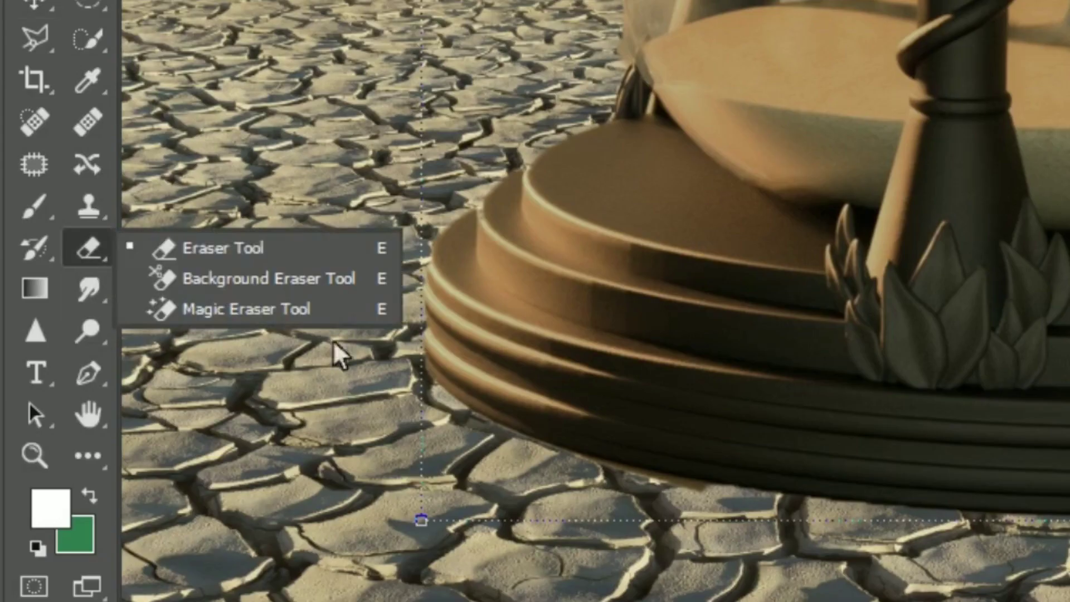
pyautogui.press('Escape')
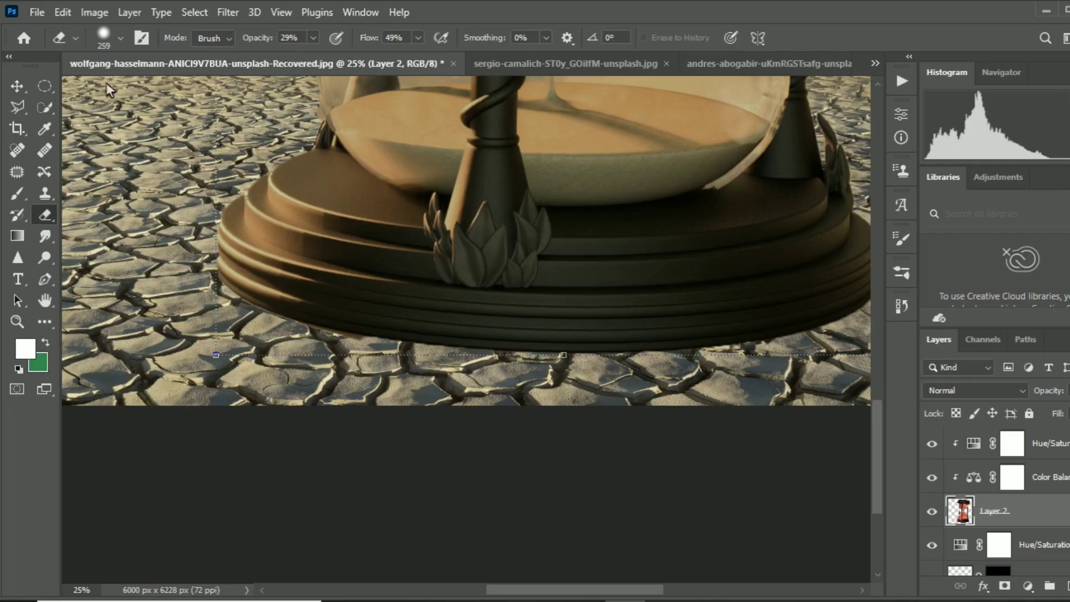
pyautogui.rightClick(109, 89)
pyautogui.moveTo(170, 88); pyautogui.dragTo(162, 92)
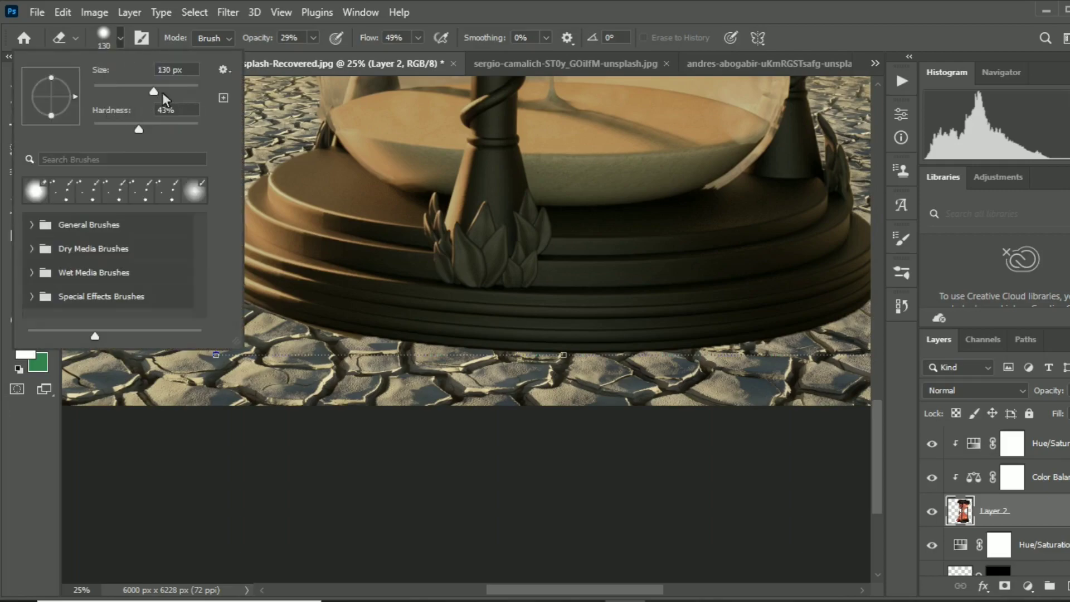
pyautogui.click(314, 40)
pyautogui.click(418, 37)
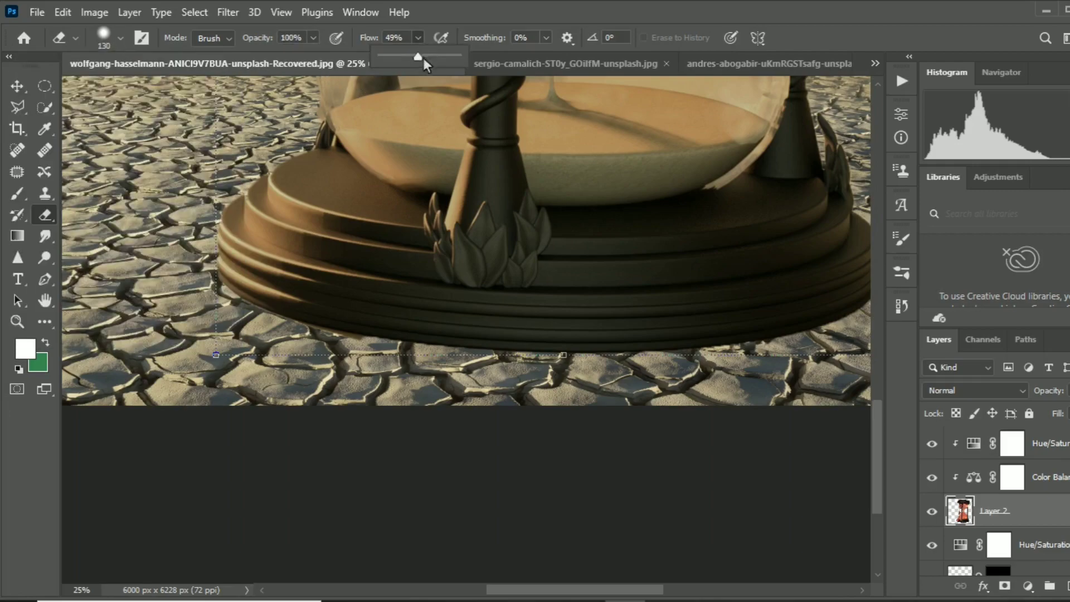
pyautogui.moveTo(423, 58); pyautogui.dragTo(460, 63)
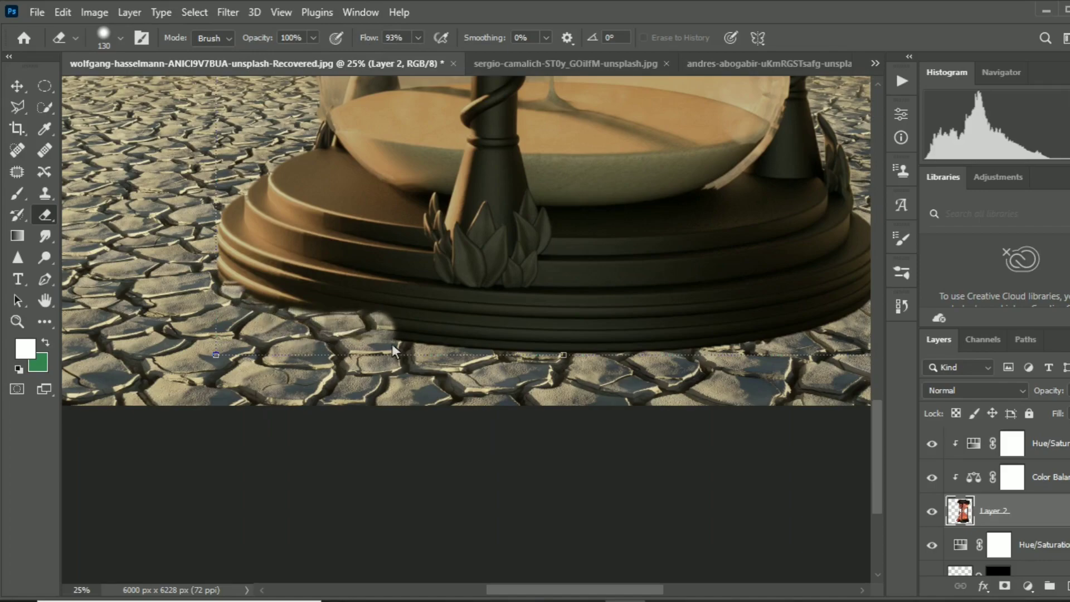
pyautogui.click(418, 37)
pyautogui.moveTo(424, 61); pyautogui.dragTo(462, 63)
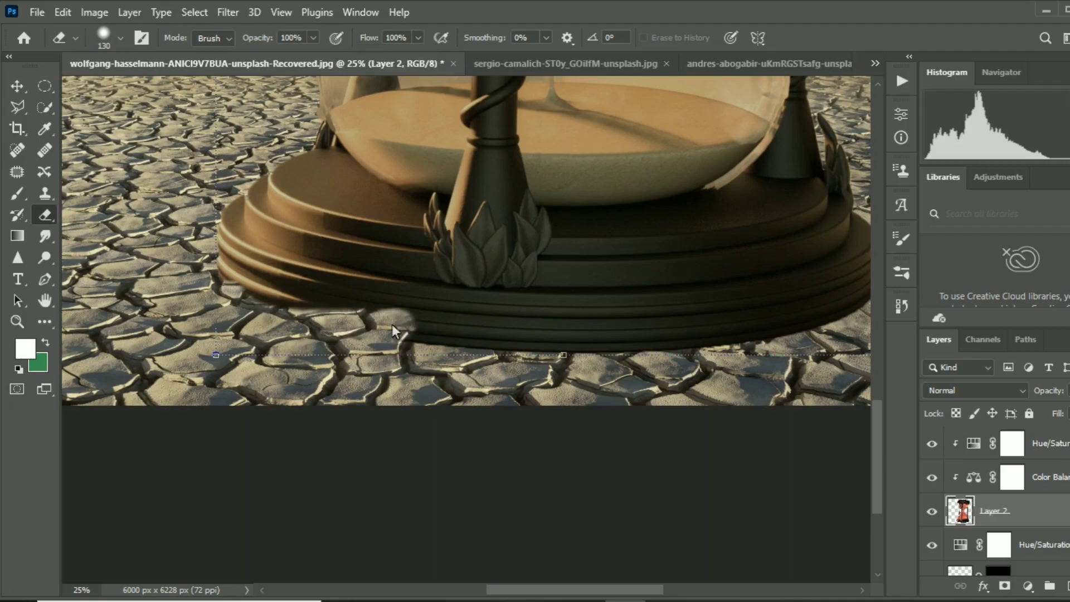
# Erase the dark bottom edge of the hourglass base, then zoom out to view the composite.
pyautogui.moveTo(500, 424); pyautogui.dragTo(374, 333)
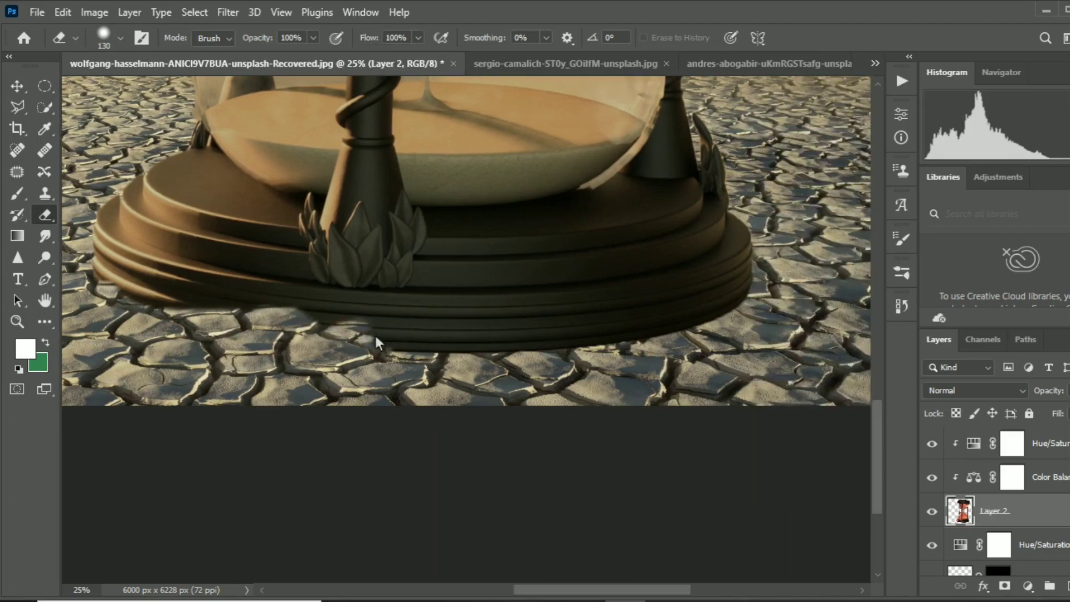
pyautogui.moveTo(549, 357); pyautogui.dragTo(736, 327)
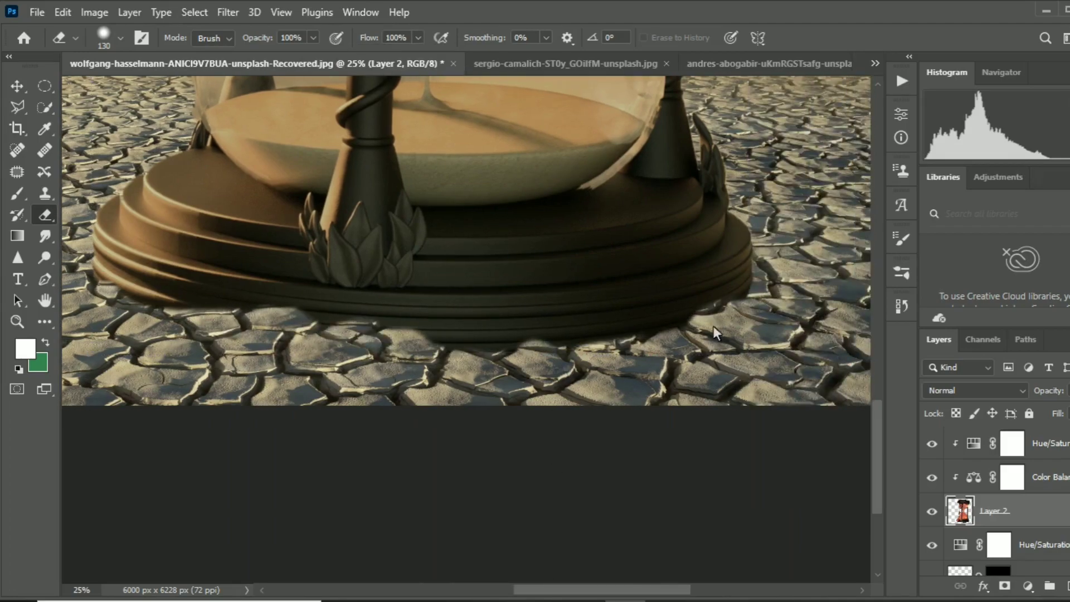
pyautogui.scroll(1, 780, 317)
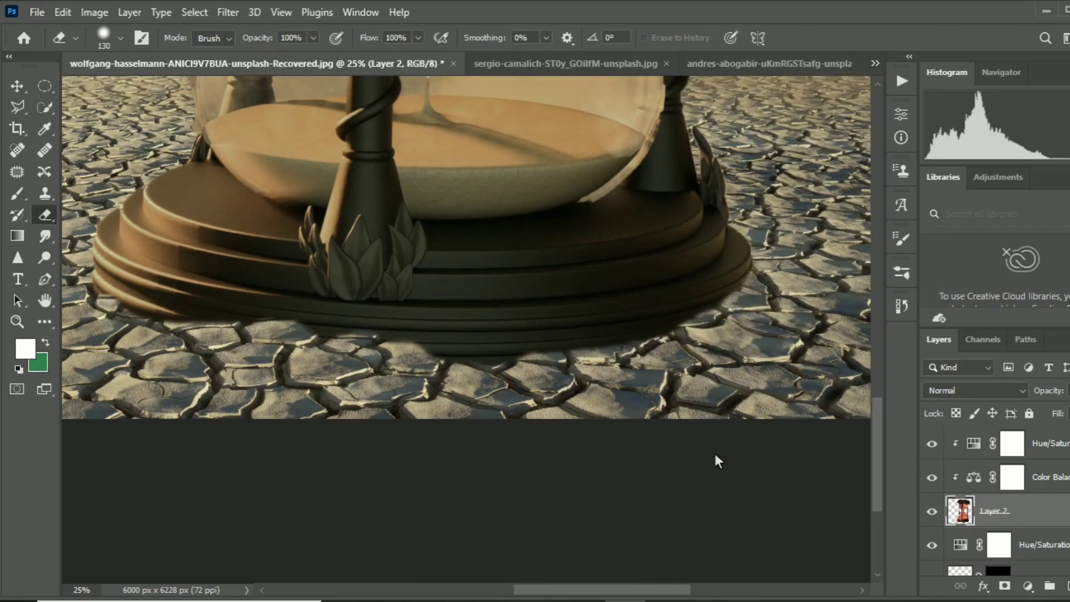
pyautogui.hotkey('ctrl', '-')
pyautogui.hotkey('ctrl', '-')
pyautogui.hotkey('ctrl', '-')
pyautogui.scroll(4, 579, 535)
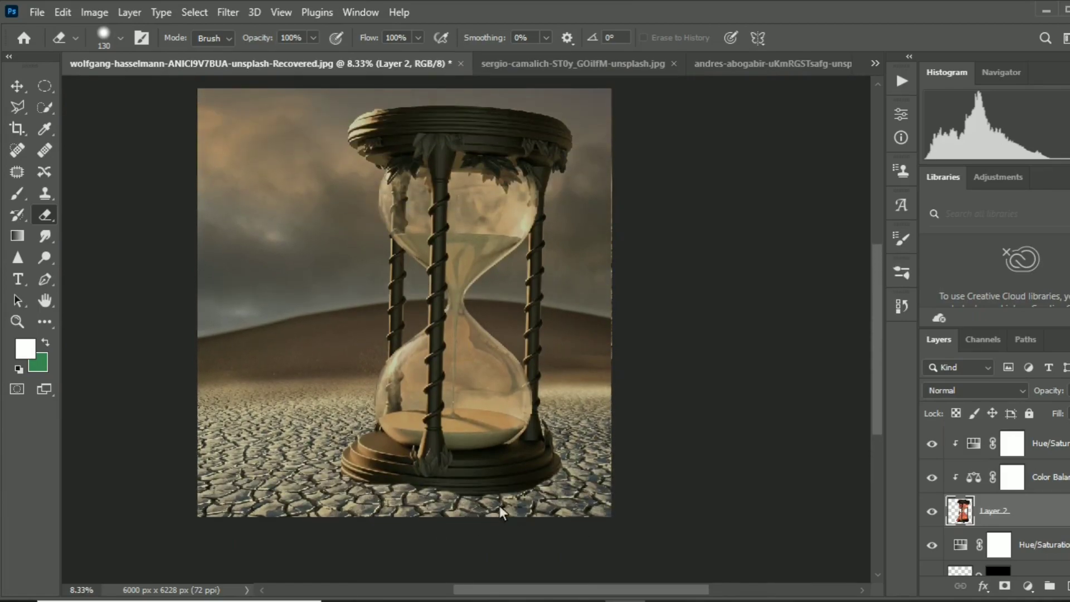
pyautogui.scroll(1, 667, 501)
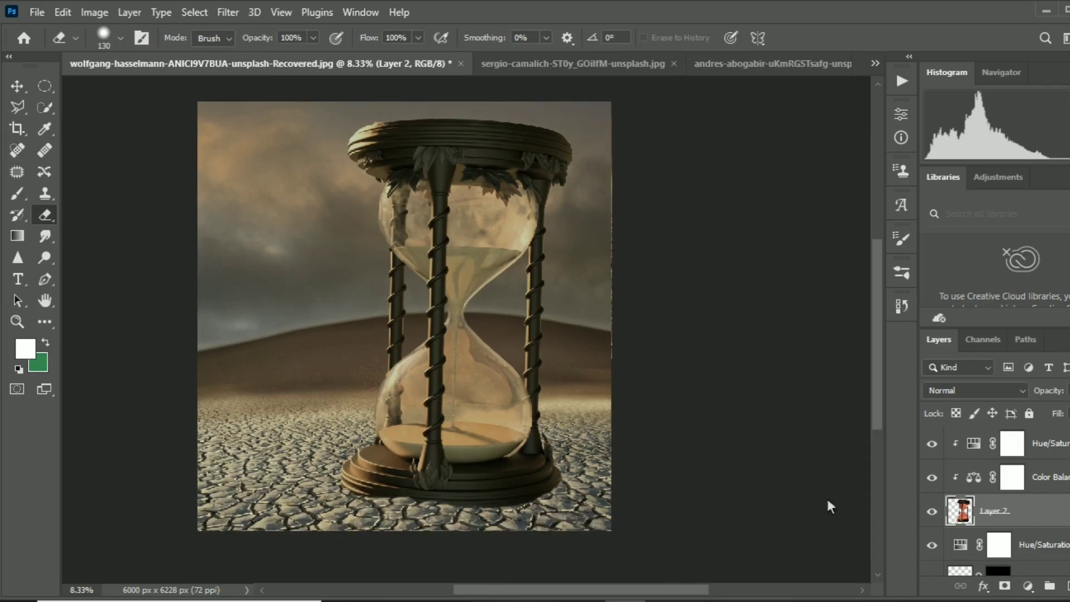
# Create Layer 3 at the top of the stack and outline the shadow area under the base.
pyautogui.hotkey('ctrl', 'shift', 'alt', 'n')
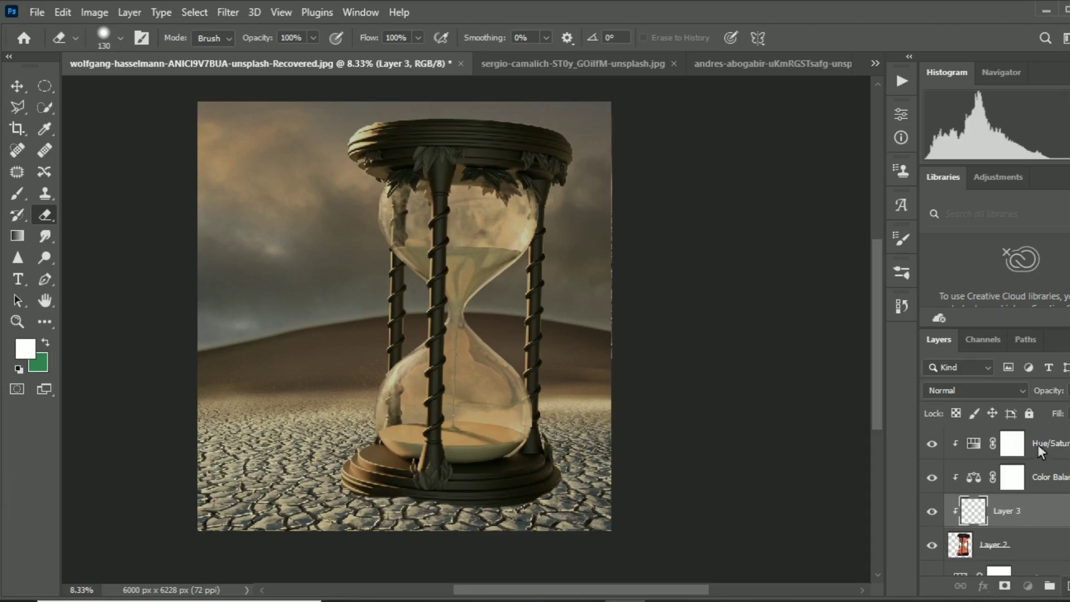
pyautogui.moveTo(1047, 509); pyautogui.dragTo(1046, 444)
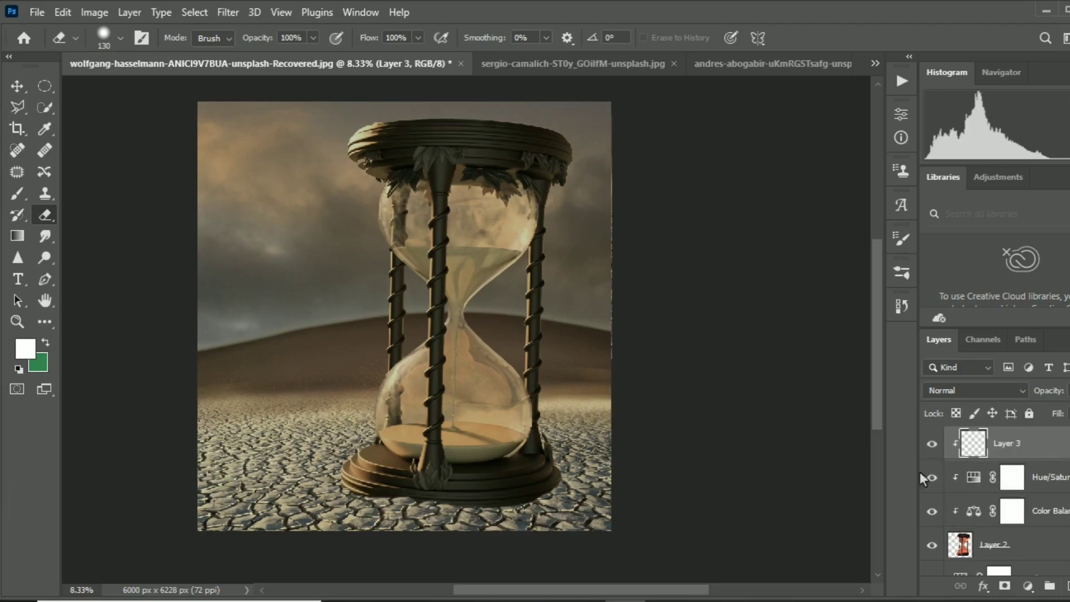
pyautogui.click(18, 107)
pyautogui.click(343, 486)
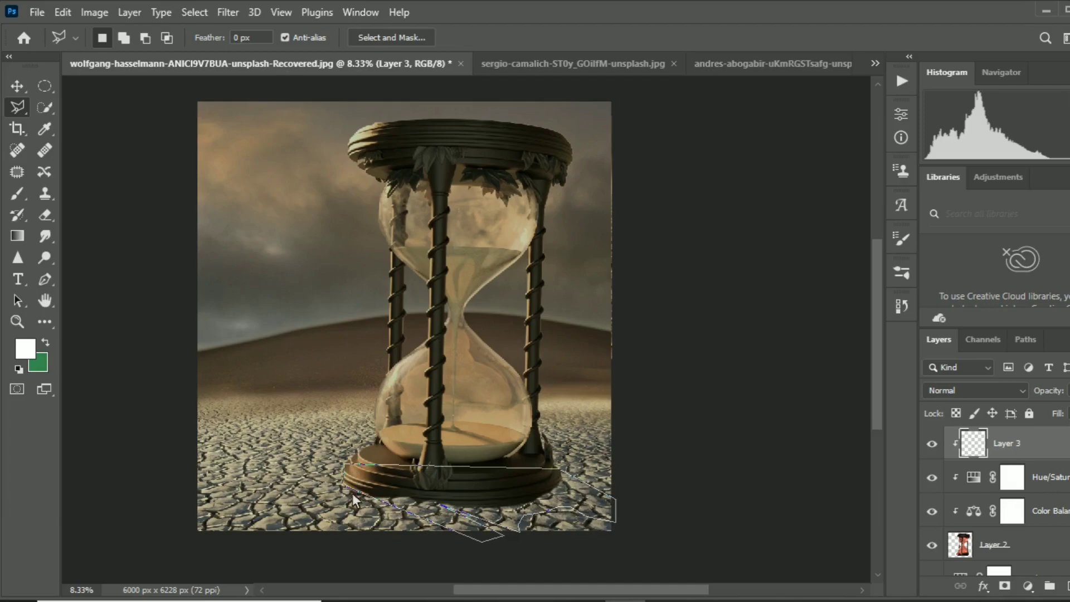
pyautogui.doubleClick(353, 492)
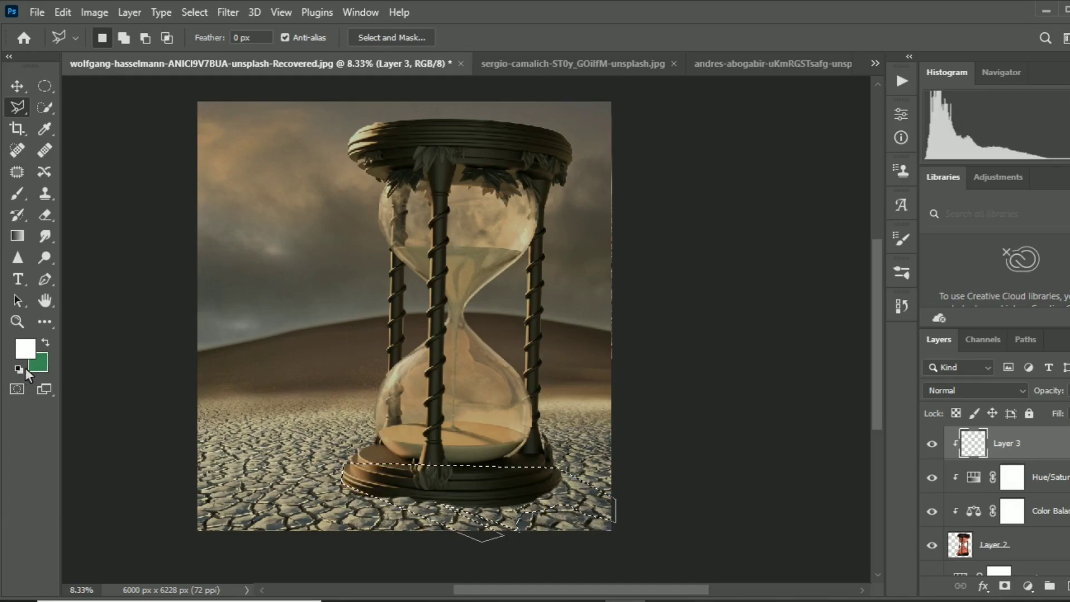
# Fill the shadow selection with black, deselect, and lower the shadow layer's opacity.
pyautogui.click(52, 323)
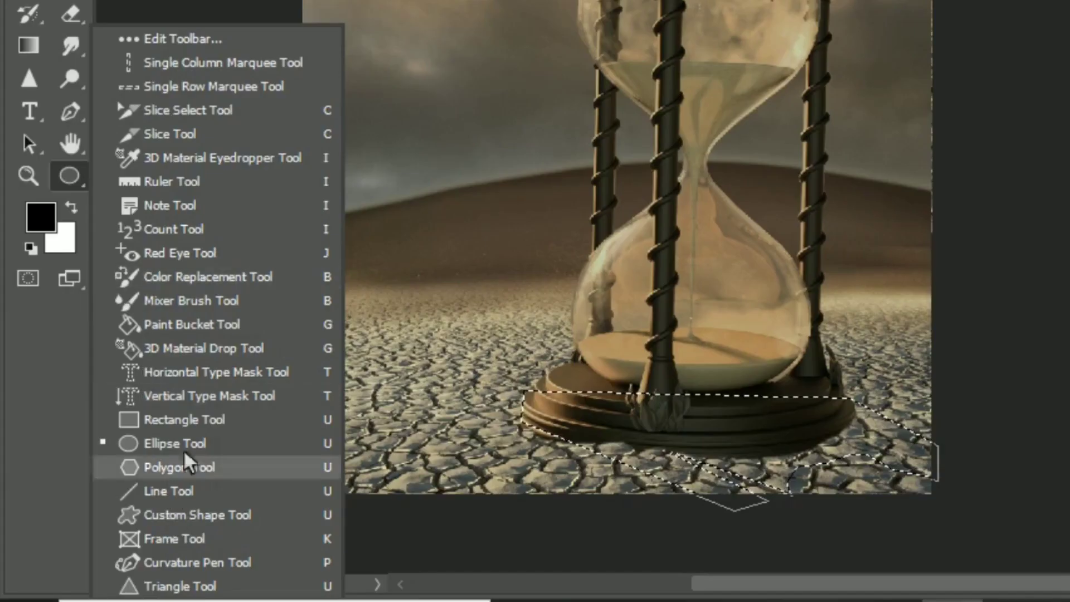
pyautogui.click(118, 498)
pyautogui.press('g')
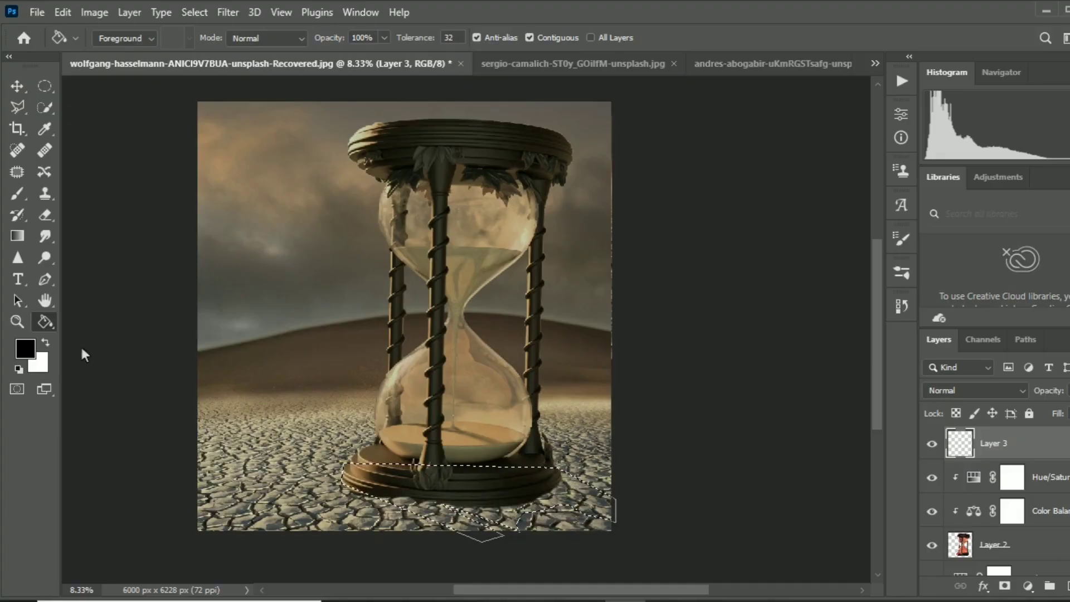
pyautogui.click(537, 512)
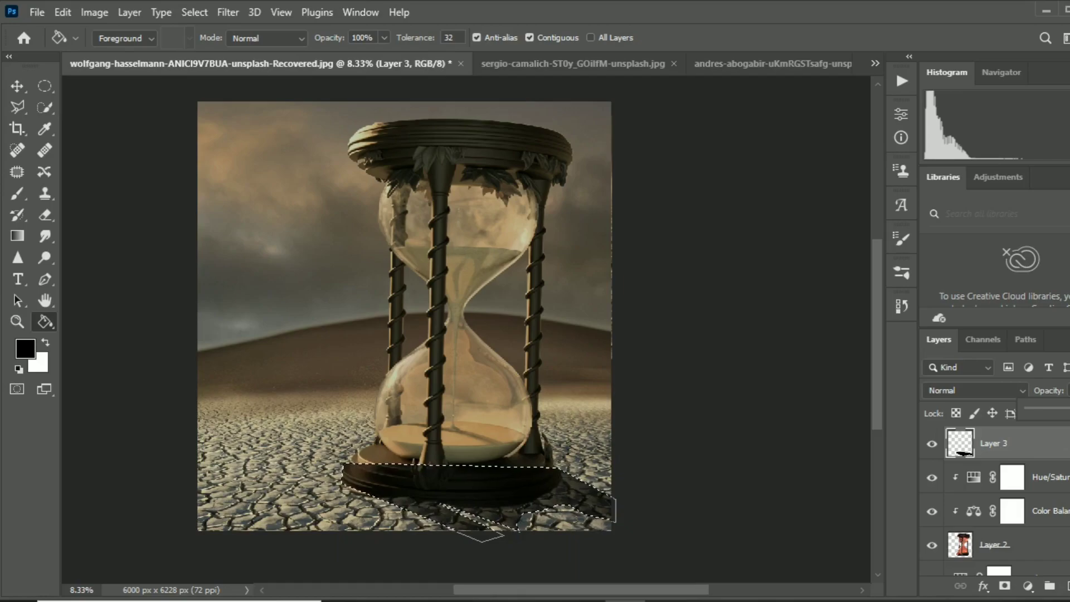
pyautogui.hotkey('ctrl', 'd')
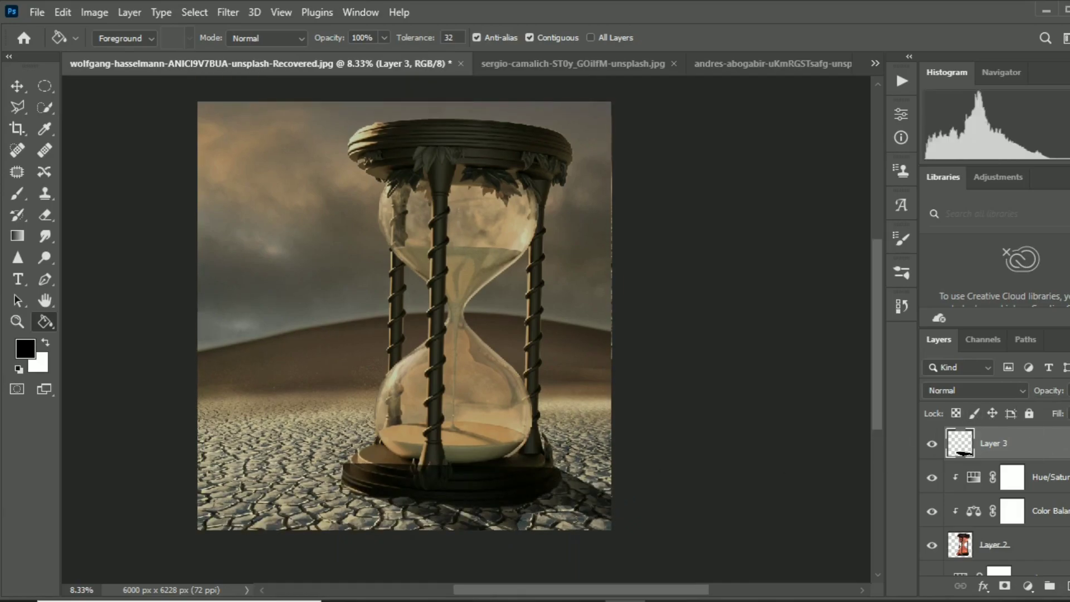
pyautogui.click(1066, 390)
pyautogui.moveTo(1047, 408); pyautogui.dragTo(1064, 408)
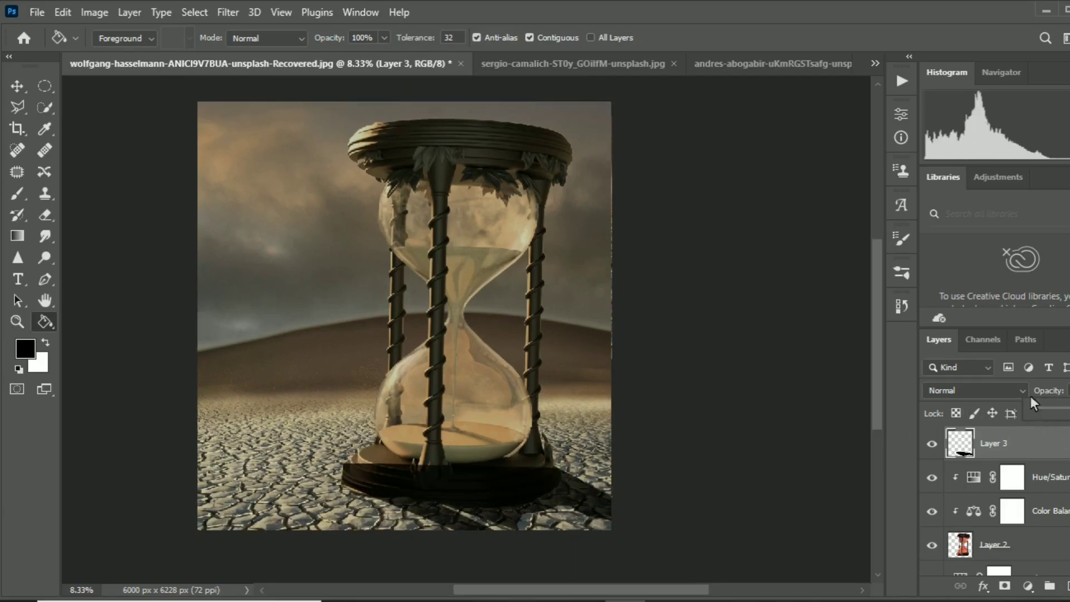
# Soften the shadow with a Gaussian Blur of about 72.6 radius.
pyautogui.click(228, 11)
pyautogui.moveTo(237, 223)
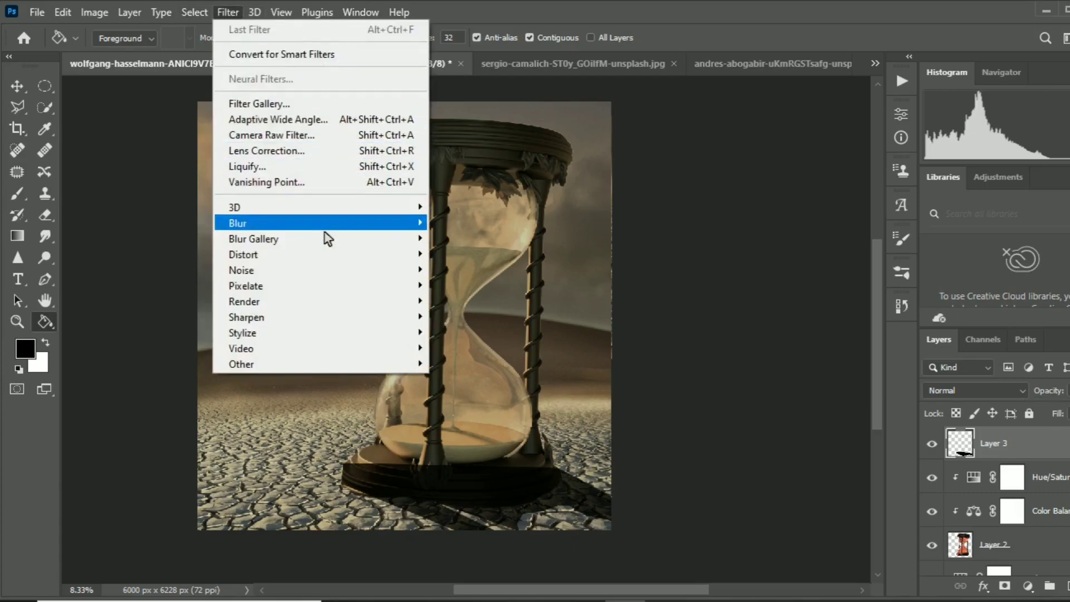
pyautogui.click(462, 285)
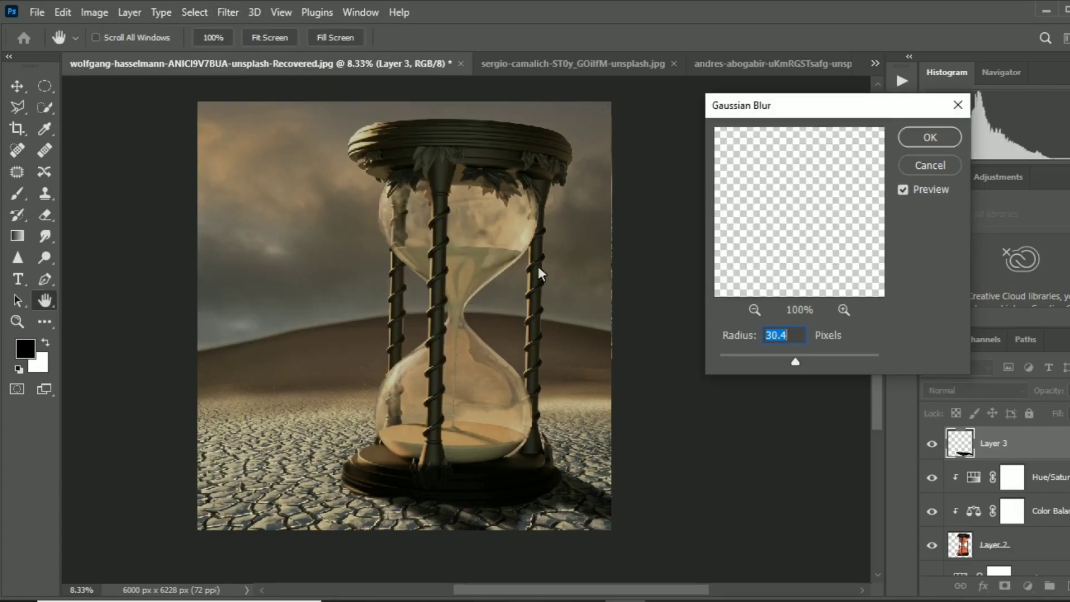
pyautogui.moveTo(820, 361); pyautogui.dragTo(825, 366)
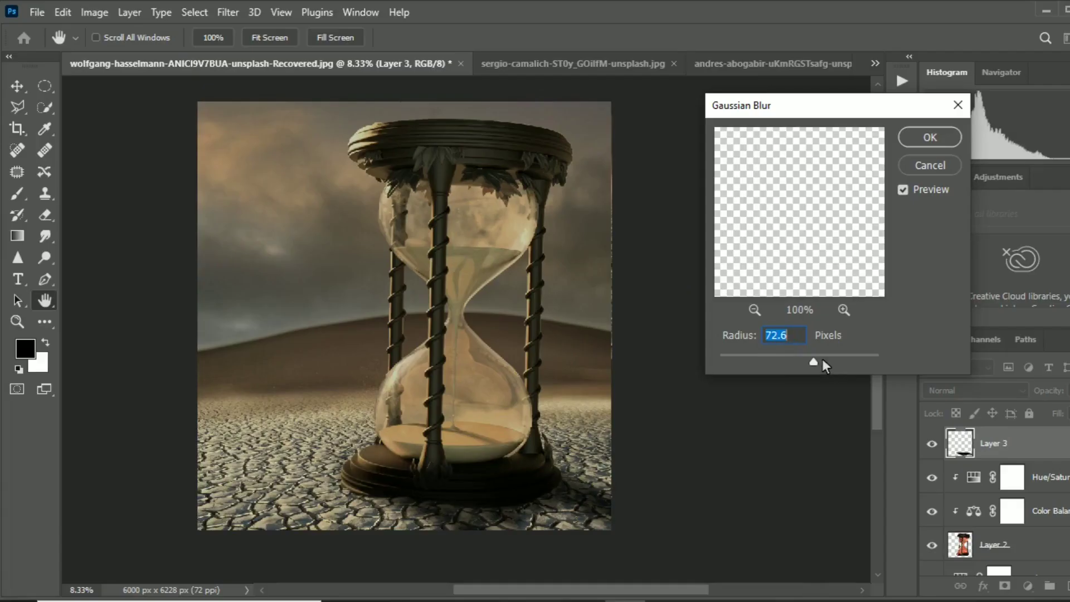
pyautogui.click(937, 140)
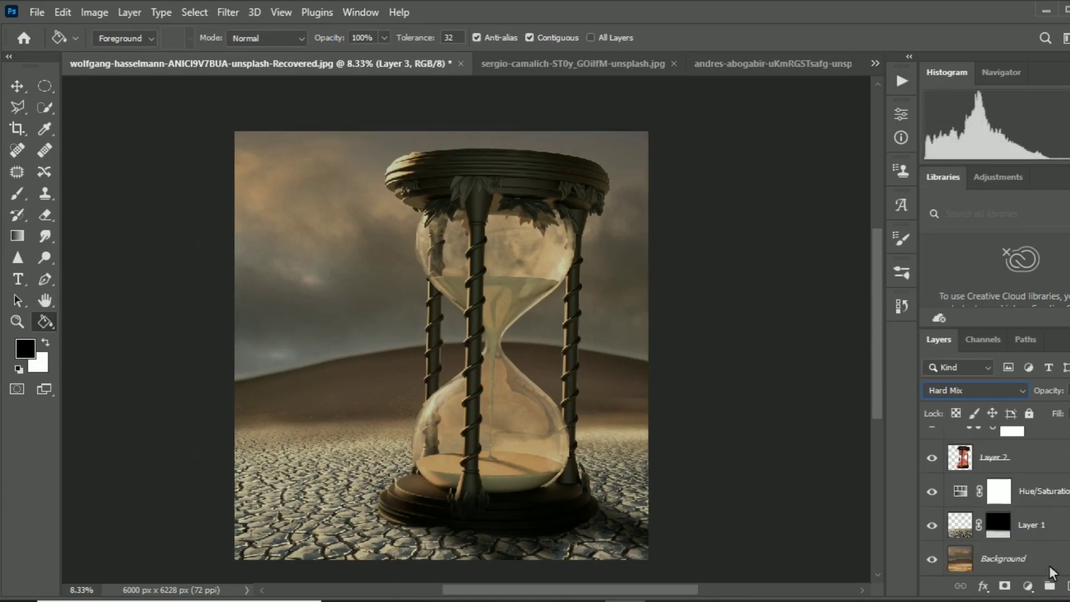
pyautogui.click(1050, 568)
# Apply a Gaussian Blur of radius 47 to the Background layer.
pyautogui.click(228, 13)
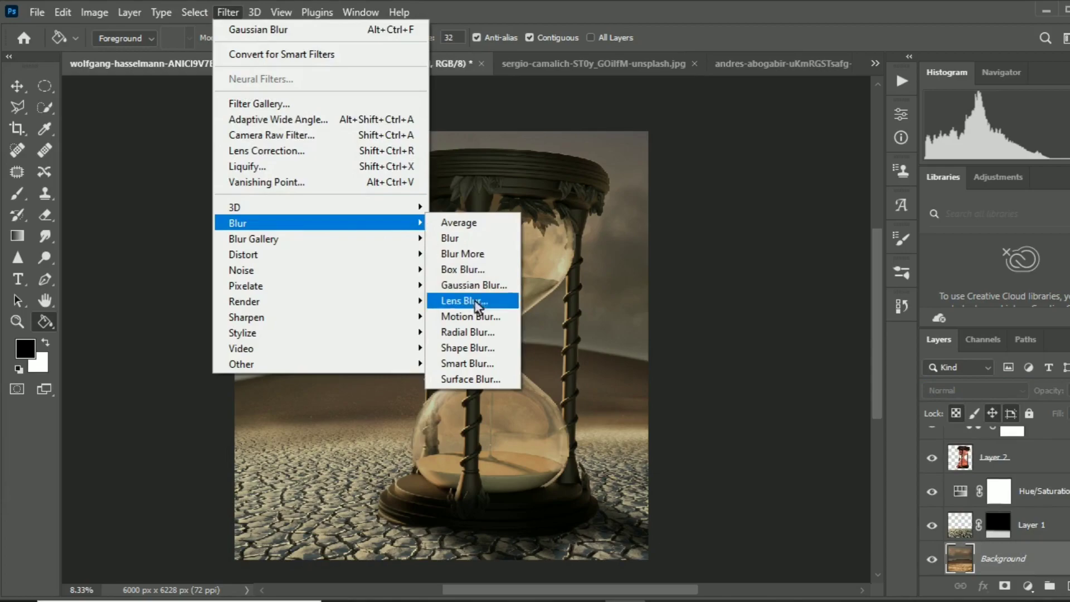
pyautogui.click(474, 285)
pyautogui.click(834, 365)
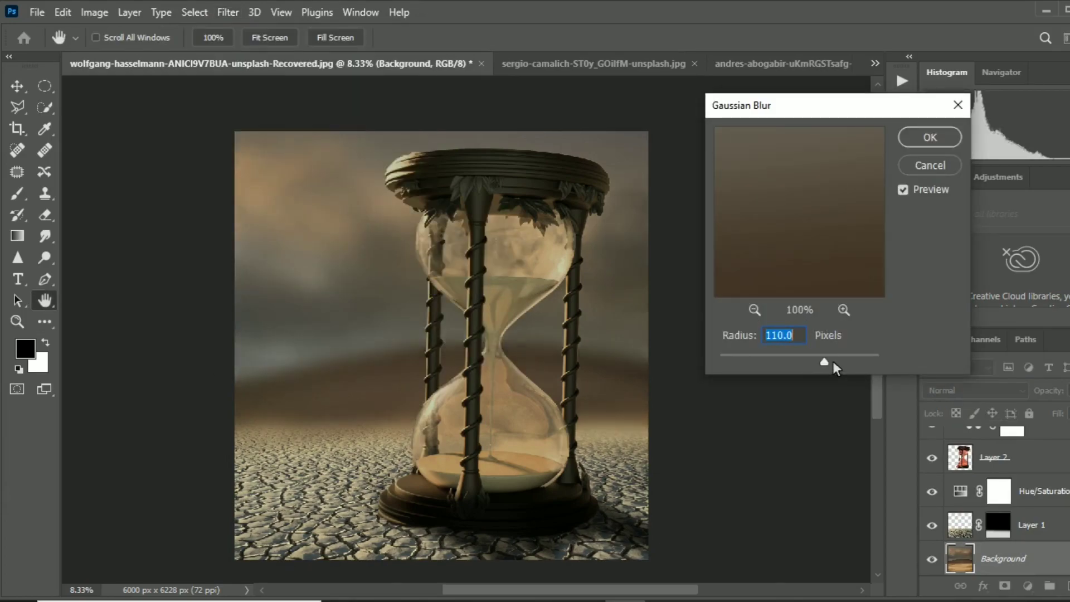
pyautogui.moveTo(833, 363); pyautogui.dragTo(814, 360)
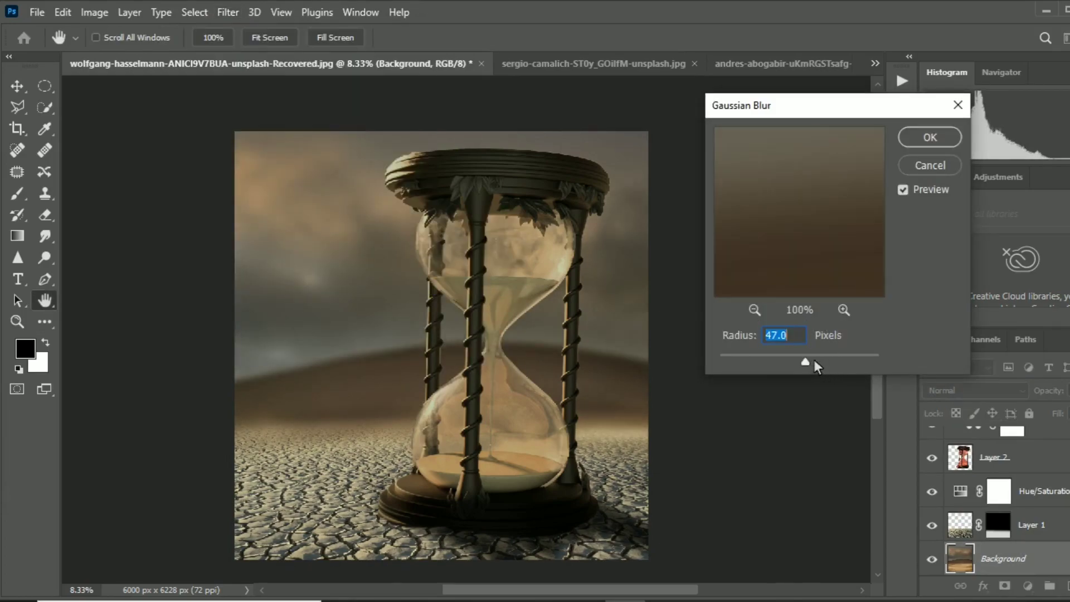
pyautogui.click(929, 141)
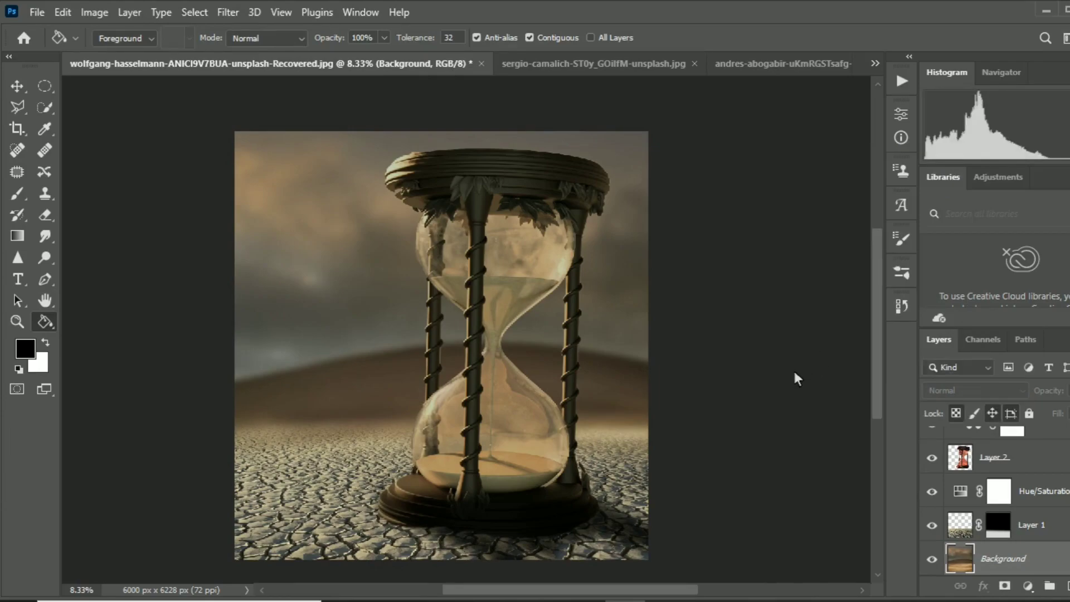
# Redraw Layer 1's mask with a short vertical black-to-white gradient to fade the cracked ground.
pyautogui.hotkey('alt', ']')
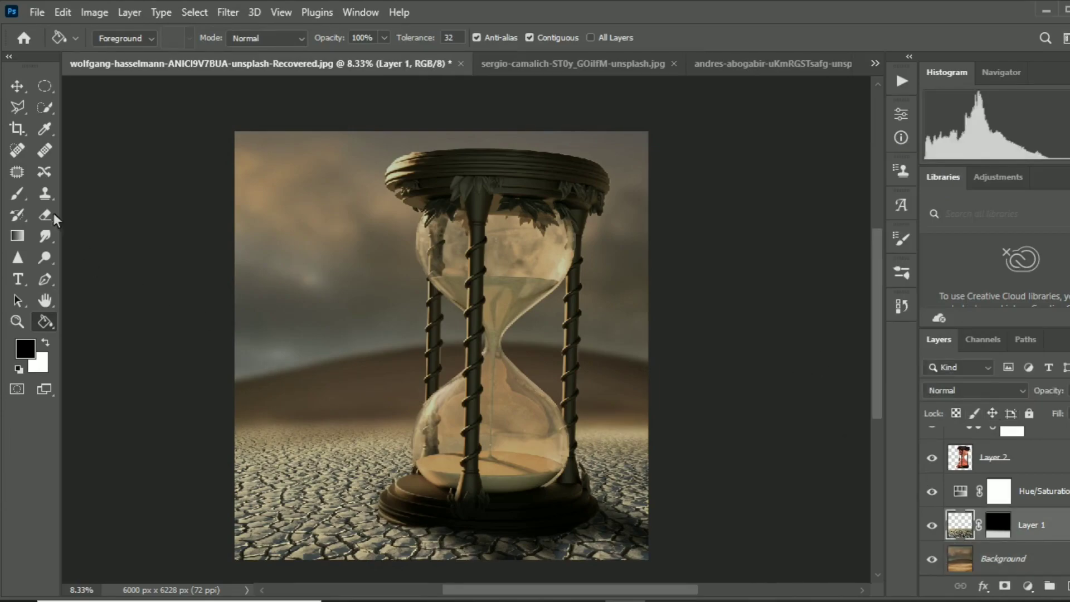
pyautogui.click(18, 235)
pyautogui.press('x')
pyautogui.hotkey('ctrl', '\\')
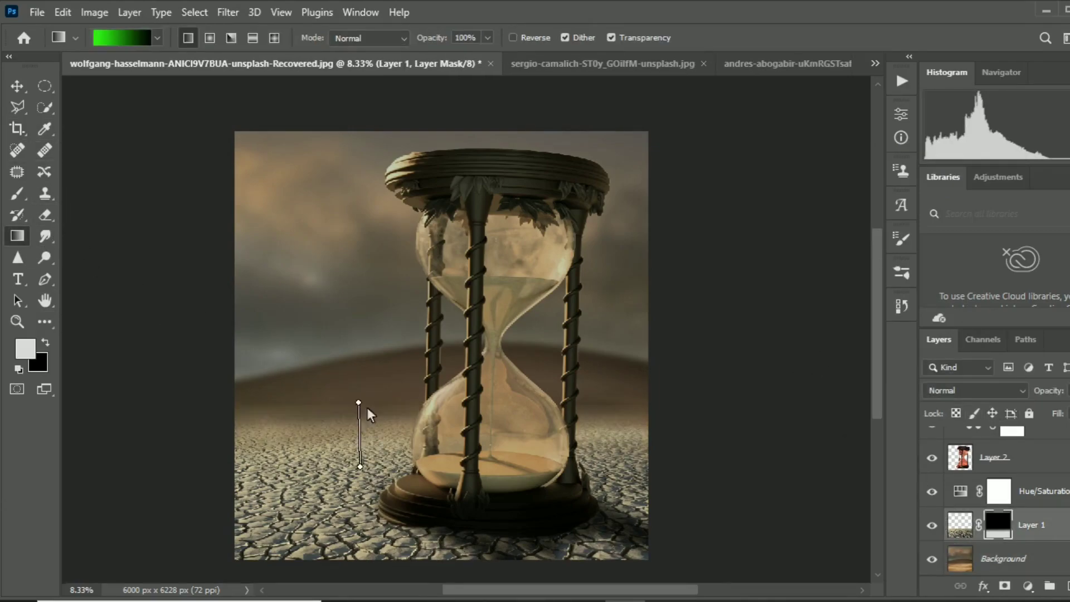
pyautogui.moveTo(358, 455)
pyautogui.mouseDown()
pyautogui.moveTo(357, 416)
pyautogui.moveTo(359, 451)
pyautogui.mouseUp()
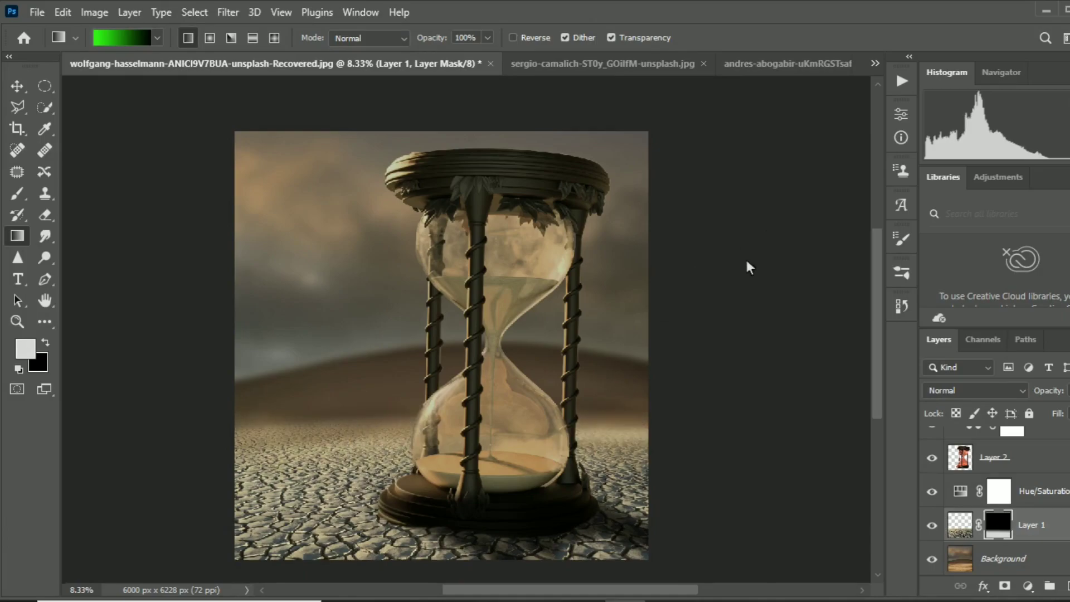
pyautogui.scroll(3, 990, 481)
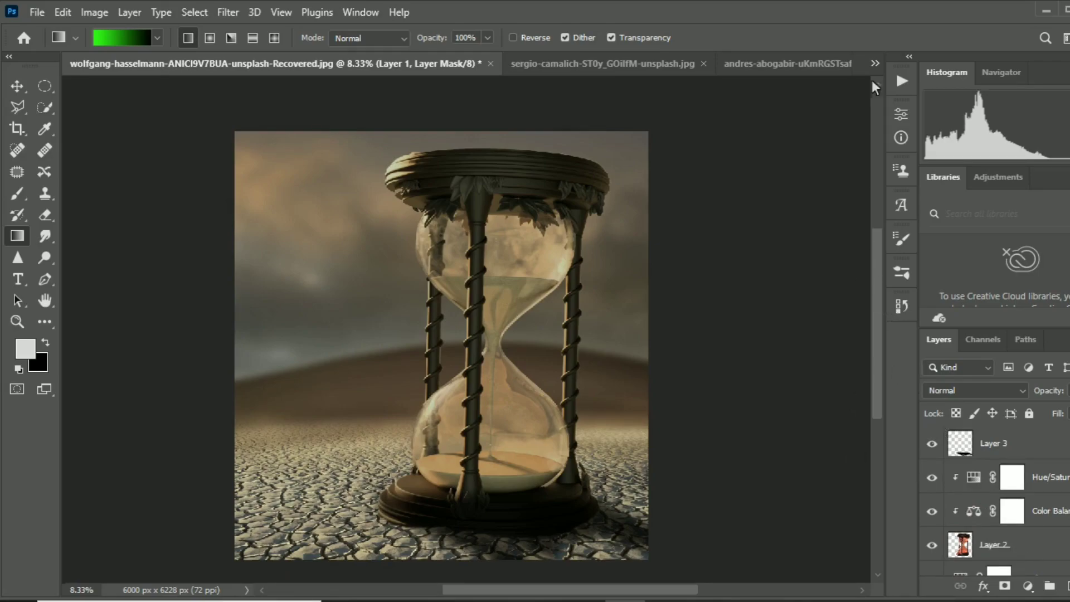
pyautogui.click(875, 64)
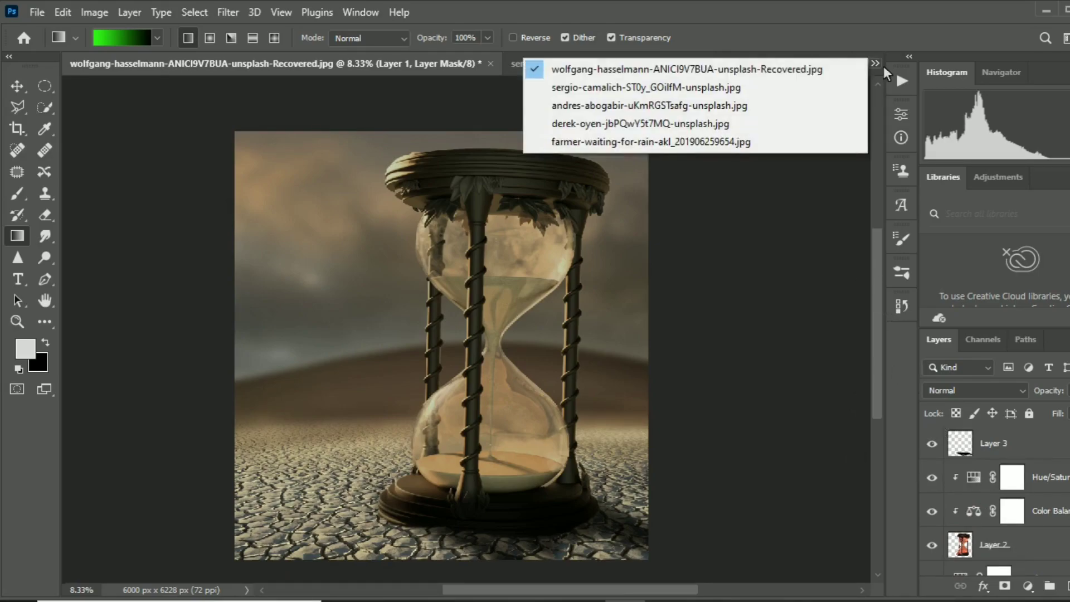
# Marquee-select the entire iceberg photo, then bring the hourglass composite document back to front.
pyautogui.click(707, 122)
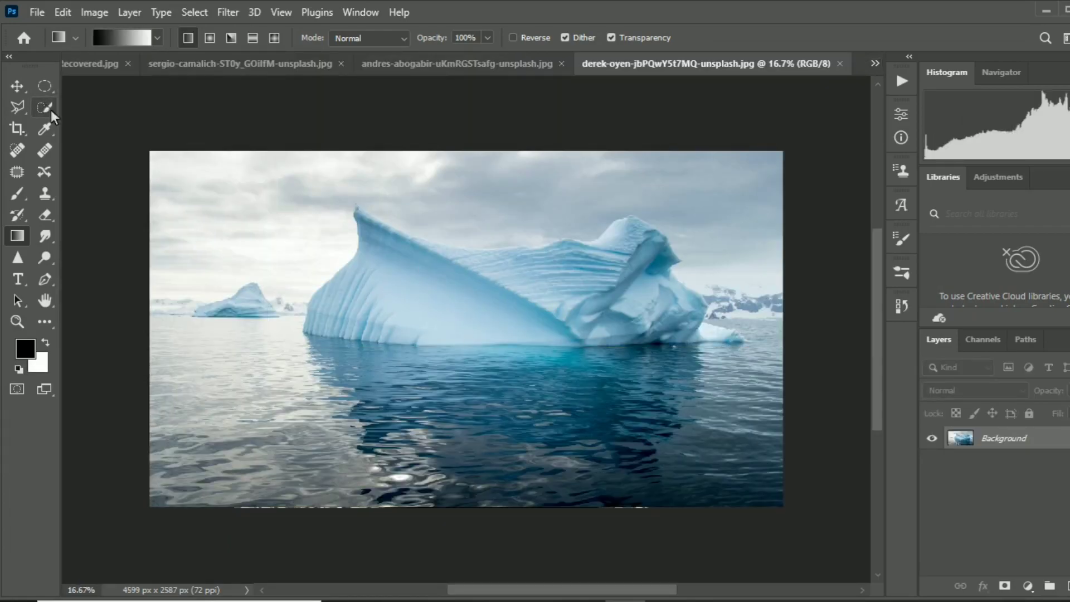
pyautogui.click(52, 93)
pyautogui.click(141, 86)
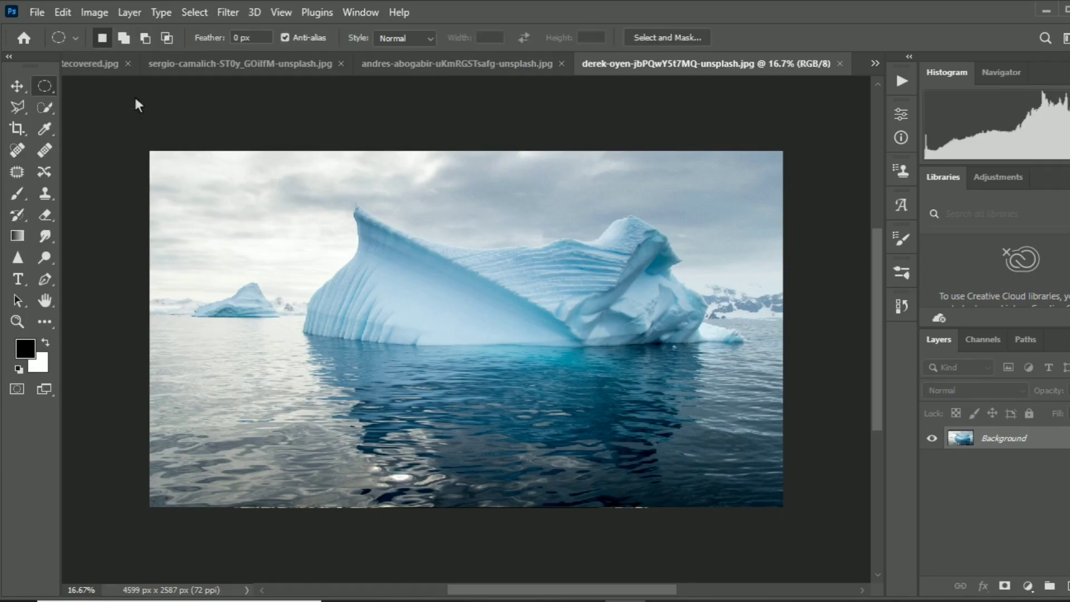
pyautogui.moveTo(150, 151)
pyautogui.mouseDown()
pyautogui.moveTo(806, 470)
pyautogui.moveTo(812, 516)
pyautogui.mouseUp()
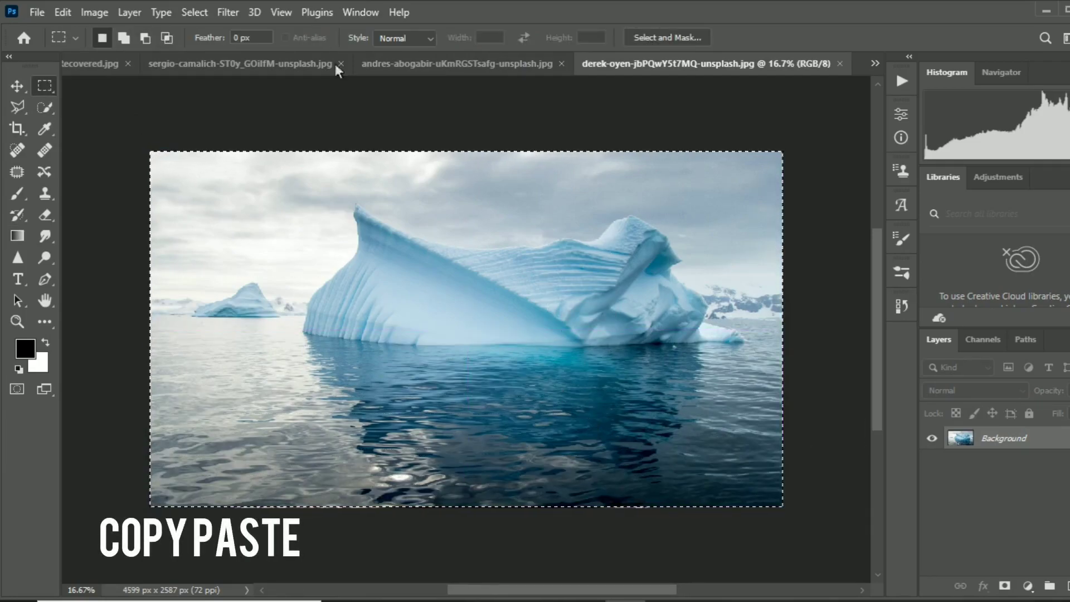
pyautogui.click(875, 63)
pyautogui.click(819, 73)
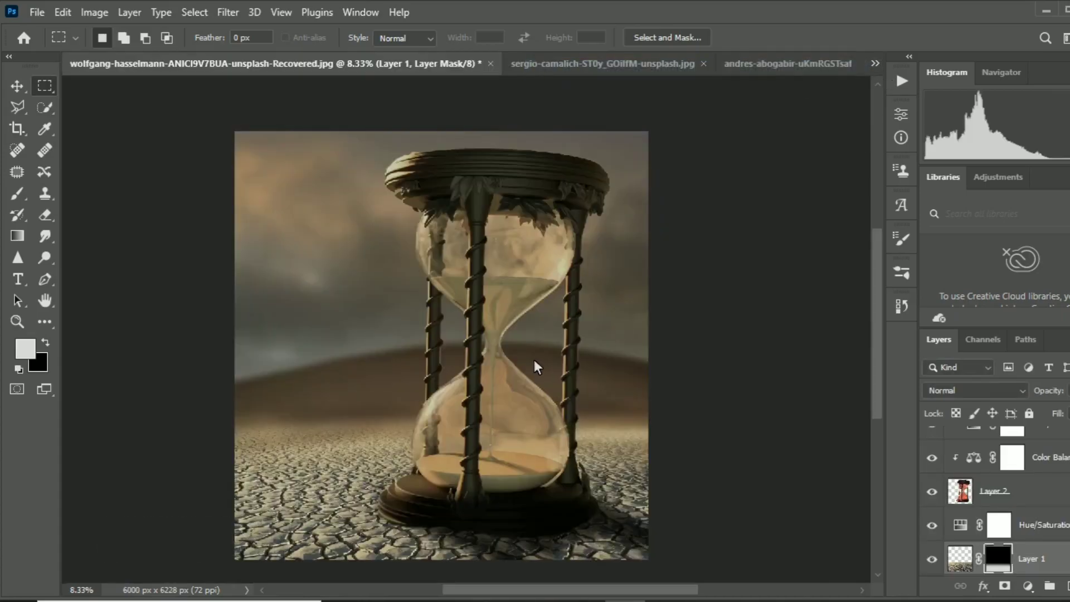
# Paste the iceberg photo as Layer 4 at the top of the stack and move it over the hourglass.
pyautogui.hotkey('ctrl', 'v')
pyautogui.moveTo(989, 558); pyautogui.dragTo(1028, 448)
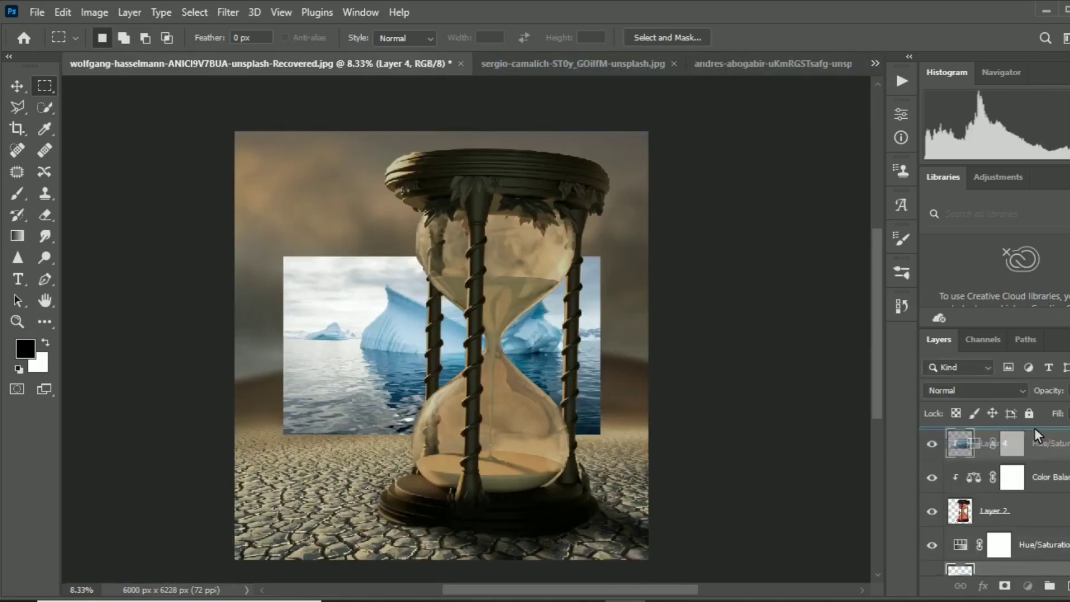
pyautogui.click(875, 63)
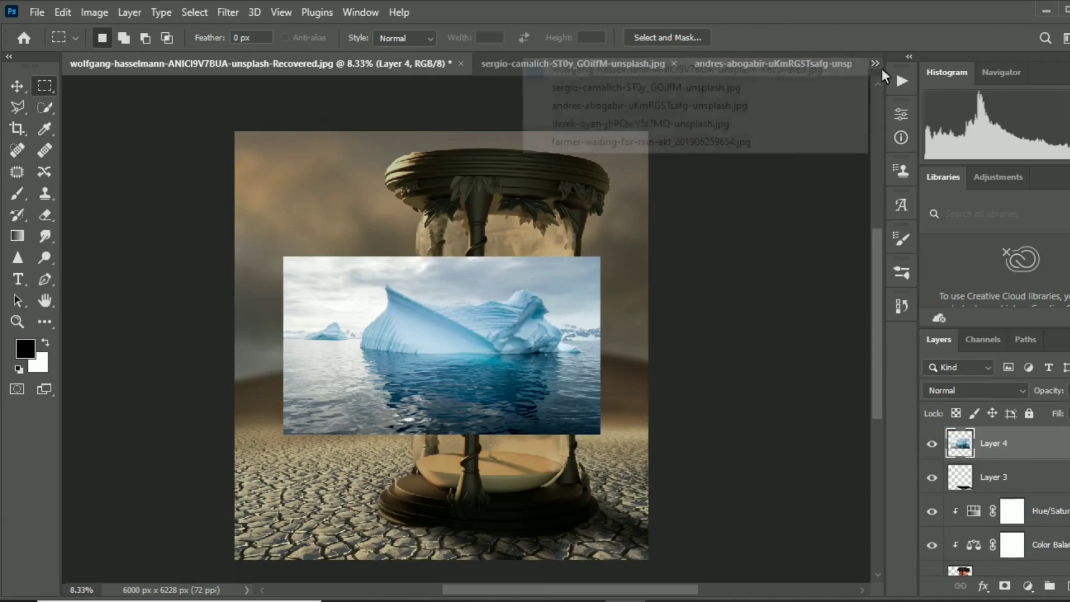
pyautogui.click(746, 115)
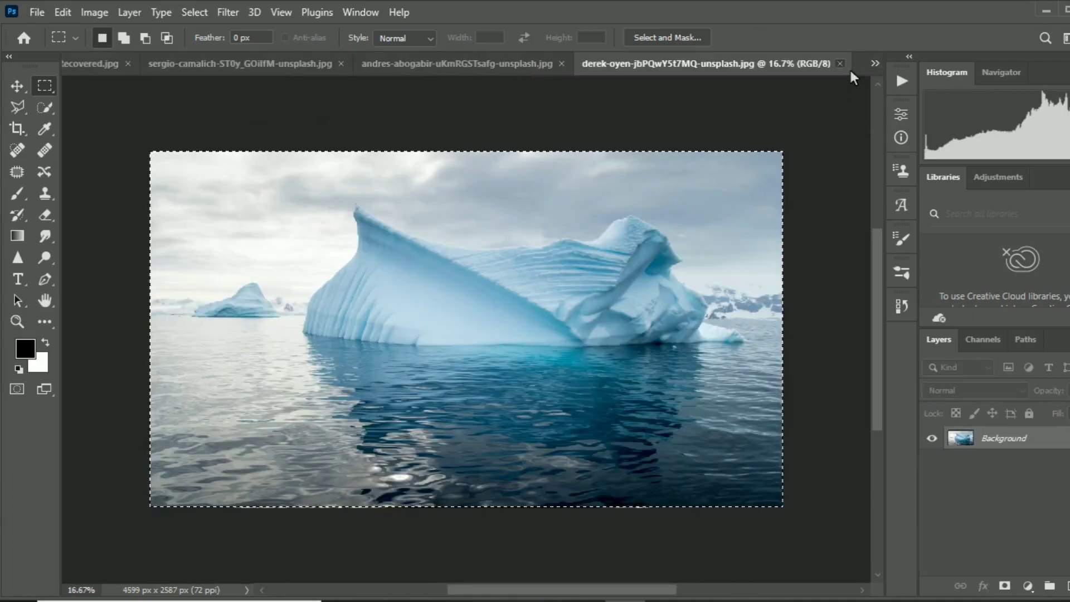
pyautogui.hotkey('ctrl', 'Tab')
pyautogui.click(16, 85)
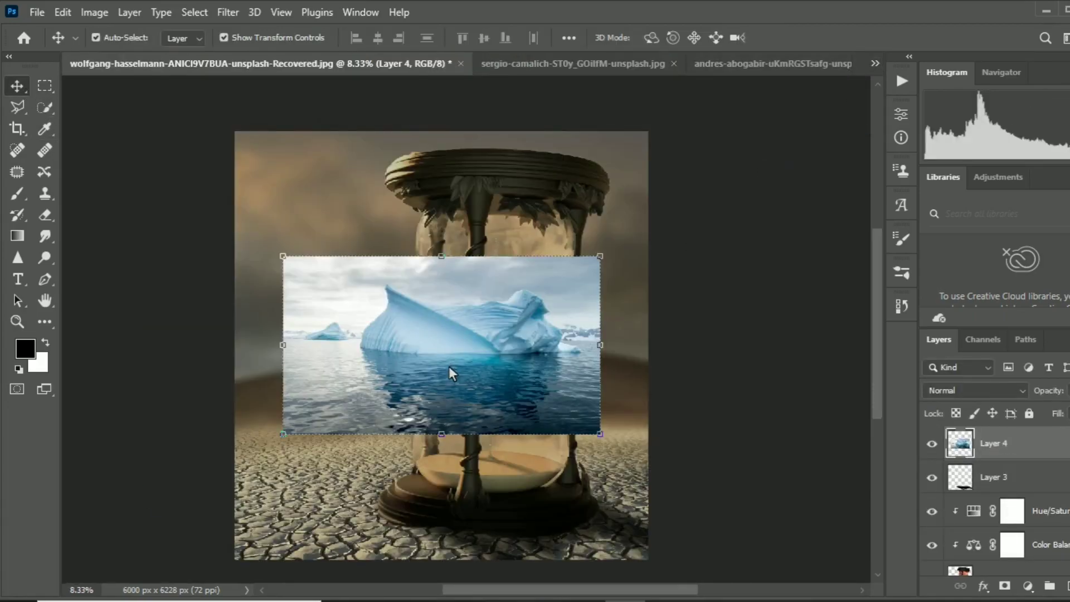
pyautogui.moveTo(449, 373); pyautogui.dragTo(502, 335)
# Scale the iceberg to about 42% and tilt it 3.76° within the upper bulb.
pyautogui.hotkey('ctrl', 't')
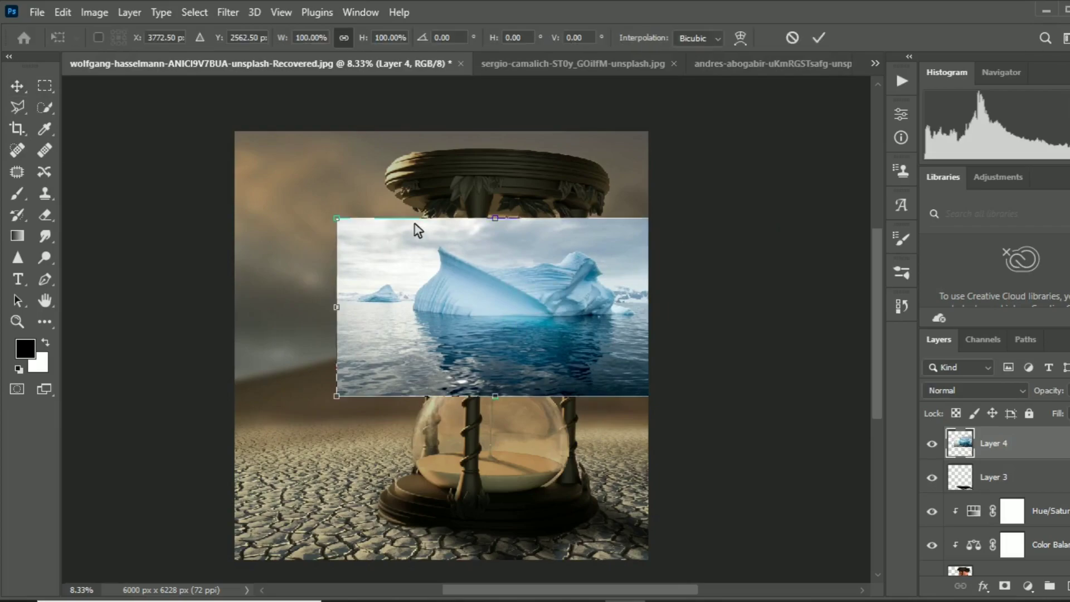
pyautogui.moveTo(337, 219)
pyautogui.mouseDown()
pyautogui.moveTo(528, 328)
pyautogui.moveTo(500, 295)
pyautogui.mouseUp()
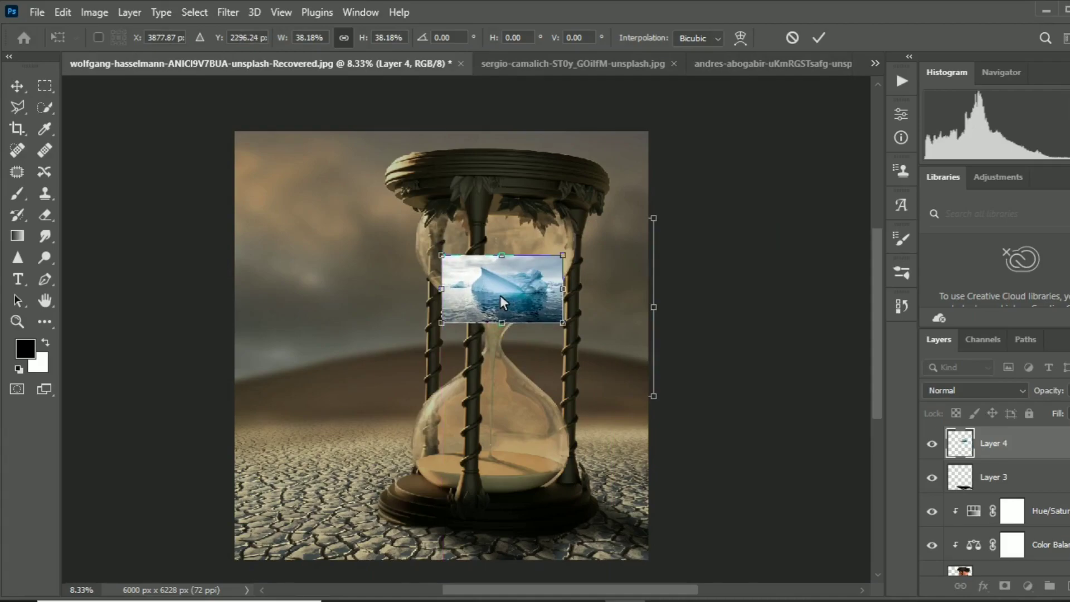
pyautogui.hotkey('ctrl', '+')
pyautogui.hotkey('ctrl', '+')
pyautogui.hotkey('ctrl', '+')
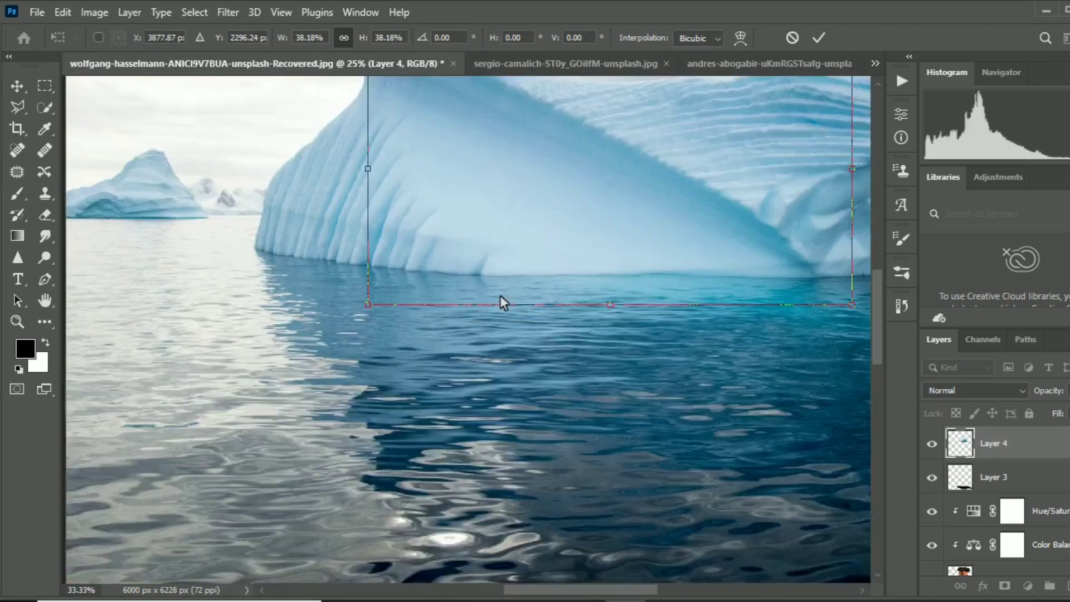
pyautogui.hotkey('ctrl', '-')
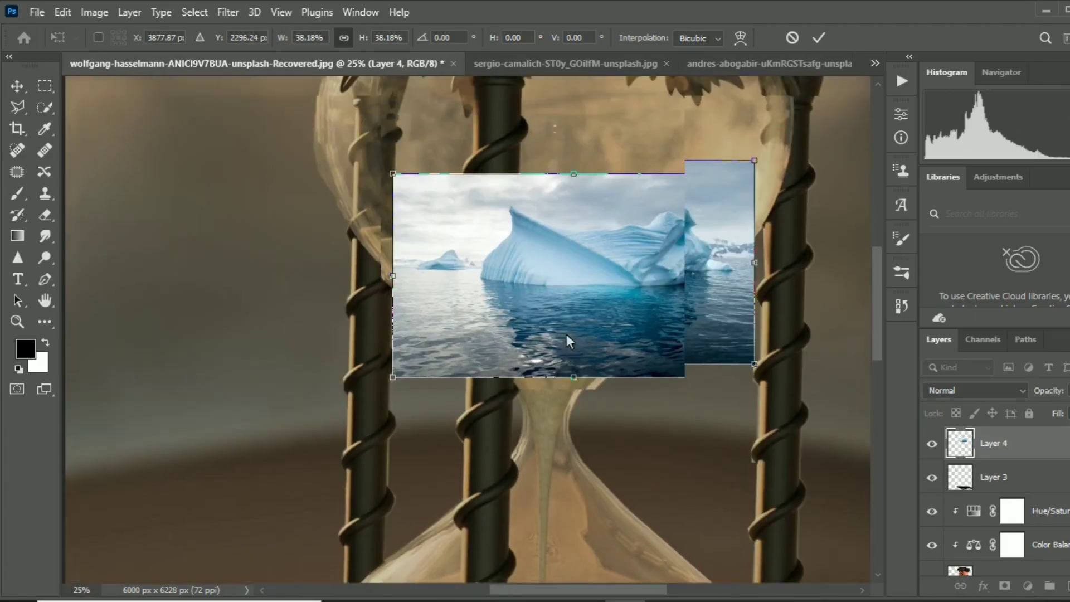
pyautogui.scroll(3, 566, 333)
pyautogui.moveTo(603, 372)
pyautogui.mouseDown()
pyautogui.moveTo(578, 352)
pyautogui.moveTo(606, 326)
pyautogui.moveTo(576, 337)
pyautogui.mouseUp()
pyautogui.moveTo(716, 301); pyautogui.dragTo(760, 313)
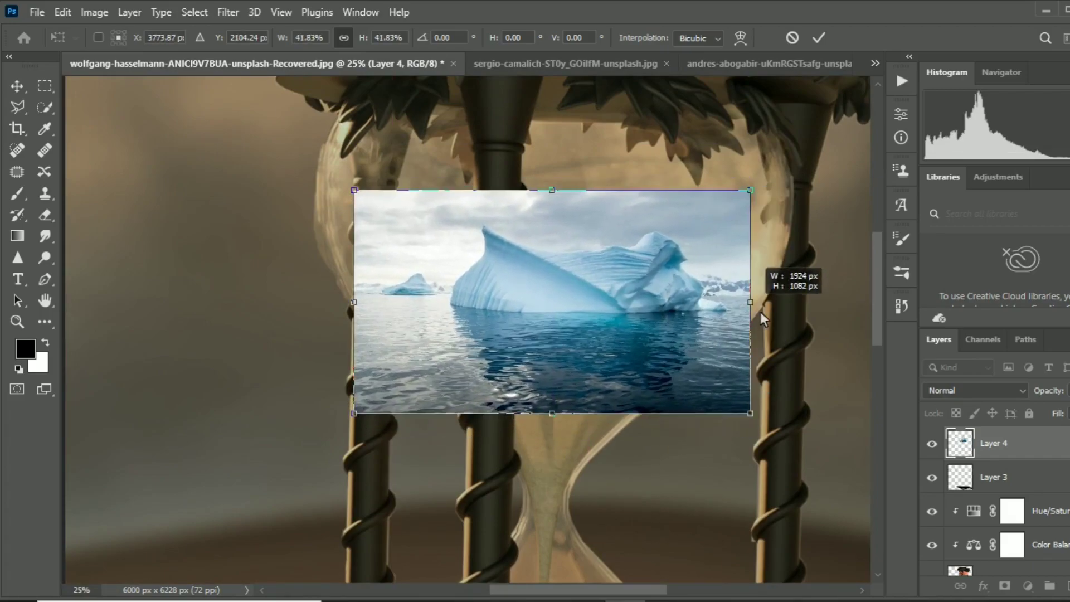
pyautogui.moveTo(785, 216)
pyautogui.mouseDown()
pyautogui.moveTo(787, 192)
pyautogui.moveTo(767, 243)
pyautogui.mouseUp()
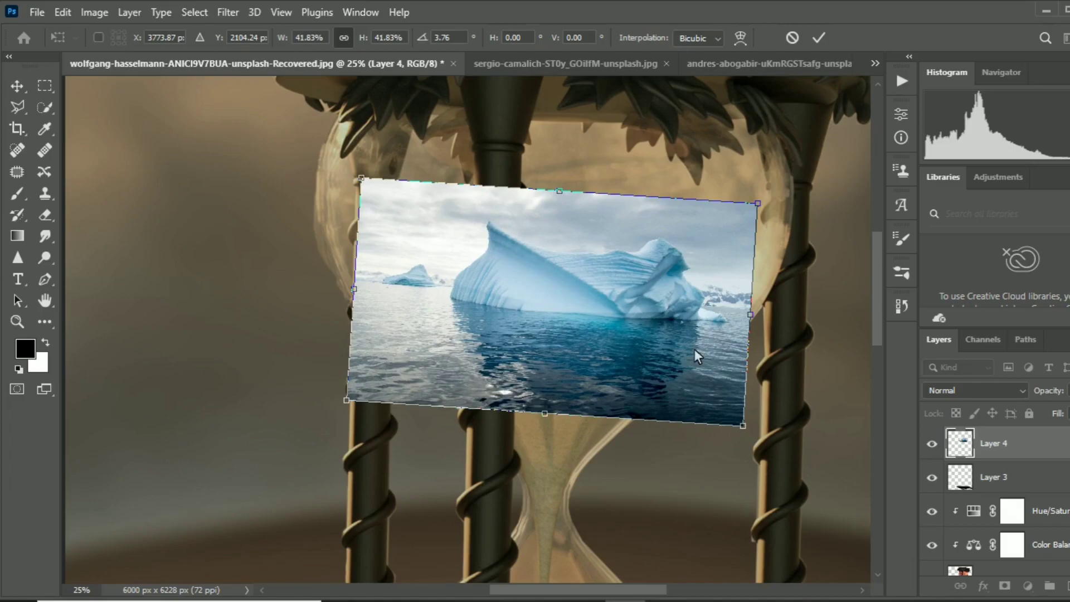
# Warp the iceberg's bottom edge into a curve following the upper bulb.
pyautogui.click(740, 37)
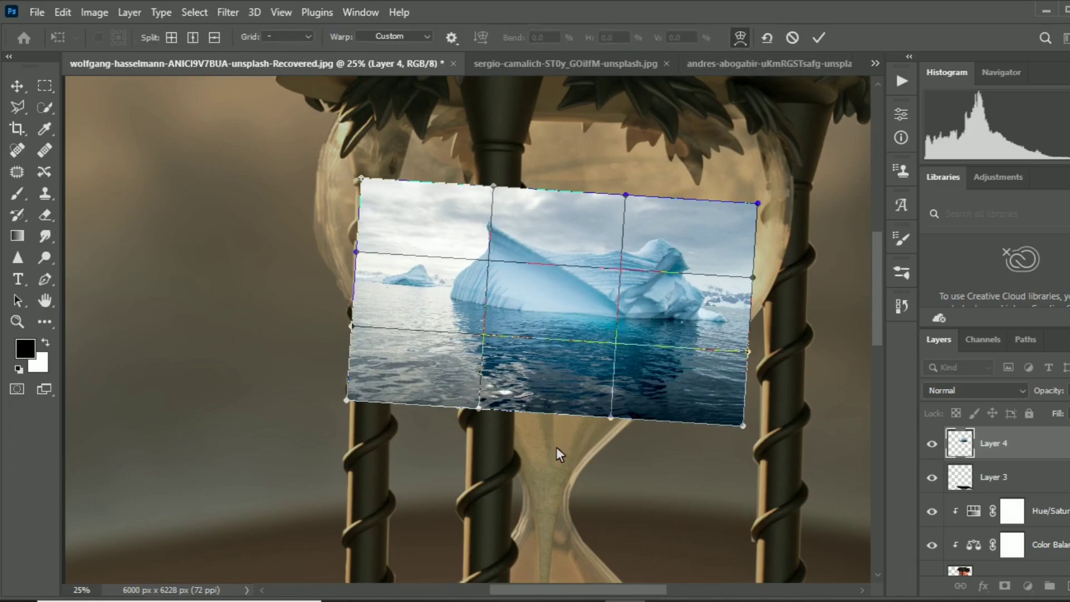
pyautogui.moveTo(553, 417)
pyautogui.mouseDown()
pyautogui.moveTo(592, 380)
pyautogui.moveTo(491, 389)
pyautogui.moveTo(484, 286)
pyautogui.mouseUp()
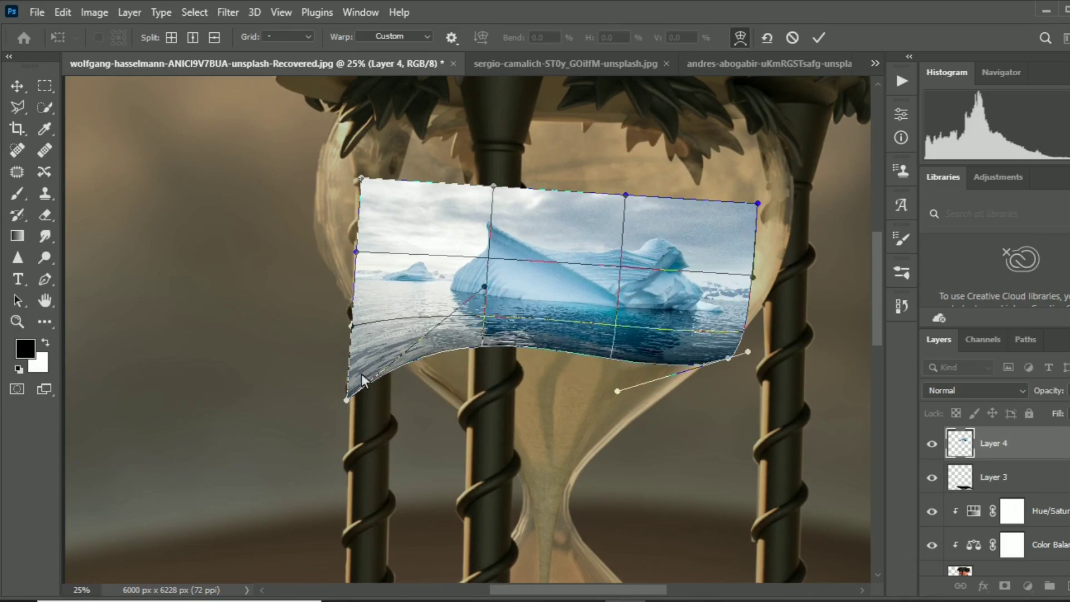
pyautogui.moveTo(346, 400); pyautogui.dragTo(361, 356)
pyautogui.moveTo(618, 391); pyautogui.dragTo(614, 412)
pyautogui.moveTo(728, 358); pyautogui.dragTo(733, 347)
pyautogui.scroll(1, 654, 409)
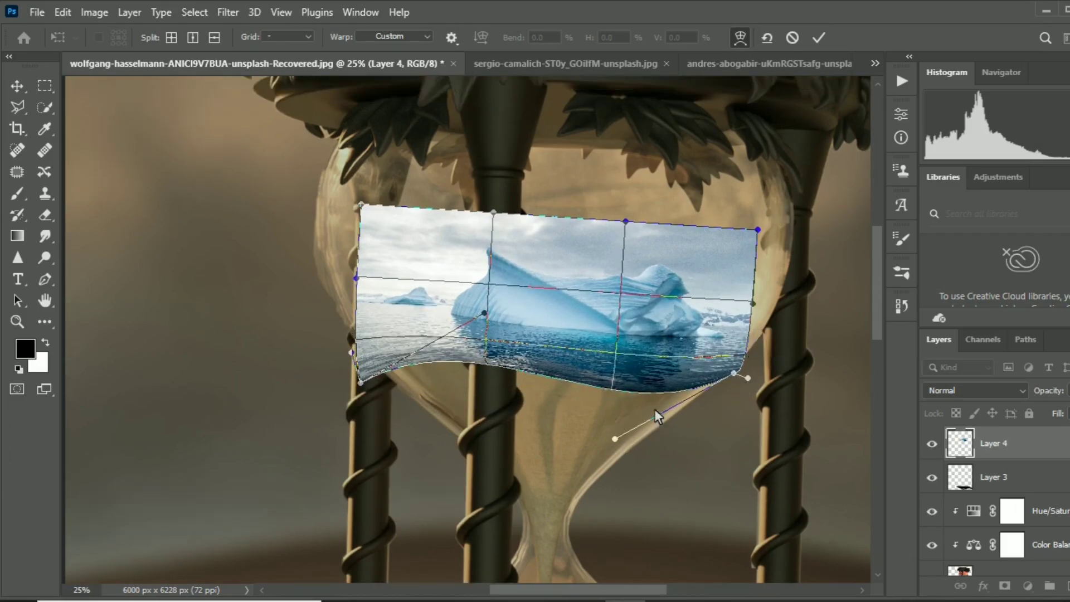
pyautogui.scroll(1, 749, 223)
pyautogui.click(818, 38)
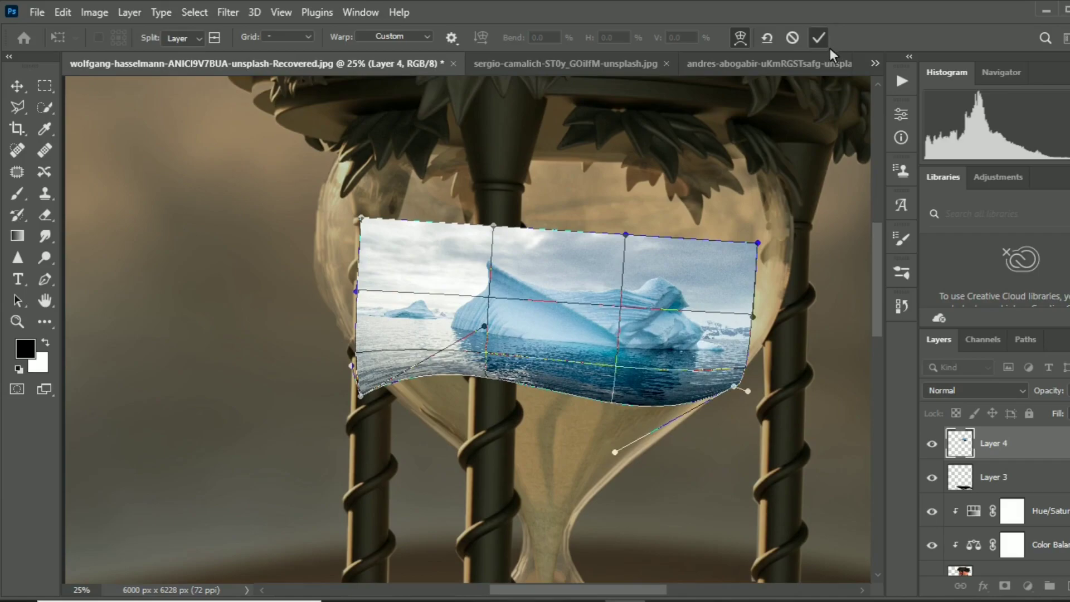
pyautogui.scroll(-1, 833, 226)
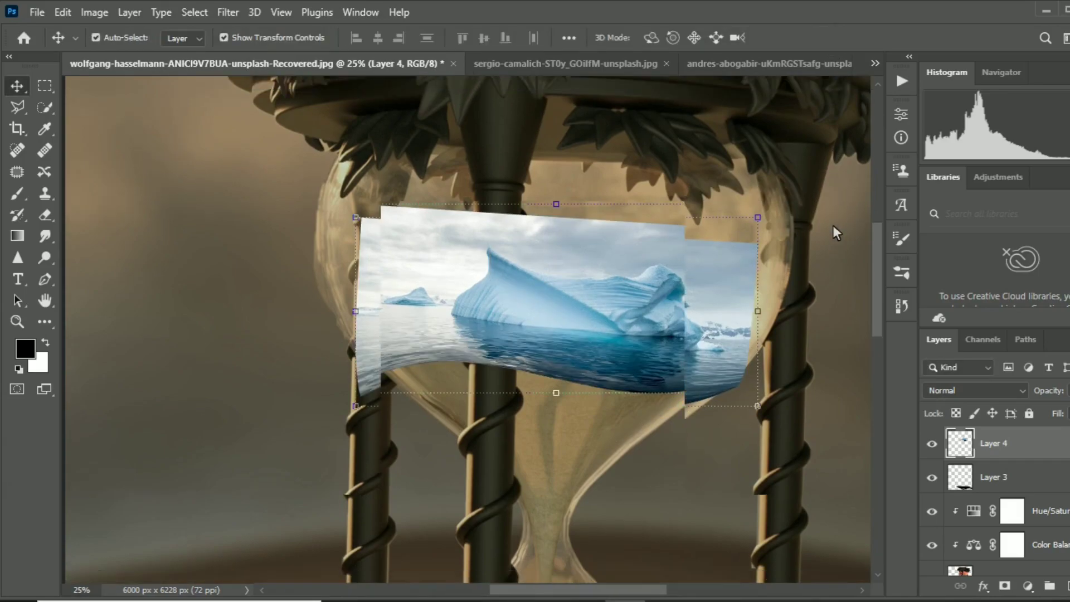
pyautogui.scroll(1, 834, 226)
pyautogui.moveTo(531, 289); pyautogui.dragTo(527, 313)
# Rescale the iceberg to about 103% and rotate it -2° to level it.
pyautogui.hotkey('ctrl', 't')
pyautogui.moveTo(752, 248); pyautogui.dragTo(795, 226)
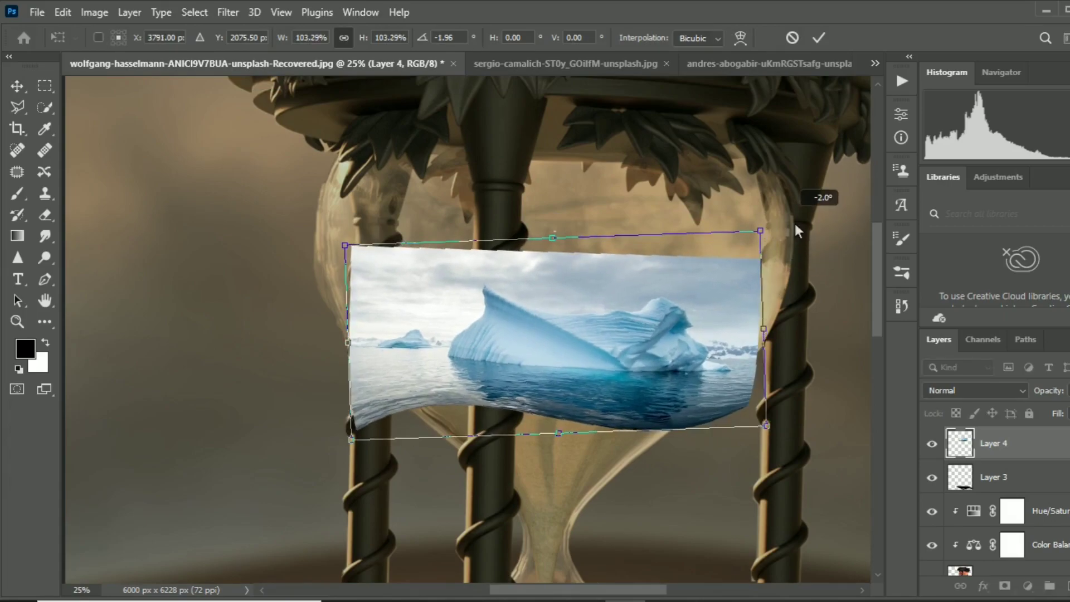
pyautogui.click(827, 39)
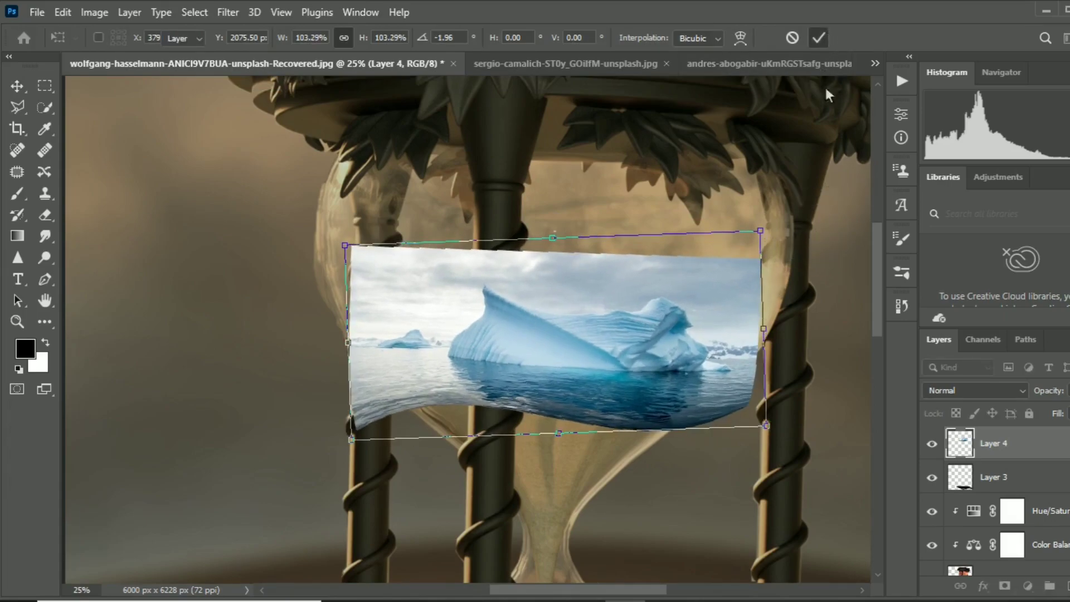
pyautogui.click(807, 272)
pyautogui.scroll(-1, 808, 277)
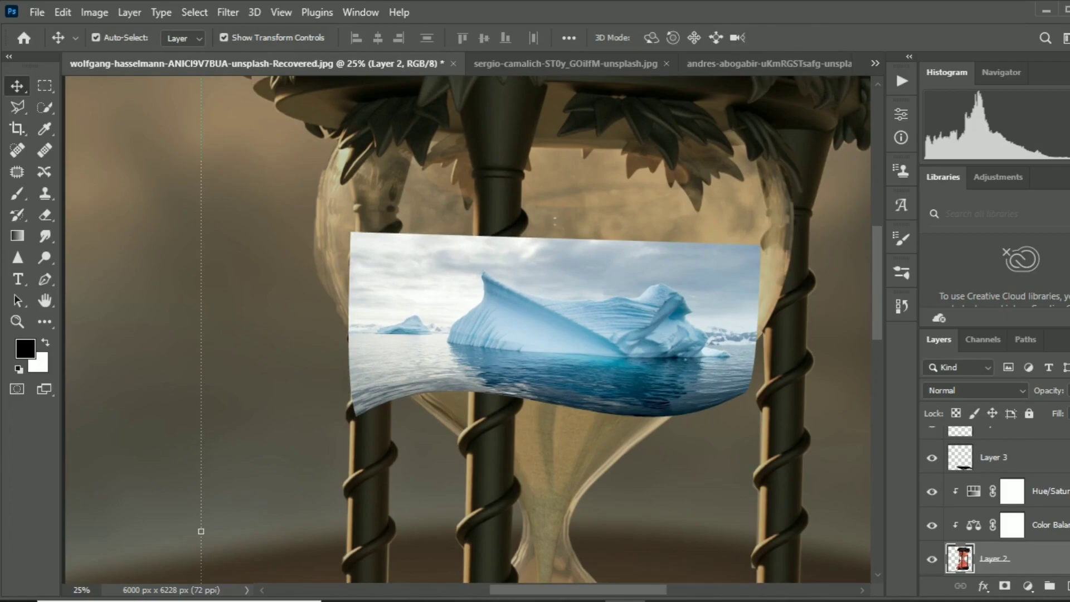
# Lower Layer 4's opacity to see the pillar through the iceberg.
pyautogui.scroll(1, 992, 490)
pyautogui.click(993, 443)
pyautogui.click(1066, 391)
pyautogui.moveTo(1061, 408); pyautogui.dragTo(1048, 408)
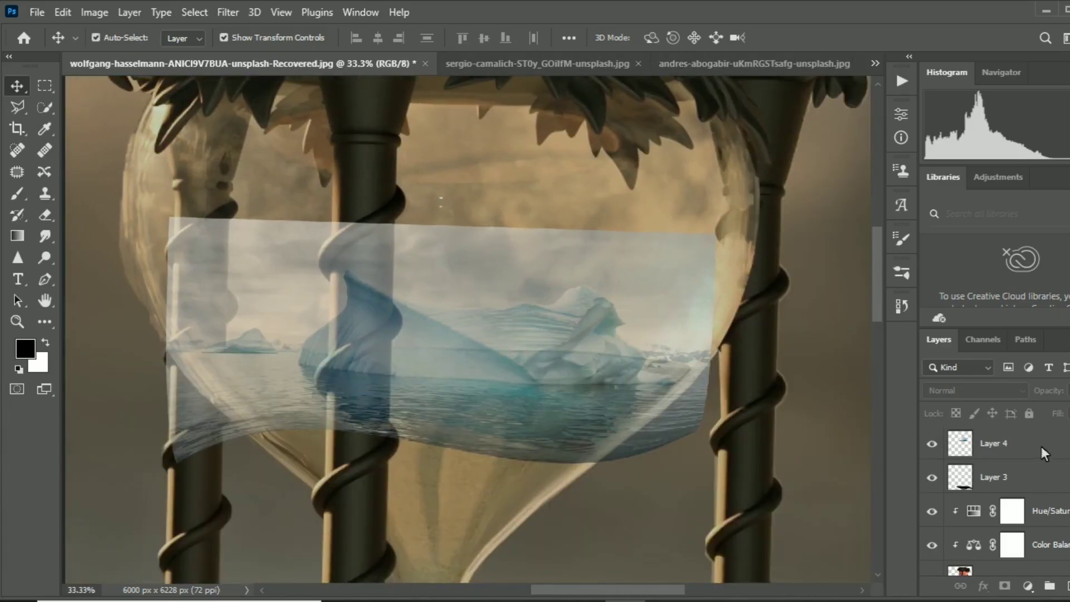
# Add a layer mask and erase the iceberg where it covers the front pillar.
pyautogui.click(1044, 454)
pyautogui.click(1005, 586)
pyautogui.press('x')
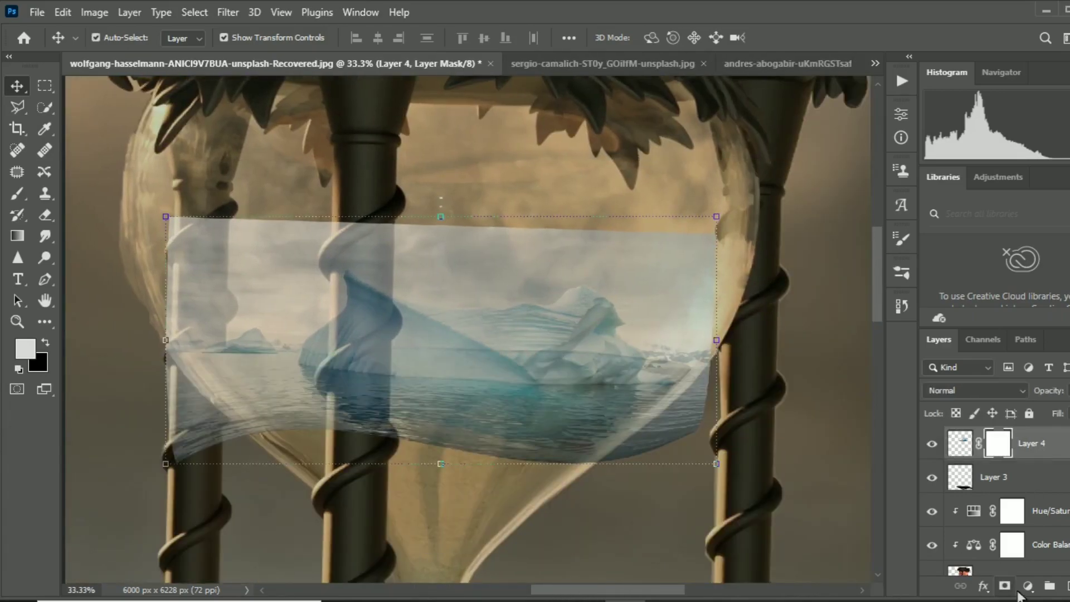
pyautogui.press('e')
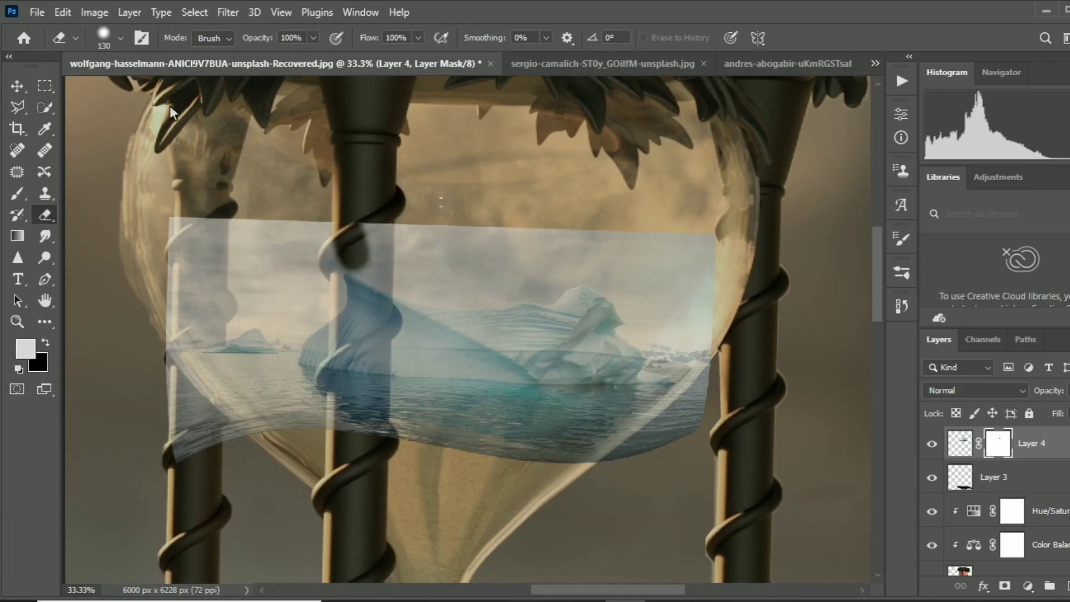
pyautogui.click(120, 38)
pyautogui.press('Return')
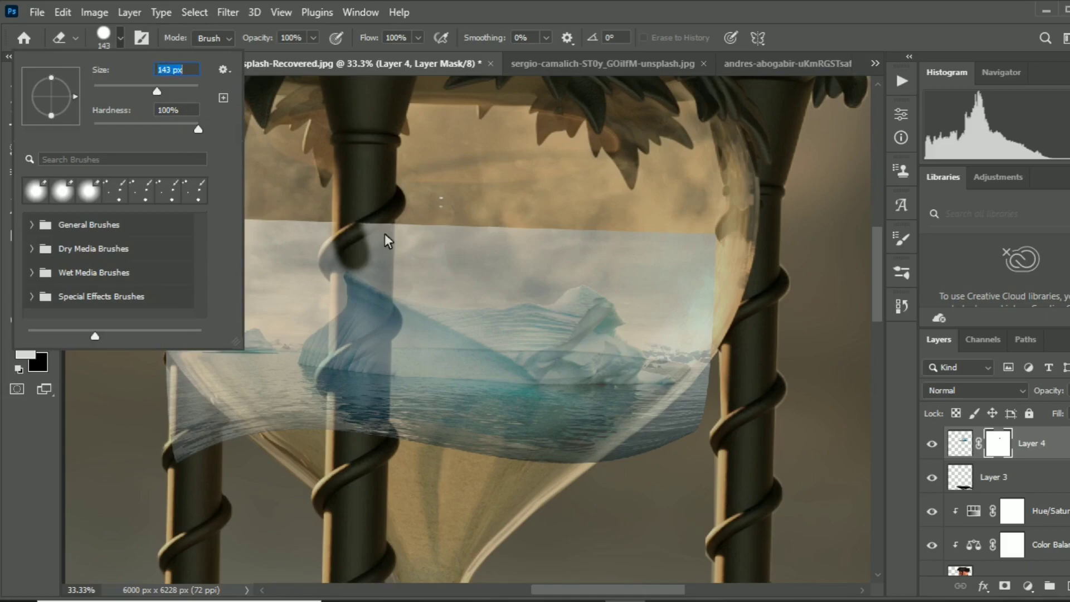
pyautogui.press('Return')
pyautogui.moveTo(527, 252); pyautogui.dragTo(472, 251)
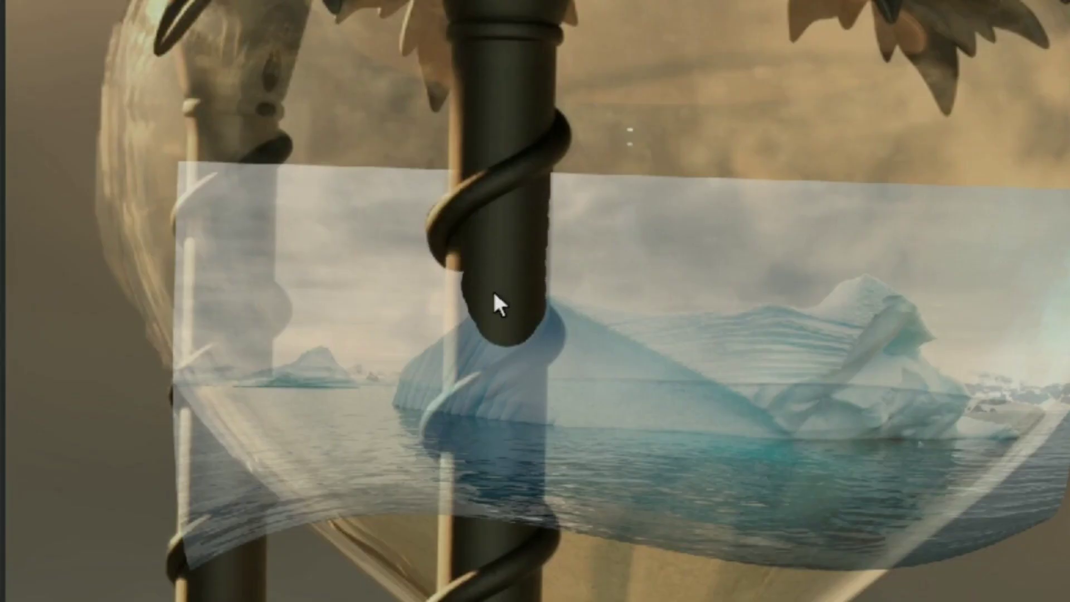
pyautogui.moveTo(494, 294); pyautogui.dragTo(489, 449)
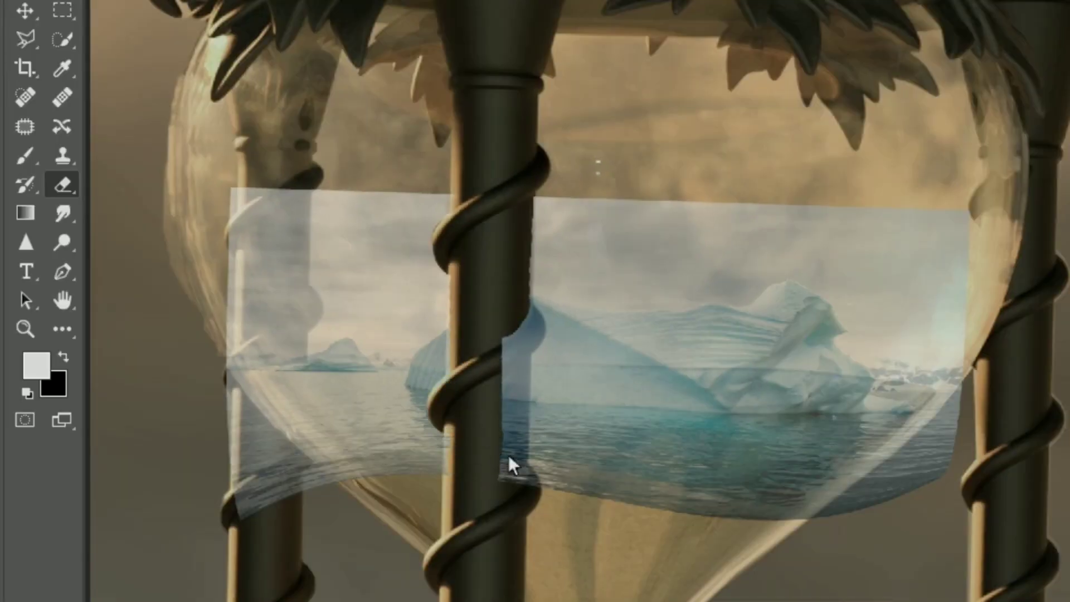
pyautogui.scroll(-1, 527, 316)
pyautogui.moveTo(515, 384); pyautogui.dragTo(513, 451)
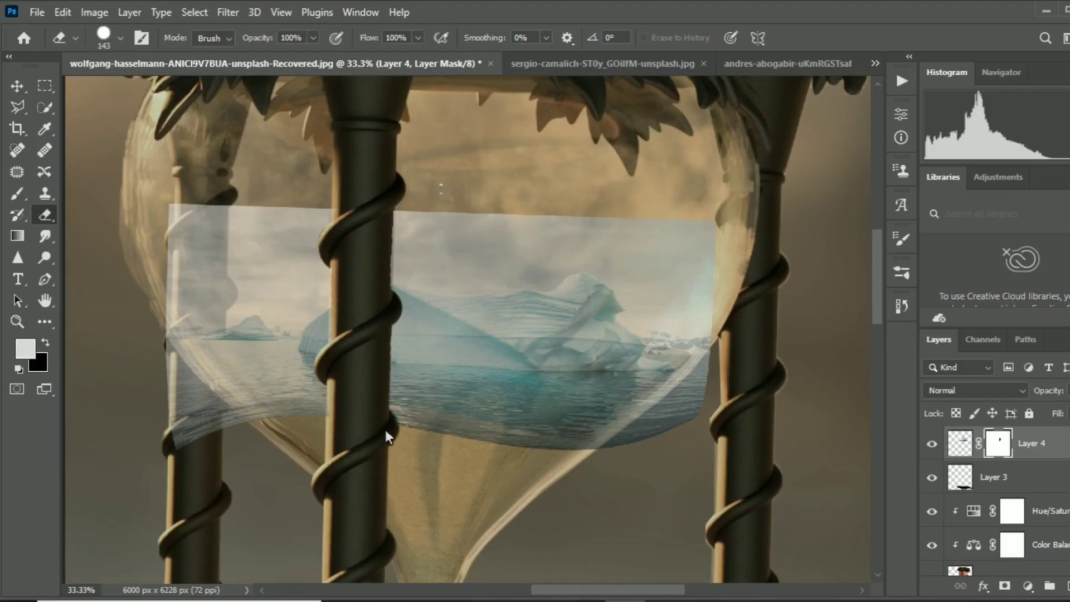
pyautogui.scroll(1, 369, 390)
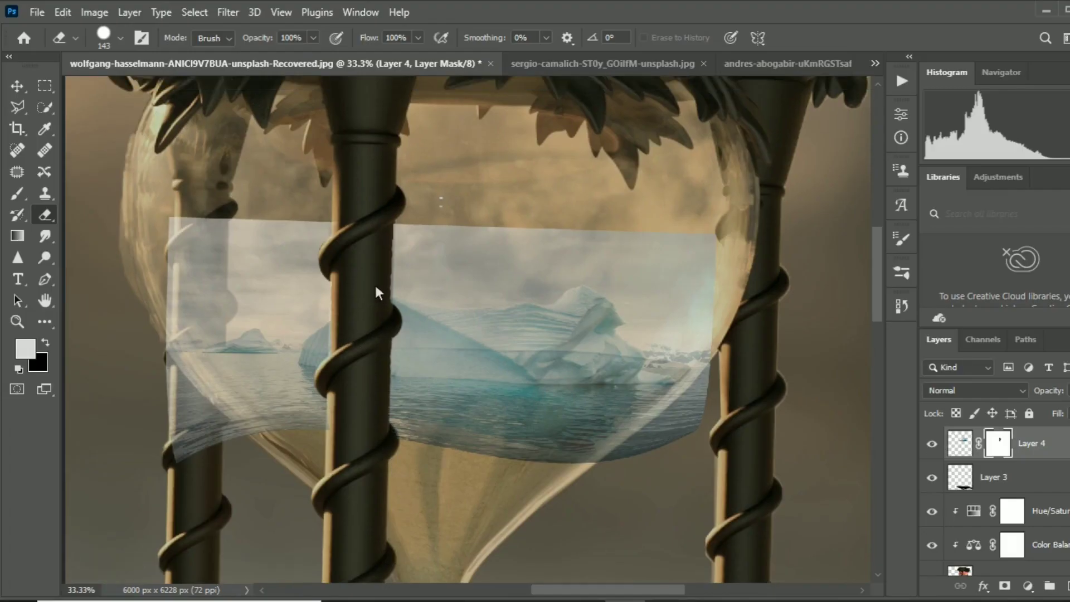
pyautogui.scroll(1, 363, 241)
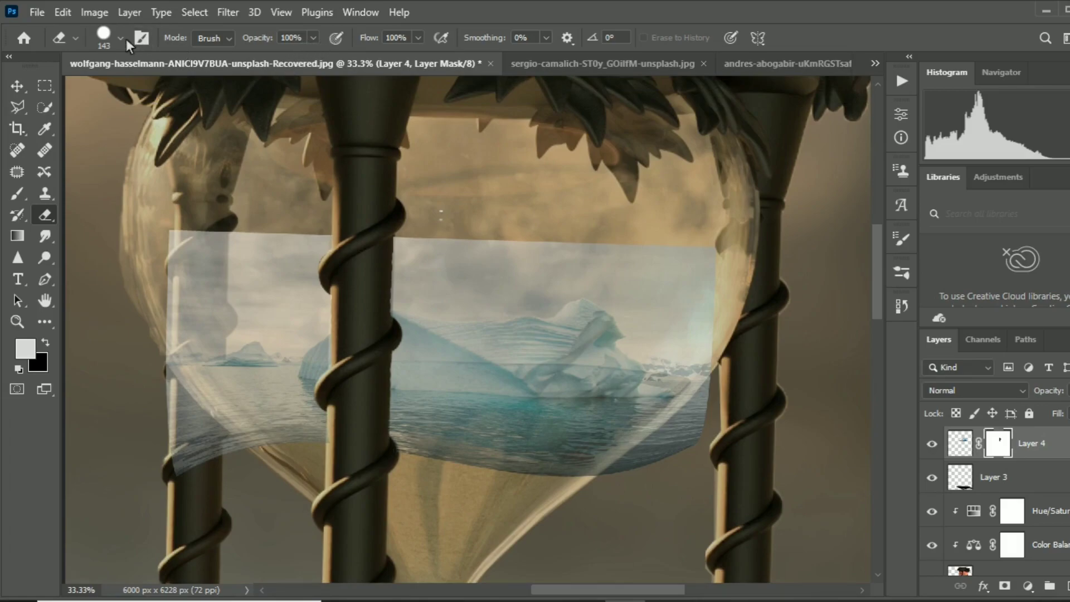
# Blend the seascape's top edge into the glass with a soft 495 px eraser at 39% opacity.
pyautogui.click(120, 38)
pyautogui.click(124, 122)
pyautogui.click(313, 37)
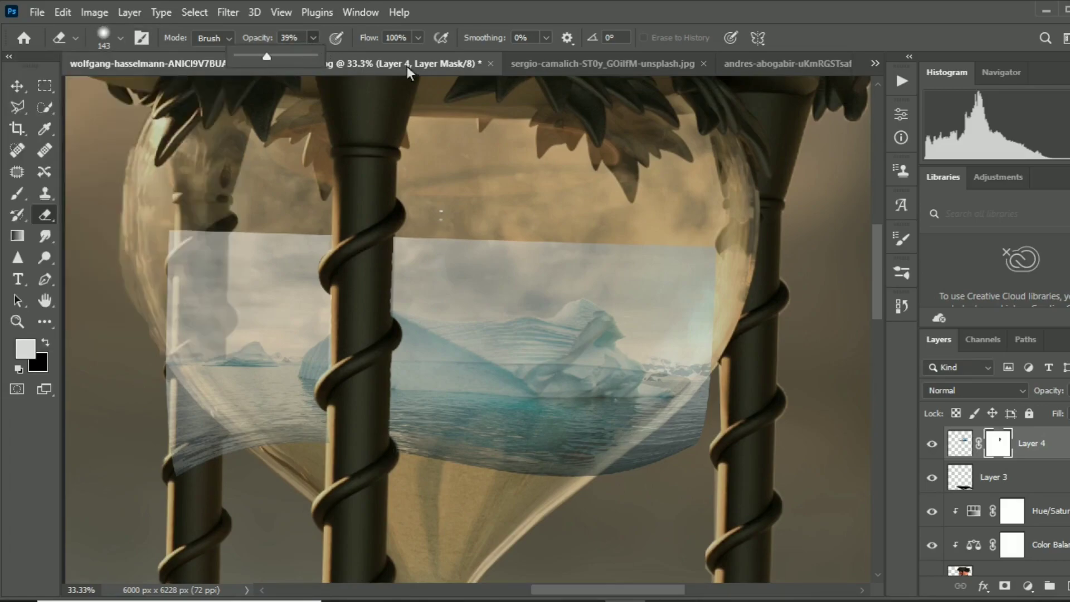
pyautogui.click(418, 38)
pyautogui.click(120, 38)
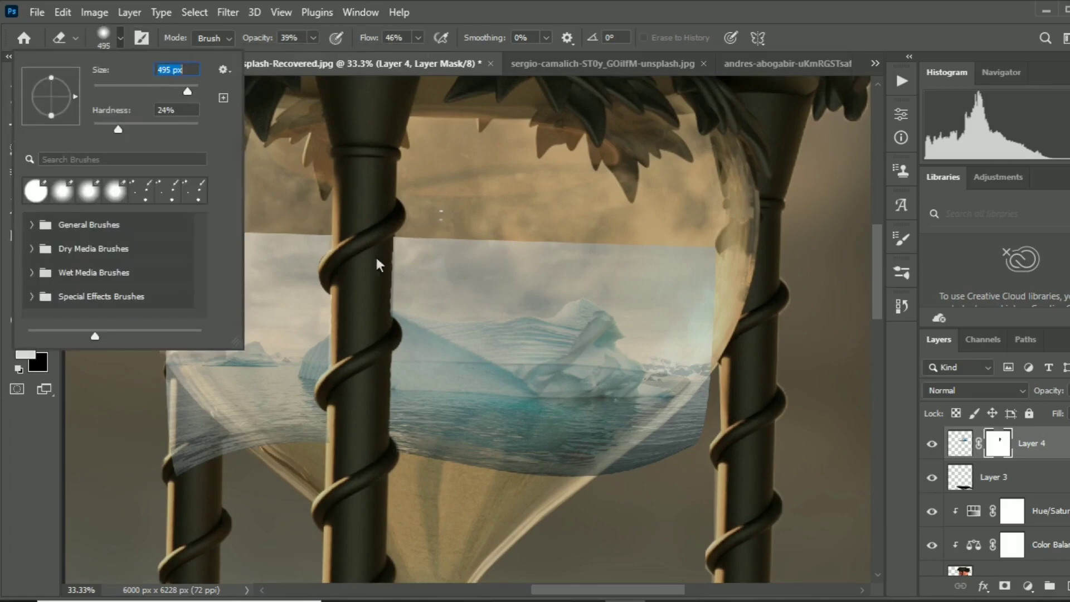
pyautogui.press('Return')
pyautogui.moveTo(245, 249)
pyautogui.mouseDown()
pyautogui.moveTo(117, 322)
pyautogui.moveTo(162, 316)
pyautogui.moveTo(189, 257)
pyautogui.moveTo(343, 235)
pyautogui.moveTo(259, 274)
pyautogui.moveTo(266, 296)
pyautogui.moveTo(536, 238)
pyautogui.mouseUp()
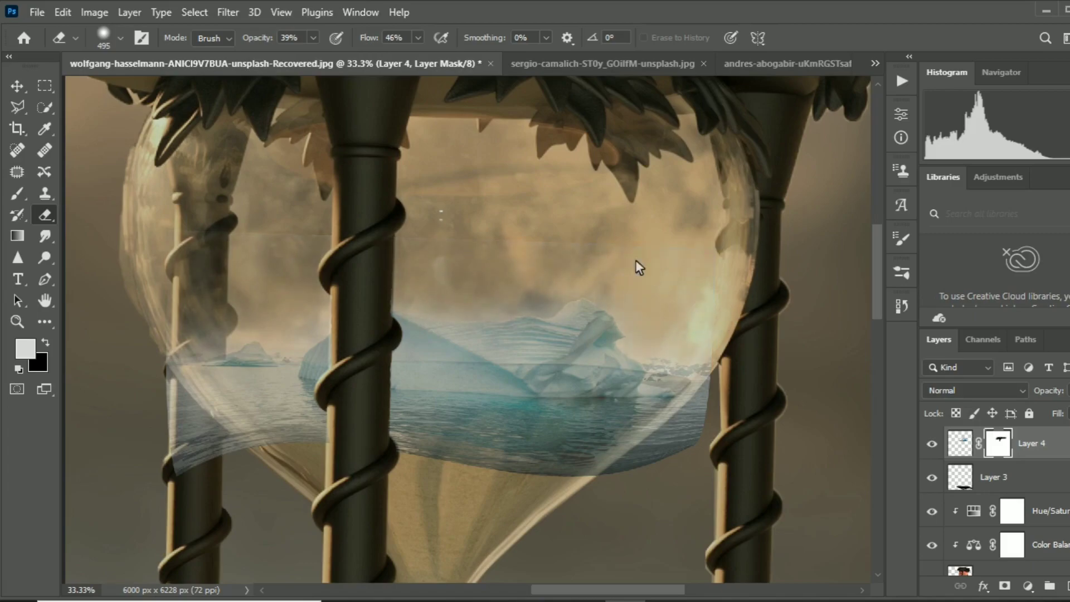
pyautogui.scroll(-2, 253, 237)
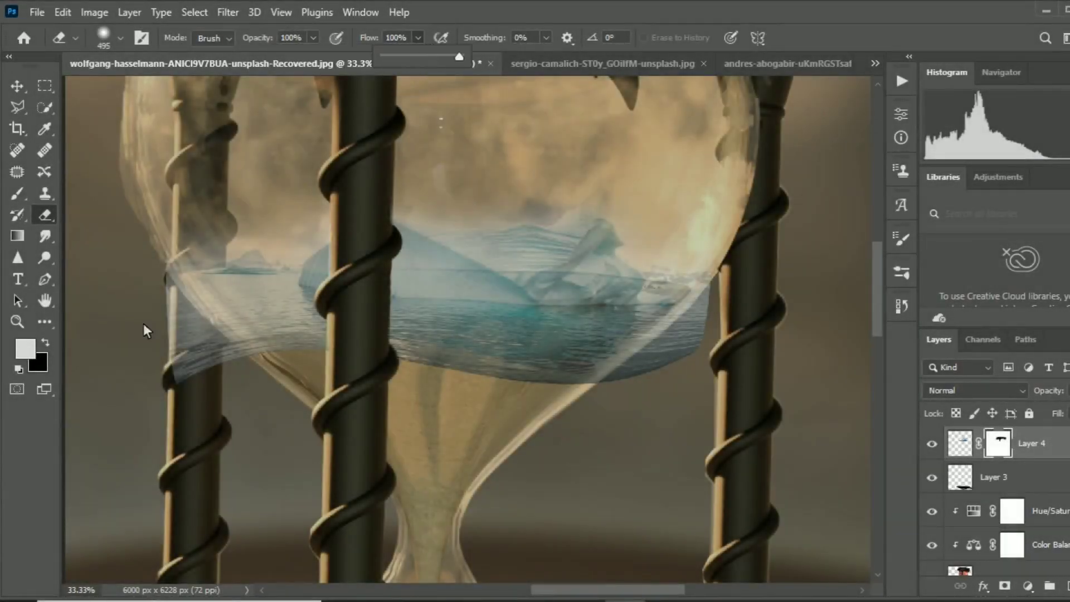
pyautogui.moveTo(143, 323)
pyautogui.mouseDown()
pyautogui.moveTo(179, 376)
pyautogui.moveTo(131, 315)
pyautogui.mouseUp()
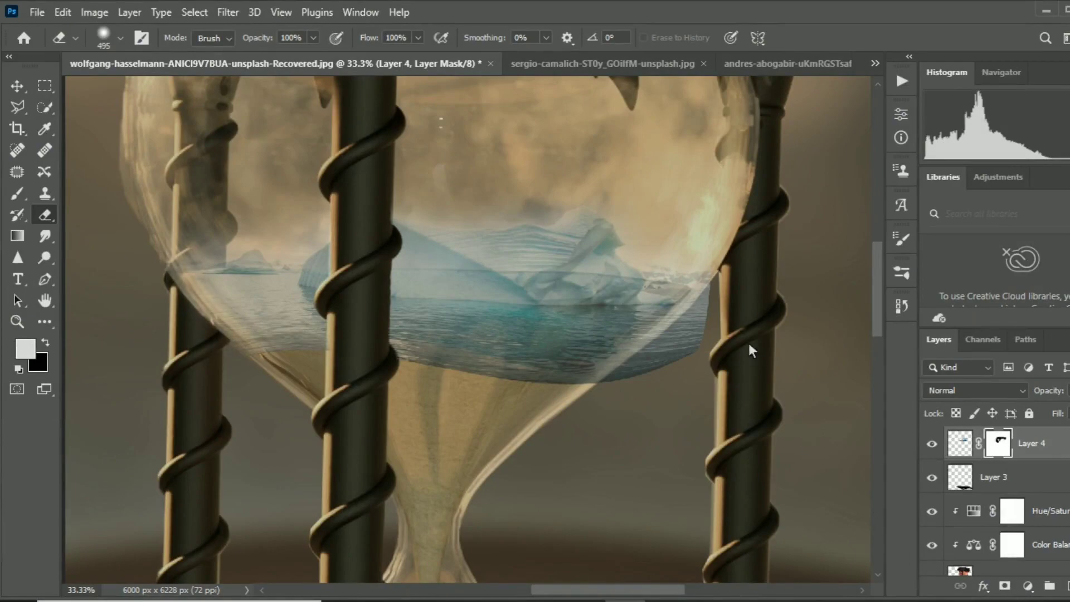
# Reveal the pillars with a softer brush and restore the seascape layer to 100% opacity.
pyautogui.moveTo(747, 351); pyautogui.dragTo(744, 362)
pyautogui.rightClick(744, 362)
pyautogui.press('Escape')
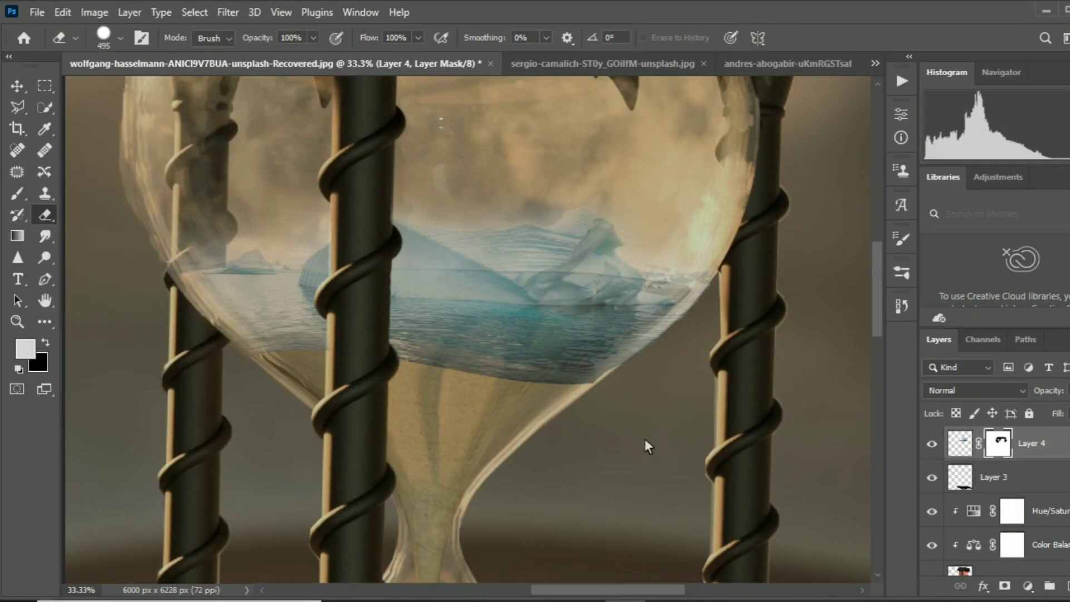
pyautogui.click(119, 38)
pyautogui.click(119, 124)
pyautogui.press('Return')
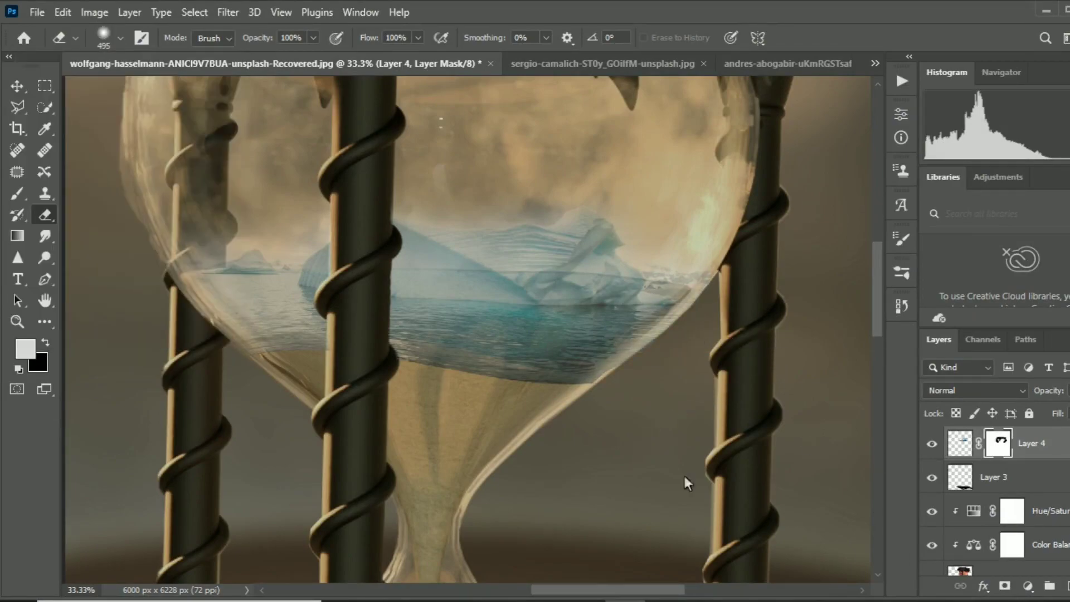
pyautogui.hotkey('ctrl', '-')
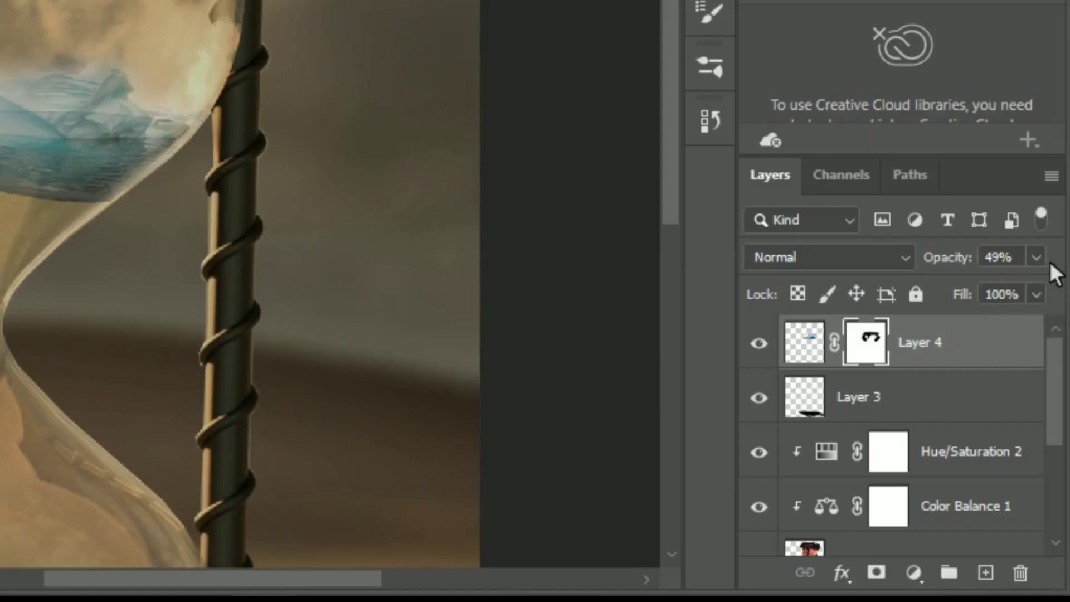
pyautogui.moveTo(1049, 261); pyautogui.dragTo(1050, 309)
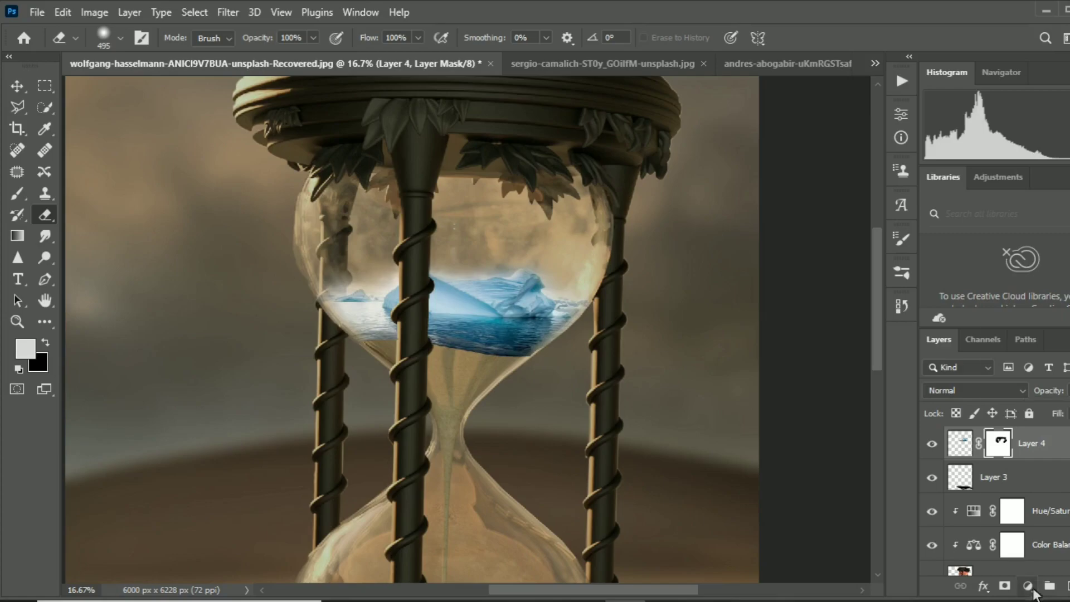
pyautogui.click(1028, 586)
# Add a Hue/Saturation adjustment clipped to the seascape with Hue -19 and Saturation -27.
pyautogui.click(1050, 422)
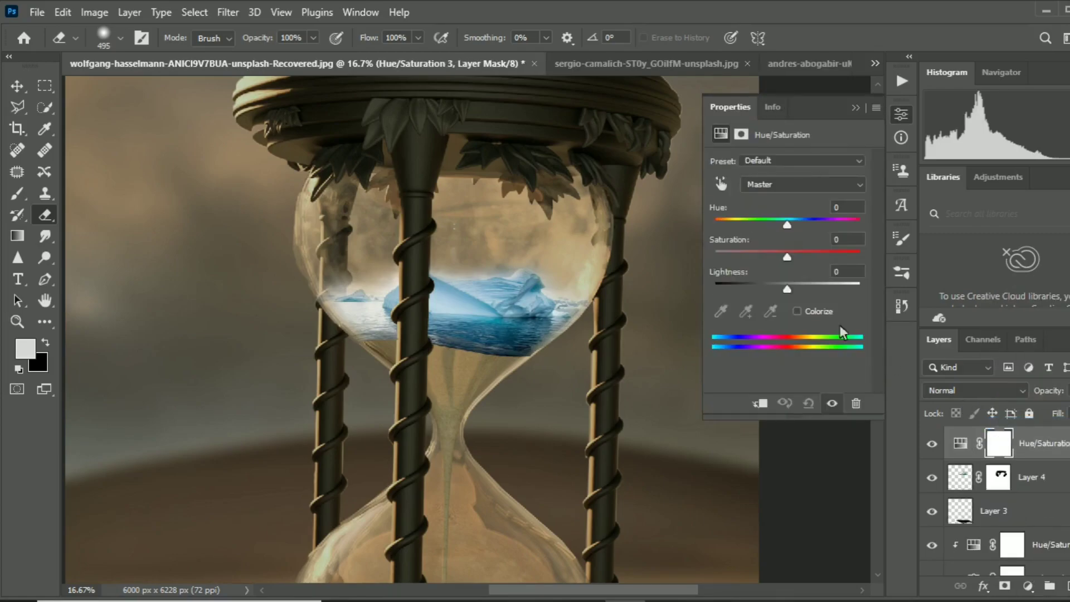
pyautogui.click(771, 408)
pyautogui.moveTo(788, 257)
pyautogui.mouseDown()
pyautogui.moveTo(740, 266)
pyautogui.moveTo(783, 262)
pyautogui.moveTo(785, 232)
pyautogui.moveTo(805, 232)
pyautogui.moveTo(743, 226)
pyautogui.mouseUp()
pyautogui.moveTo(742, 228)
pyautogui.mouseDown()
pyautogui.moveTo(731, 229)
pyautogui.moveTo(782, 223)
pyautogui.mouseUp()
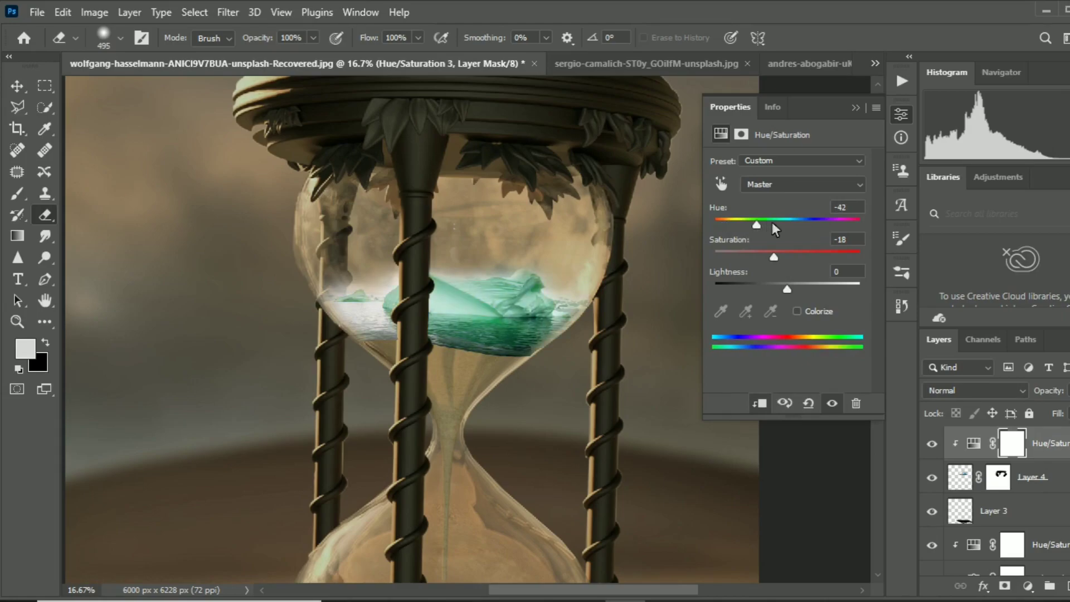
pyautogui.click(901, 115)
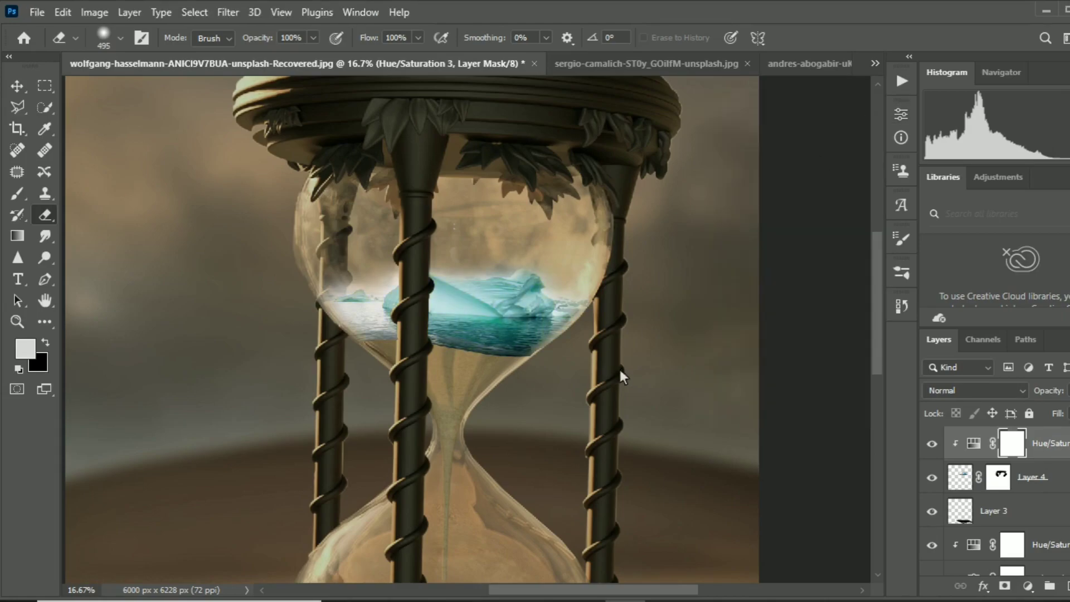
pyautogui.scroll(-3, 619, 366)
# Touch up the seascape's mask at the water edge near the glass wall.
pyautogui.click(998, 477)
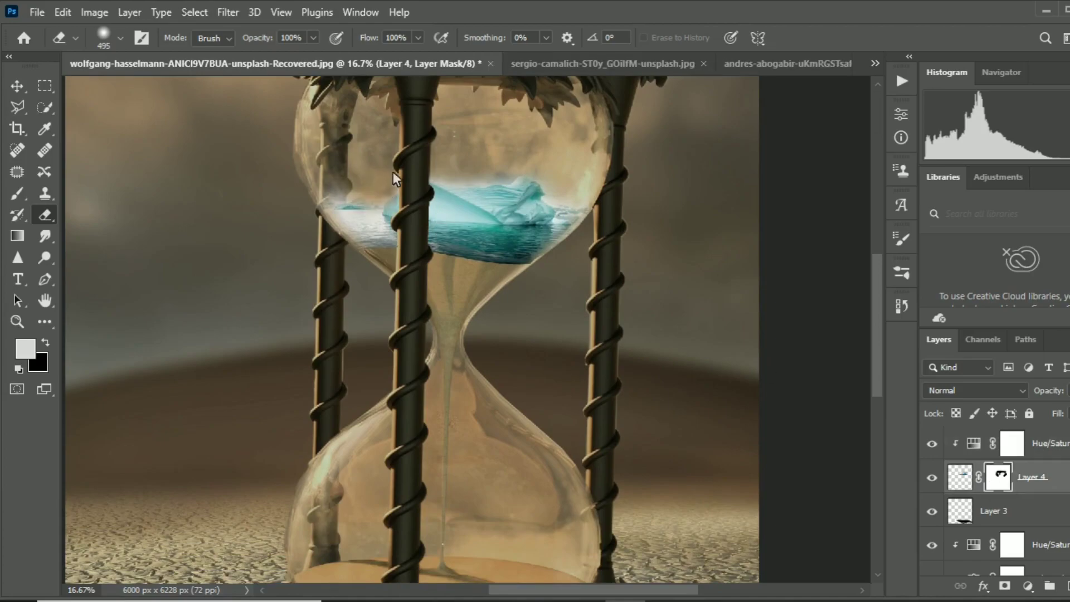
pyautogui.click(310, 190)
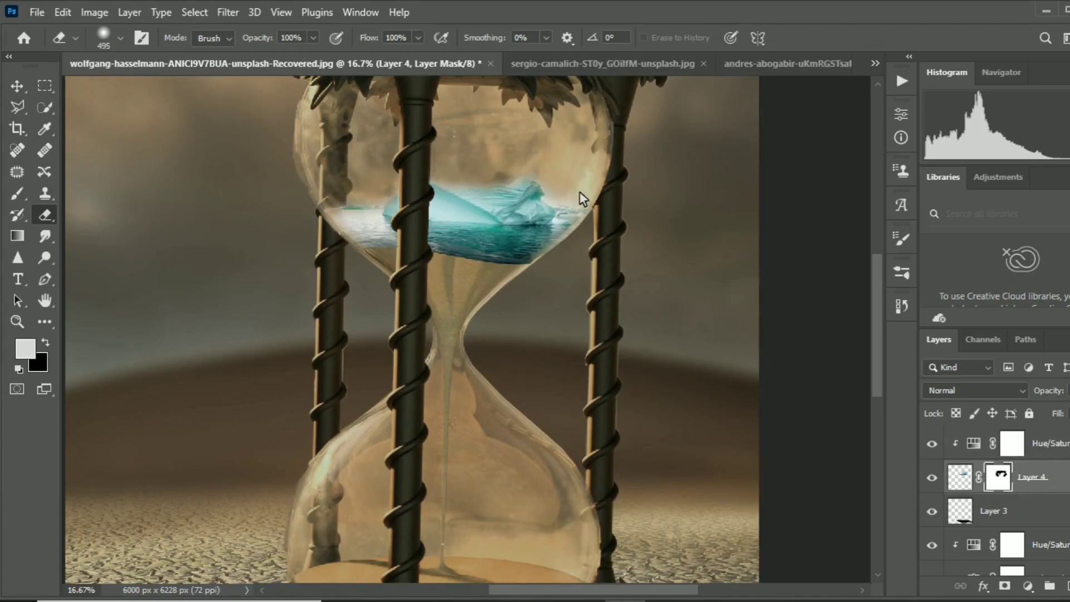
pyautogui.scroll(3, 675, 331)
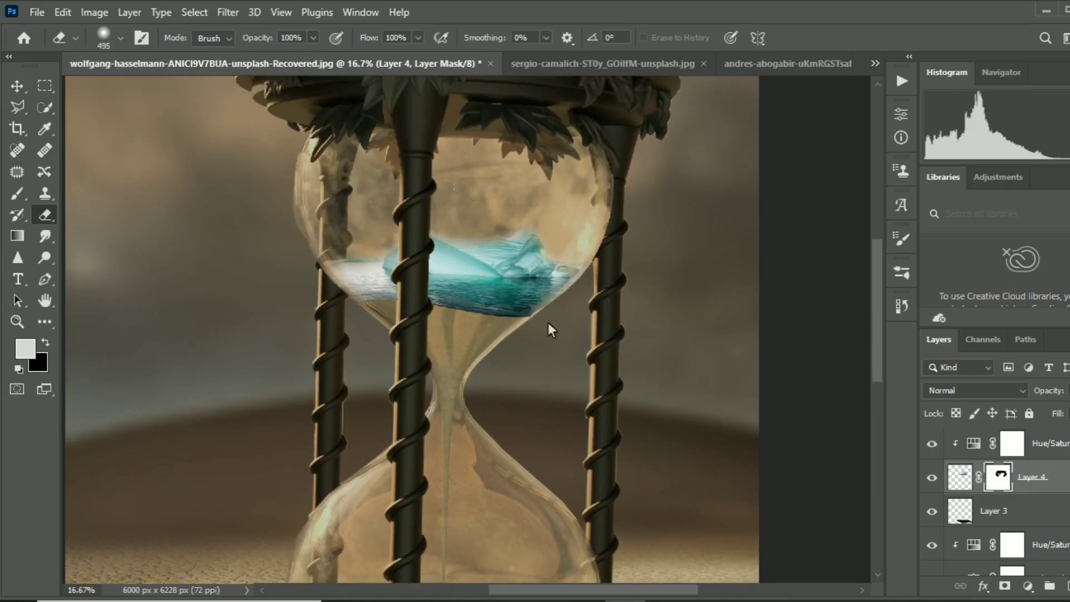
pyautogui.scroll(-1, 560, 329)
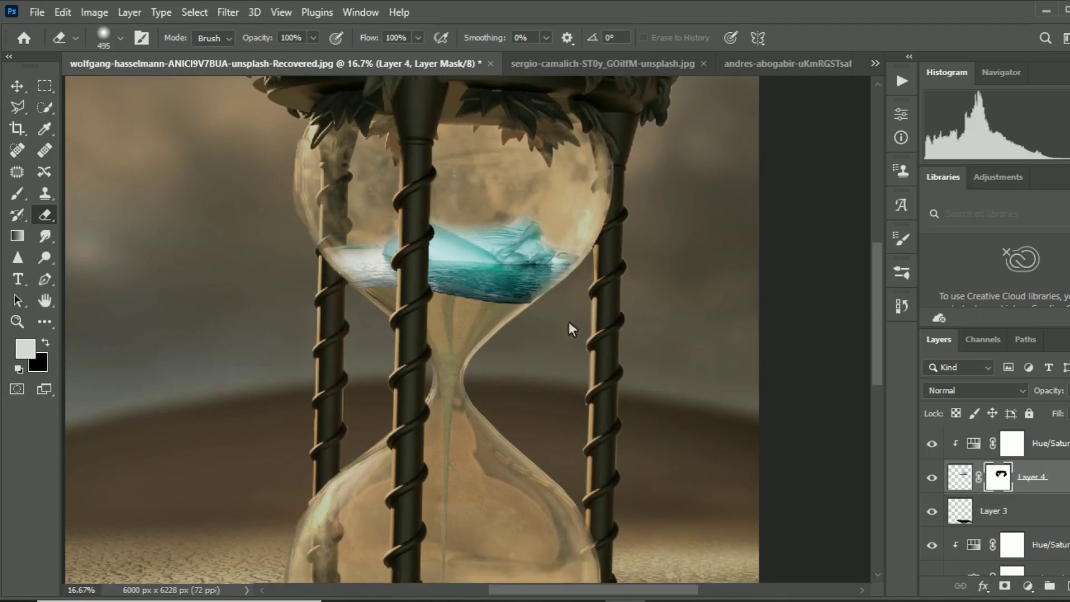
# Set the Hue/Saturation adjustment's Lightness to -24.
pyautogui.doubleClick(979, 446)
pyautogui.moveTo(804, 287)
pyautogui.mouseDown()
pyautogui.moveTo(770, 289)
pyautogui.moveTo(781, 287)
pyautogui.moveTo(776, 261)
pyautogui.mouseUp()
pyautogui.click(770, 289)
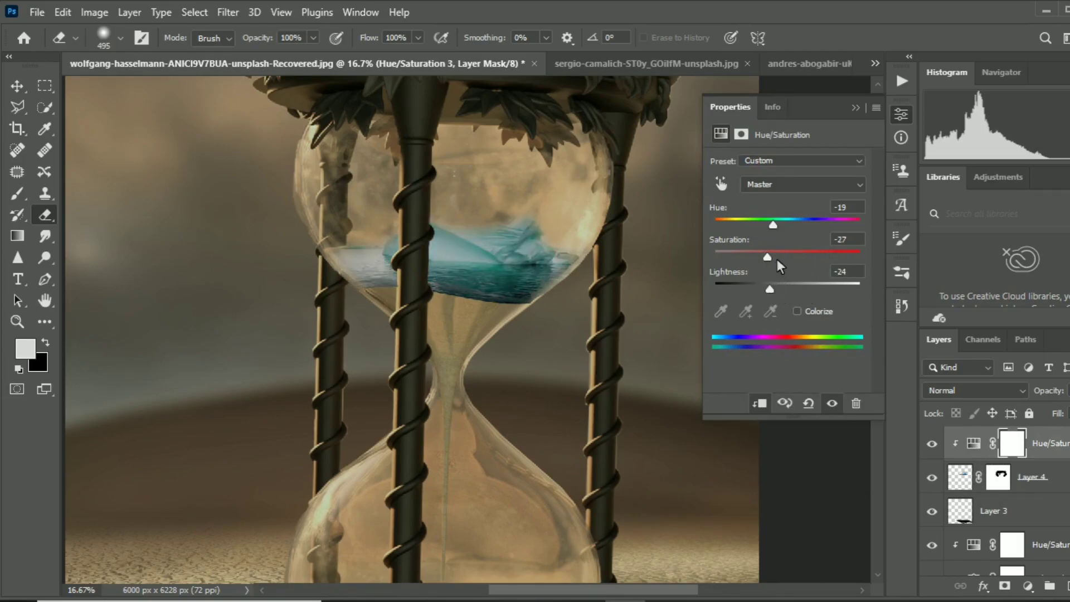
pyautogui.scroll(-1, 678, 380)
# Zoom in on the upper bulb's water edge and set the brush size to 108 px.
pyautogui.hotkey('ctrl', '-')
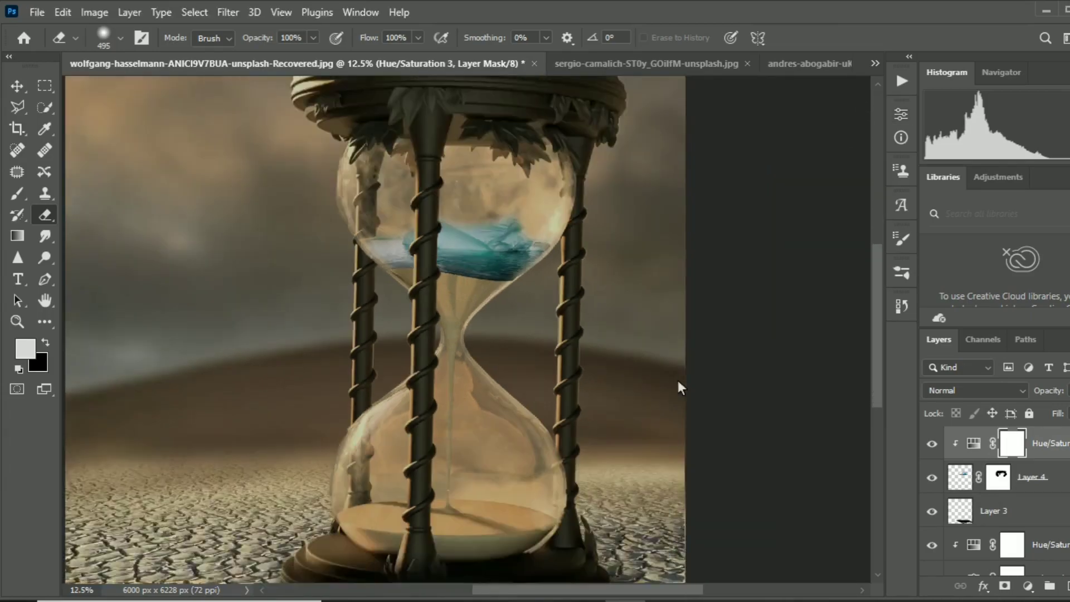
pyautogui.hotkey('ctrl', '-')
pyautogui.hotkey('ctrl', '+')
pyautogui.hotkey('ctrl', '+')
pyautogui.scroll(3, 379, 432)
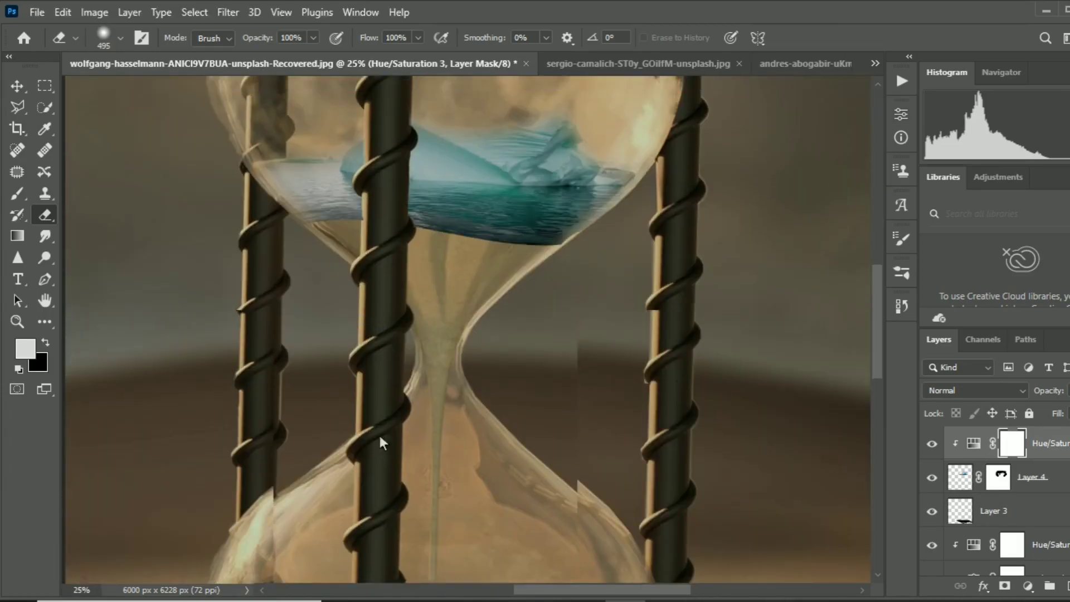
pyautogui.scroll(1, 370, 343)
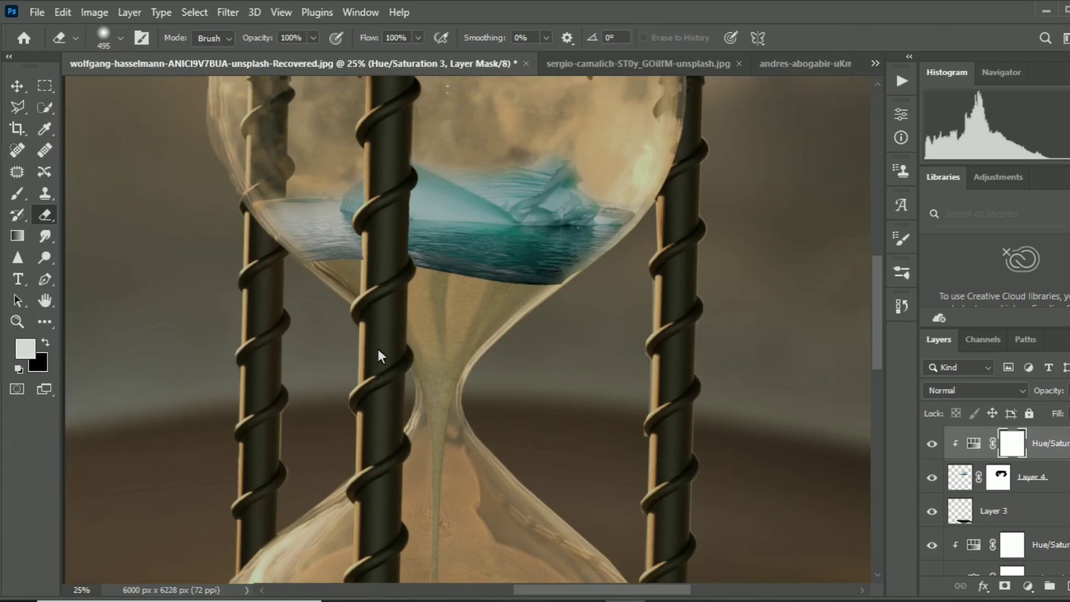
pyautogui.hotkey('ctrl', '+')
pyautogui.hotkey('ctrl', '+')
pyautogui.scroll(2, 378, 349)
pyautogui.click(120, 38)
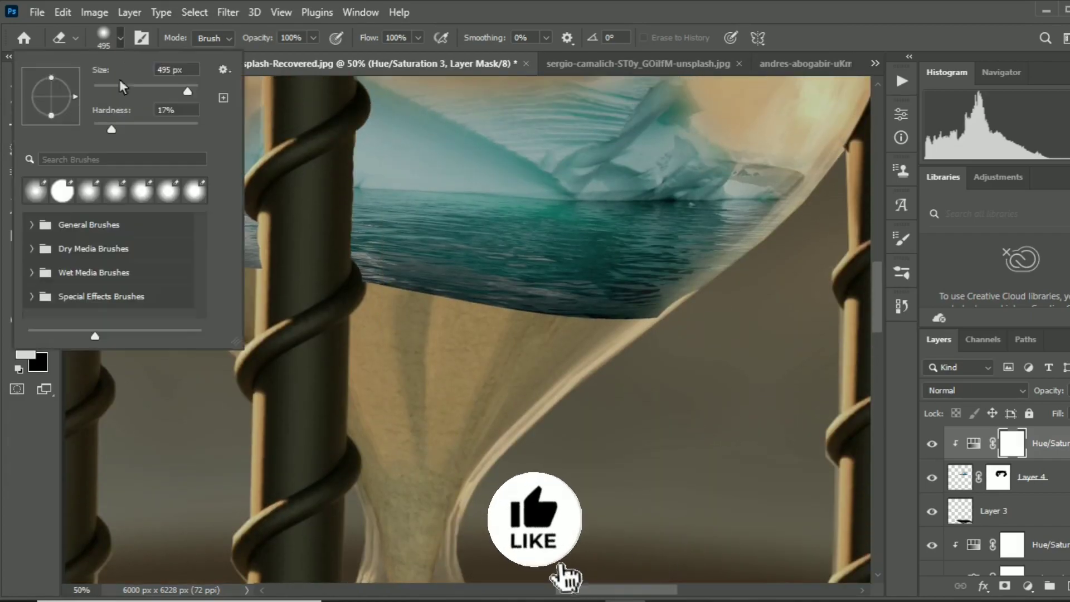
pyautogui.write('108')
pyautogui.press('Return')
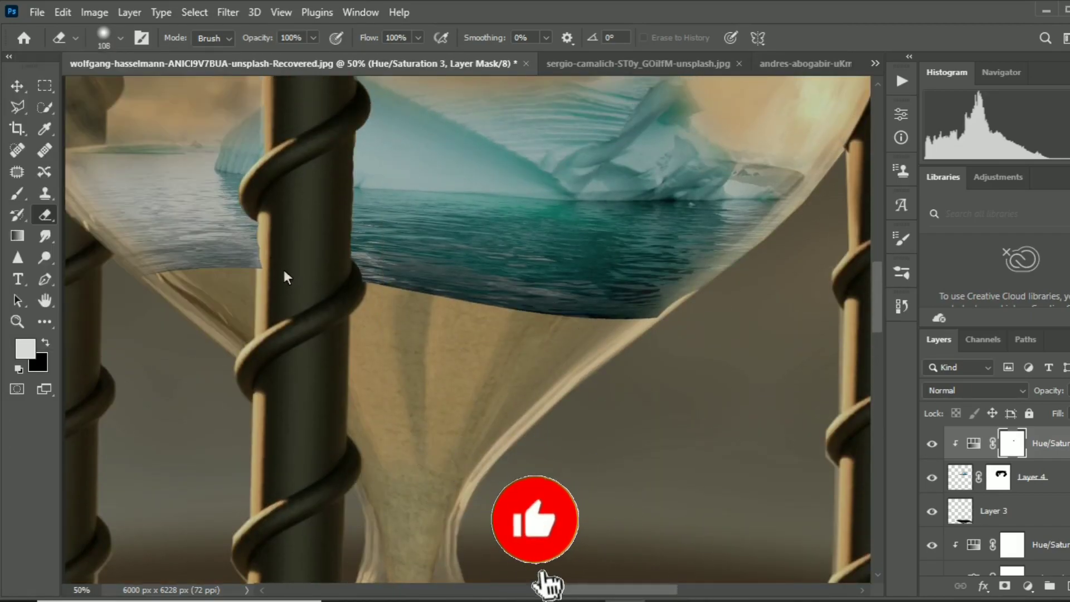
# Target the seascape's mask with the Brush tool and white as the foreground colour.
pyautogui.hotkey('alt', '[')
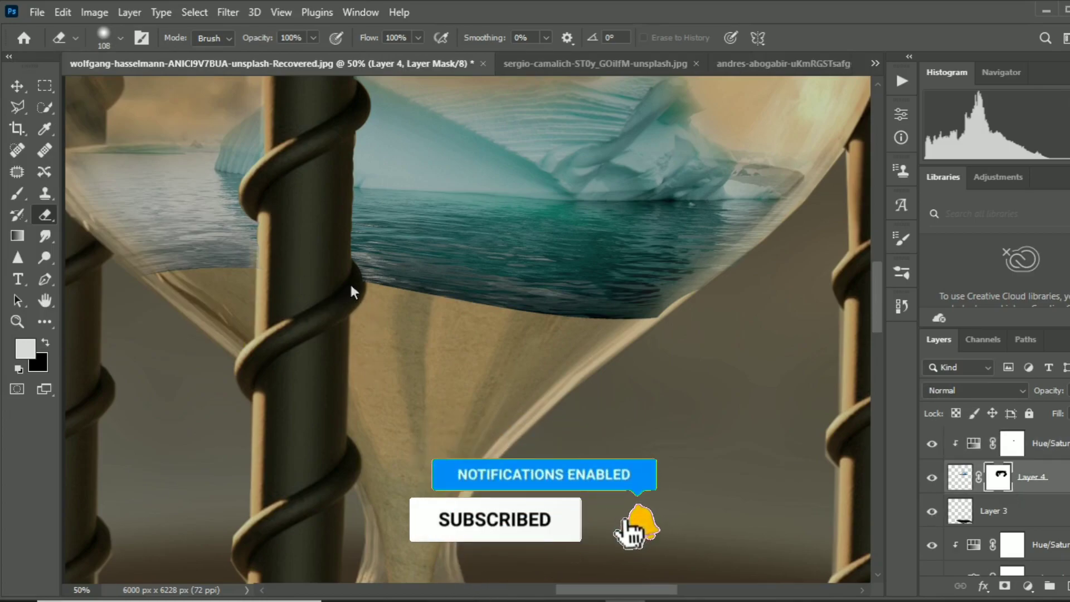
pyautogui.scroll(1, 342, 394)
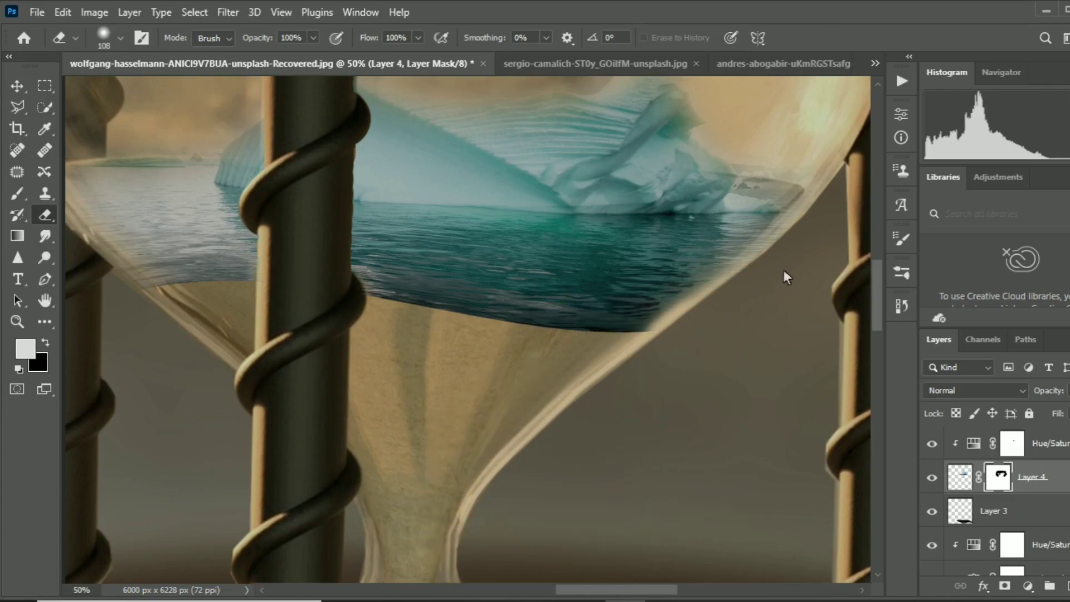
pyautogui.scroll(1, 641, 363)
pyautogui.press('b')
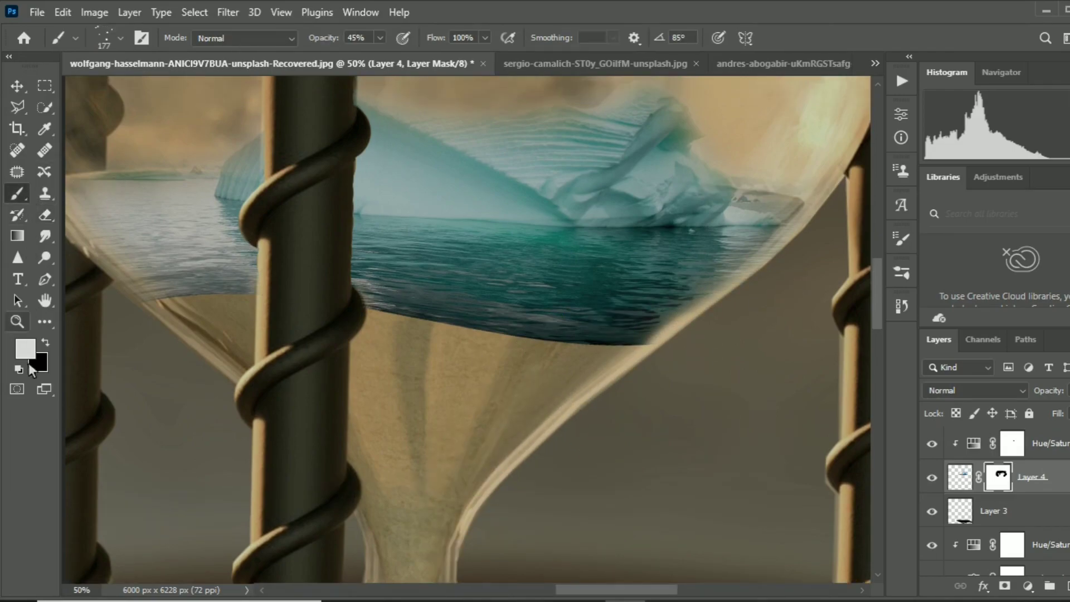
pyautogui.click(35, 356)
pyautogui.click(688, 174)
pyautogui.press('Return')
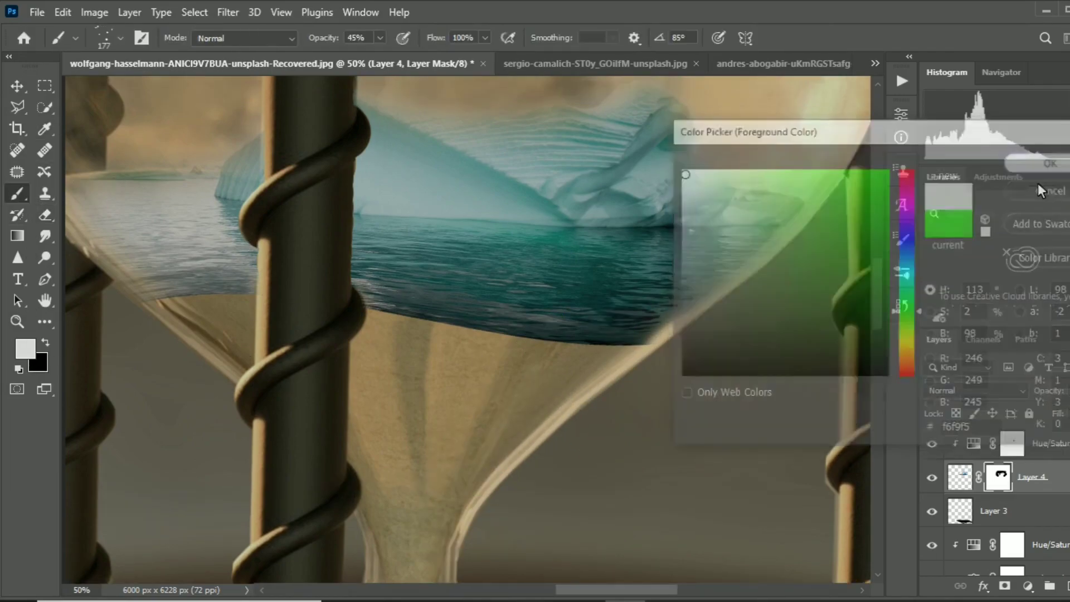
# Add a new layer clipped to the seascape and choose the soft 30 px brush tip.
pyautogui.hotkey('ctrl', 'shift', 'alt', 'n')
pyautogui.press('x')
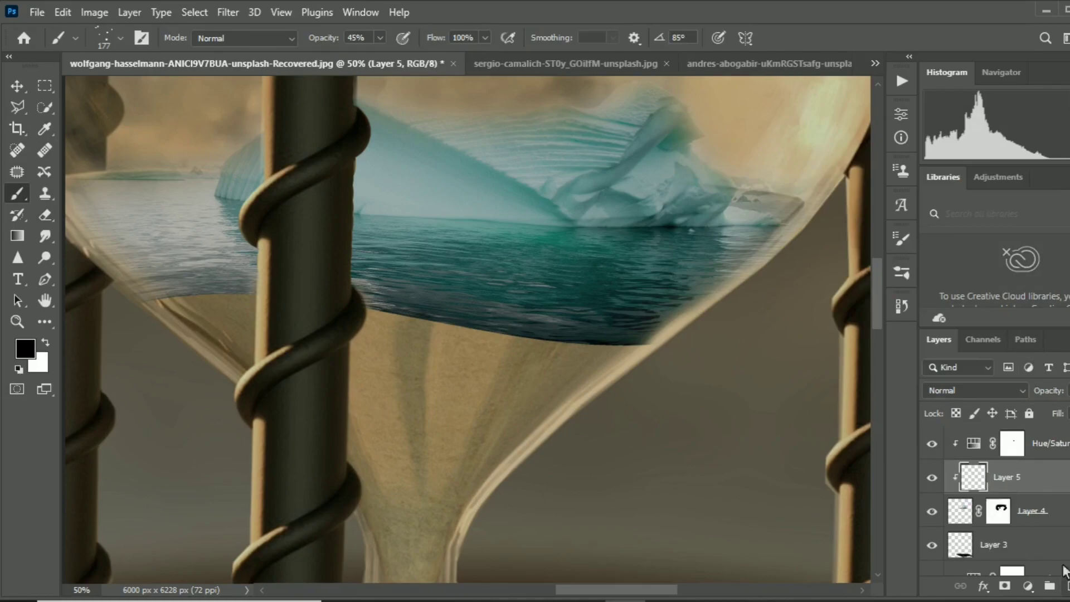
pyautogui.moveTo(1051, 481); pyautogui.dragTo(1043, 446)
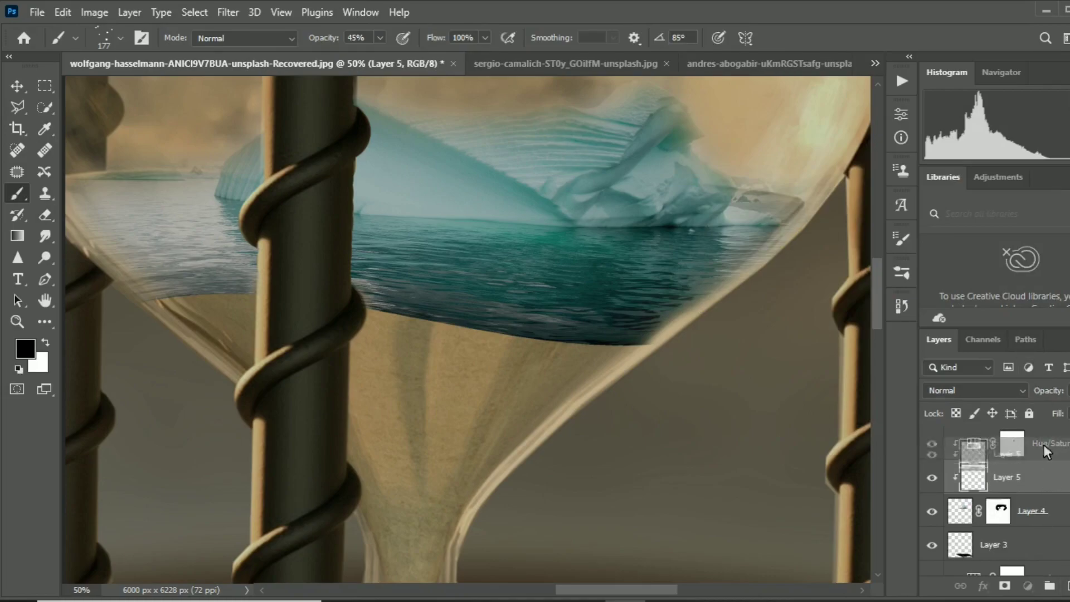
pyautogui.click(901, 248)
pyautogui.click(737, 174)
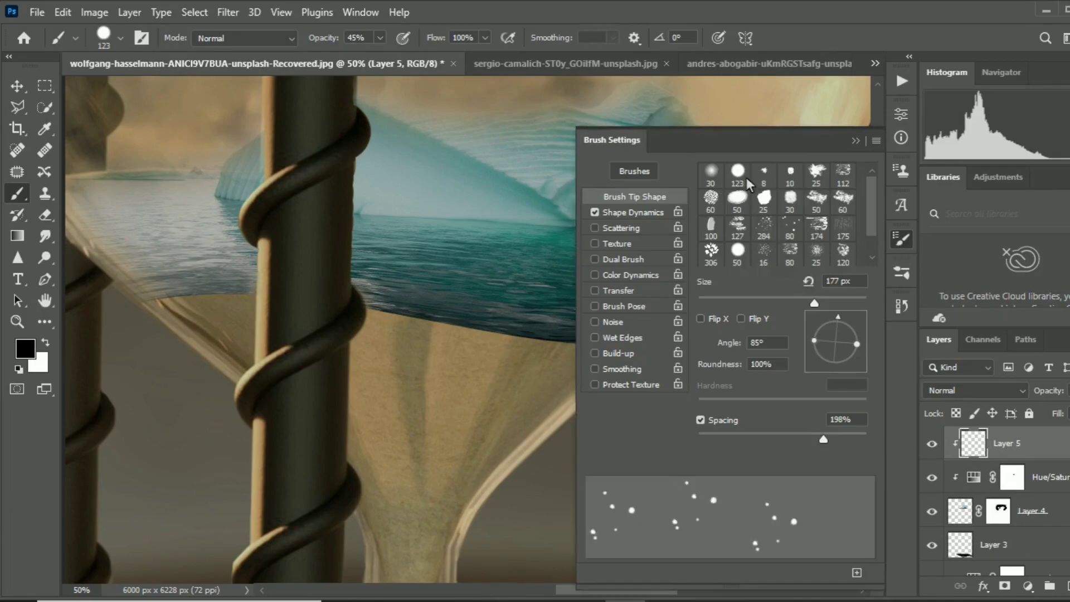
pyautogui.click(705, 229)
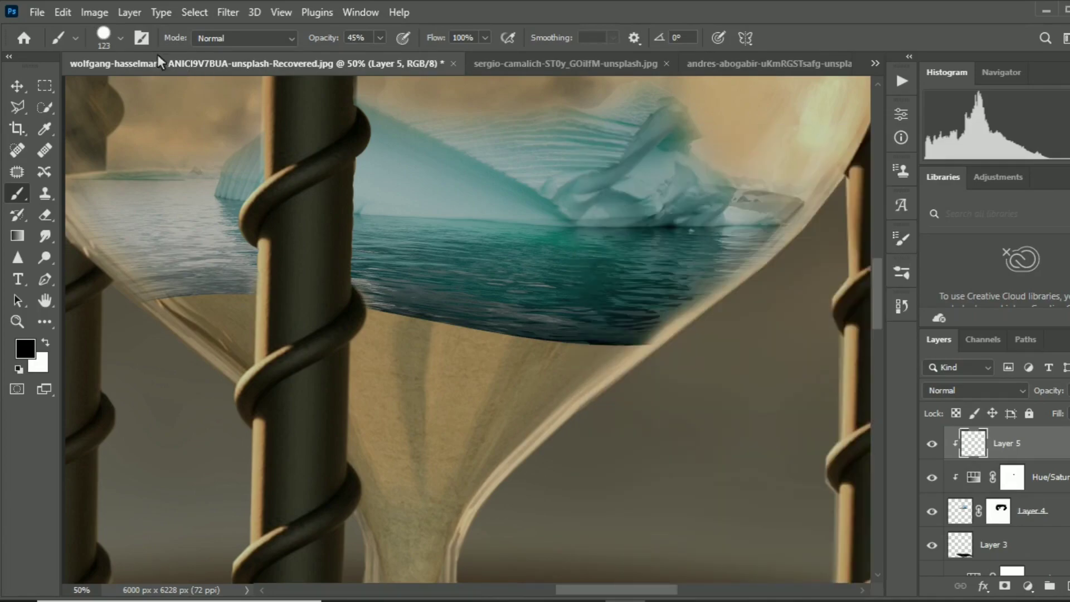
pyautogui.click(902, 240)
pyautogui.click(710, 174)
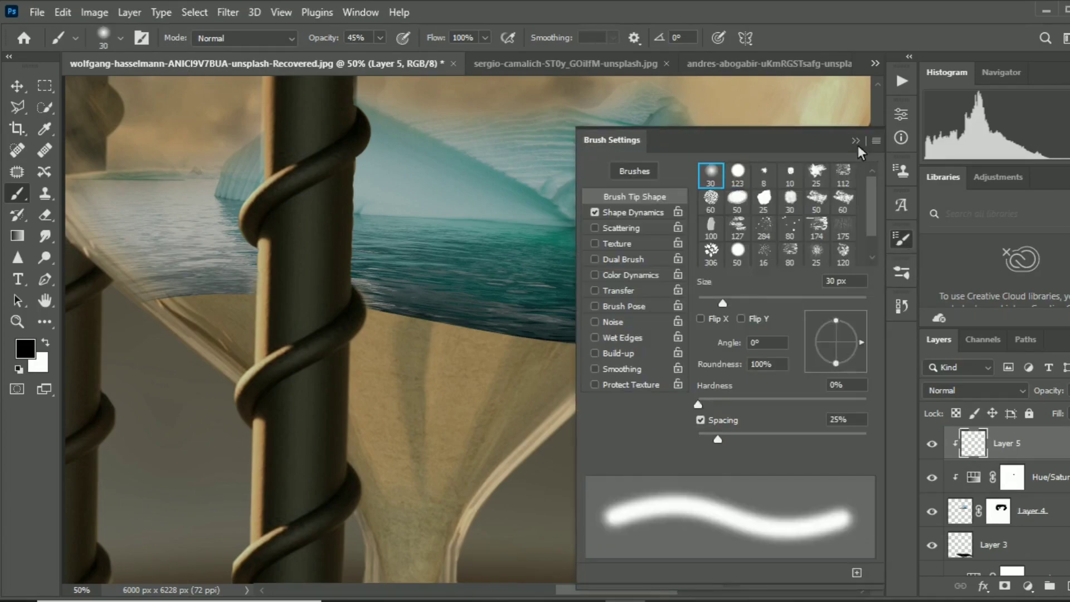
pyautogui.click(856, 142)
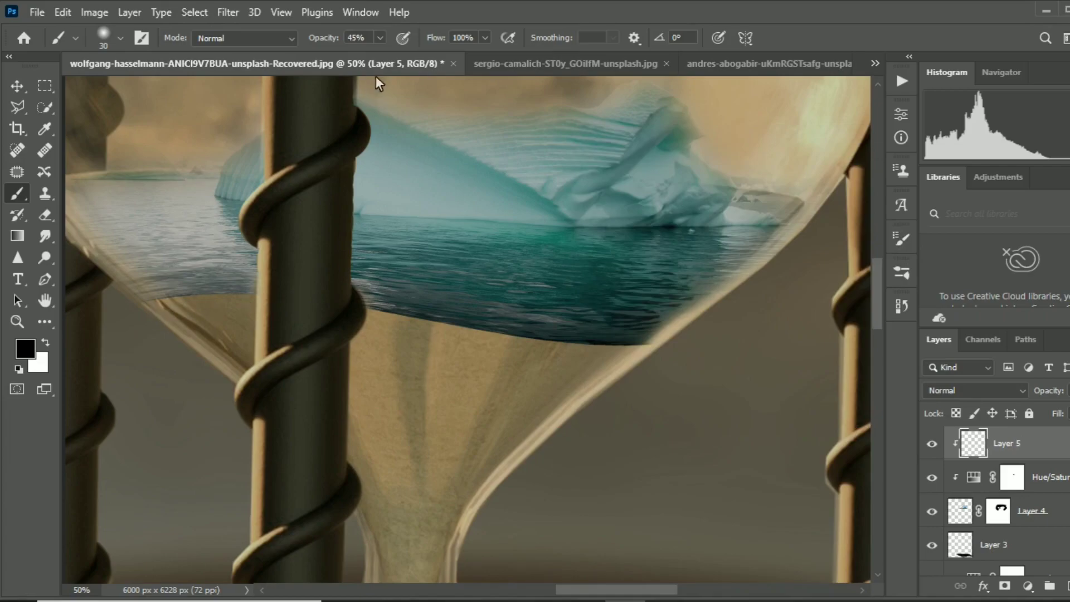
# Paint a white highlight along the water's lower edge at 53% opacity and 40% flow.
pyautogui.click(380, 37)
pyautogui.moveTo(382, 57); pyautogui.dragTo(365, 57)
pyautogui.click(484, 38)
pyautogui.moveTo(458, 56); pyautogui.dragTo(438, 57)
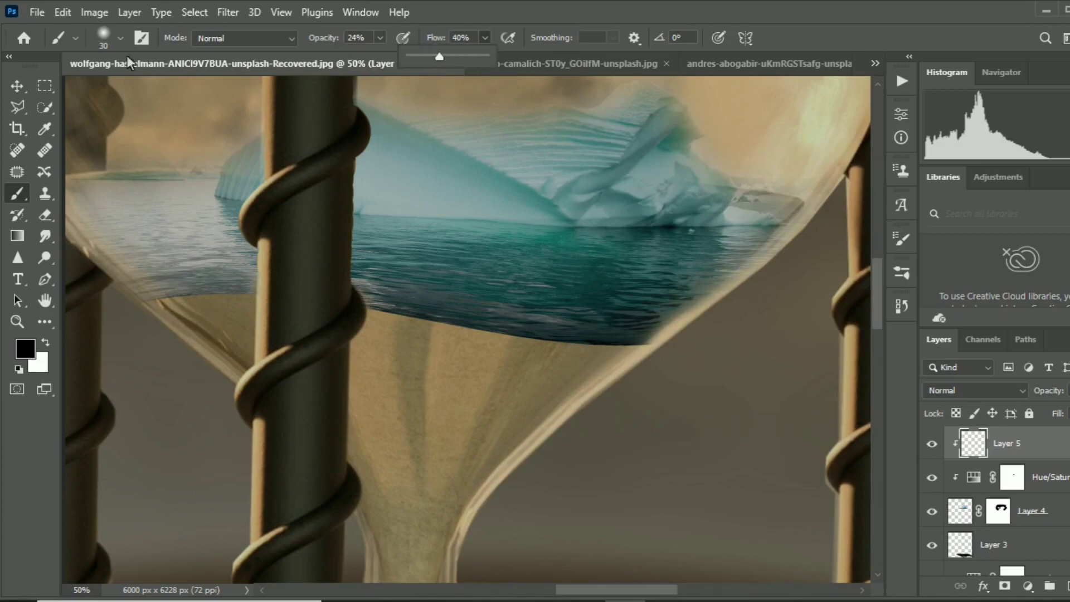
pyautogui.click(120, 38)
pyautogui.click(388, 323)
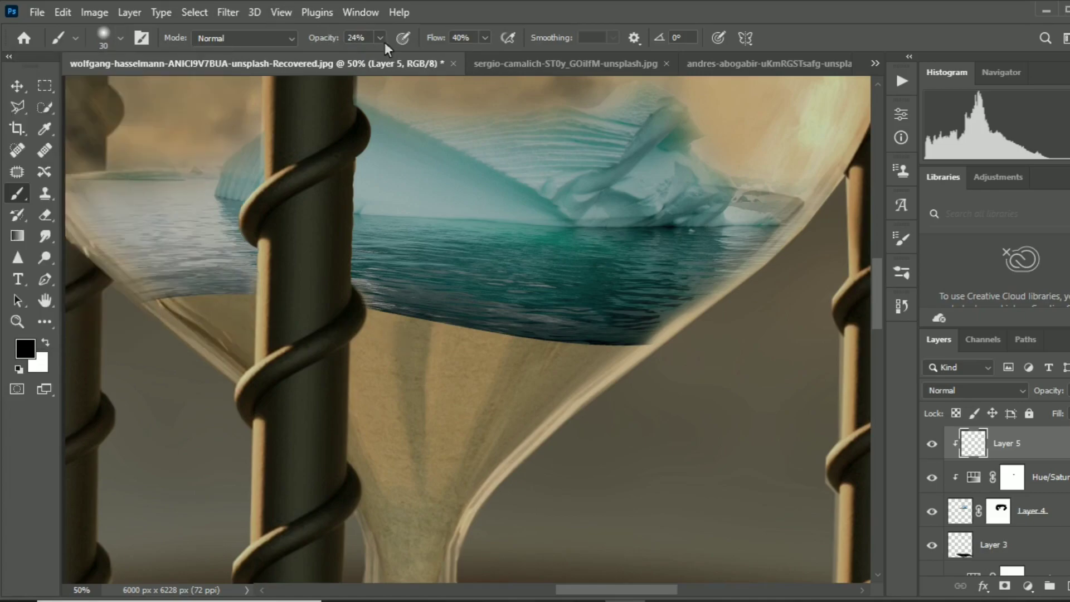
pyautogui.click(380, 38)
pyautogui.moveTo(379, 56); pyautogui.dragTo(402, 56)
pyautogui.click(48, 345)
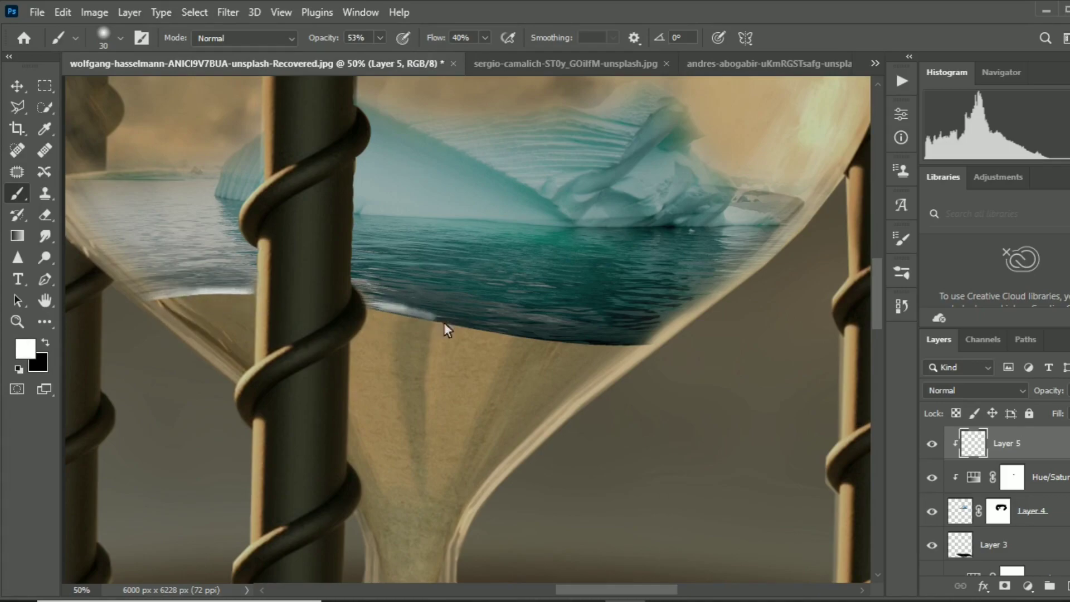
pyautogui.moveTo(443, 323)
pyautogui.mouseDown()
pyautogui.moveTo(656, 349)
pyautogui.moveTo(637, 346)
pyautogui.mouseUp()
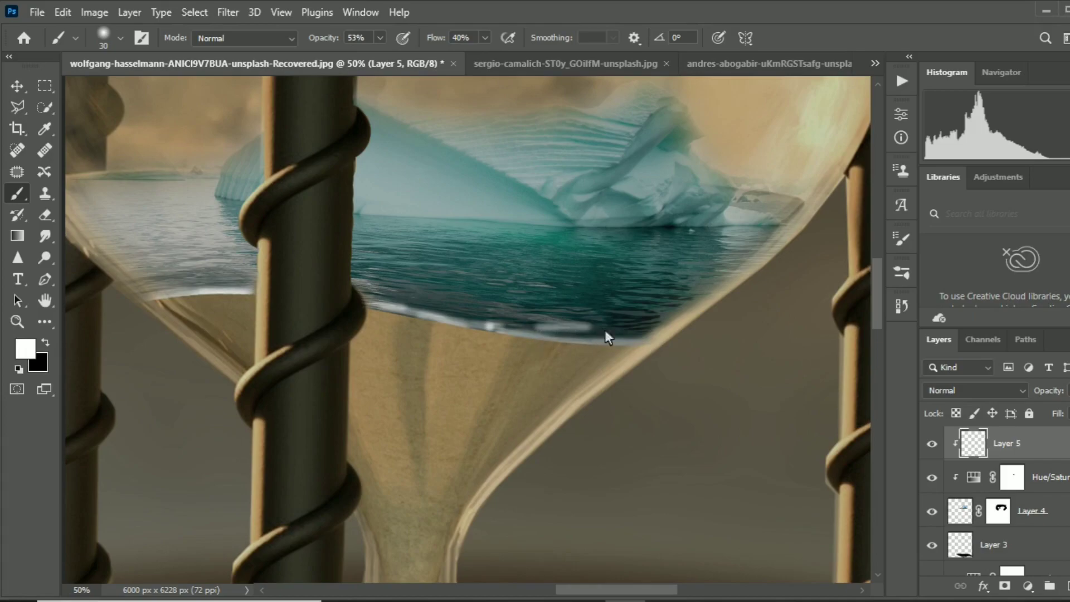
# Select the entire blue underwater photo in its own document.
pyautogui.hotkey('ctrl', '-')
pyautogui.hotkey('ctrl', '-')
pyautogui.hotkey('ctrl', '-')
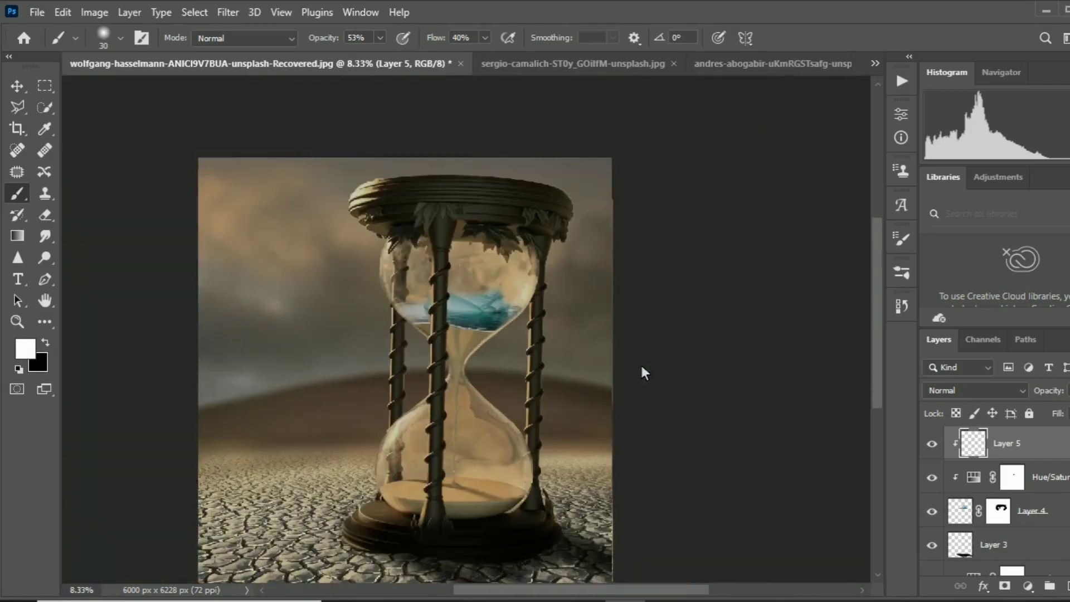
pyautogui.scroll(-3, 589, 425)
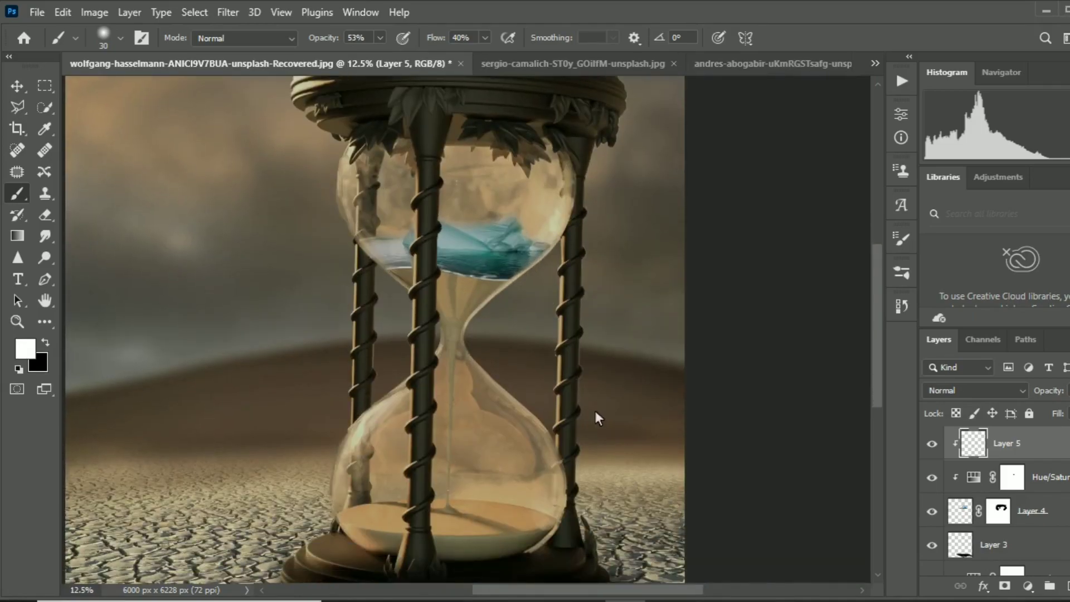
pyautogui.click(1068, 391)
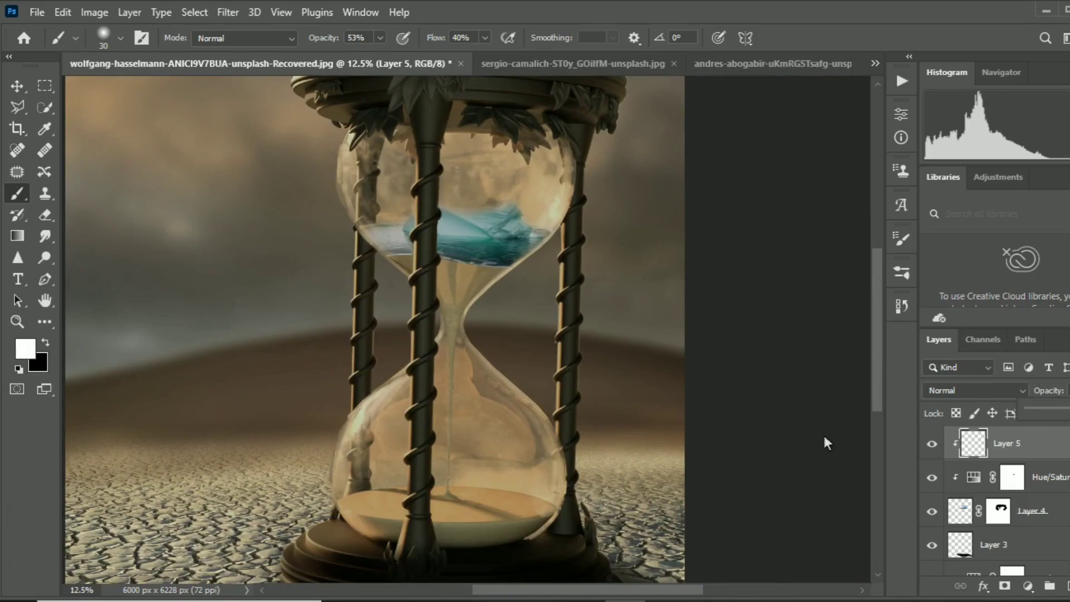
pyautogui.click(860, 420)
pyautogui.click(875, 63)
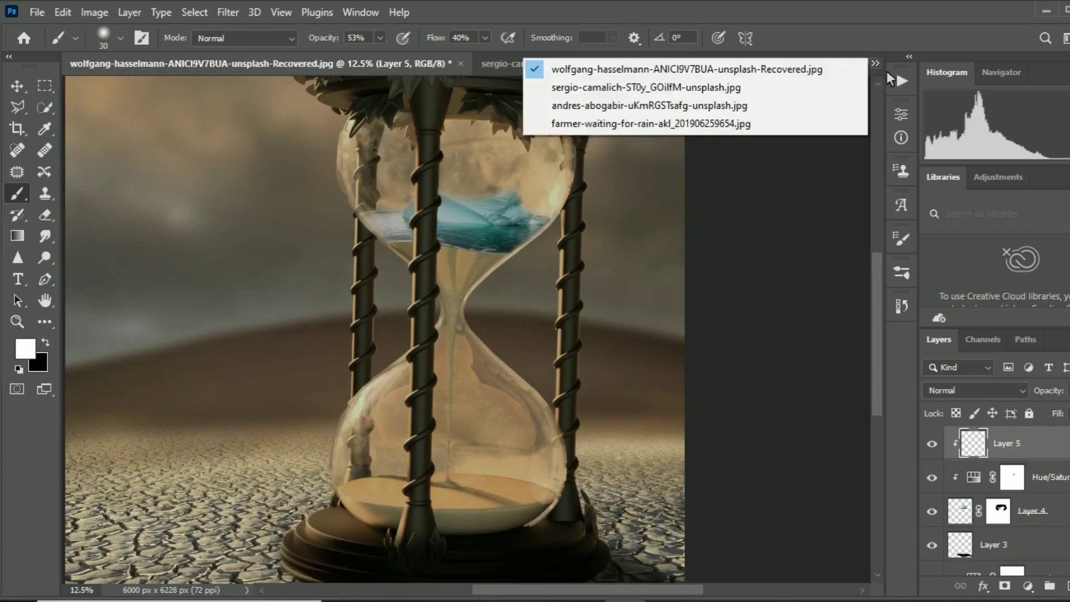
pyautogui.click(714, 105)
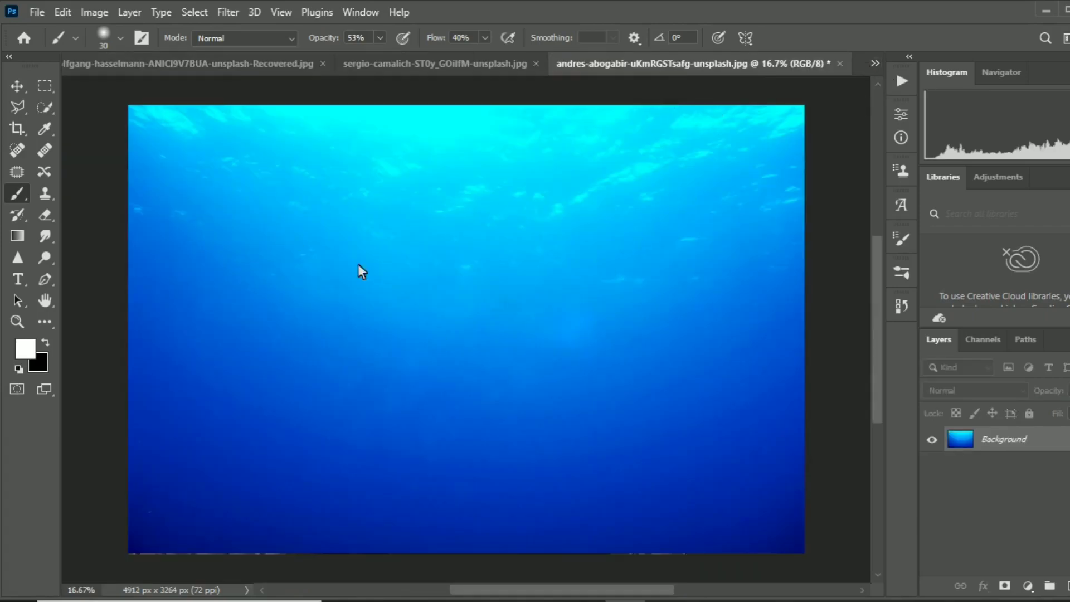
pyautogui.click(48, 86)
pyautogui.moveTo(127, 104); pyautogui.dragTo(787, 554)
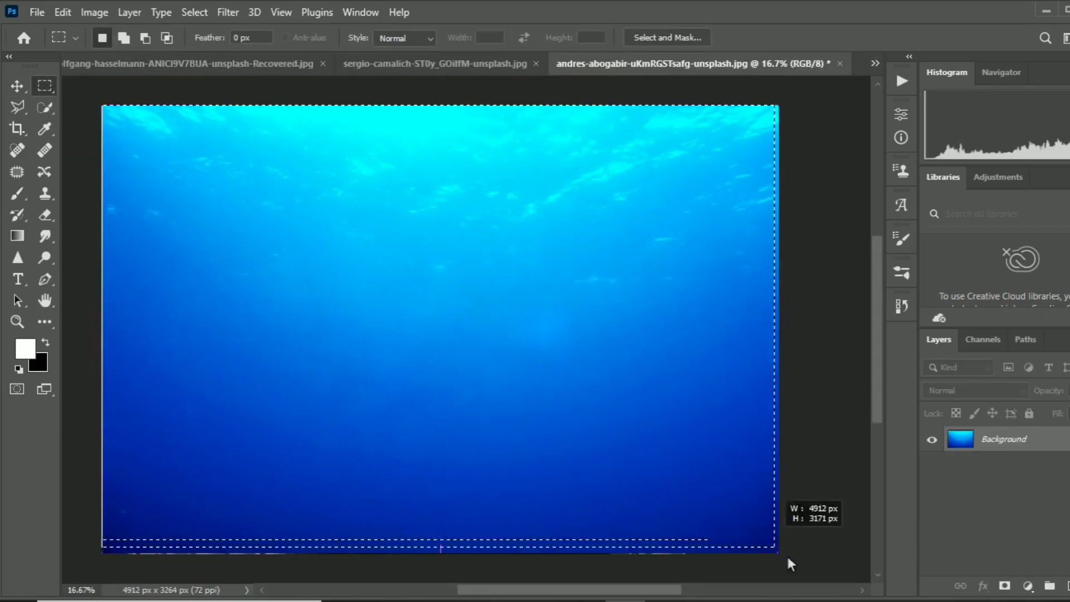
pyautogui.click(290, 75)
# Paste the underwater image into the hourglass and scale it down to about 31.63% over the neck.
pyautogui.hotkey('ctrl', 'v')
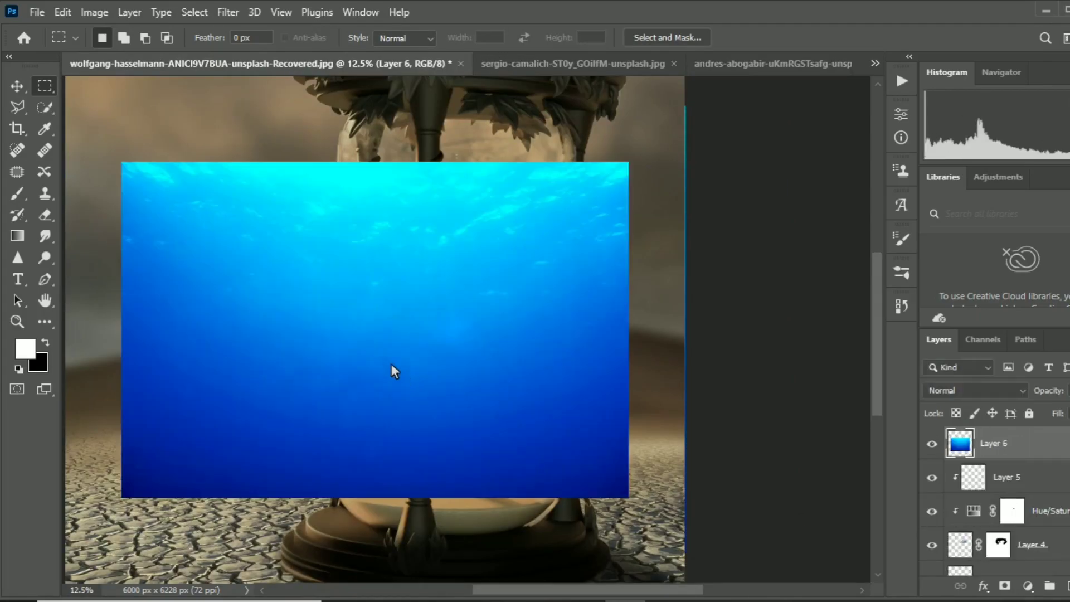
pyautogui.click(20, 92)
pyautogui.moveTo(123, 331); pyautogui.dragTo(439, 369)
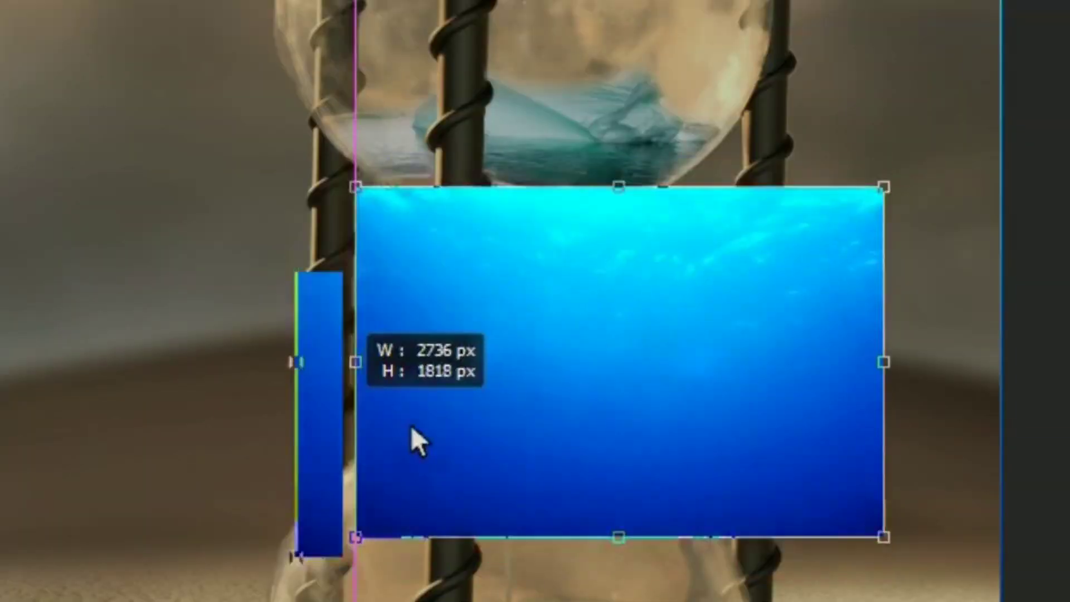
pyautogui.moveTo(530, 440); pyautogui.dragTo(479, 280)
pyautogui.moveTo(729, 274)
pyautogui.mouseDown()
pyautogui.moveTo(640, 293)
pyautogui.moveTo(714, 312)
pyautogui.mouseUp()
# Set the blue Layer 6 to Overlay blend mode and position it over the neck.
pyautogui.click(981, 391)
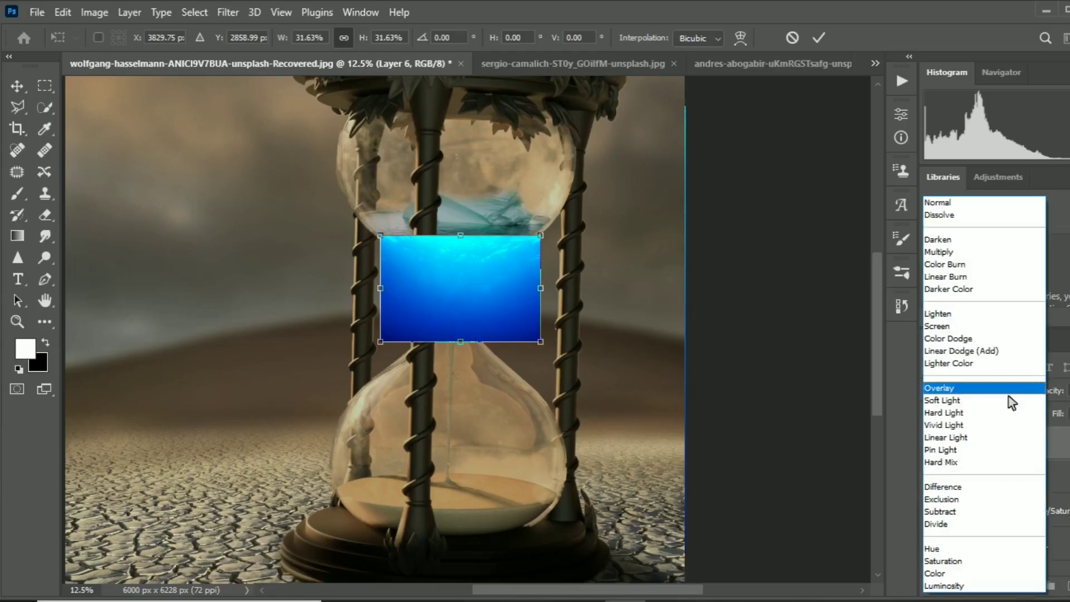
pyautogui.click(958, 325)
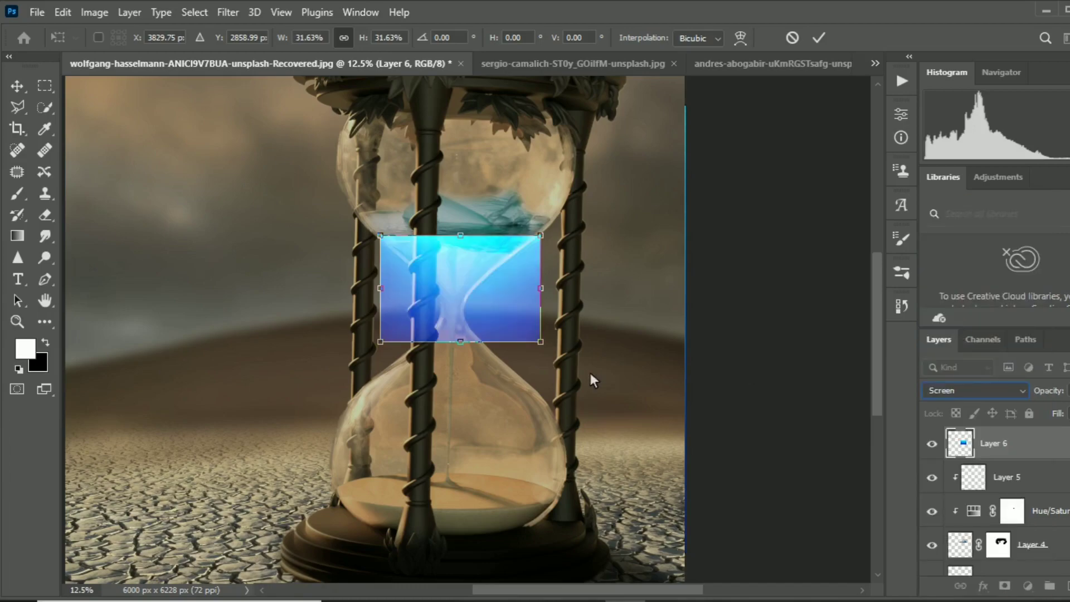
pyautogui.hotkey('ctrl', '+')
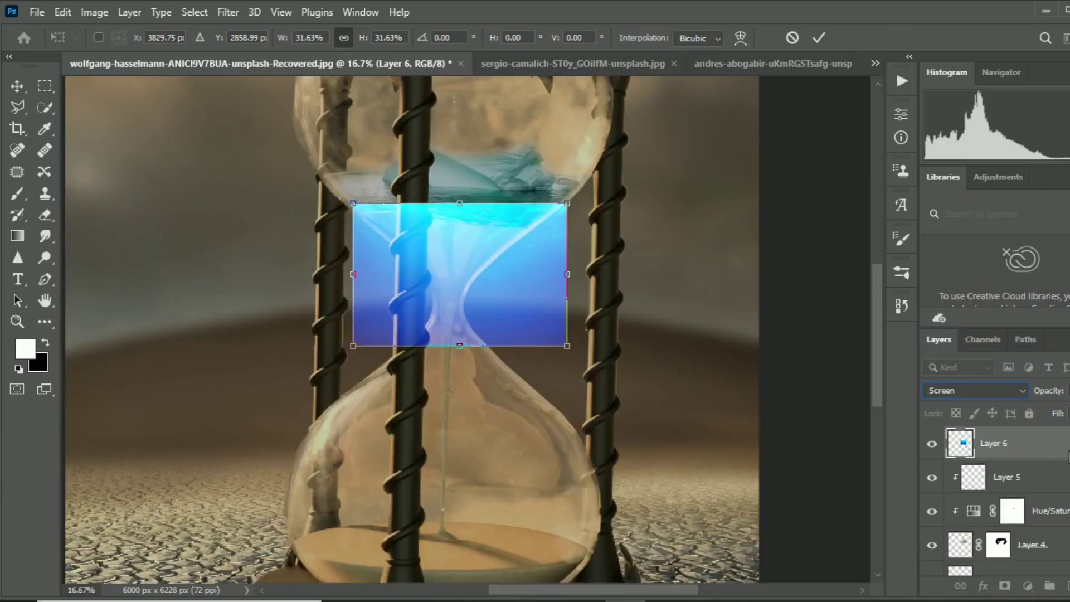
pyautogui.moveTo(883, 363); pyautogui.dragTo(886, 343)
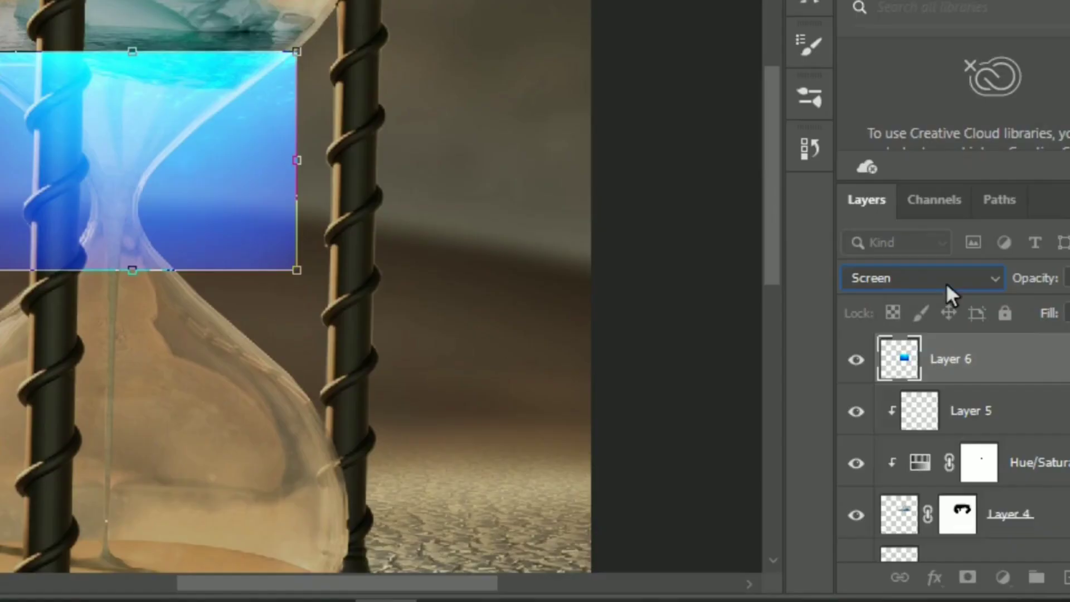
pyautogui.click(986, 391)
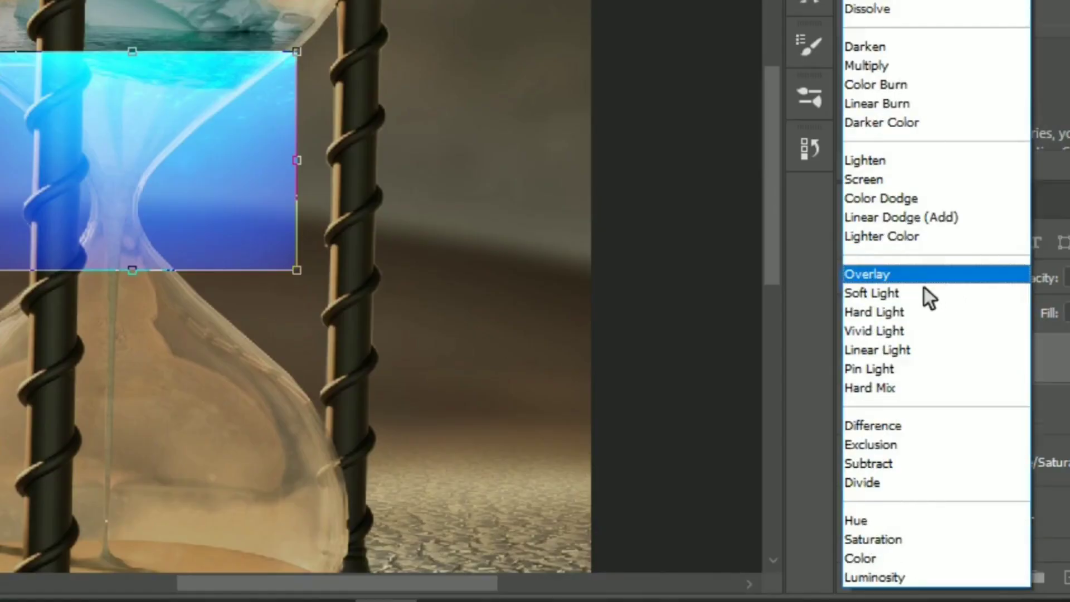
pyautogui.click(924, 284)
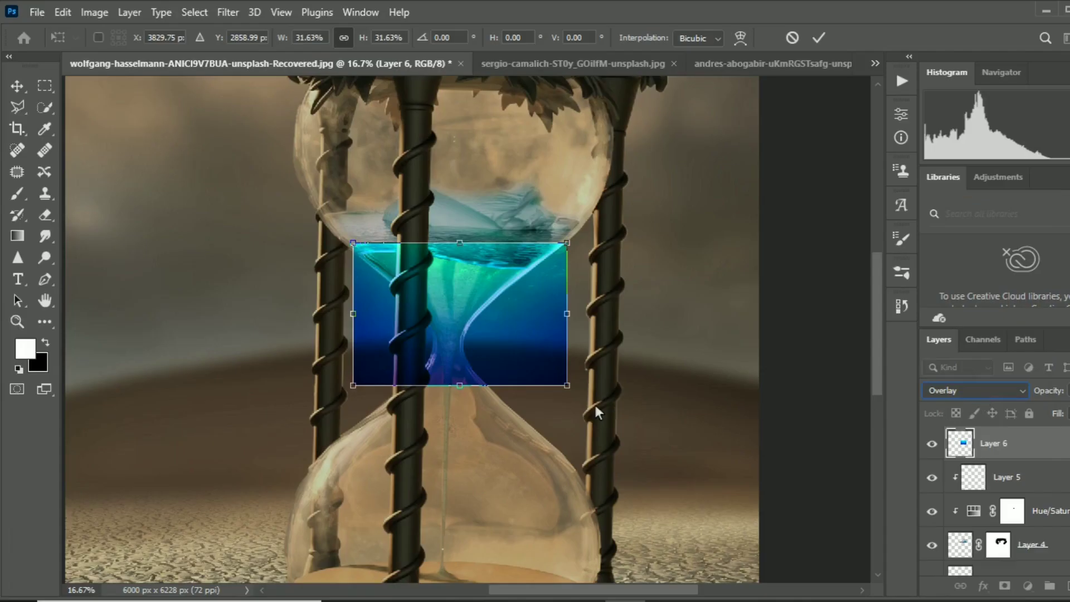
pyautogui.hotkey('ctrl', '+')
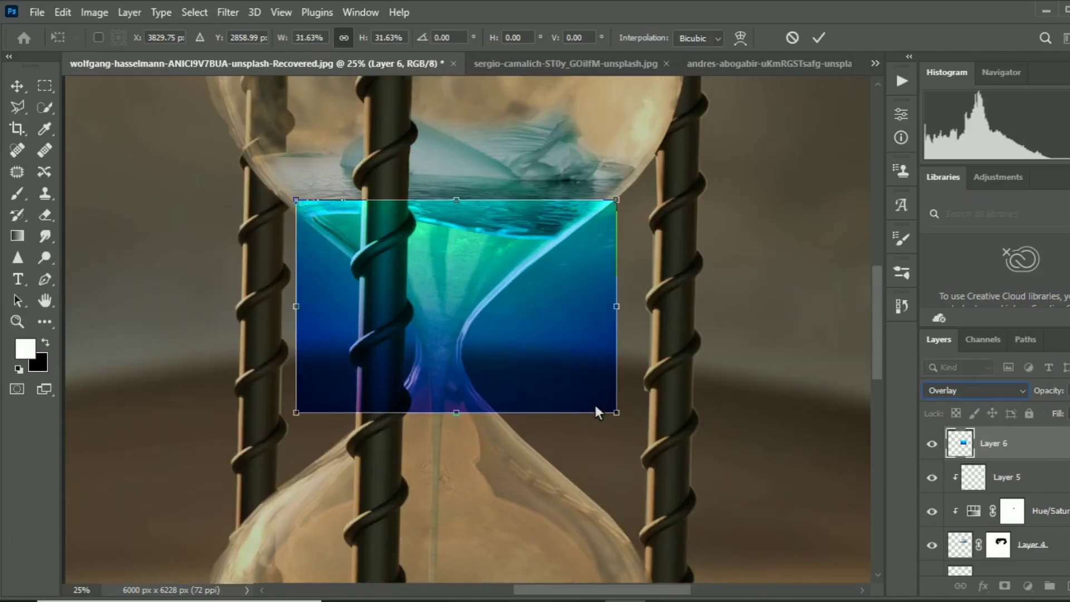
pyautogui.moveTo(481, 256); pyautogui.dragTo(453, 254)
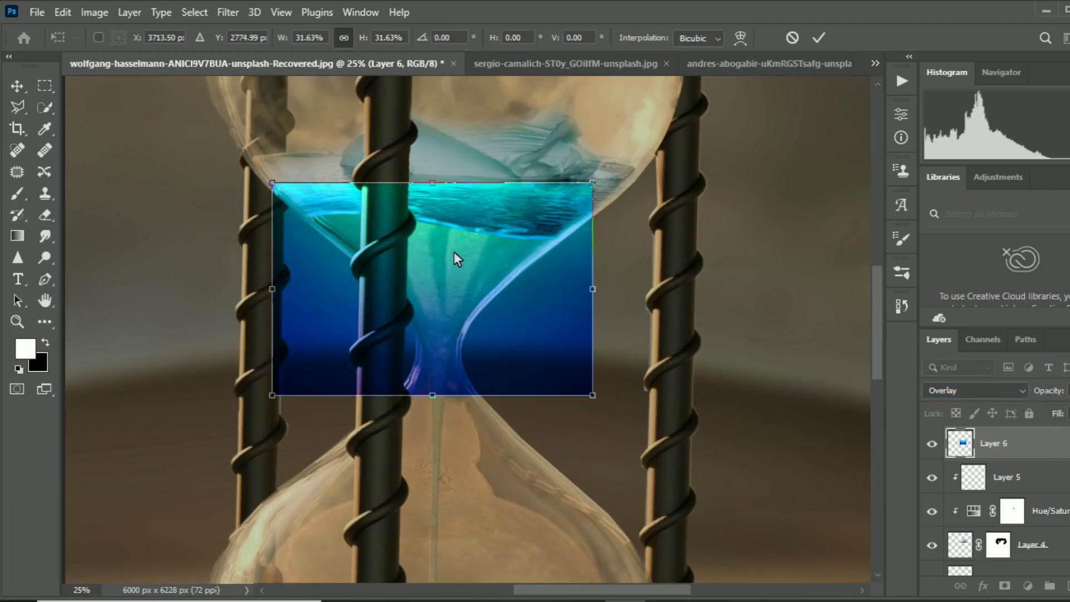
pyautogui.scroll(-5, 1040, 509)
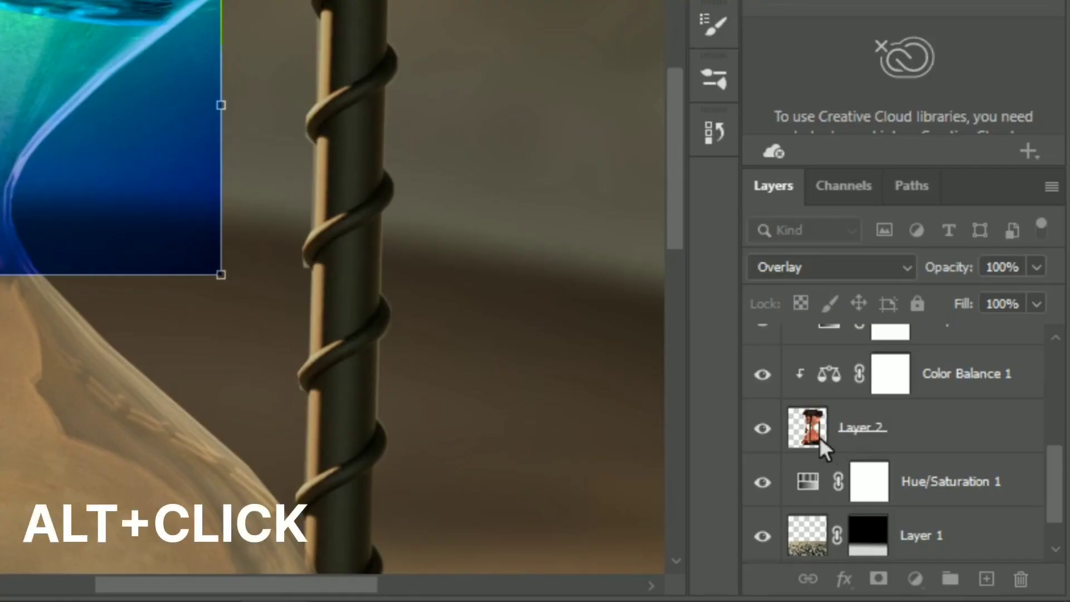
# Mask the blue Layer 6 to the hourglass shape loaded from Layer 2.
pyautogui.keyDown('alt'); pyautogui.click(965, 429); pyautogui.keyUp('alt')
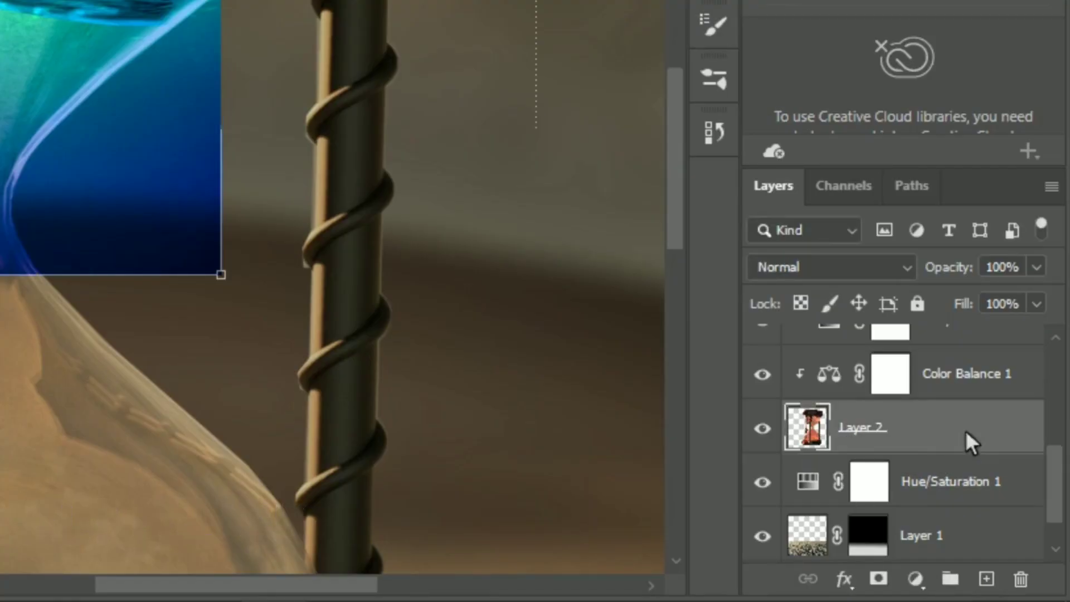
pyautogui.keyDown('ctrl'); pyautogui.click(819, 440); pyautogui.keyUp('ctrl')
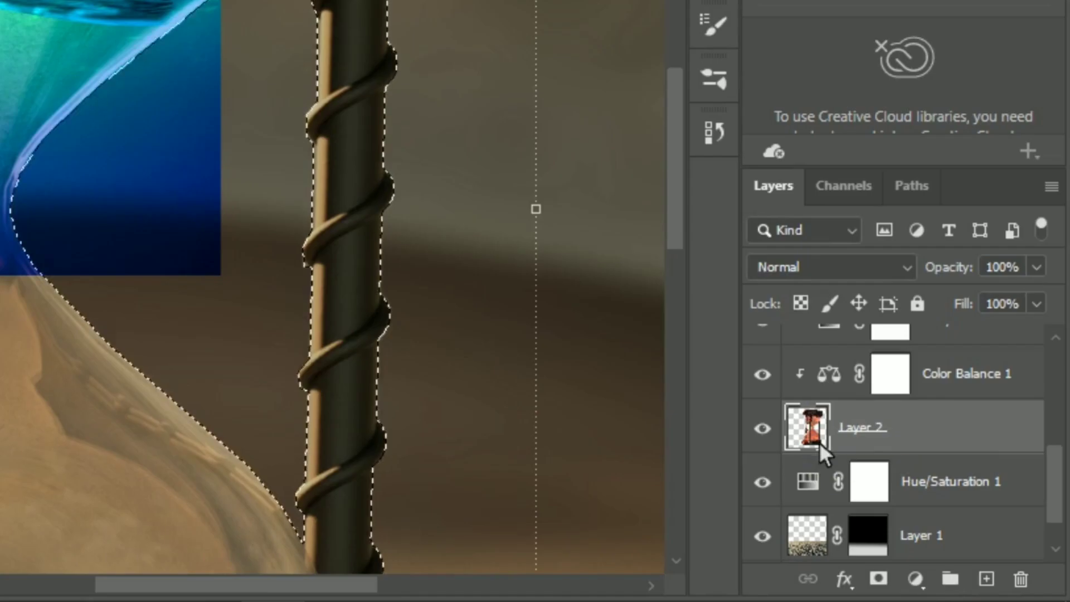
pyautogui.scroll(5, 1017, 453)
pyautogui.click(1038, 450)
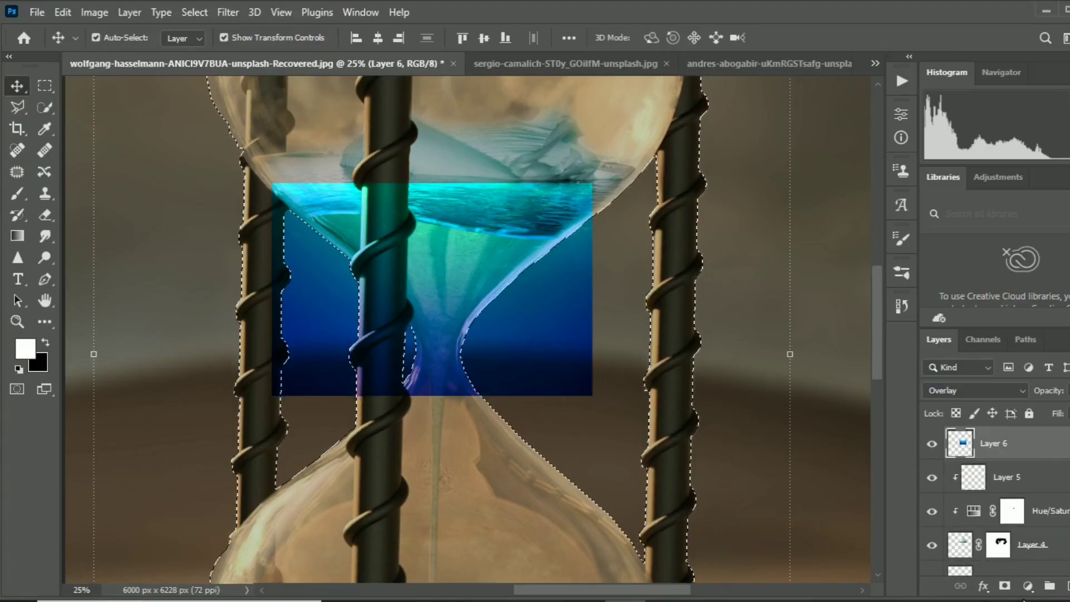
pyautogui.click(1004, 585)
pyautogui.scroll(1, 778, 554)
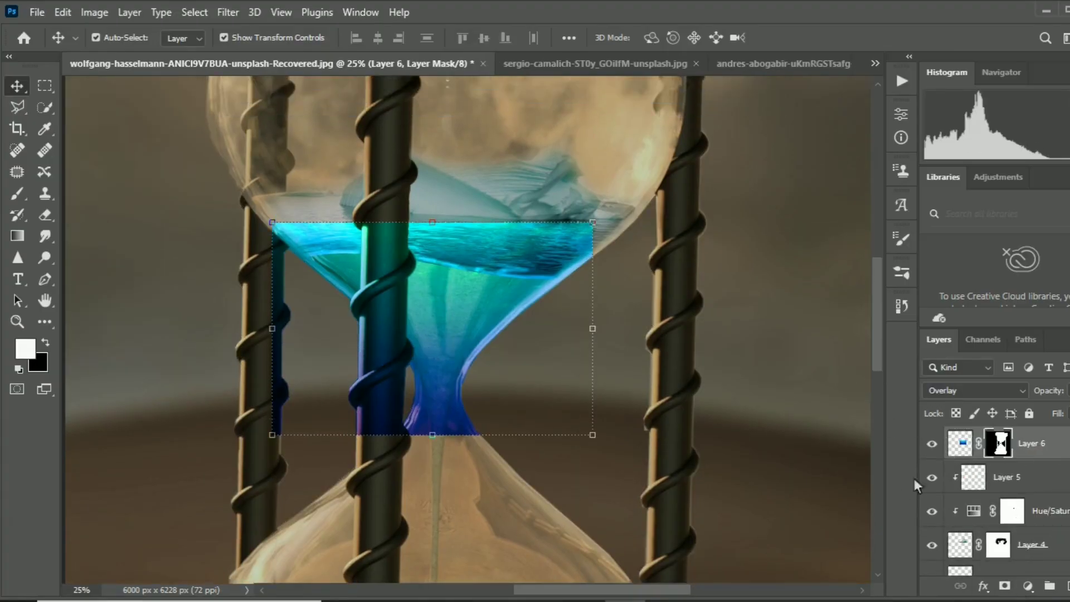
# Set up a black 133 px brush for painting on the mask.
pyautogui.click(17, 194)
pyautogui.click(47, 343)
pyautogui.click(120, 38)
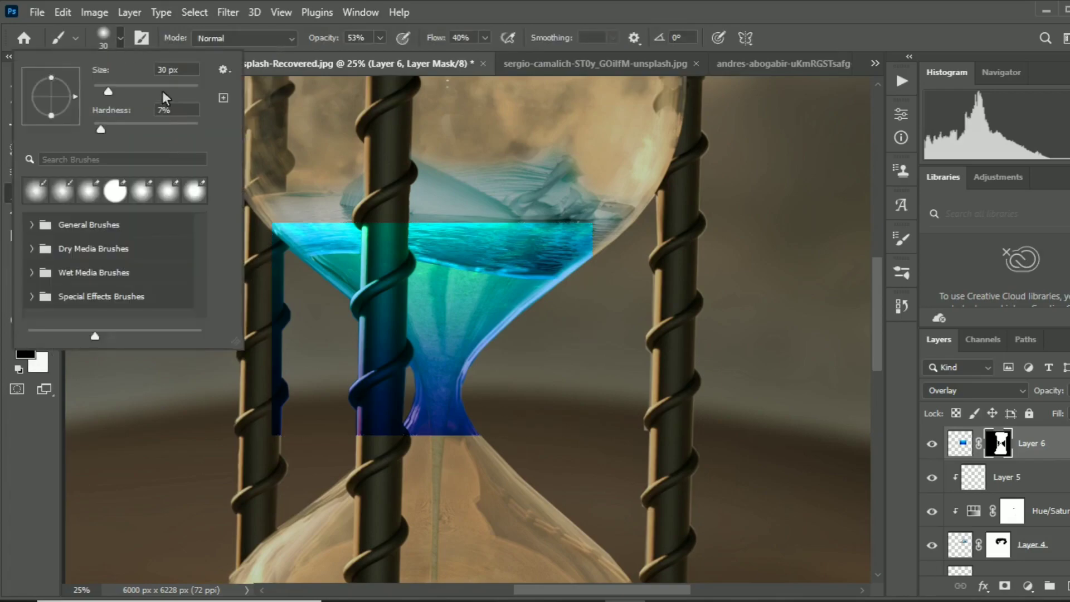
pyautogui.click(156, 91)
pyautogui.click(277, 256)
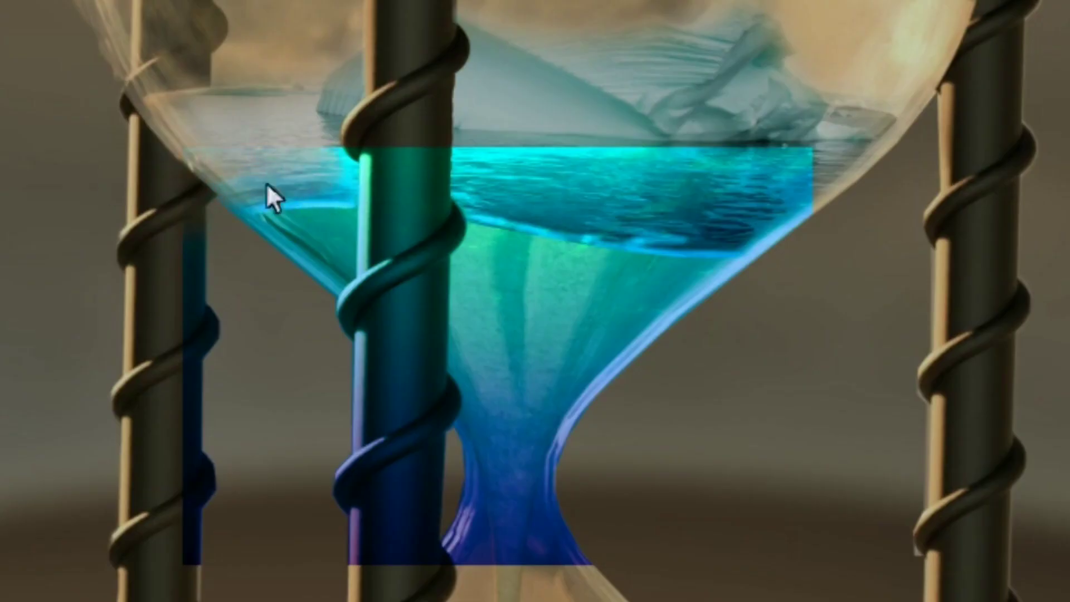
# Paint the blue off the left and central rods and narrow it into the neck.
pyautogui.moveTo(266, 186)
pyautogui.mouseDown()
pyautogui.moveTo(599, 177)
pyautogui.moveTo(705, 213)
pyautogui.mouseUp()
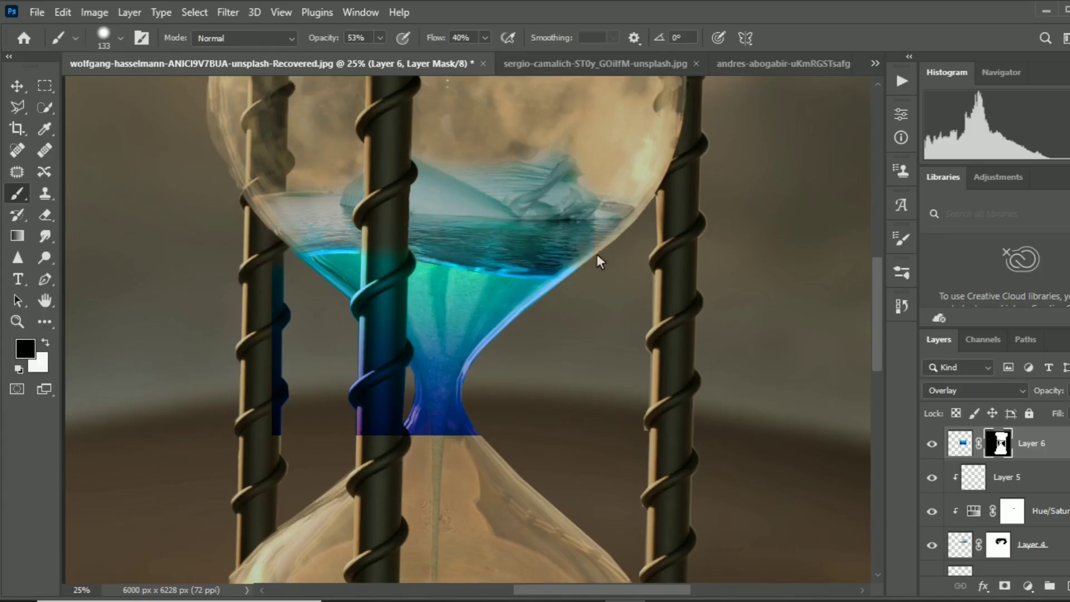
pyautogui.scroll(-1, 441, 259)
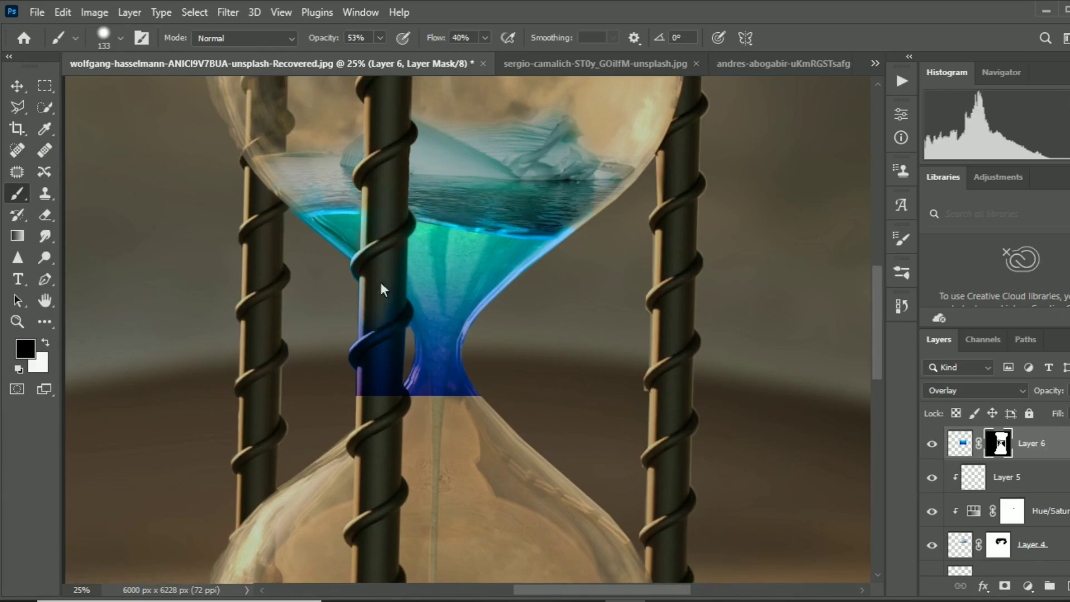
pyautogui.moveTo(381, 286); pyautogui.dragTo(403, 396)
pyautogui.moveTo(488, 350); pyautogui.dragTo(434, 435)
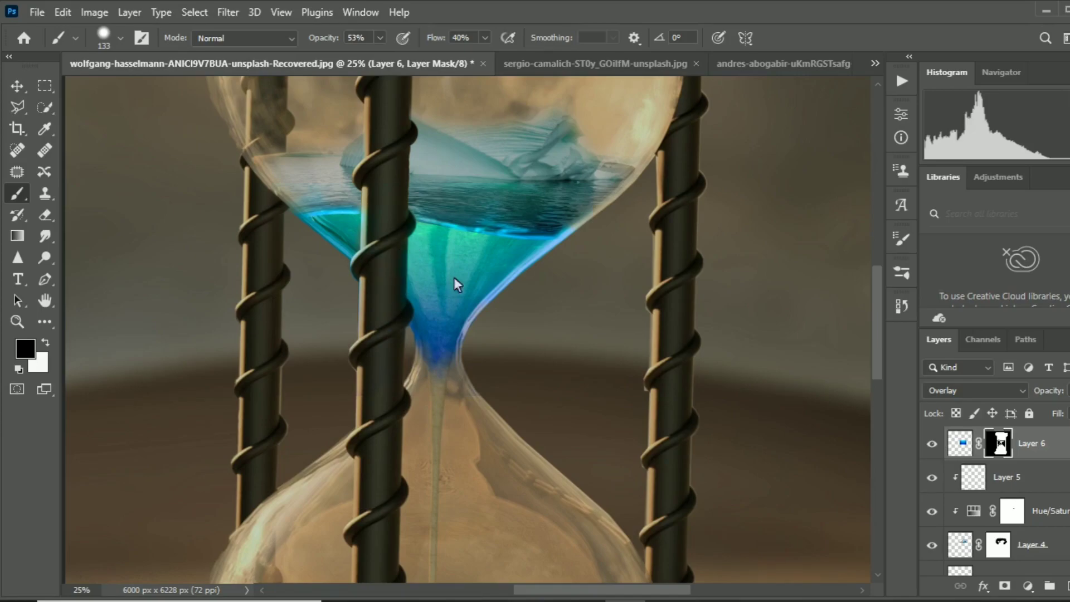
pyautogui.scroll(1, 609, 305)
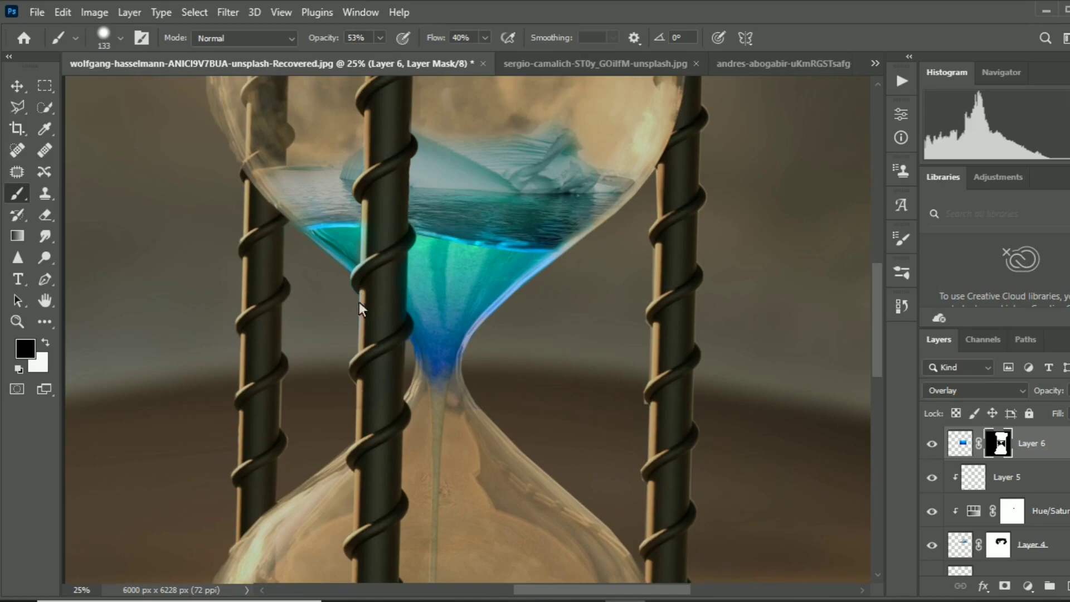
pyautogui.scroll(-1, 556, 519)
pyautogui.scroll(-2, 555, 520)
pyautogui.scroll(1, 555, 520)
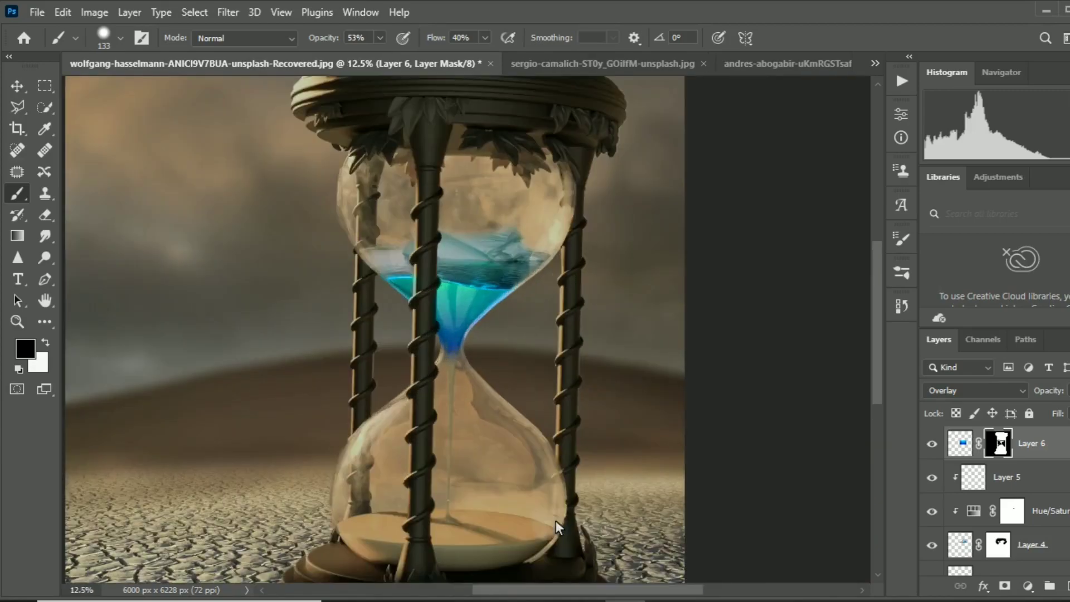
pyautogui.scroll(-1, 574, 521)
pyautogui.scroll(-1, 576, 522)
pyautogui.scroll(1, 573, 507)
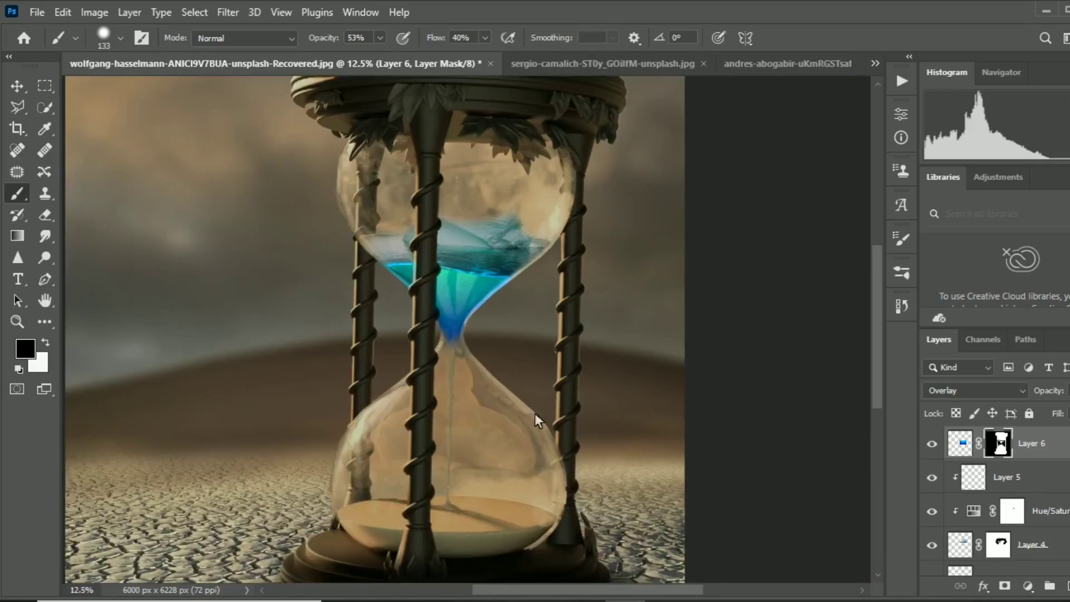
# Set the iceberg's Hue/Saturation adjustment to Hue −7 and Saturation +28.
pyautogui.press('Delete')
pyautogui.click(1037, 512)
pyautogui.press('x')
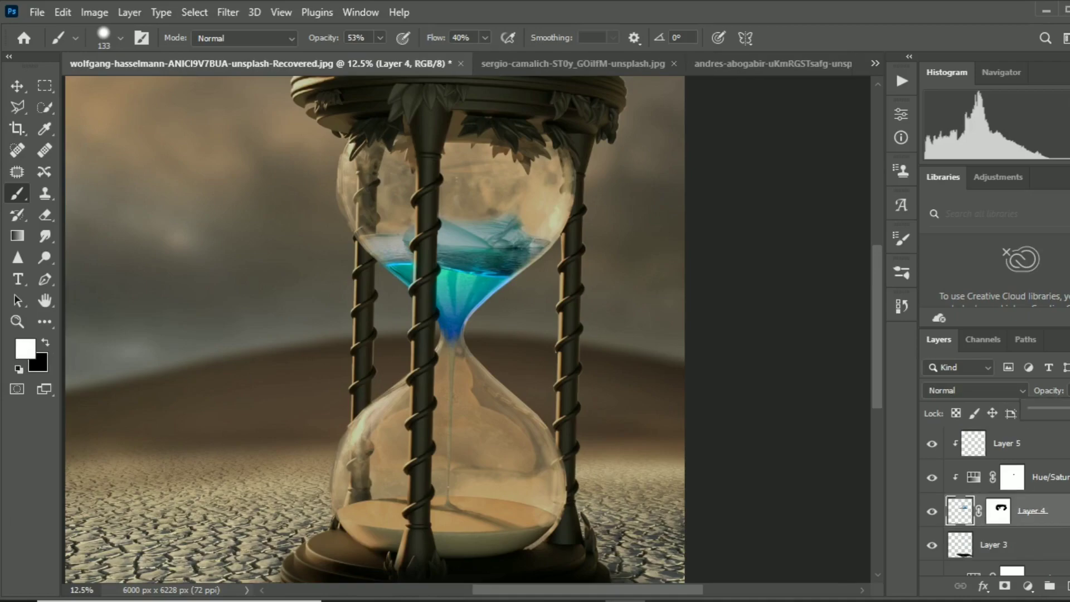
pyautogui.doubleClick(988, 480)
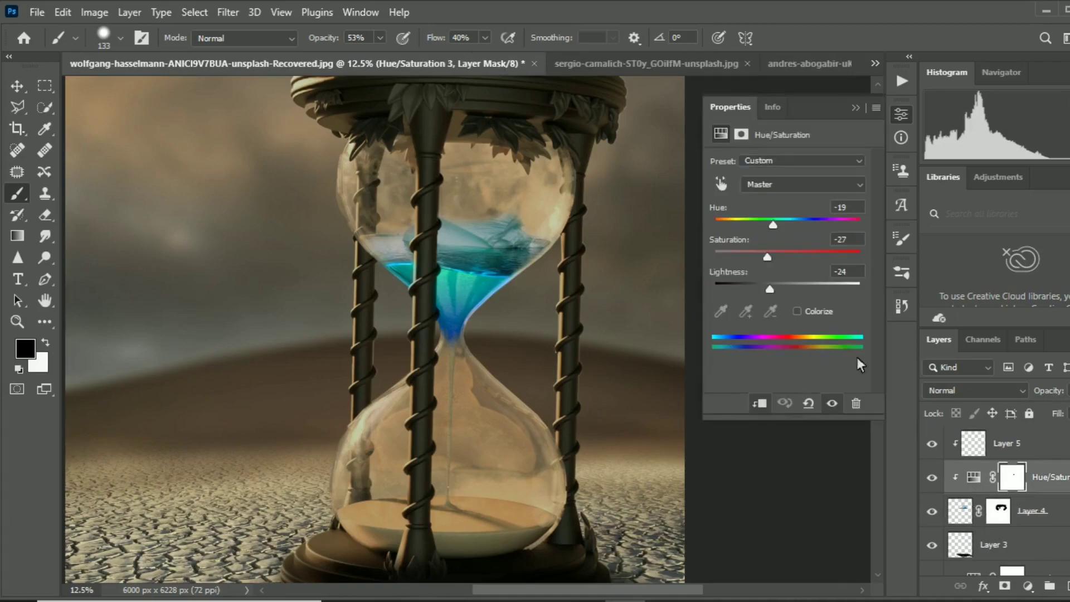
pyautogui.moveTo(825, 256)
pyautogui.mouseDown()
pyautogui.moveTo(803, 256)
pyautogui.moveTo(837, 256)
pyautogui.moveTo(781, 290)
pyautogui.mouseUp()
pyautogui.moveTo(774, 224); pyautogui.dragTo(791, 223)
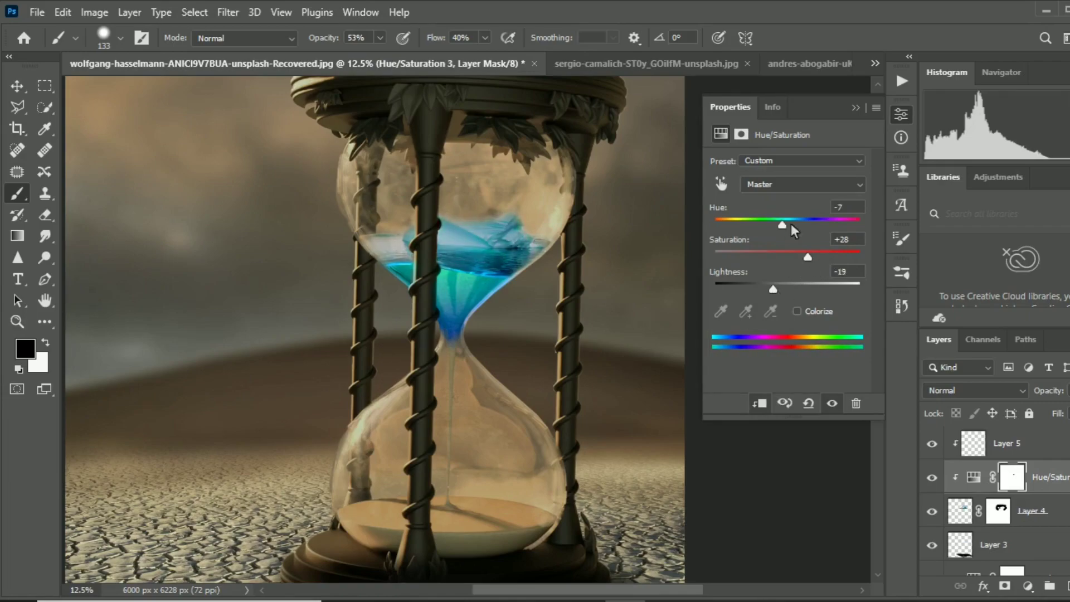
pyautogui.click(855, 108)
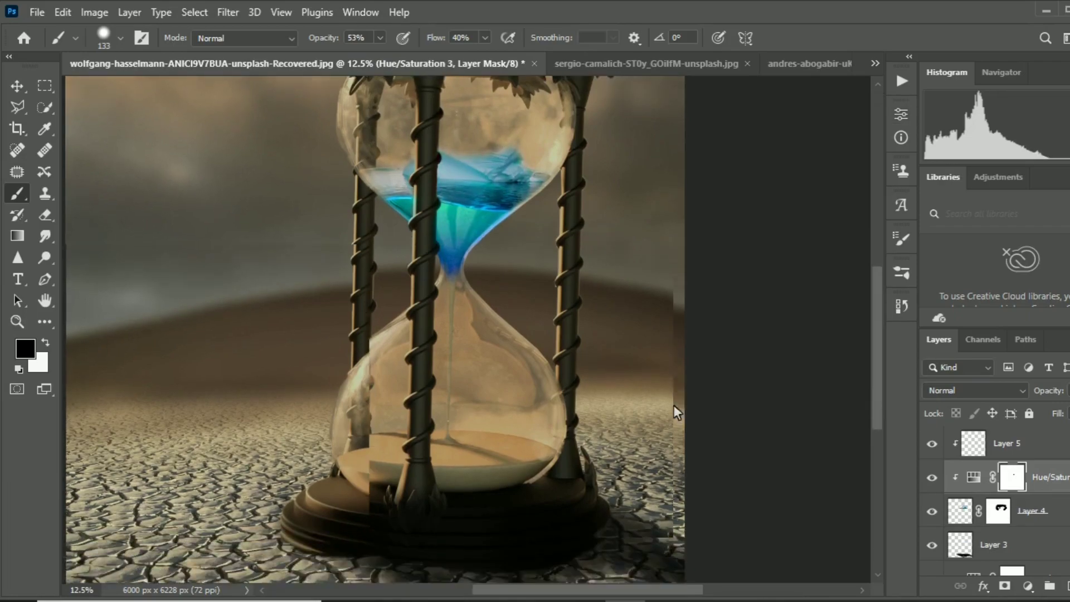
# Target Layer 4's mask with a 401 px soft brush at 28% opacity.
pyautogui.scroll(-2, 673, 405)
pyautogui.scroll(-1, 677, 407)
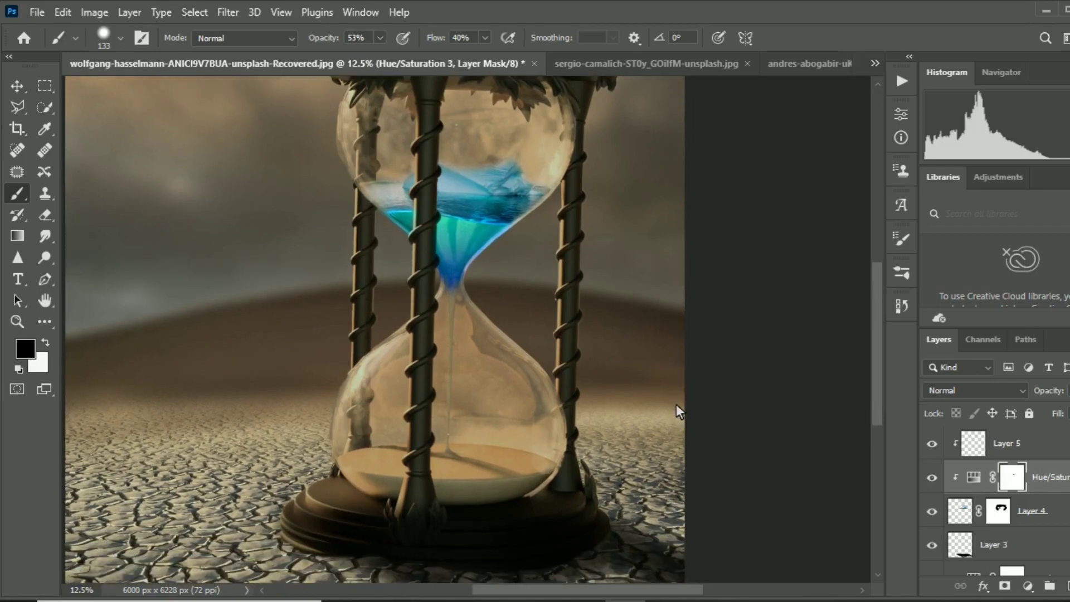
pyautogui.scroll(2, 676, 406)
pyautogui.scroll(-1, 677, 406)
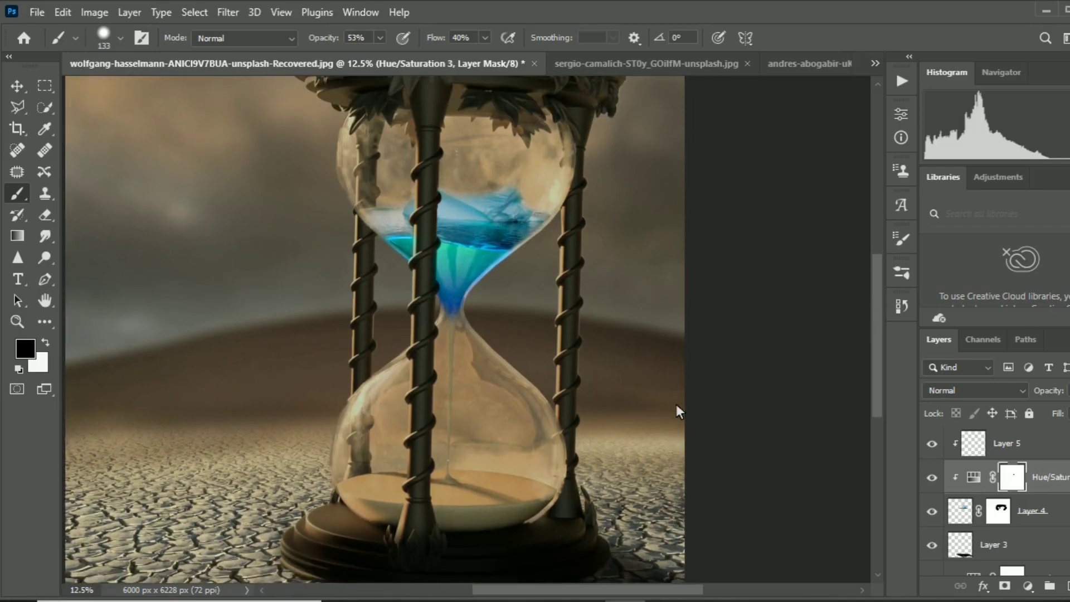
pyautogui.scroll(2, 677, 405)
pyautogui.scroll(1, 677, 406)
pyautogui.click(999, 510)
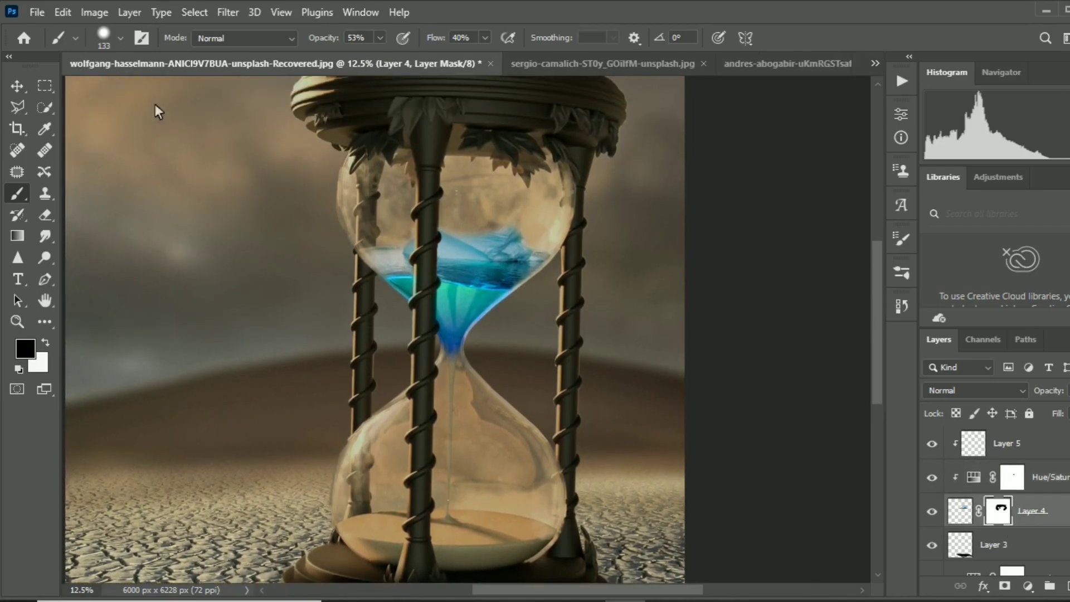
pyautogui.click(120, 37)
pyautogui.write('94')
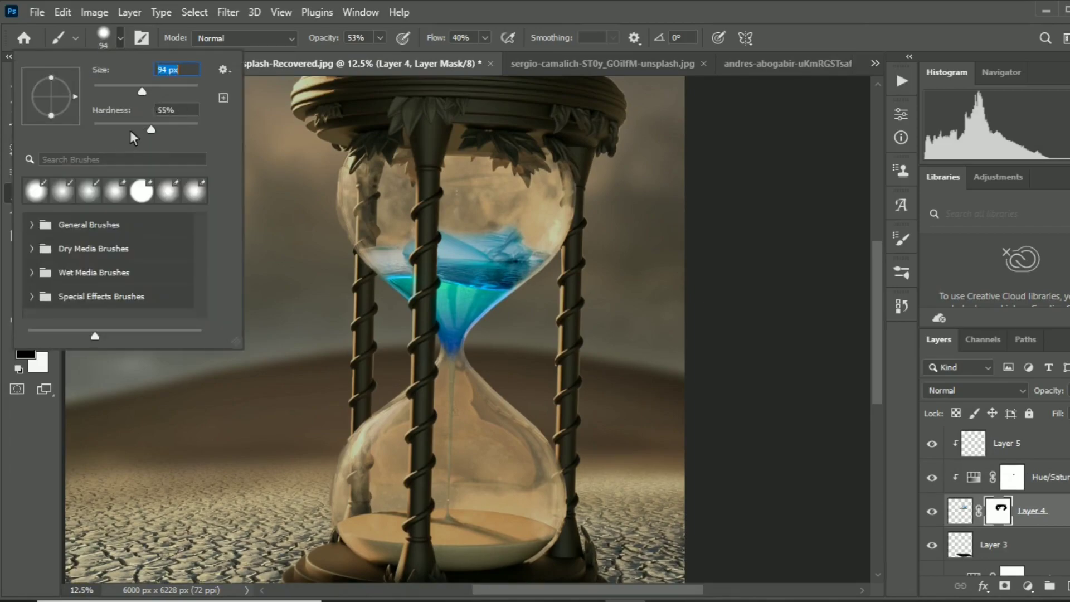
pyautogui.press('Tab')
pyautogui.click(388, 41)
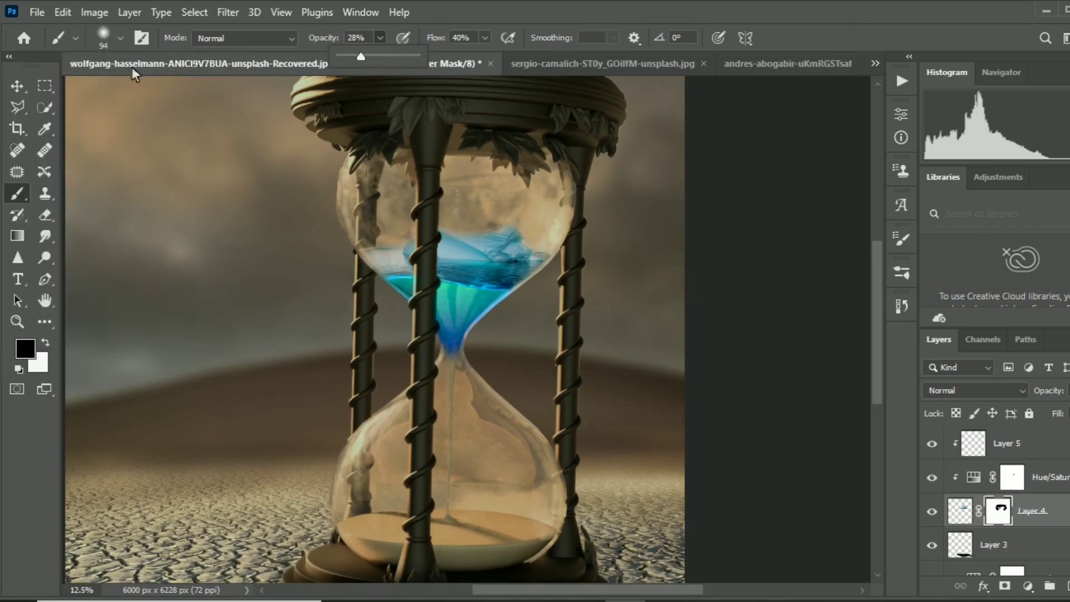
pyautogui.click(120, 38)
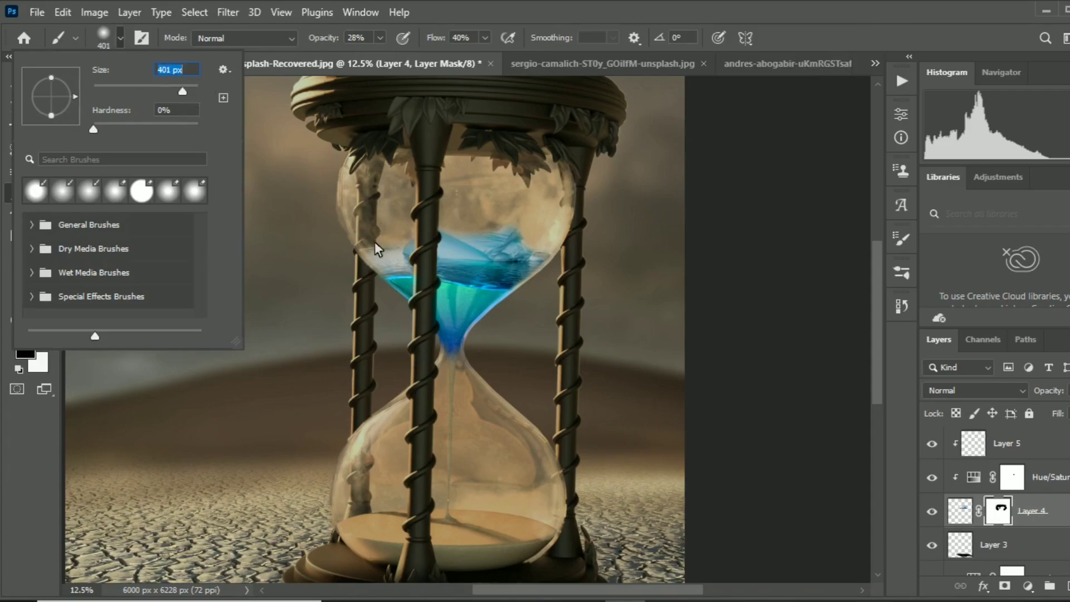
pyautogui.press('Return')
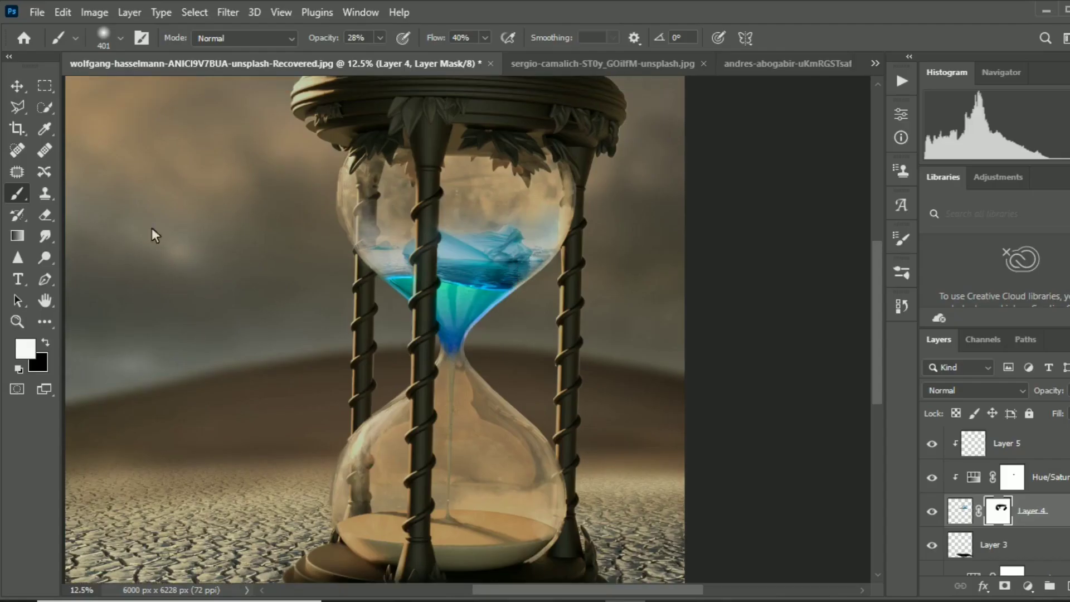
pyautogui.scroll(-2, 382, 359)
pyautogui.scroll(-2, 423, 420)
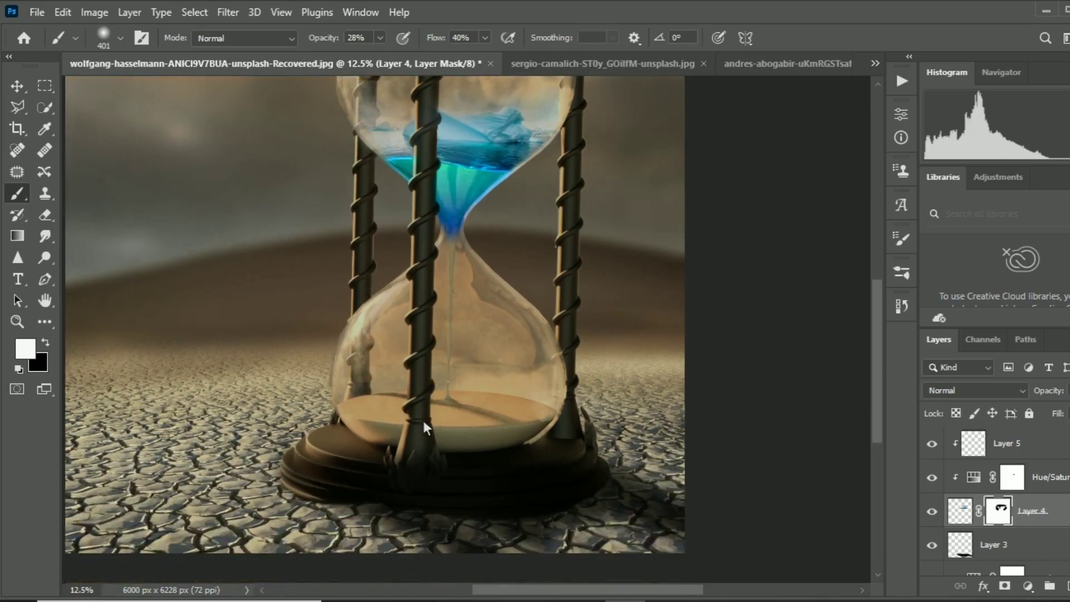
pyautogui.scroll(2, 502, 219)
pyautogui.scroll(1, 575, 404)
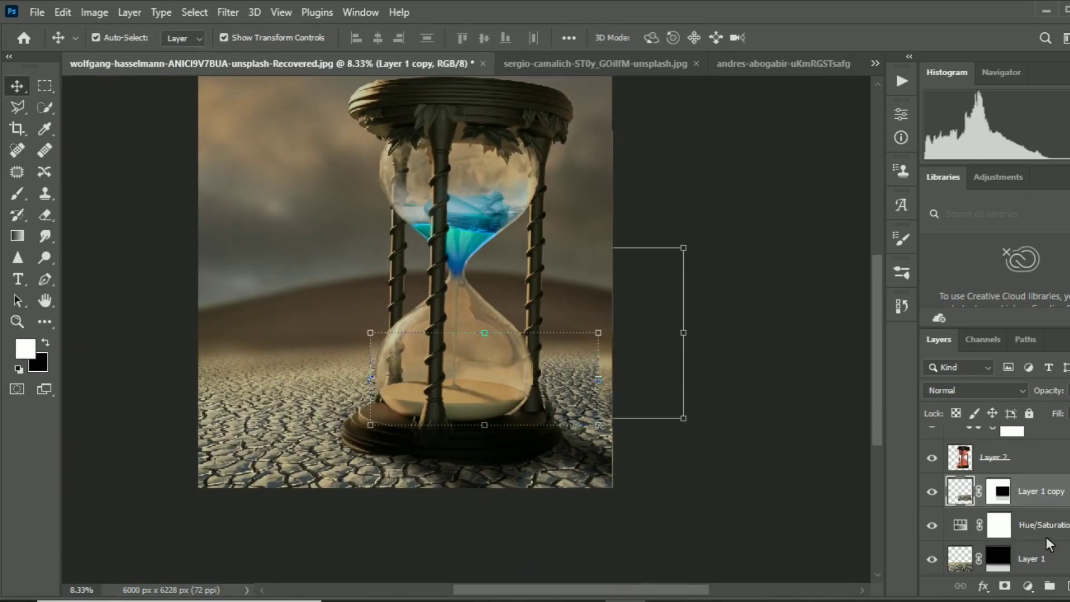
# Move the cracked-earth copy to the top of the stack and shrink it over the hourglass base.
pyautogui.moveTo(1041, 491); pyautogui.dragTo(1061, 448)
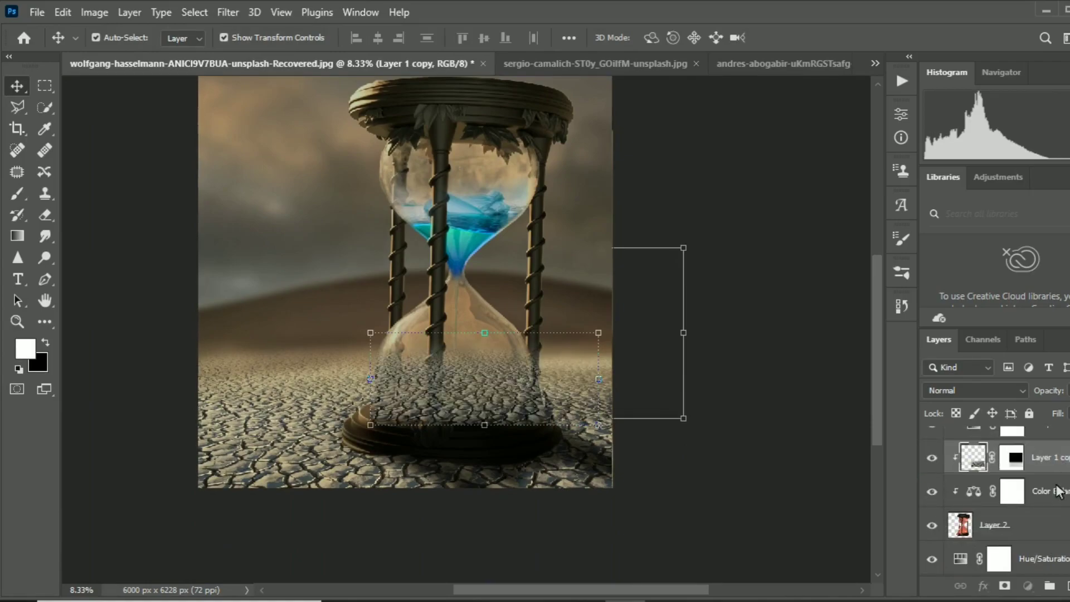
pyautogui.moveTo(1059, 492)
pyautogui.mouseDown()
pyautogui.moveTo(1059, 535)
pyautogui.moveTo(1042, 440)
pyautogui.mouseUp()
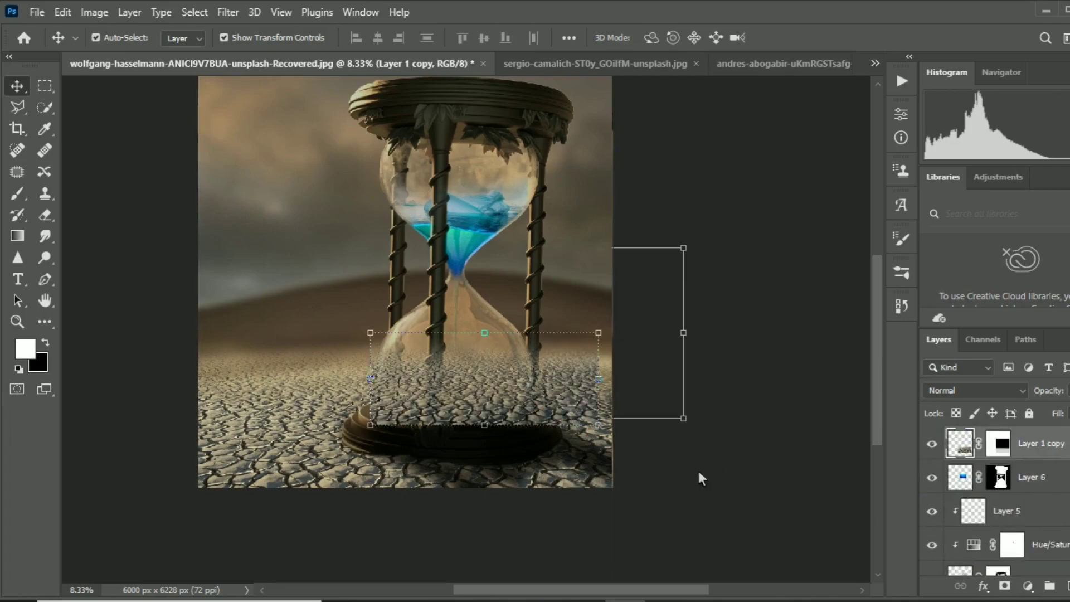
pyautogui.moveTo(523, 370); pyautogui.dragTo(511, 413)
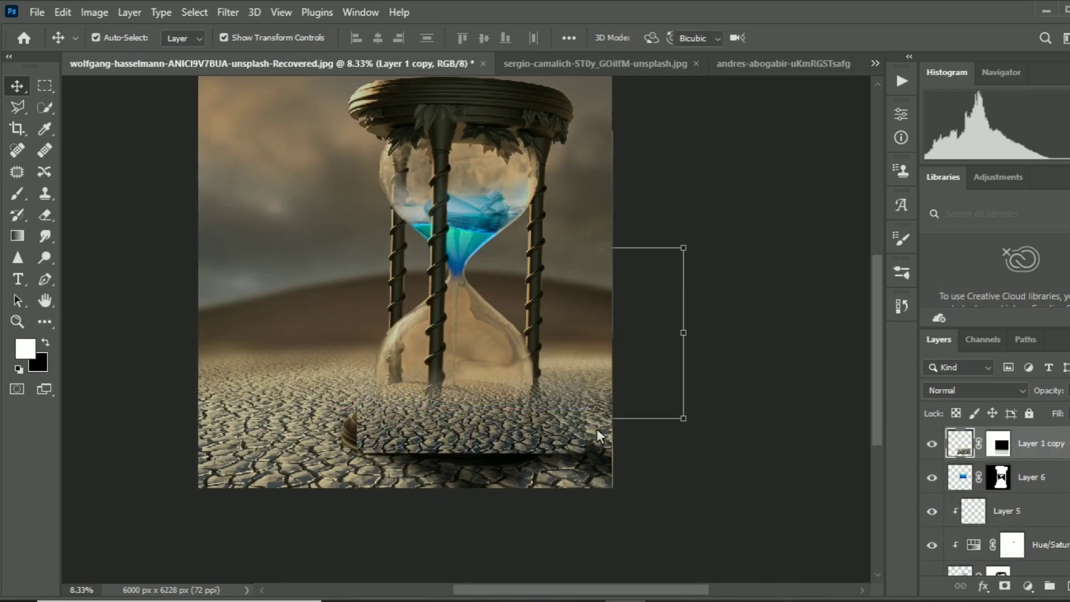
pyautogui.moveTo(597, 429); pyautogui.dragTo(527, 421)
pyautogui.scroll(2, 527, 422)
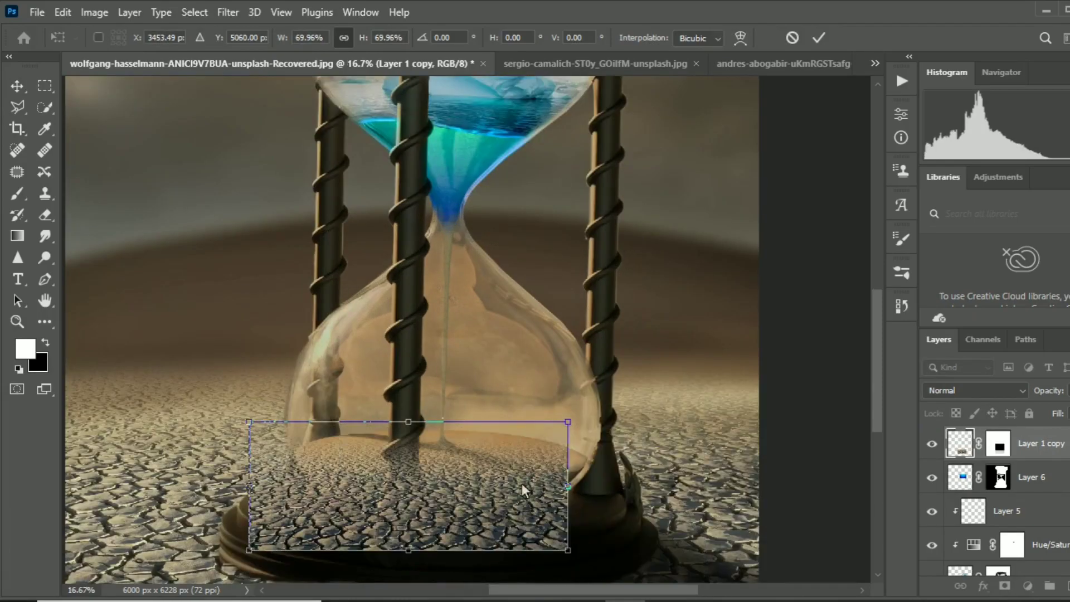
pyautogui.scroll(-2, 522, 484)
pyautogui.scroll(1, 515, 456)
pyautogui.scroll(-2, 472, 484)
# Reshape the cracked ground to fill the lower bulb at about 62.13% × 55.25%, then commit.
pyautogui.moveTo(457, 388); pyautogui.dragTo(510, 331)
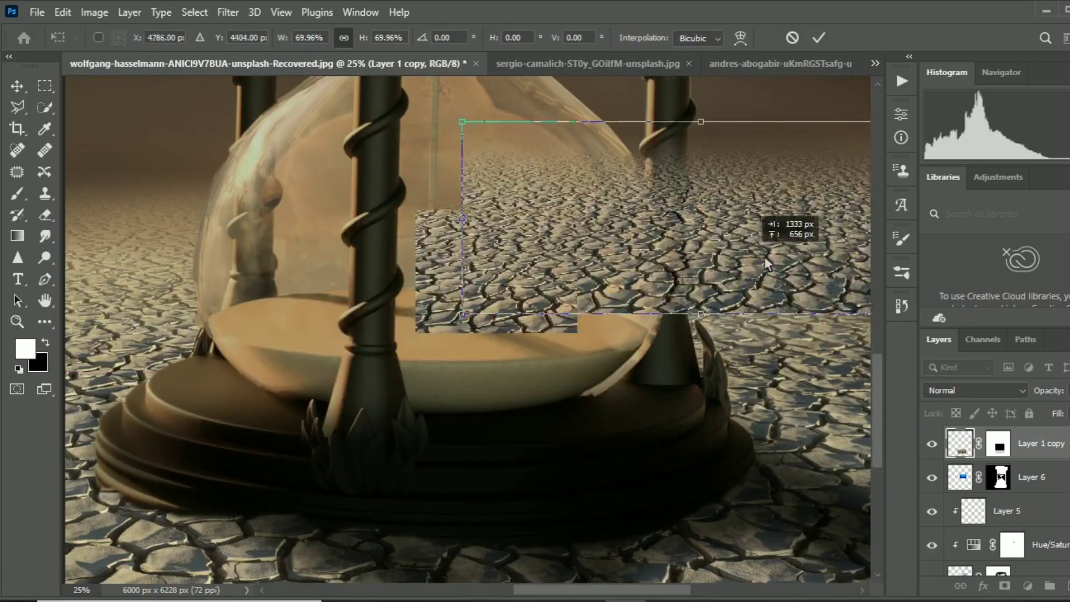
pyautogui.moveTo(460, 199); pyautogui.dragTo(457, 271)
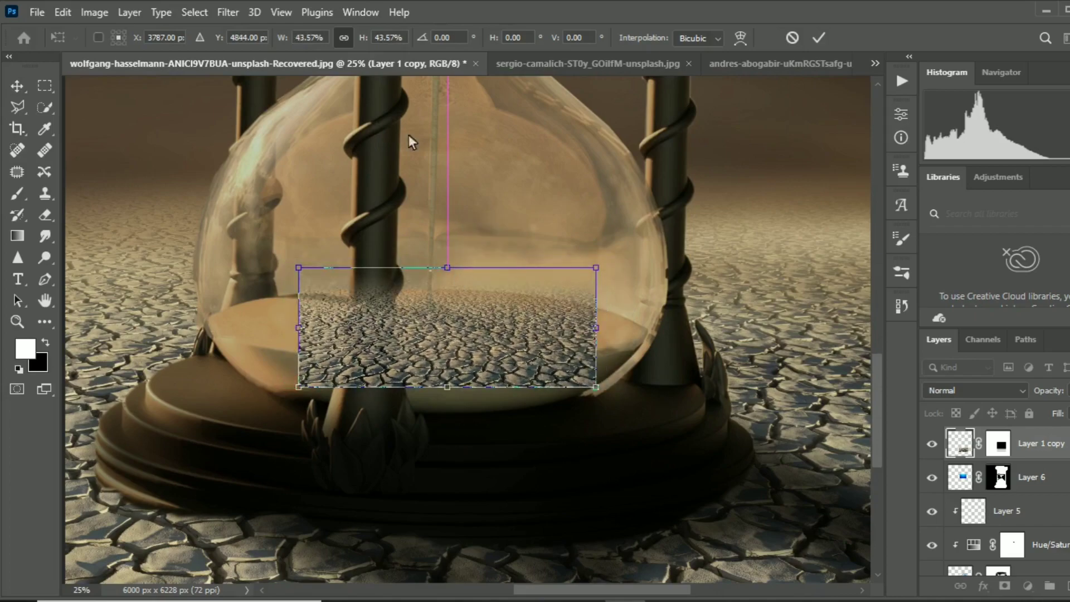
pyautogui.moveTo(460, 320); pyautogui.dragTo(360, 322)
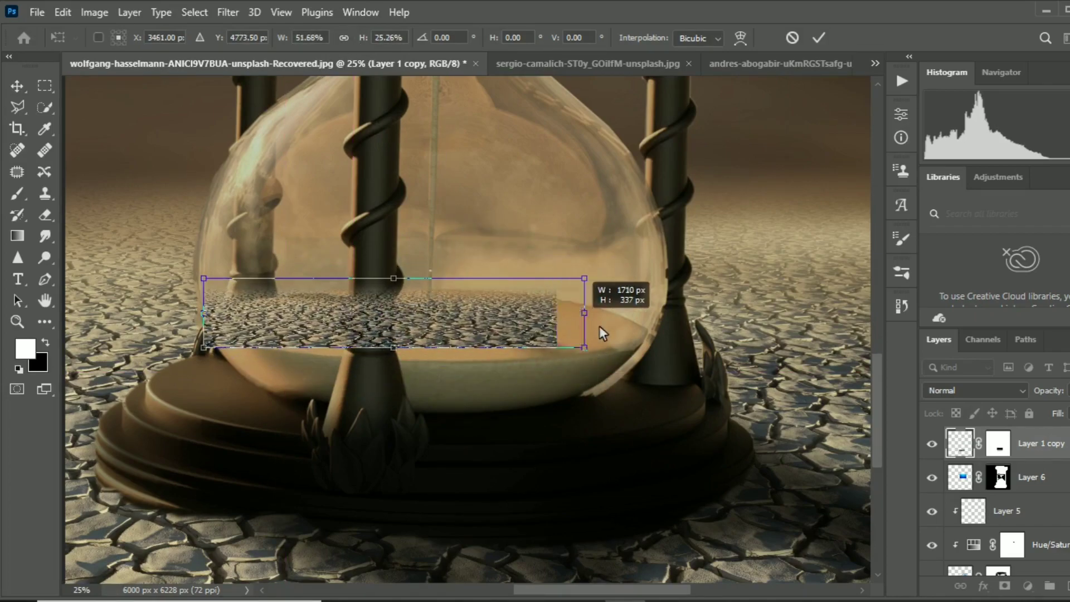
pyautogui.moveTo(510, 322); pyautogui.dragTo(594, 325)
pyautogui.moveTo(400, 346); pyautogui.dragTo(399, 402)
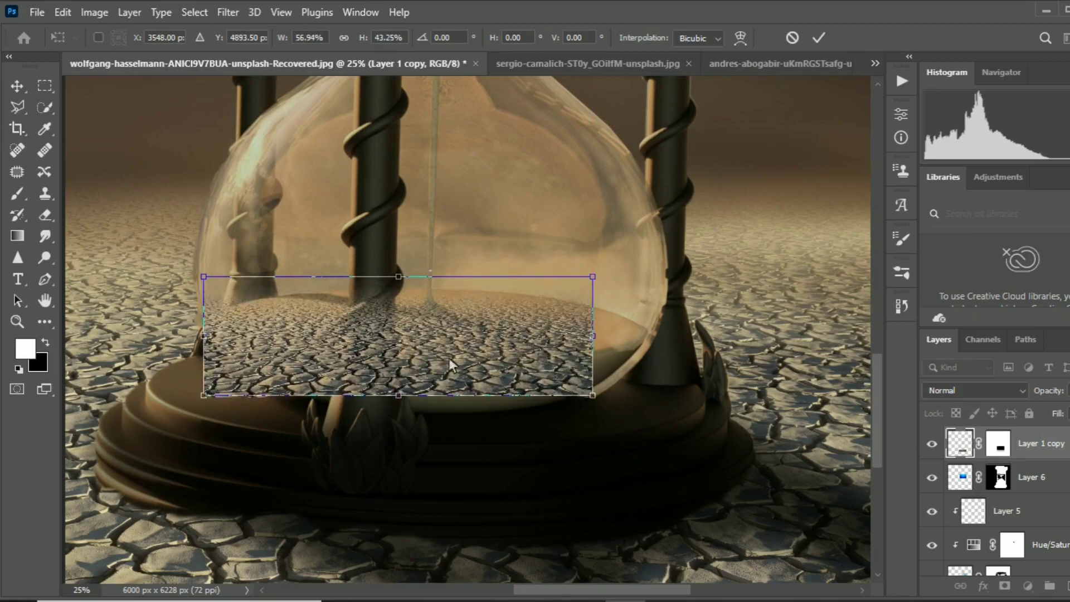
pyautogui.moveTo(449, 357); pyautogui.dragTo(482, 346)
pyautogui.moveTo(239, 333); pyautogui.dragTo(206, 332)
pyautogui.moveTo(419, 268); pyautogui.dragTo(419, 243)
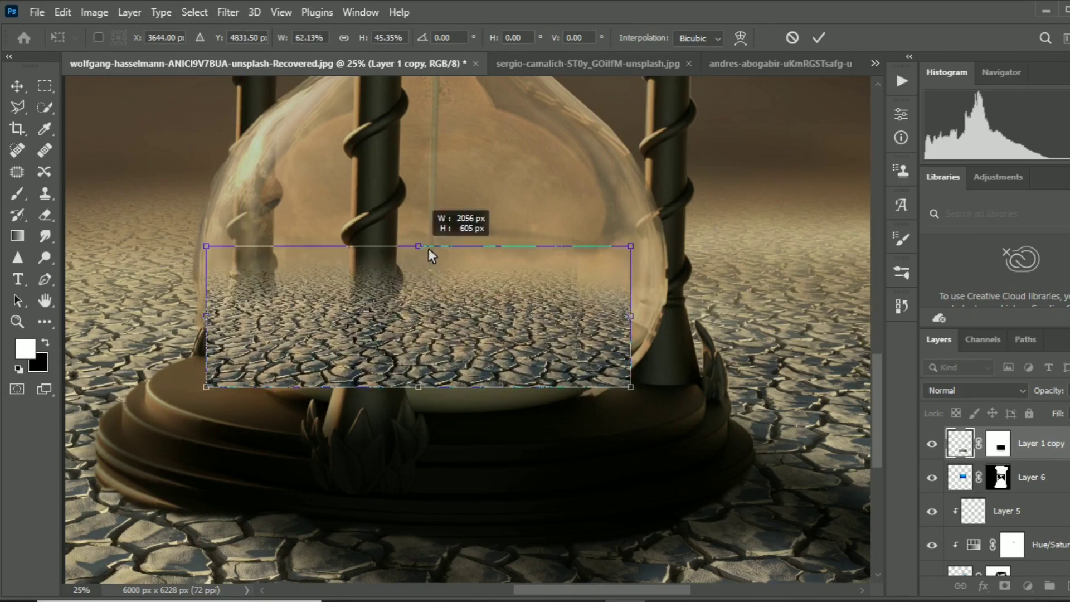
pyautogui.moveTo(422, 319); pyautogui.dragTo(427, 333)
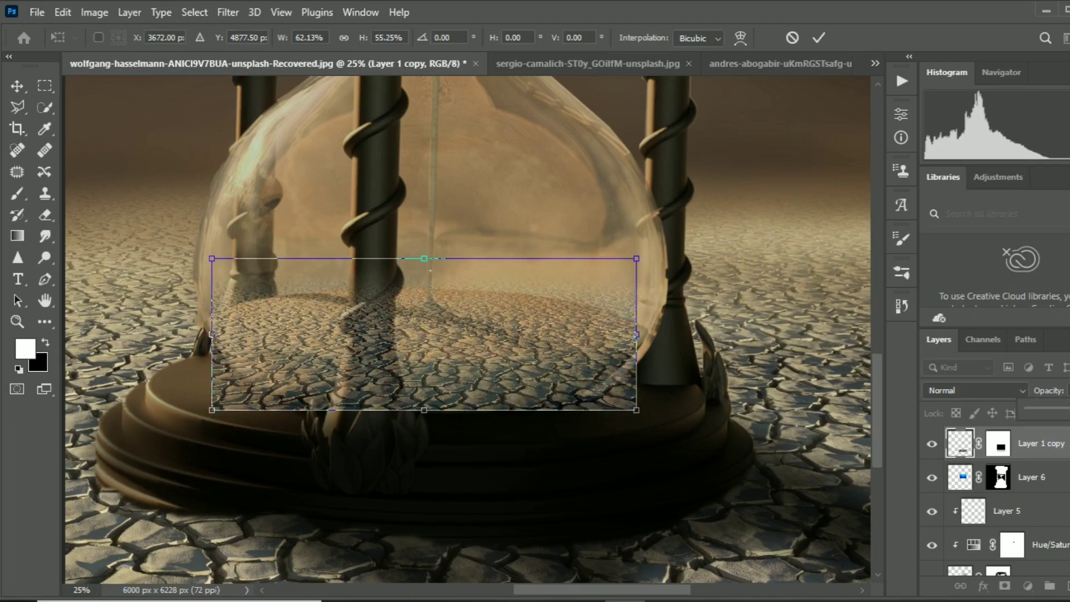
pyautogui.scroll(-1, 771, 396)
pyautogui.click(818, 37)
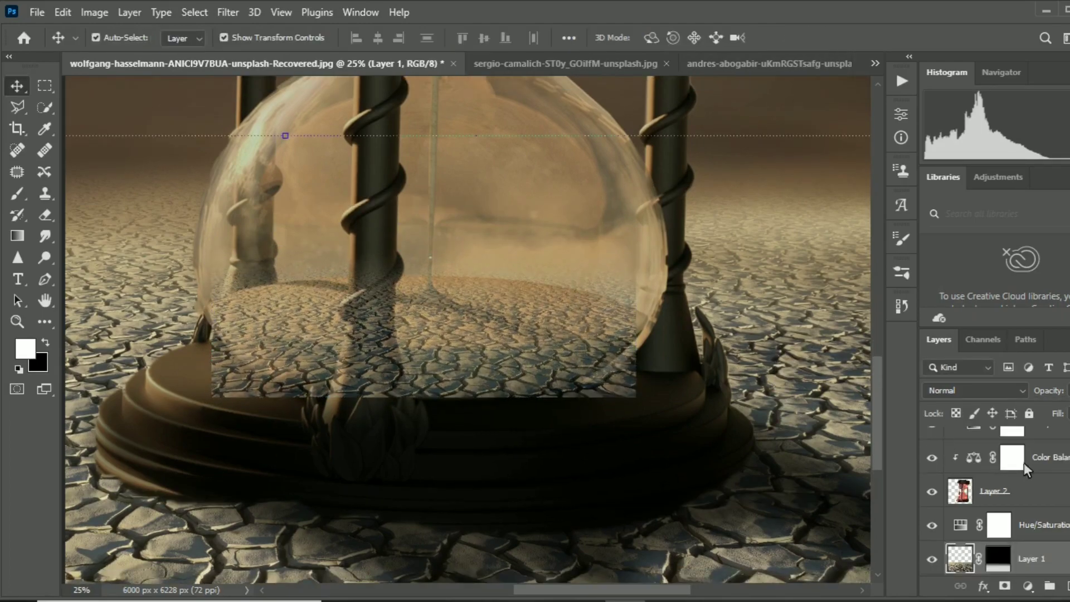
# Paint the cracked-earth mask at 91% opacity to hide the texture along the hourglass base.
pyautogui.scroll(5, 1025, 473)
pyautogui.click(998, 444)
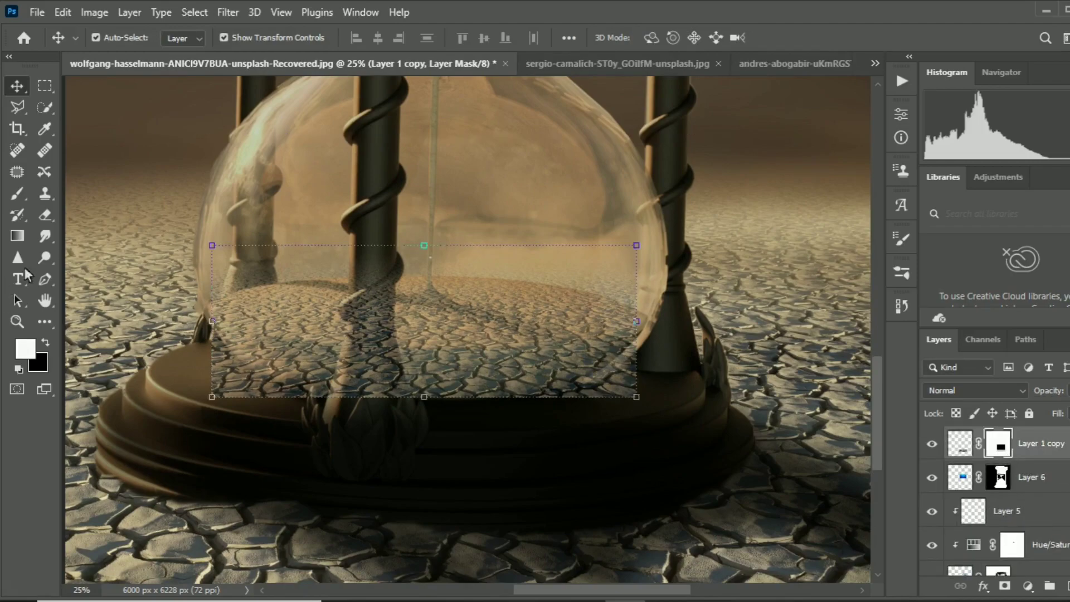
pyautogui.click(22, 194)
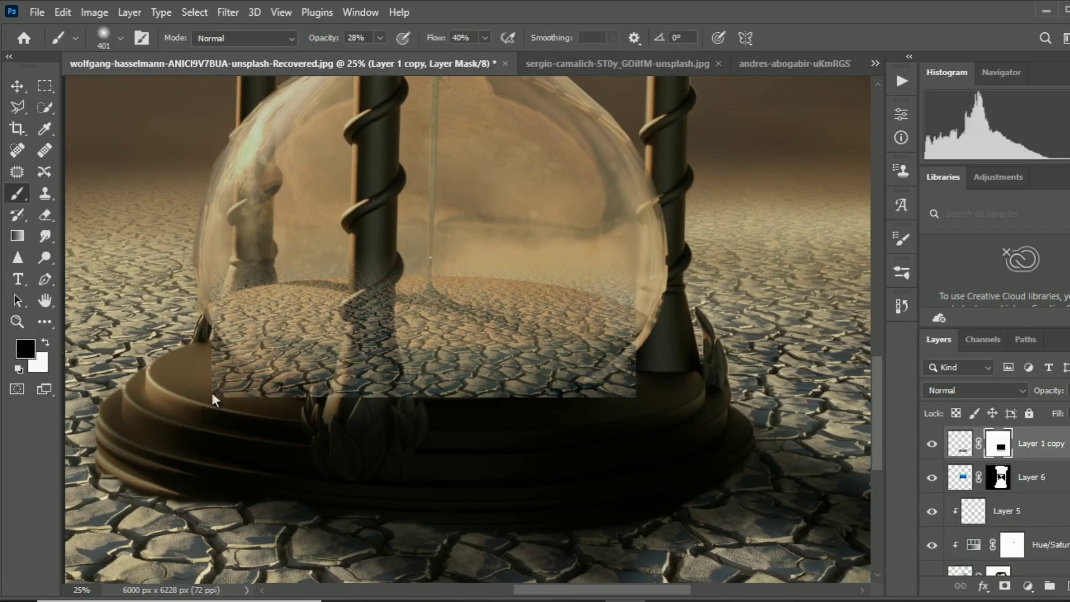
pyautogui.moveTo(380, 38); pyautogui.dragTo(440, 67)
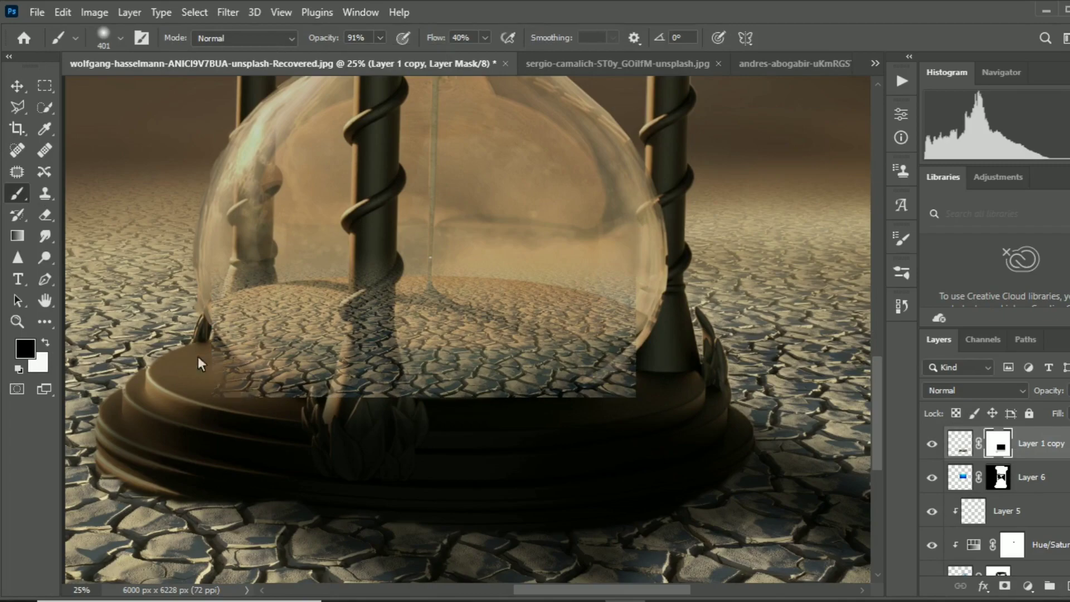
pyautogui.moveTo(213, 370); pyautogui.dragTo(579, 409)
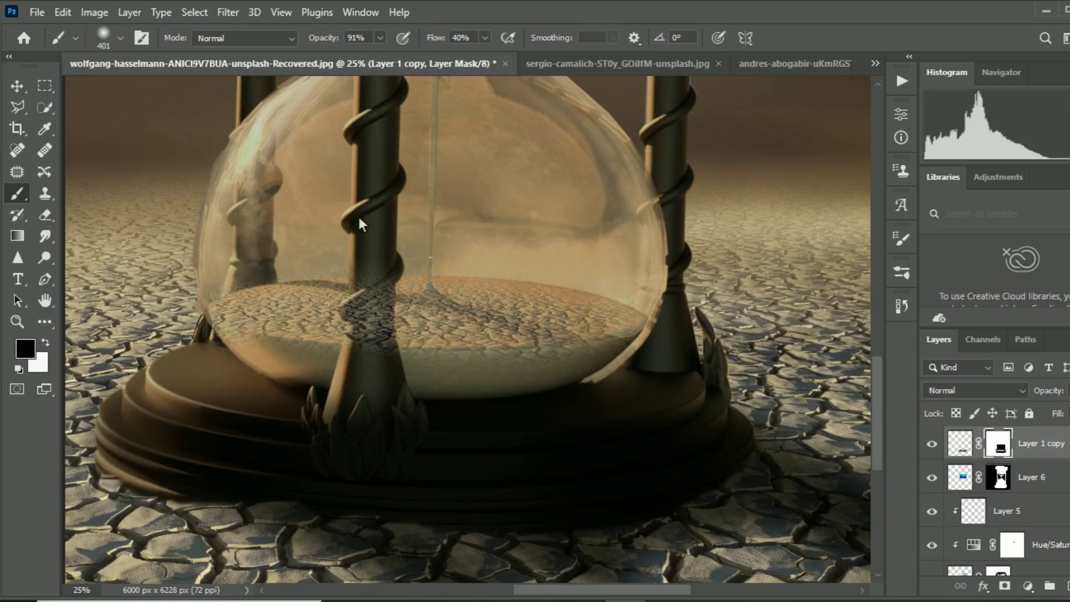
# Lower the cracked-earth layer's opacity to fade it.
pyautogui.click(1068, 390)
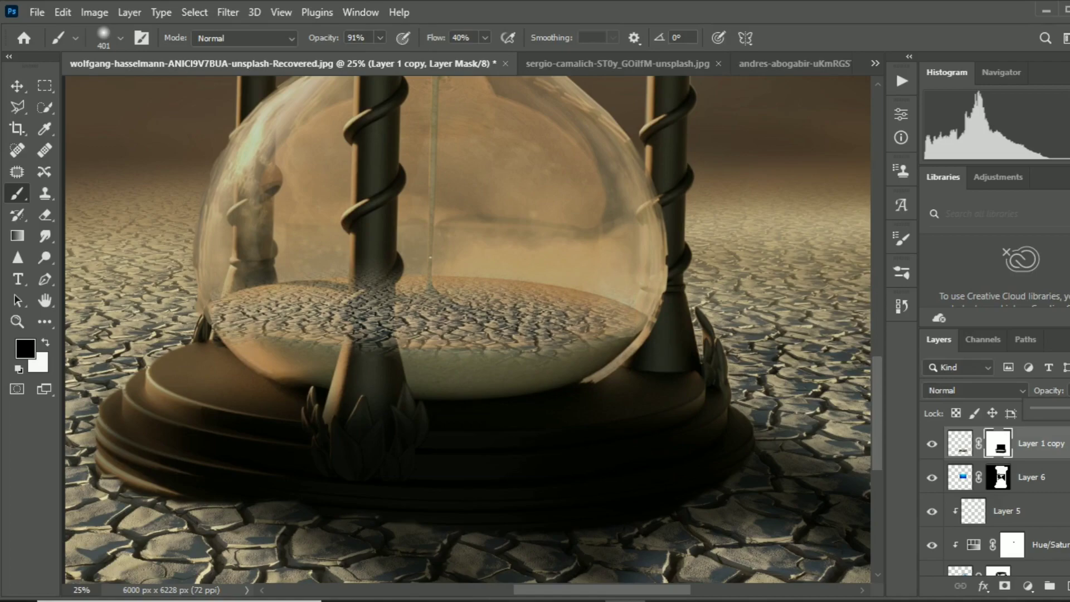
pyautogui.click(217, 278)
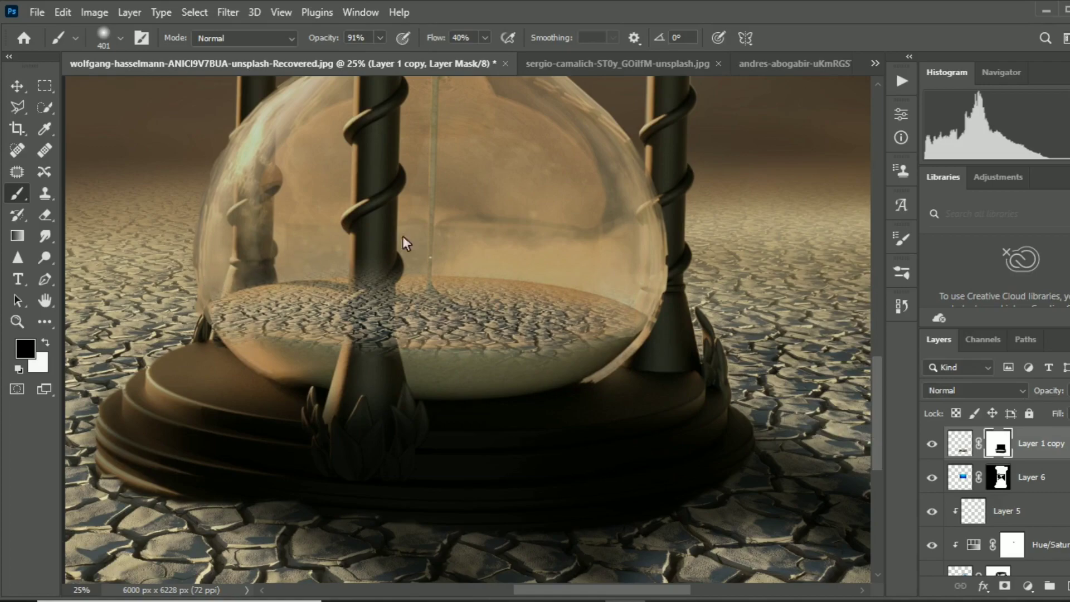
pyautogui.click(1066, 390)
pyautogui.moveTo(1059, 410); pyautogui.dragTo(1065, 418)
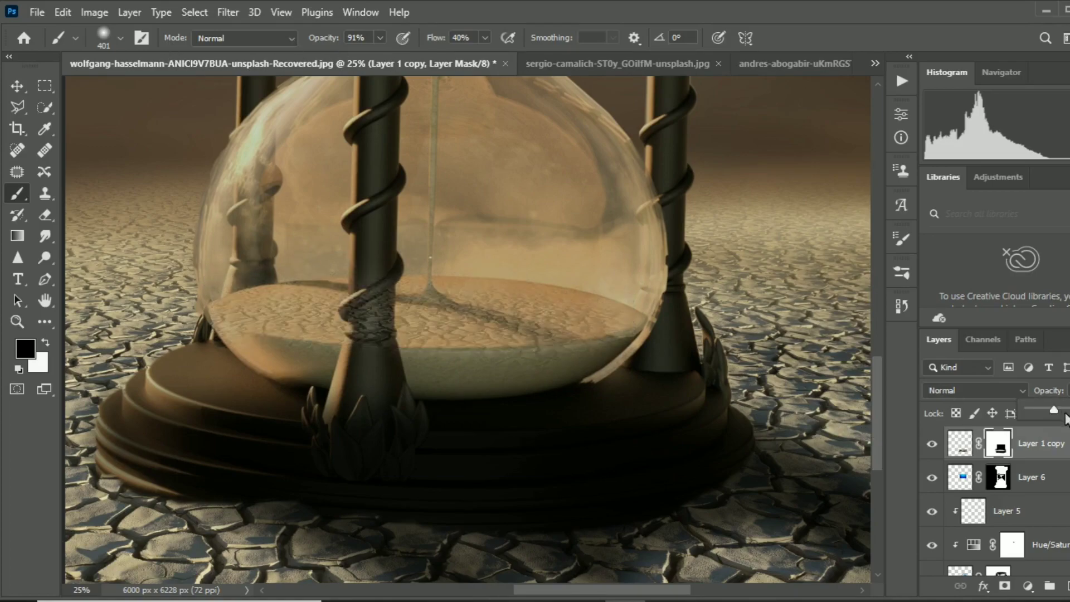
# Adjust the painting opacity and set the brush size to 67 px.
pyautogui.click(380, 37)
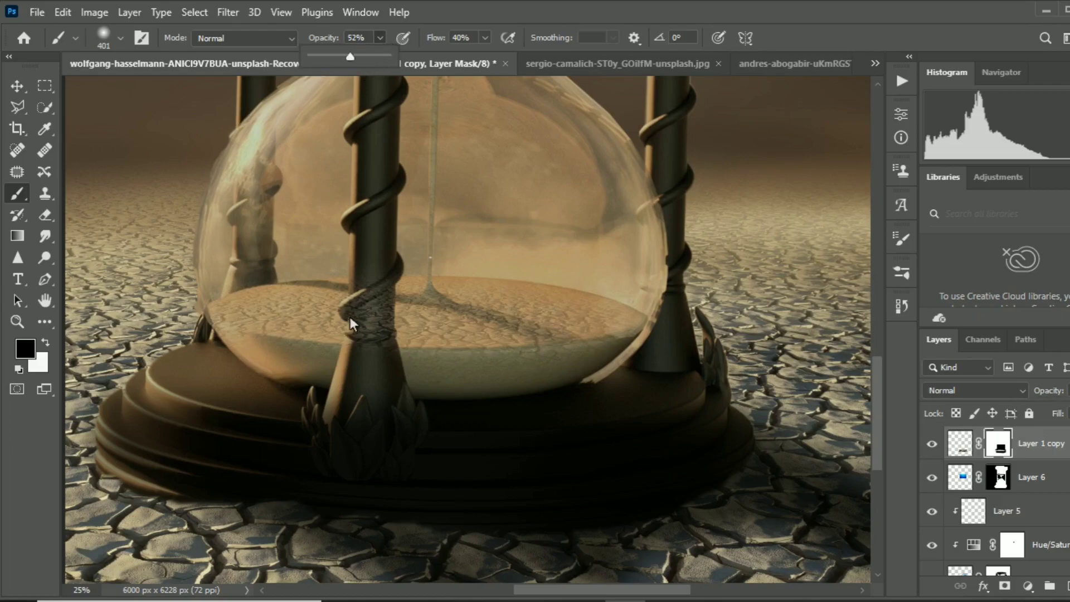
pyautogui.click(121, 38)
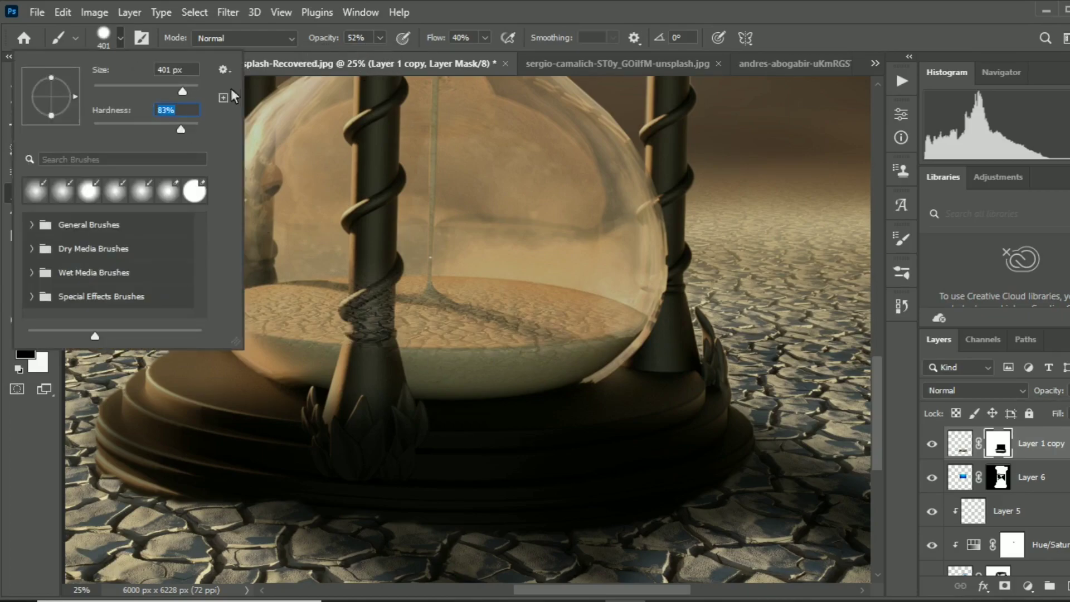
pyautogui.hotkey('shift', 'Tab')
pyautogui.write('67')
pyautogui.press('Return')
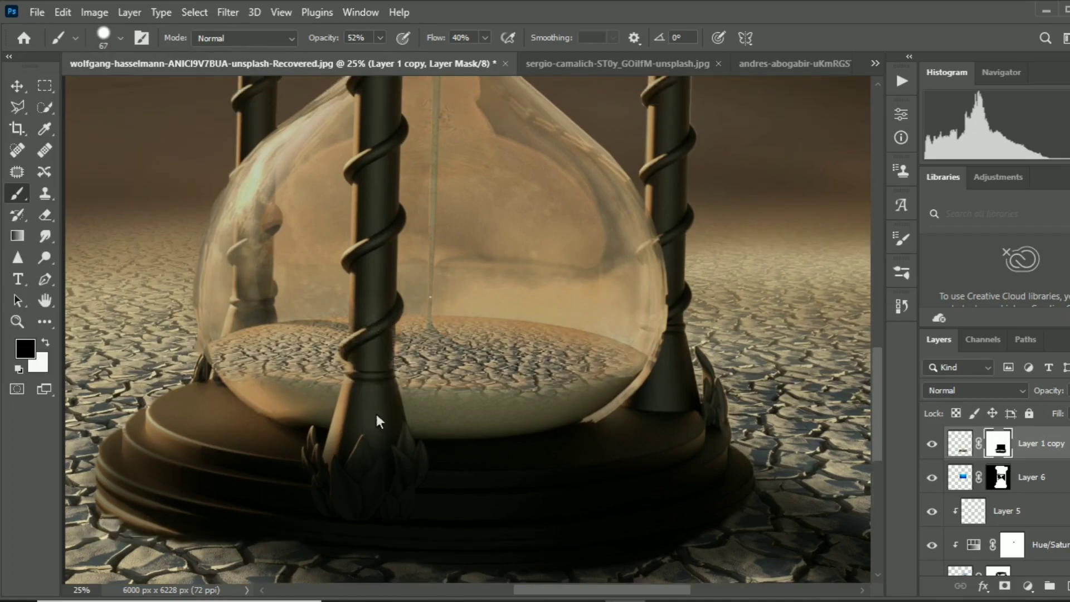
# Set Layer 1 copy's blend mode to Vivid Light for a golden ground.
pyautogui.click(1003, 390)
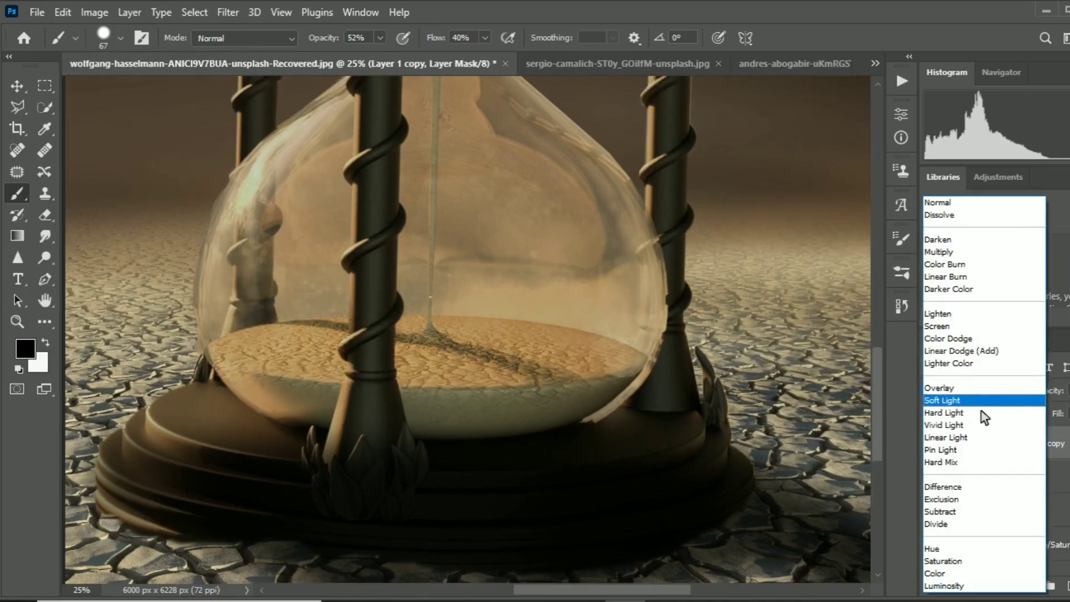
pyautogui.click(981, 429)
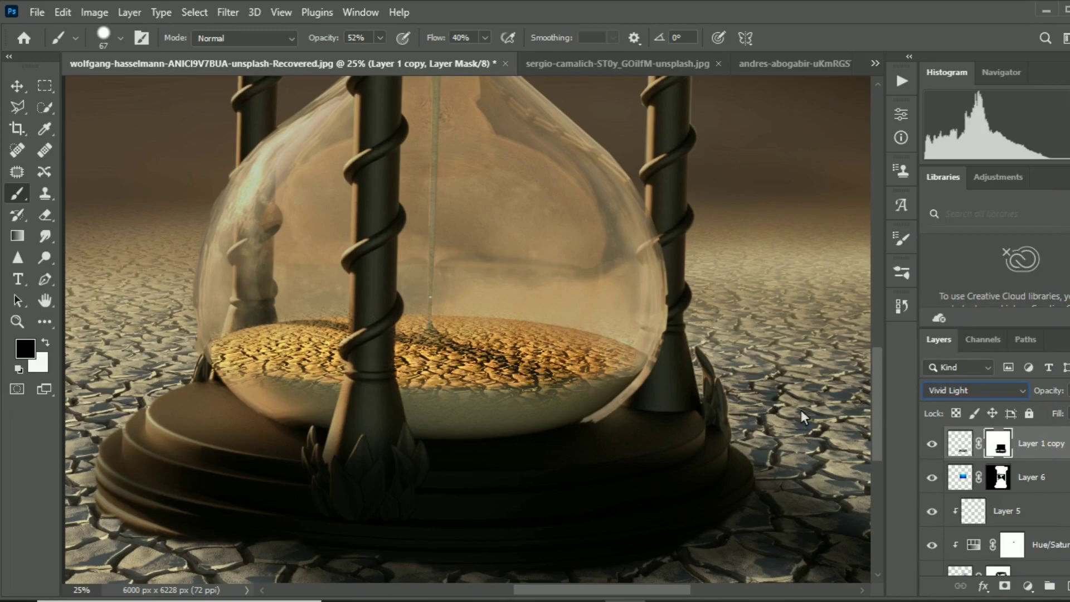
pyautogui.scroll(-3, 801, 410)
pyautogui.click(875, 63)
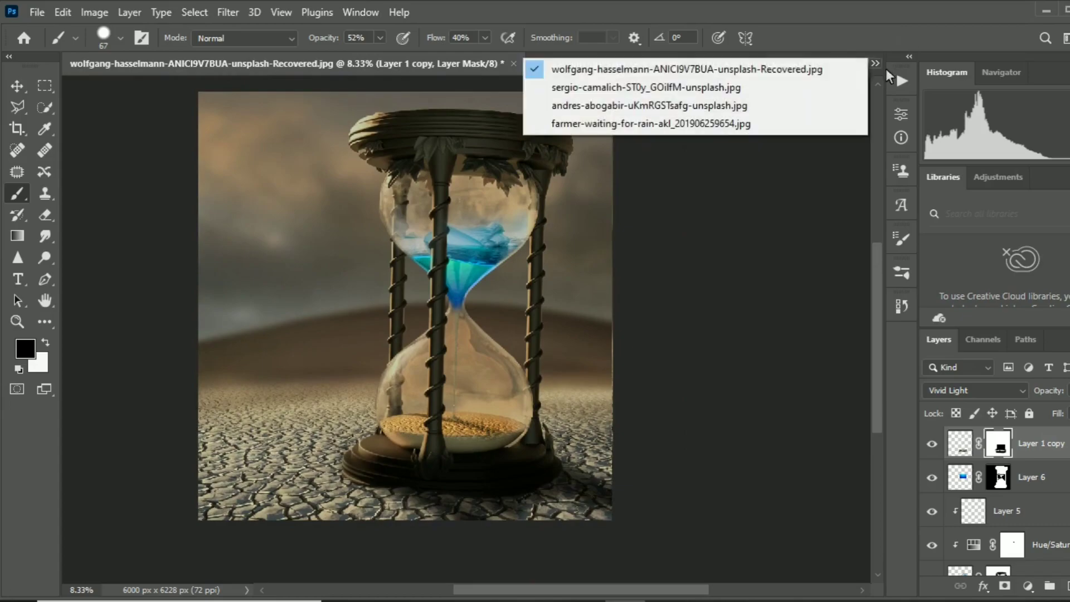
# Apply Filter > Sharpen to the farmer photo.
pyautogui.click(704, 122)
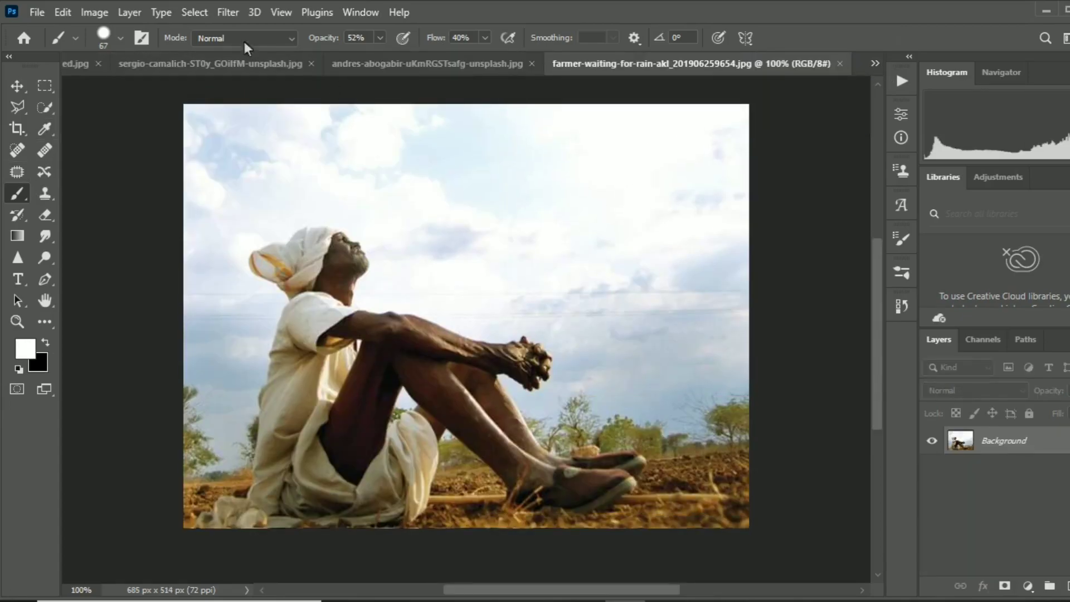
pyautogui.click(228, 12)
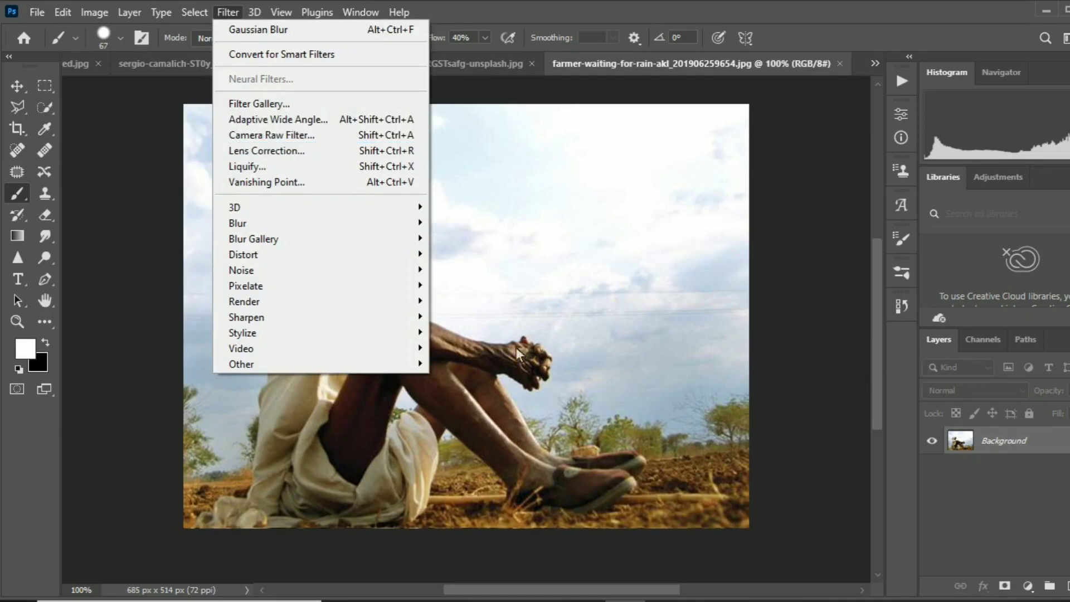
pyautogui.click(467, 334)
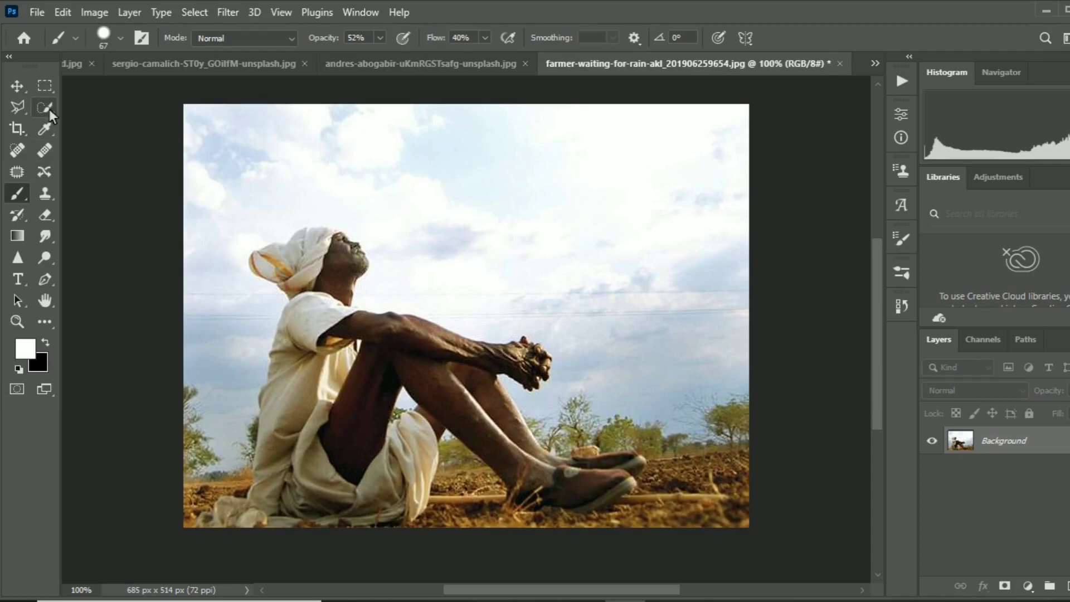
# Select the seated farmer from turban to shoes with a size-40 Quick Selection brush.
pyautogui.click(49, 108)
pyautogui.click(75, 38)
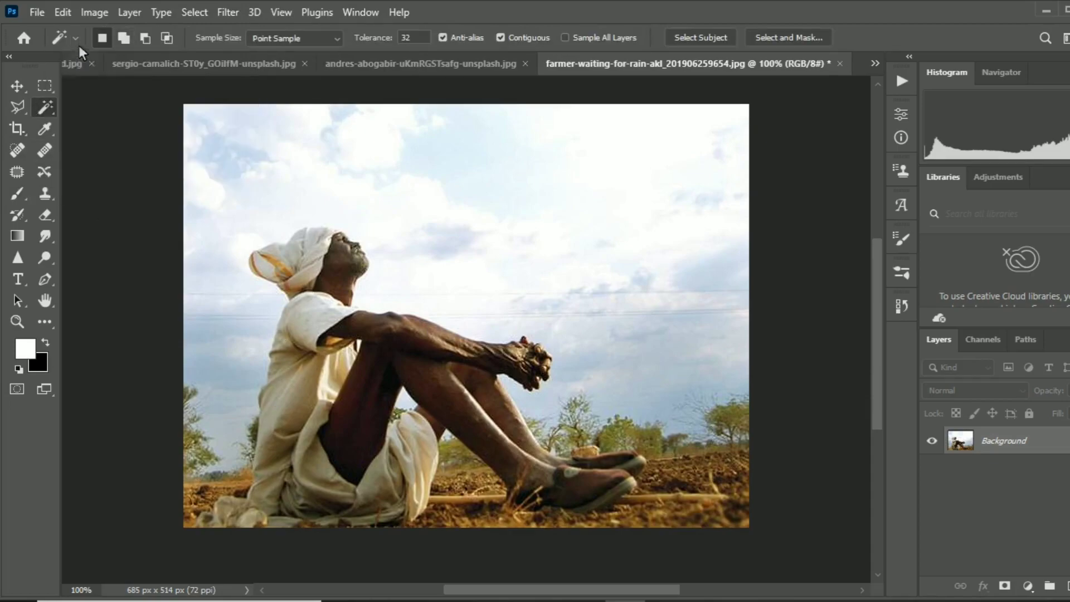
pyautogui.rightClick(45, 107)
pyautogui.click(81, 122)
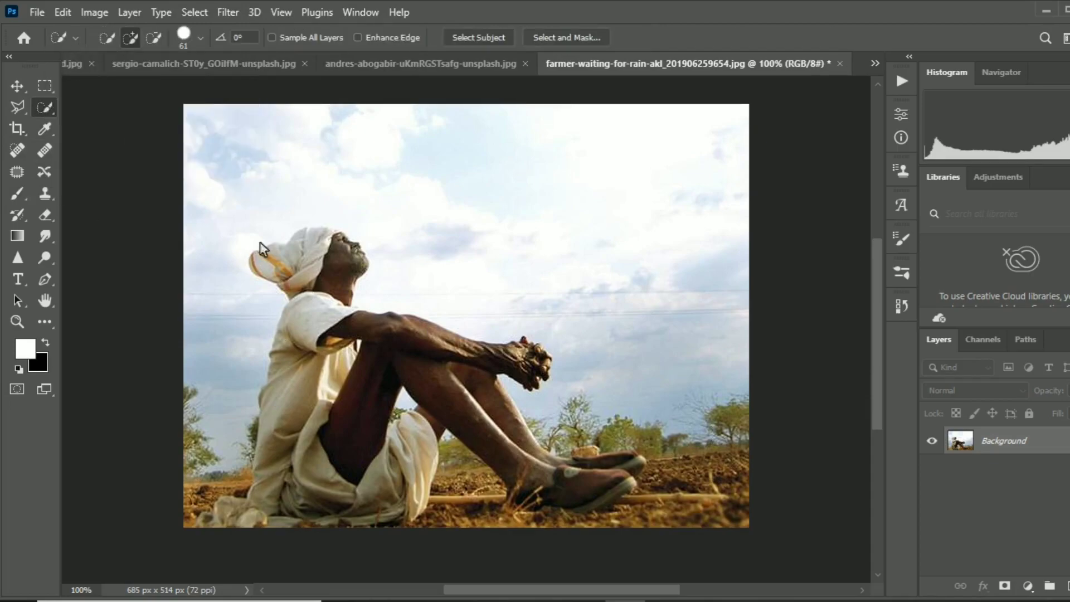
pyautogui.click(201, 38)
pyautogui.moveTo(159, 92); pyautogui.dragTo(155, 92)
pyautogui.moveTo(323, 262)
pyautogui.mouseDown()
pyautogui.moveTo(366, 487)
pyautogui.moveTo(454, 388)
pyautogui.mouseUp()
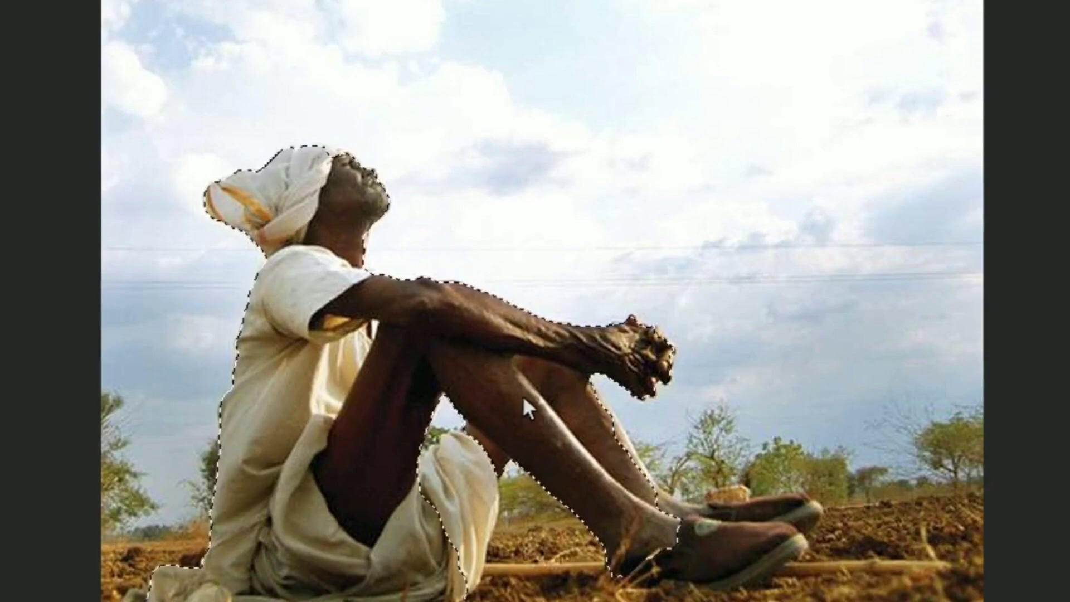
pyautogui.moveTo(523, 396); pyautogui.dragTo(674, 540)
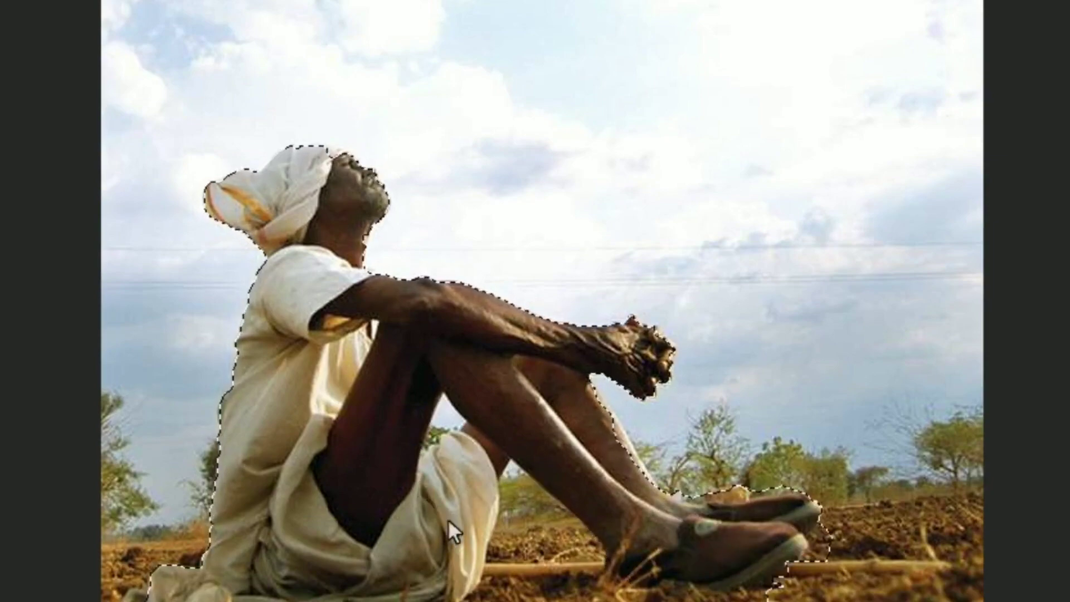
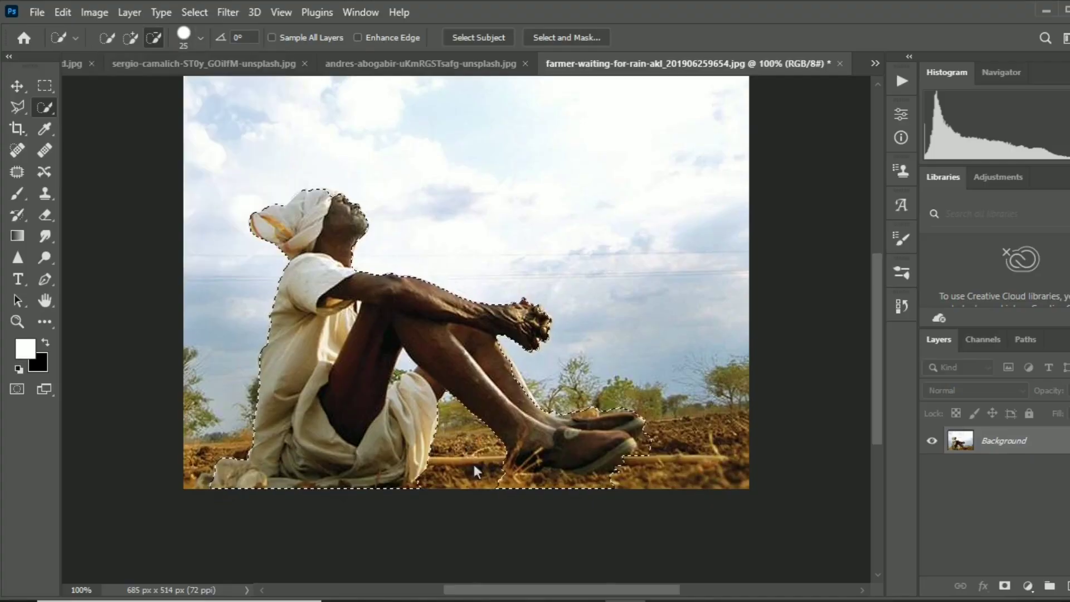
# Set a 13 px brush in Add to selection mode and list the hidden documents.
pyautogui.click(200, 37)
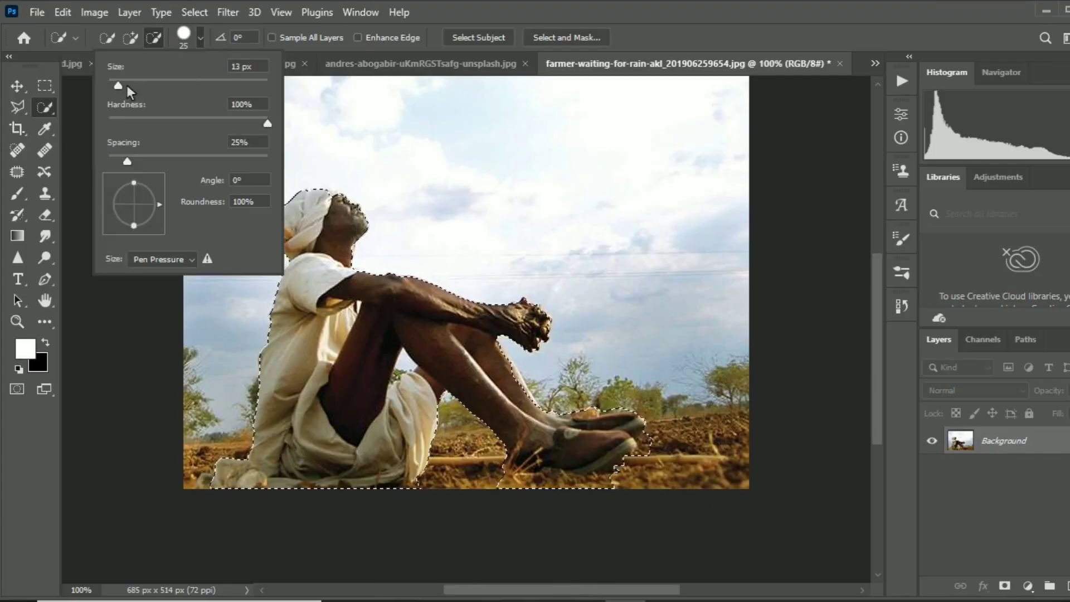
pyautogui.click(505, 313)
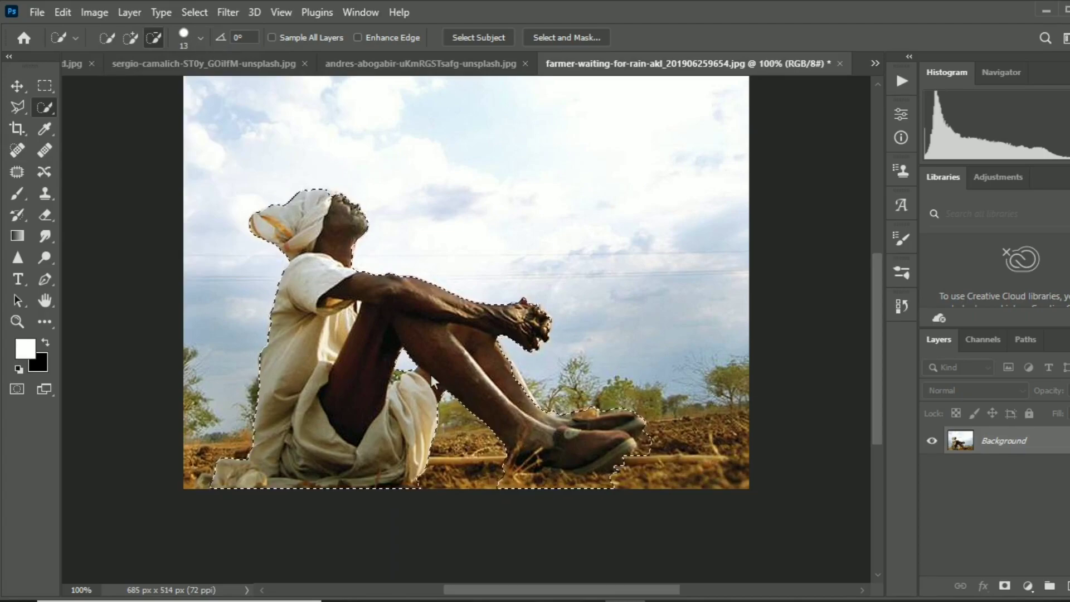
pyautogui.click(131, 38)
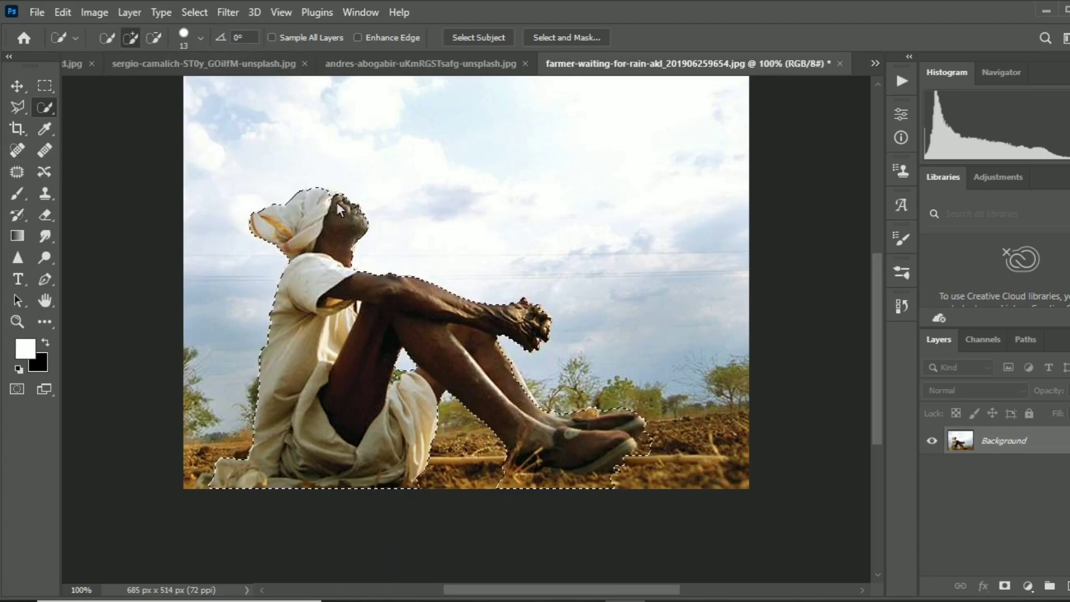
pyautogui.click(875, 63)
# Switch to the hourglass composite and make a first resize of the pasted farmer on Layer 7.
pyautogui.click(791, 69)
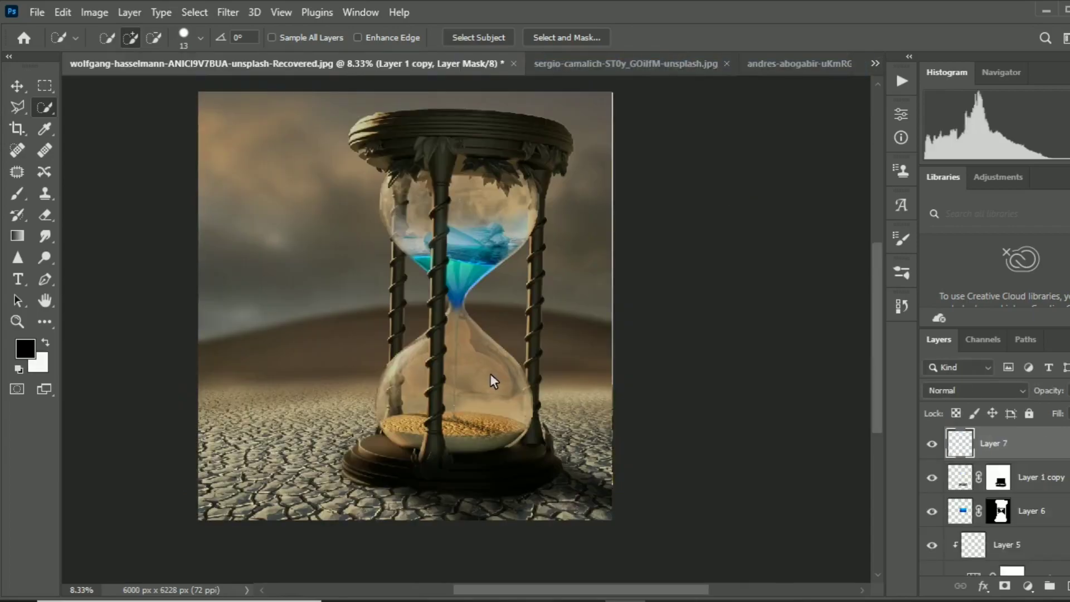
pyautogui.hotkey('ctrl', '+')
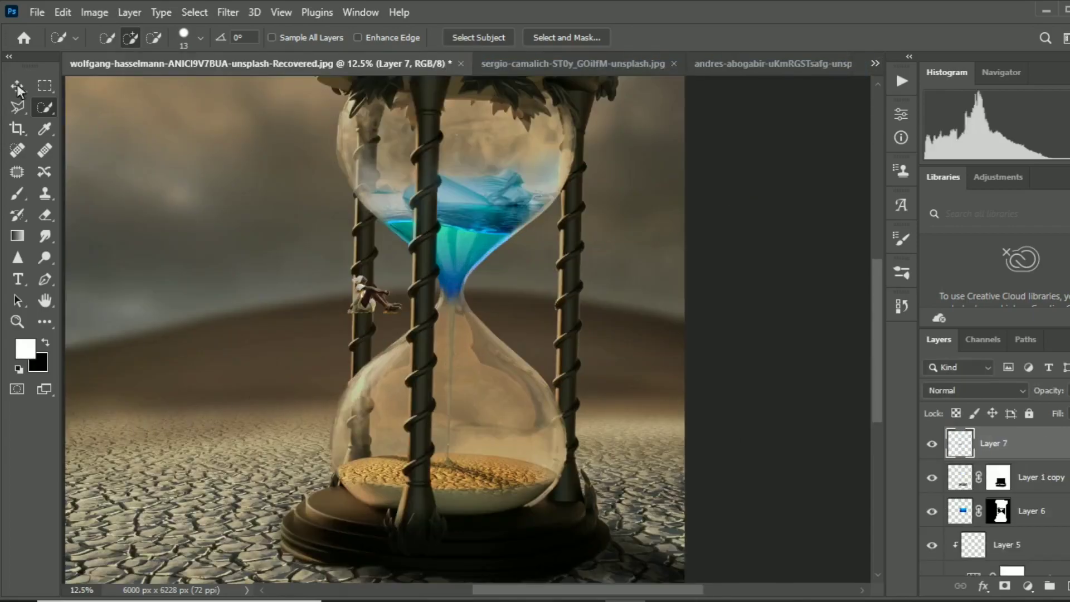
pyautogui.click(18, 86)
pyautogui.moveTo(410, 303); pyautogui.dragTo(643, 479)
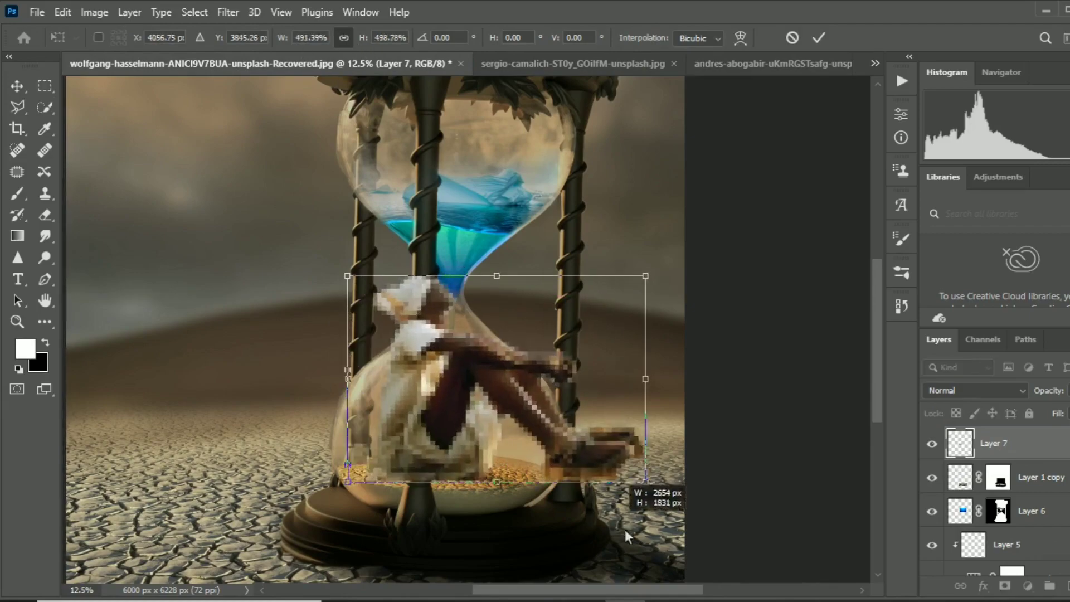
pyautogui.press('Return')
pyautogui.scroll(-1, 799, 428)
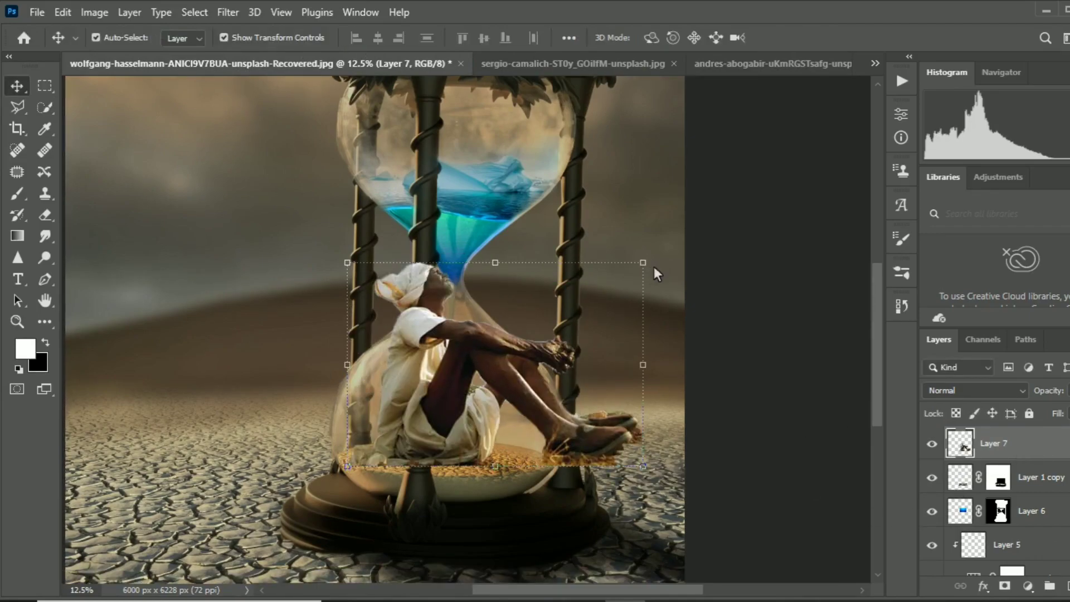
# Scale the farmer to about 37% and seat him on the cracked sand in the lower bulb.
pyautogui.moveTo(654, 273); pyautogui.dragTo(574, 365)
pyautogui.hotkey('ctrl', '+')
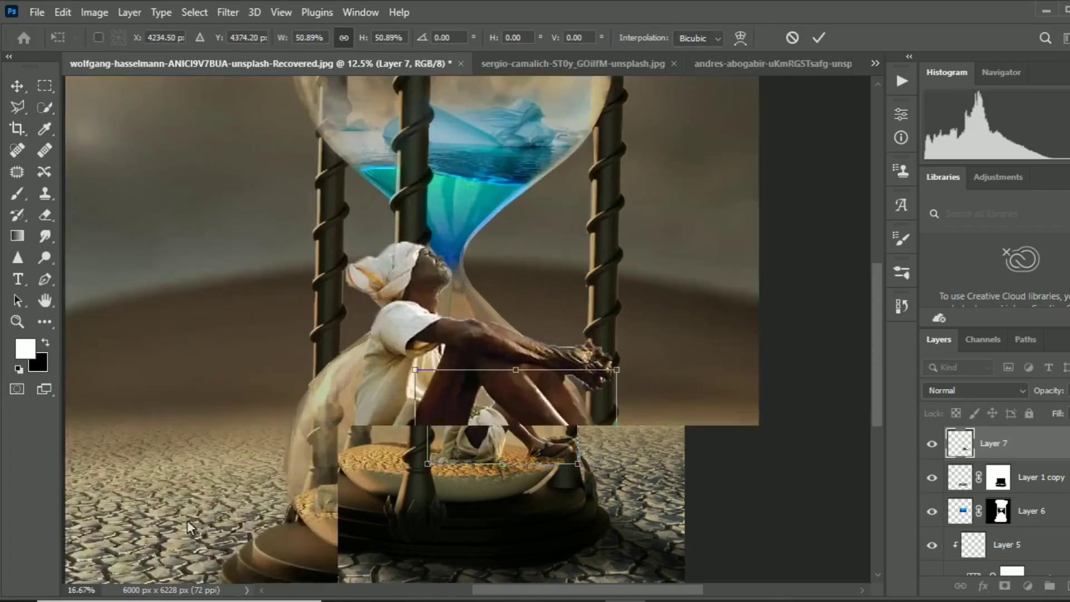
pyautogui.hotkey('ctrl', '+')
pyautogui.scroll(-3, 738, 375)
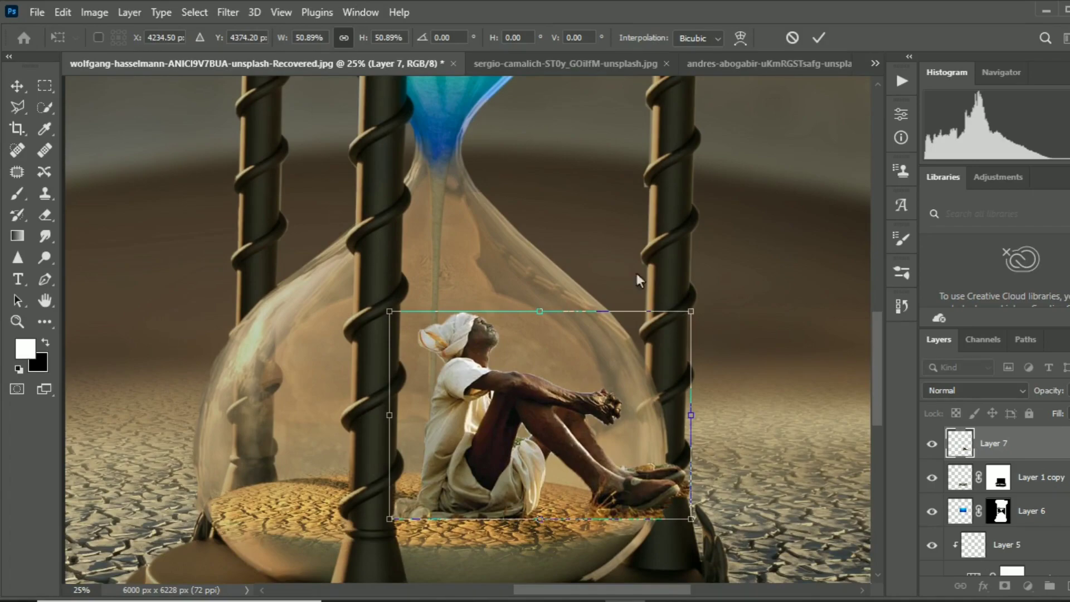
pyautogui.moveTo(693, 313); pyautogui.dragTo(602, 354)
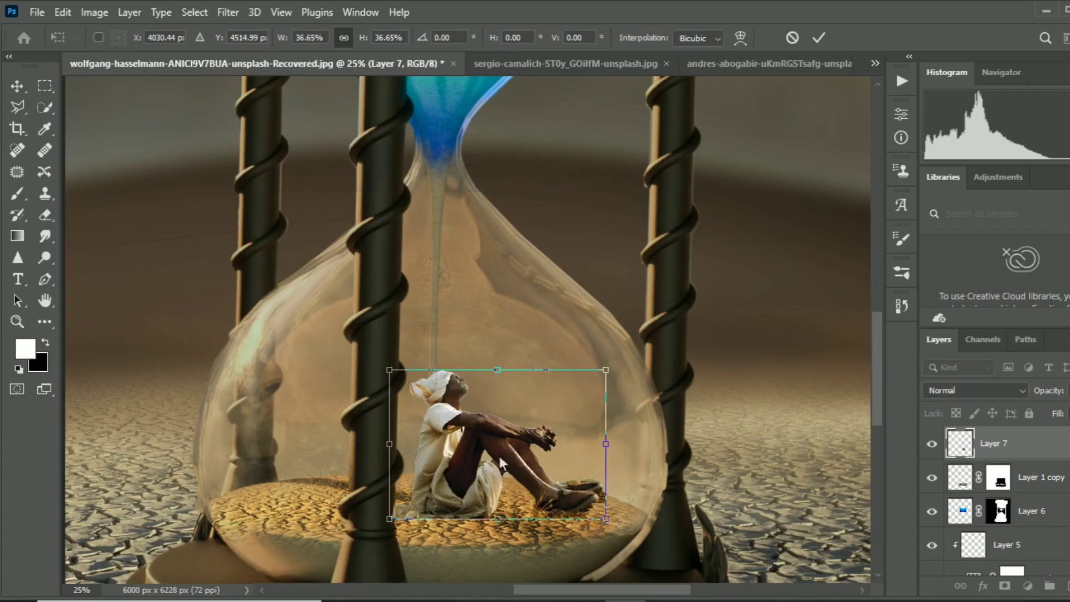
pyautogui.moveTo(481, 456); pyautogui.dragTo(490, 463)
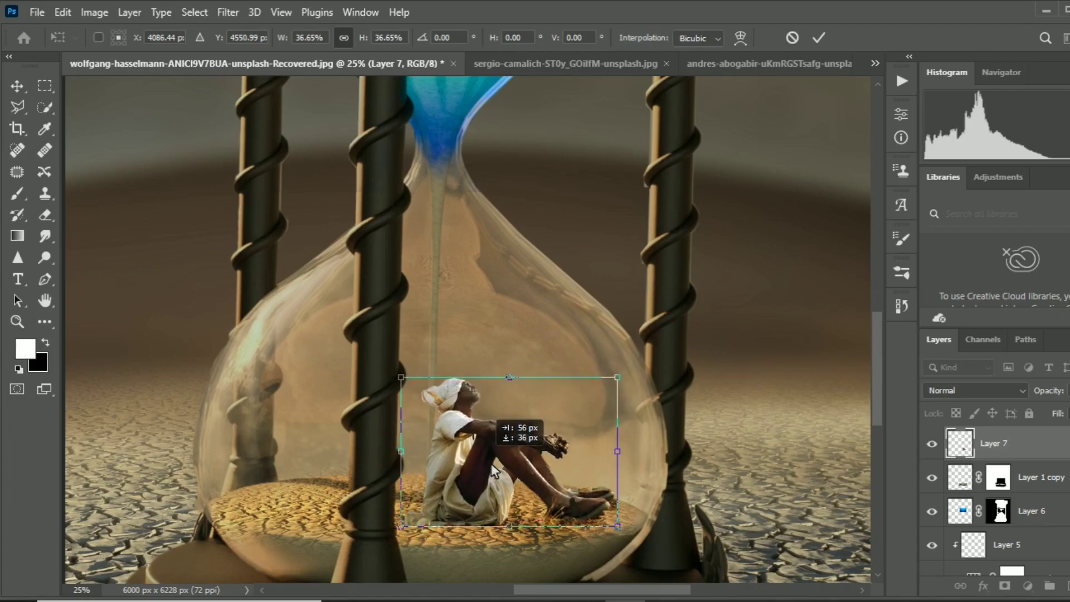
pyautogui.press('Return')
pyautogui.scroll(-2, 772, 165)
# Select the farmer's Layer 7 and switch to the Eraser tool.
pyautogui.scroll(-1, 695, 386)
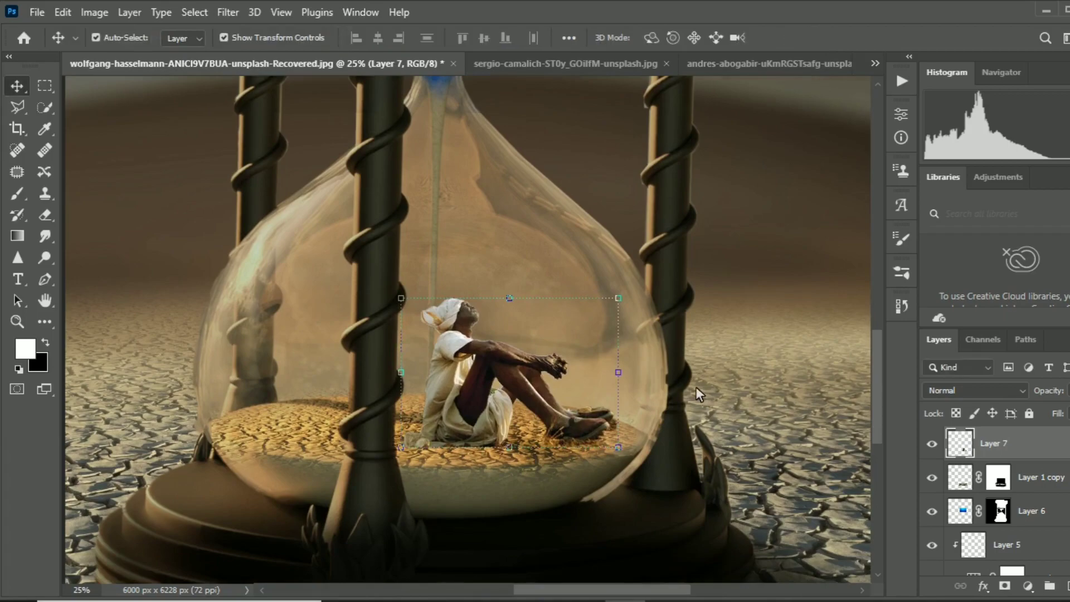
pyautogui.click(695, 386)
pyautogui.scroll(-1, 693, 390)
pyautogui.scroll(-1, 525, 383)
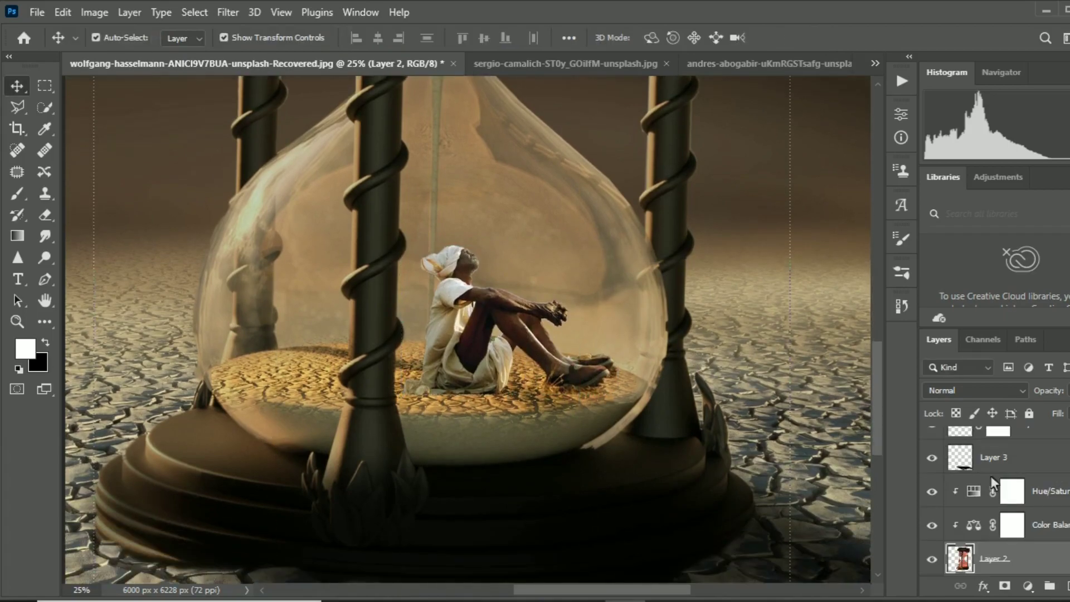
pyautogui.scroll(3, 1022, 487)
pyautogui.scroll(2, 1022, 487)
pyautogui.click(1024, 446)
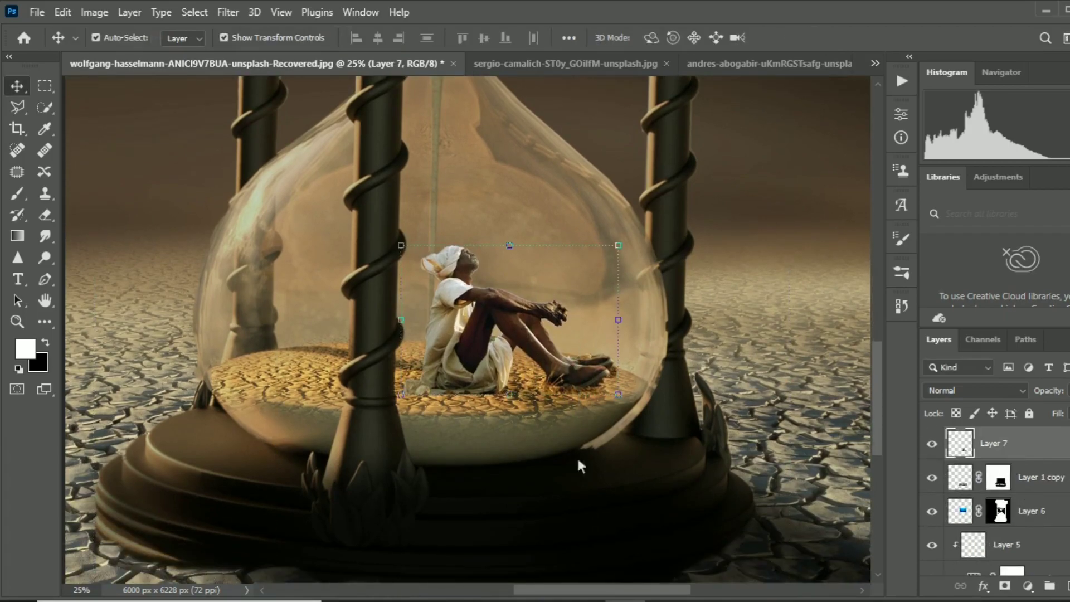
pyautogui.click(44, 215)
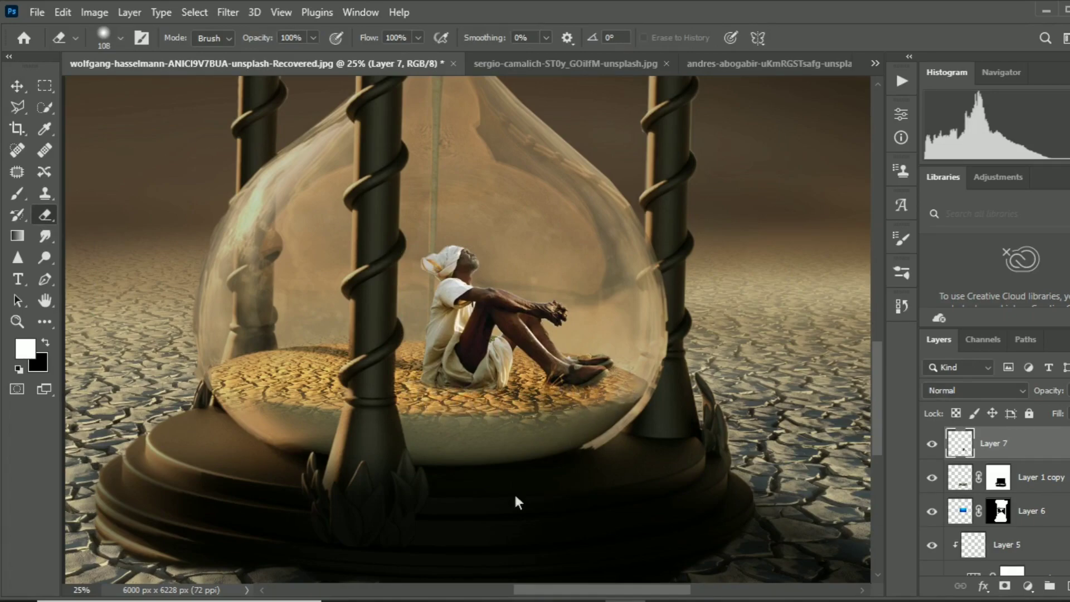
# Move the farmer up within the lower bulb and recommit his size with Free Transform.
pyautogui.hotkey('ctrl', '-')
pyautogui.hotkey('ctrl', '-')
pyautogui.hotkey('ctrl', '-')
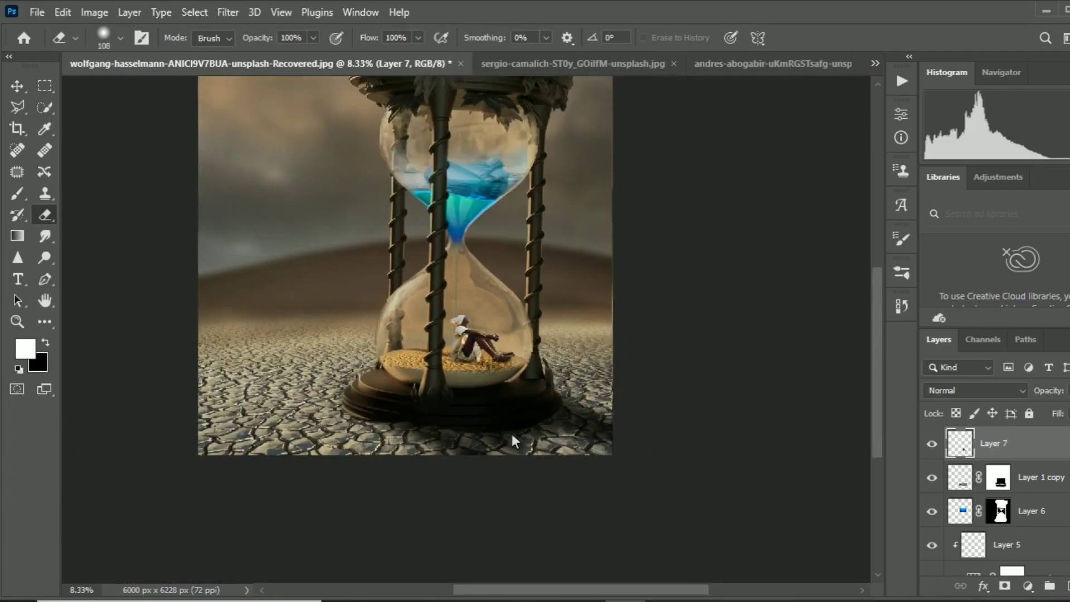
pyautogui.scroll(3, 512, 434)
pyautogui.hotkey('ctrl', '+')
pyautogui.hotkey('ctrl', '+')
pyautogui.hotkey('ctrl', '+')
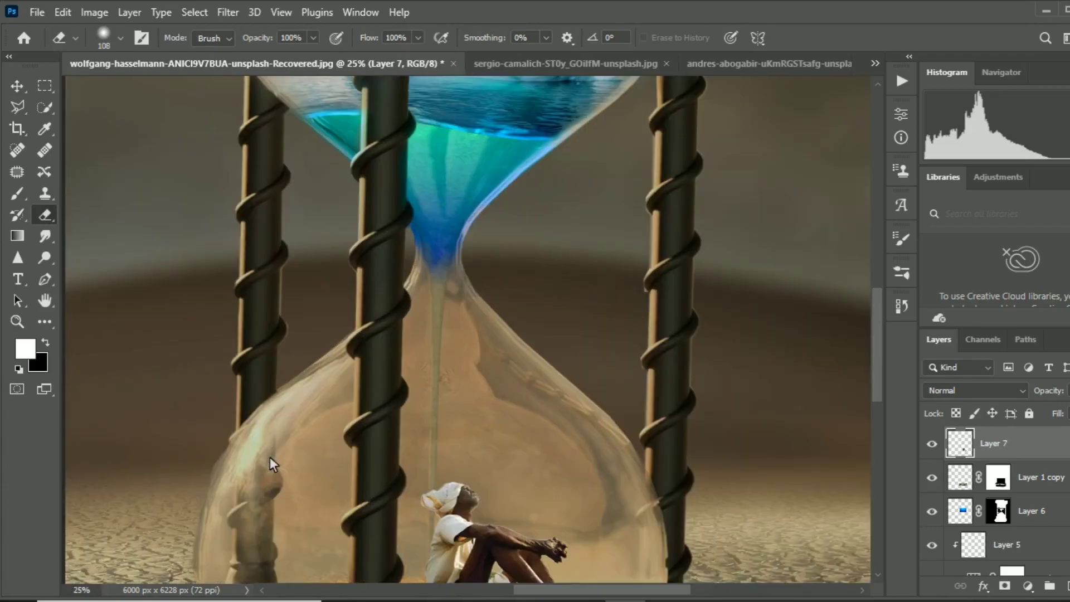
pyautogui.scroll(-1, 251, 434)
pyautogui.scroll(-1, 235, 412)
pyautogui.press('v')
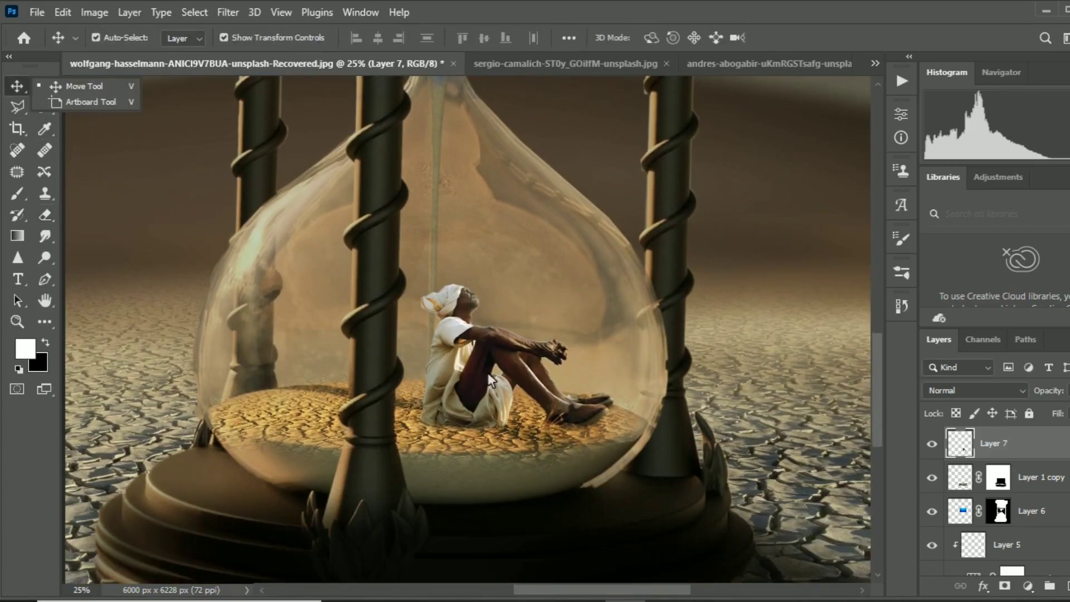
pyautogui.moveTo(487, 372)
pyautogui.mouseDown()
pyautogui.moveTo(460, 292)
pyautogui.moveTo(492, 251)
pyautogui.moveTo(486, 265)
pyautogui.mouseUp()
pyautogui.hotkey('ctrl', 't')
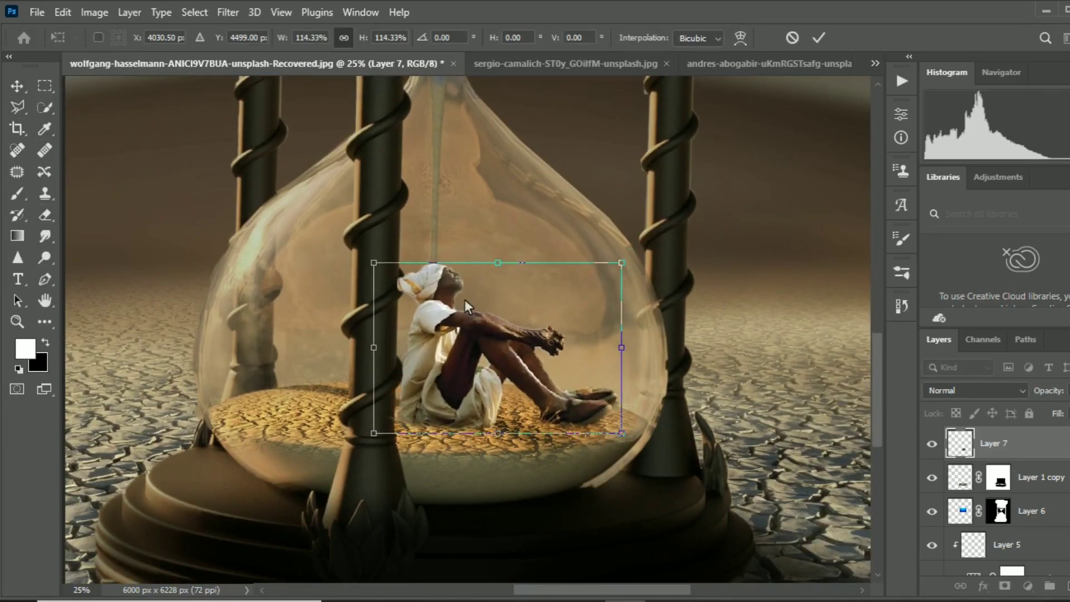
pyautogui.press('Return')
# Choose the standard 108 px Eraser, nudge the farmer slightly, and reselect Layer 7.
pyautogui.press('e')
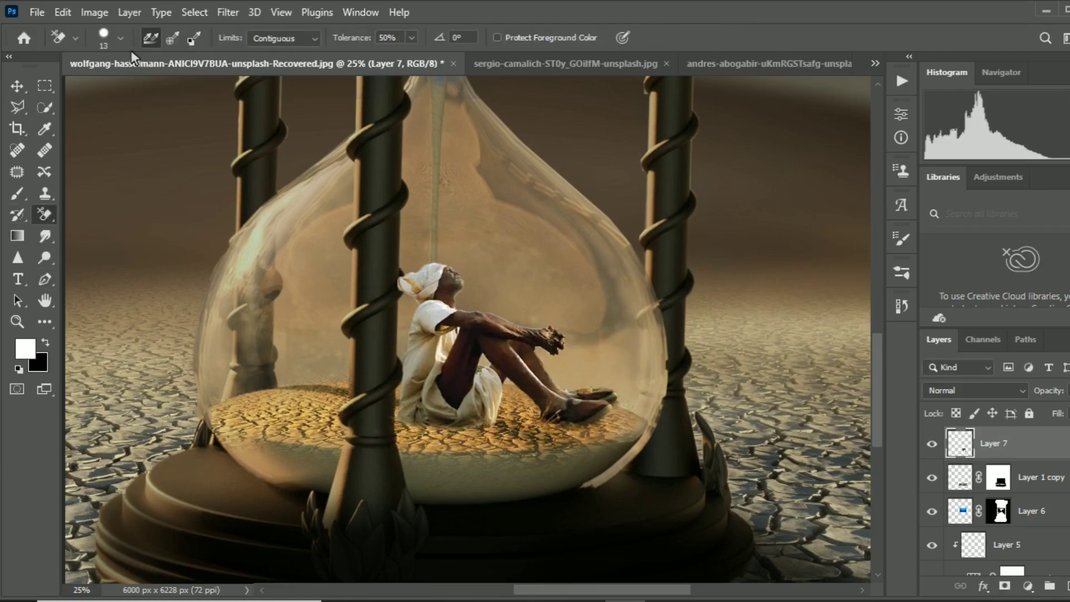
pyautogui.rightClick(45, 215)
pyautogui.click(106, 215)
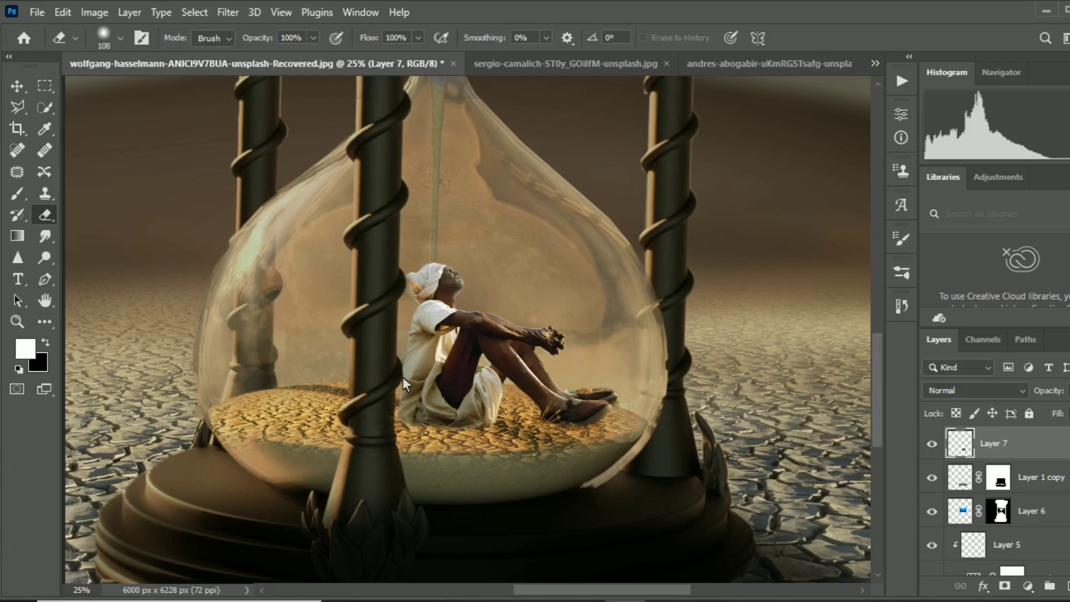
pyautogui.click(18, 86)
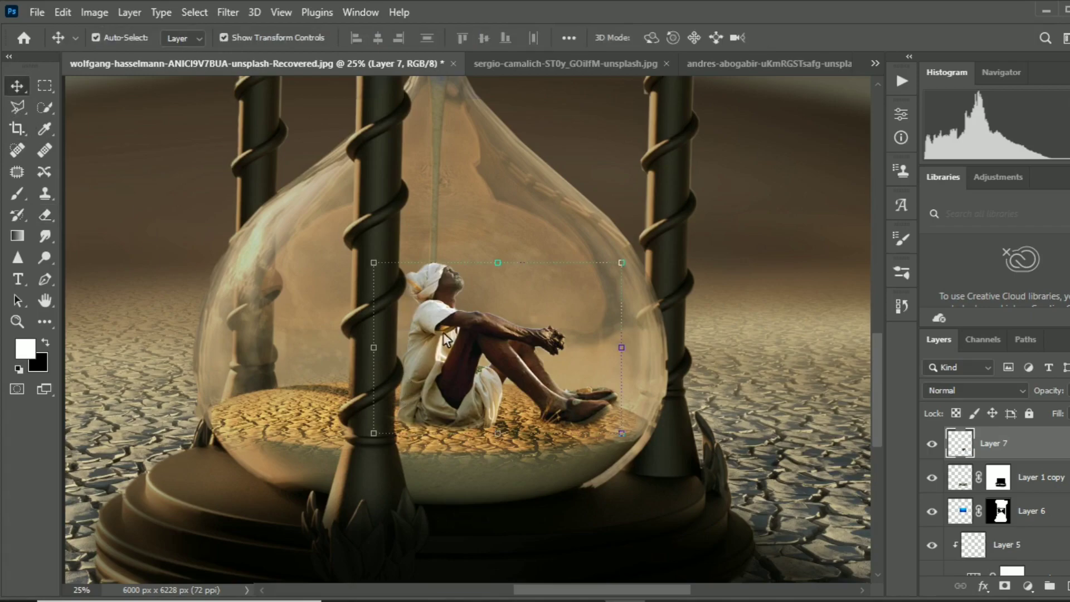
pyautogui.moveTo(444, 336); pyautogui.dragTo(440, 334)
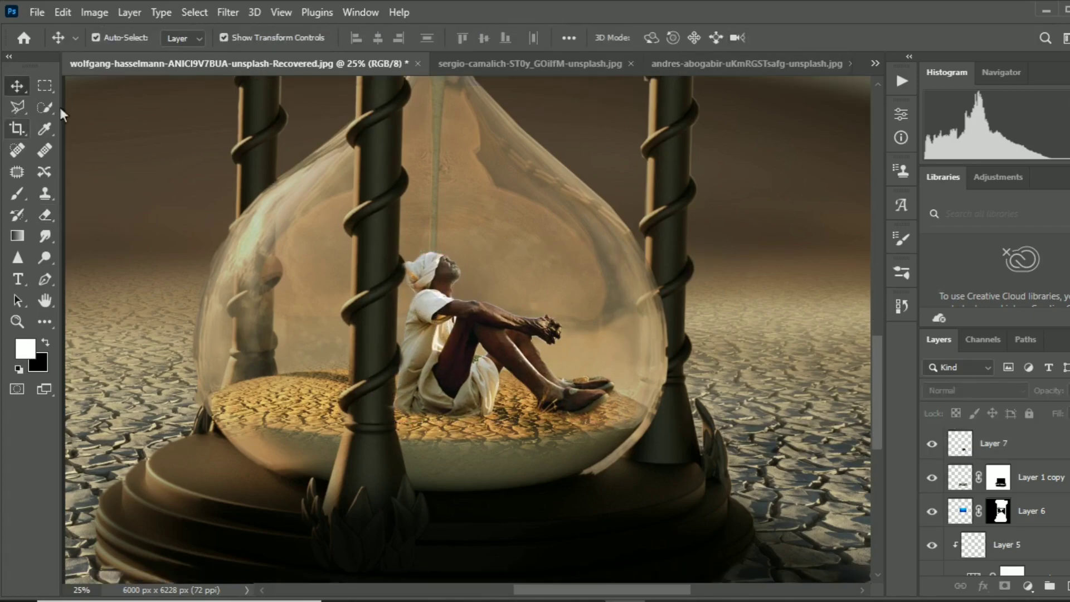
pyautogui.press('e')
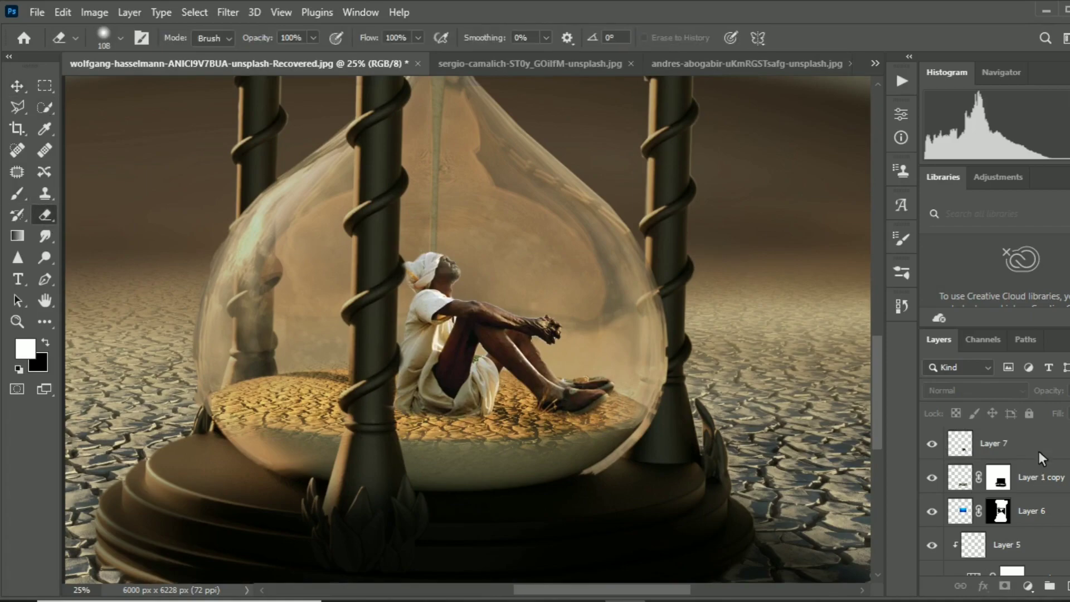
pyautogui.click(1039, 450)
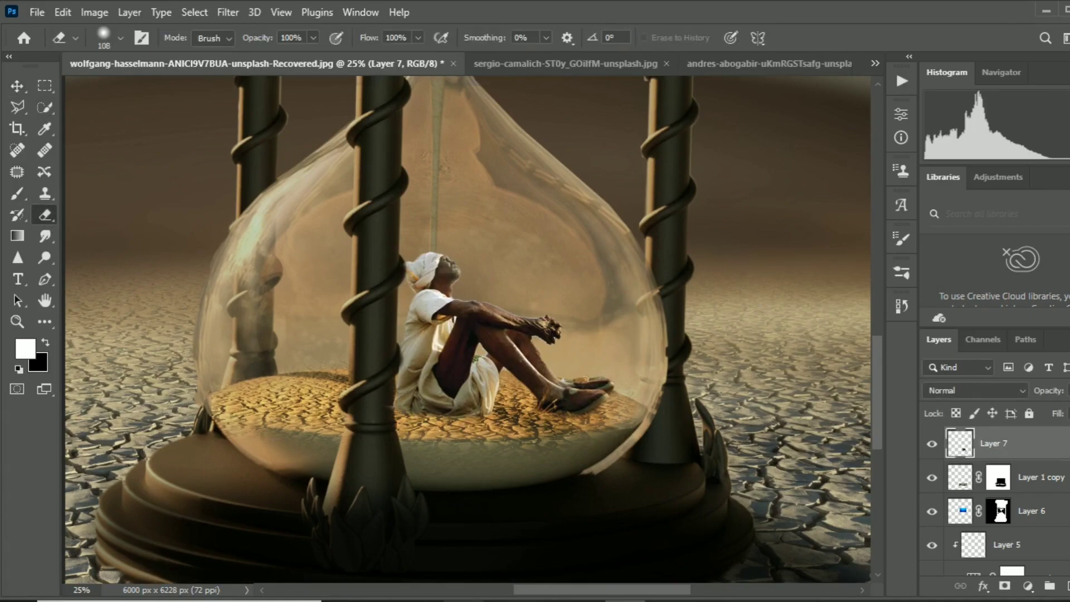
pyautogui.hotkey('ctrl', '-')
pyautogui.hotkey('ctrl', '-')
pyautogui.hotkey('ctrl', '-')
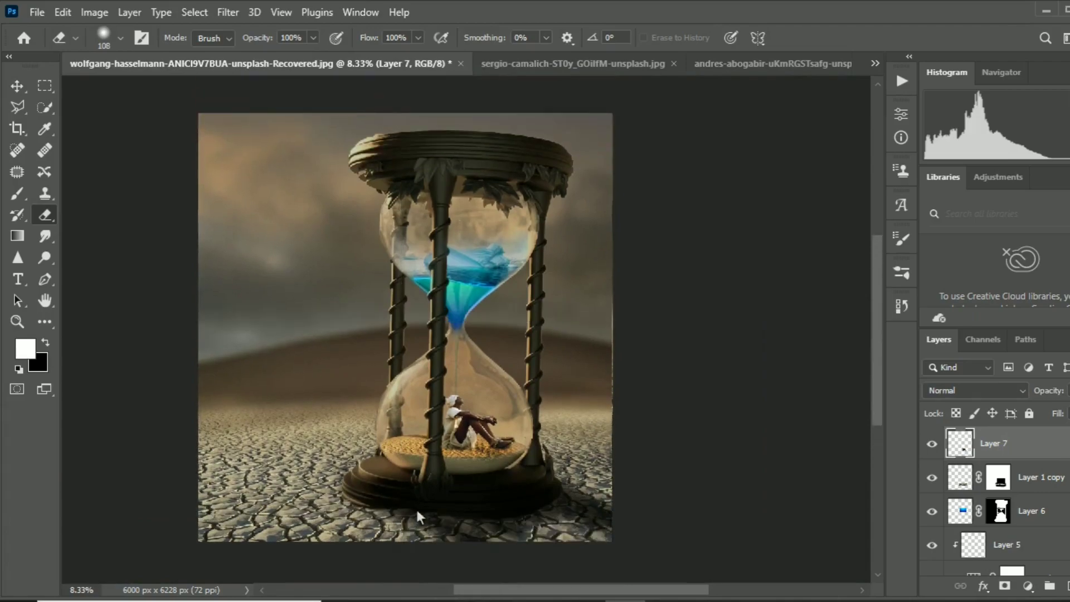
pyautogui.moveTo(555, 590); pyautogui.dragTo(548, 586)
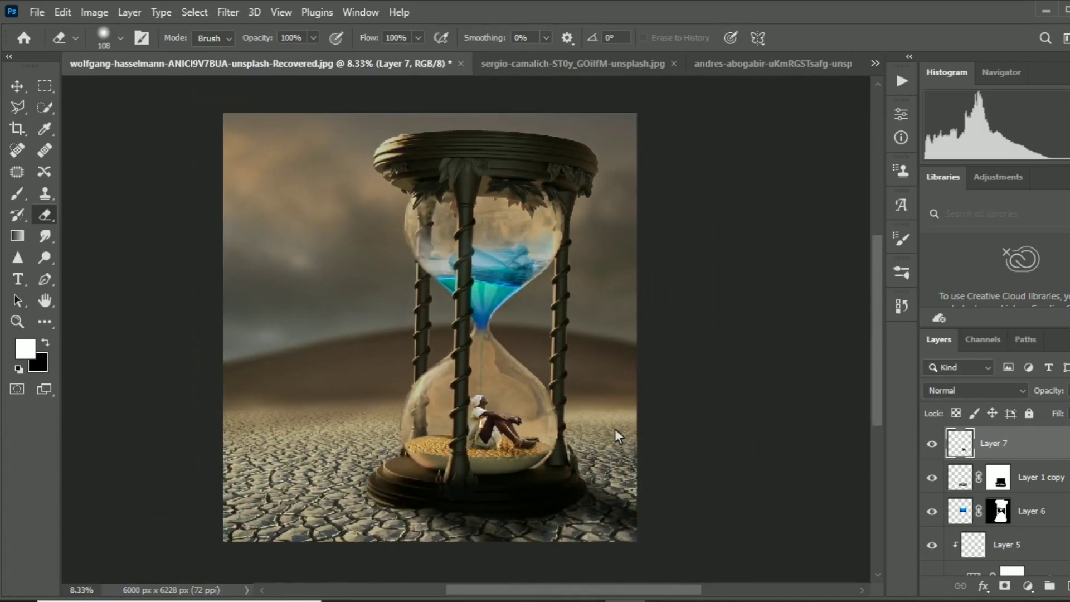
pyautogui.scroll(-1, 590, 442)
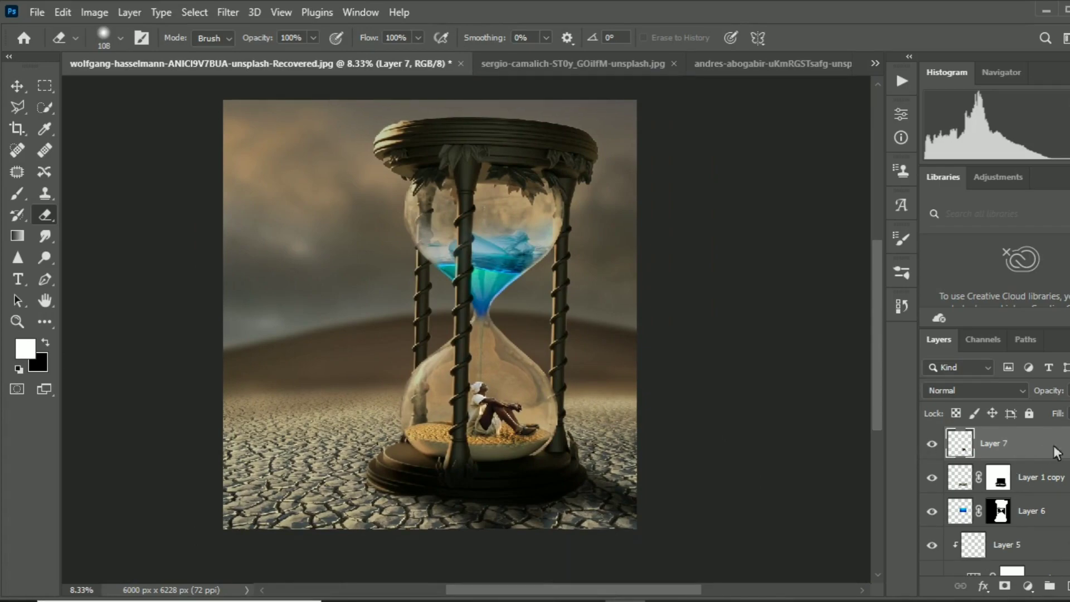
# Add a Brightness/Contrast adjustment layer with Brightness 27 and Contrast 33.
pyautogui.click(1028, 586)
pyautogui.click(1049, 348)
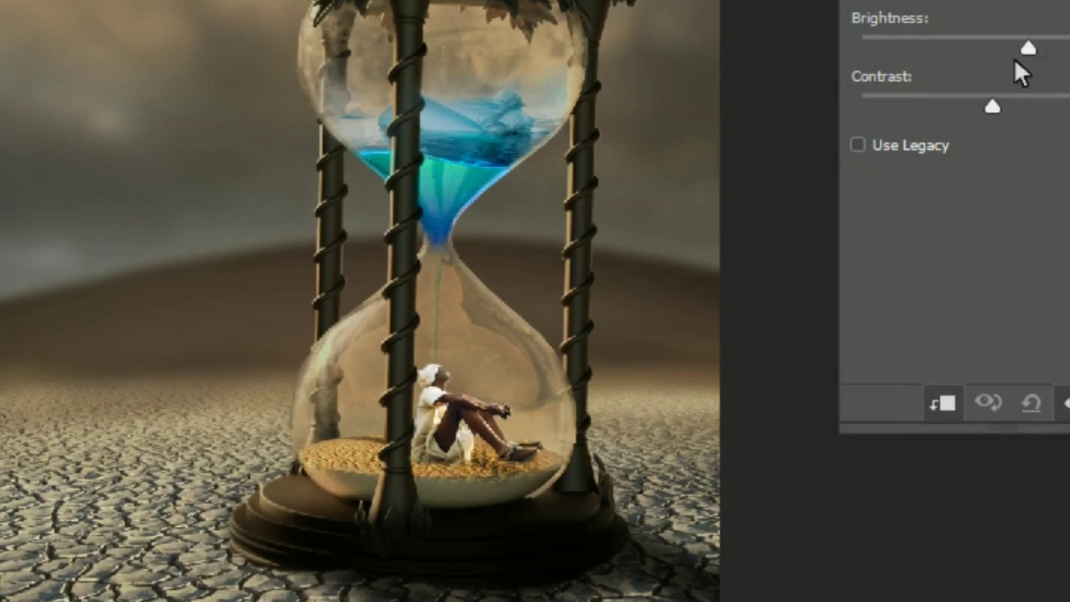
pyautogui.moveTo(1033, 53); pyautogui.dragTo(998, 49)
pyautogui.moveTo(992, 107)
pyautogui.mouseDown()
pyautogui.moveTo(955, 116)
pyautogui.moveTo(1057, 116)
pyautogui.mouseUp()
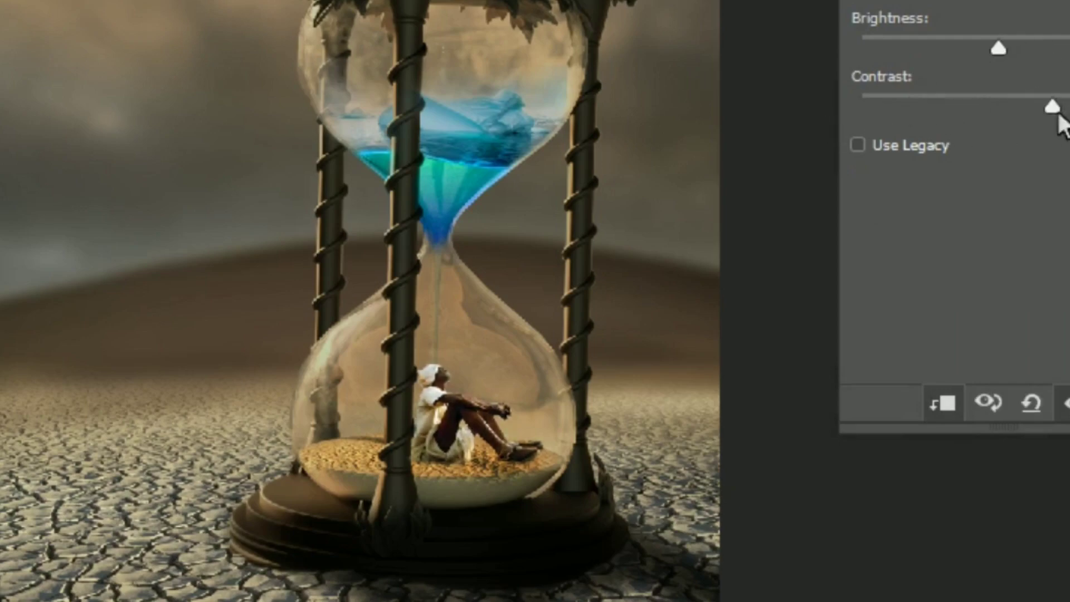
pyautogui.moveTo(1038, 39); pyautogui.dragTo(1035, 42)
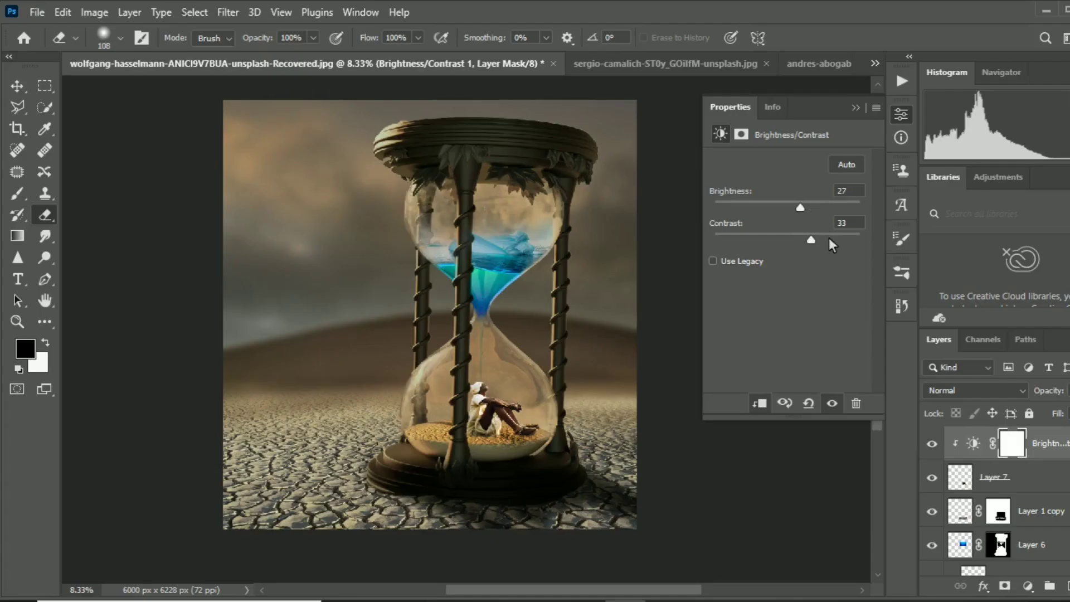
pyautogui.click(857, 108)
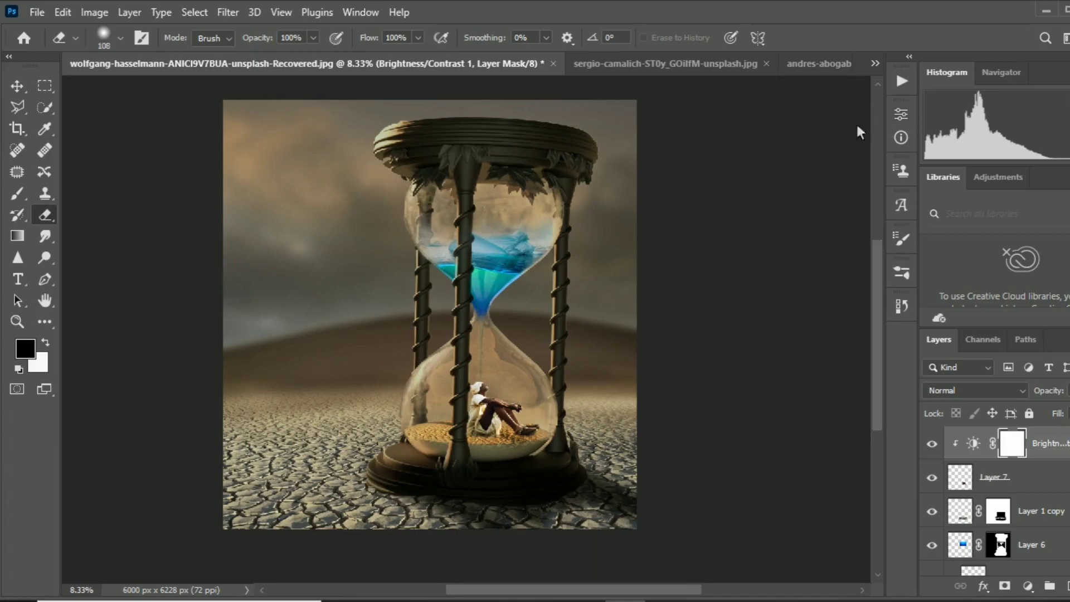
# Zoom into the lower bulb and select Layer 2 for retouching.
pyautogui.scroll(-2, 761, 360)
pyautogui.hotkey('ctrl', '+')
pyautogui.hotkey('ctrl', '+')
pyautogui.hotkey('ctrl', '+')
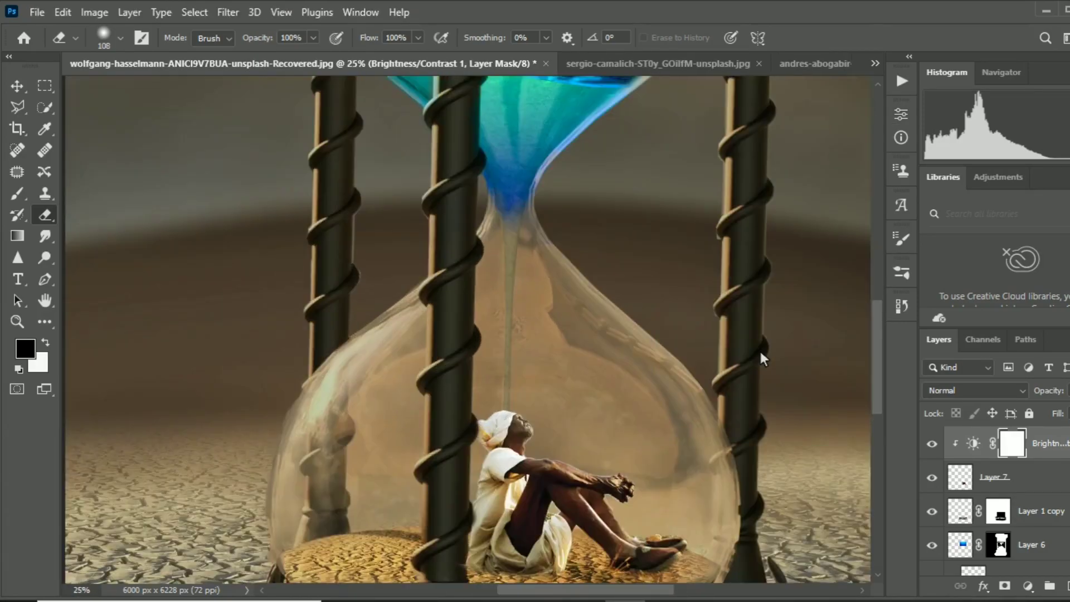
pyautogui.hotkey('ctrl', '+')
pyautogui.scroll(-2, 707, 406)
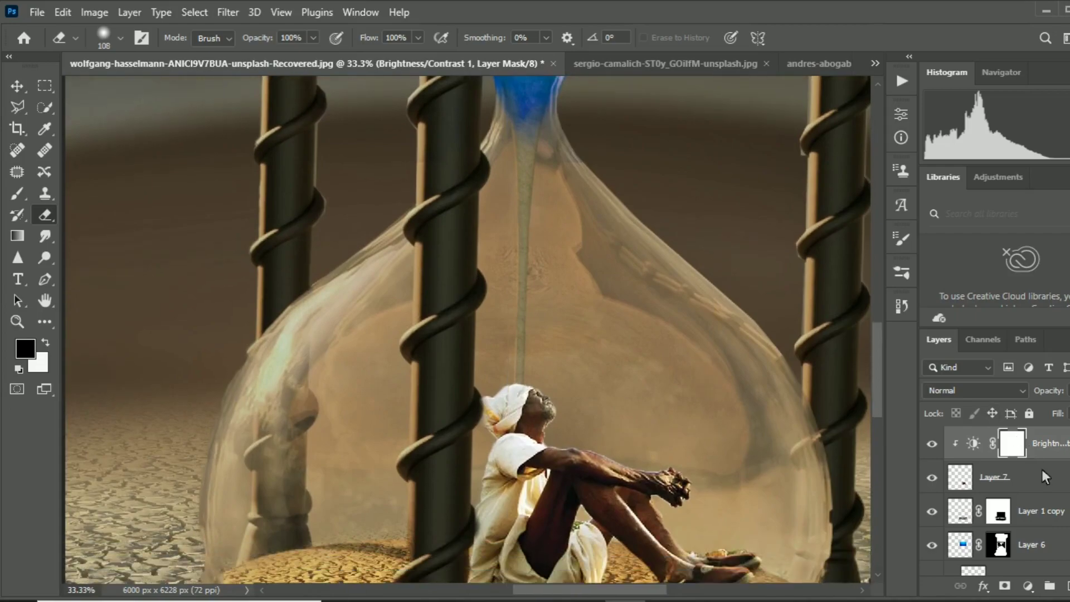
pyautogui.scroll(-3, 1022, 517)
pyautogui.scroll(-2, 1024, 518)
pyautogui.click(1003, 478)
# Swap the colours and set up the Healing Brush at 134 px.
pyautogui.press('x')
pyautogui.scroll(1, 468, 329)
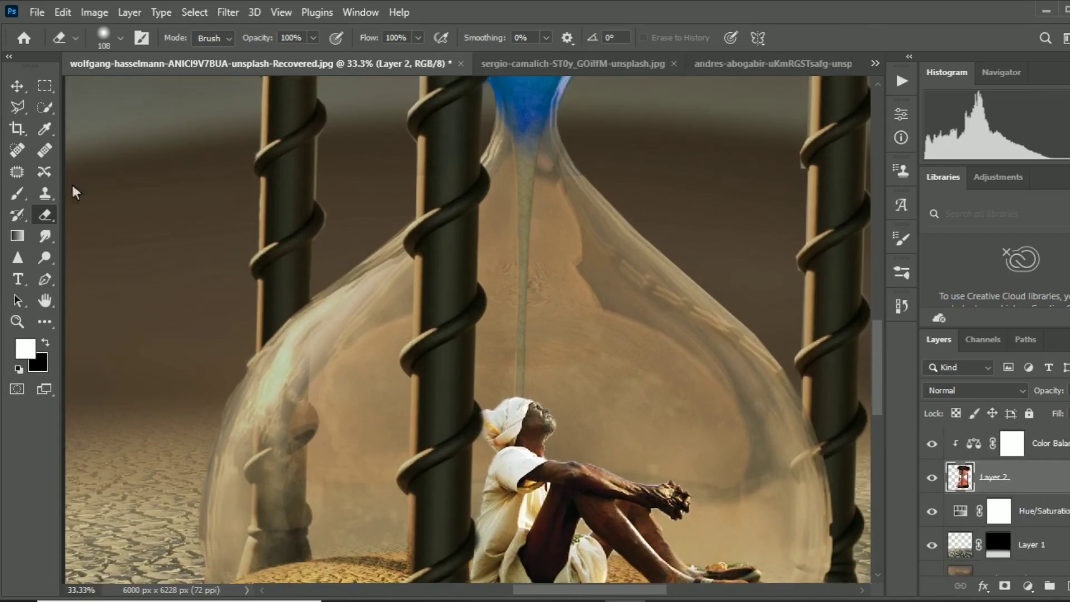
pyautogui.press('j')
pyautogui.press('j')
pyautogui.click(120, 38)
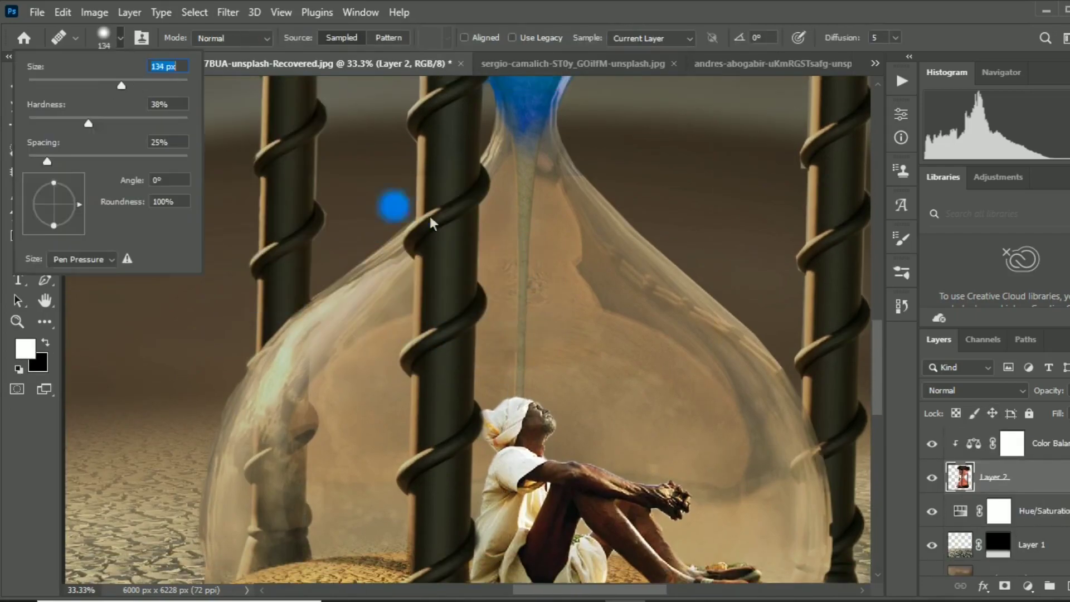
pyautogui.click(533, 179)
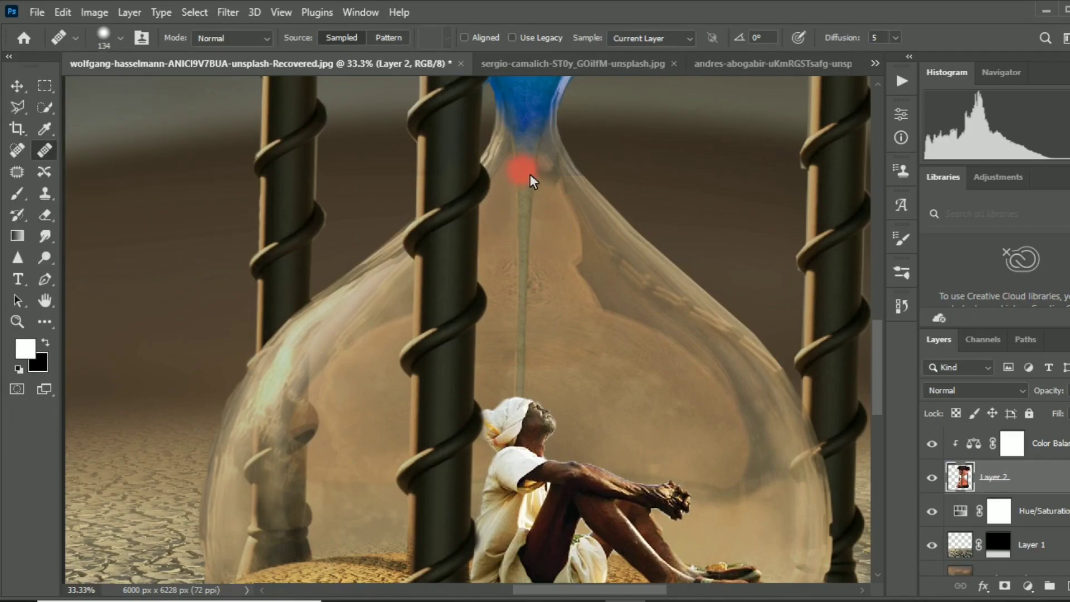
# Paint out the thin sand stream down to the farmer's head and zoom out.
pyautogui.moveTo(519, 214)
pyautogui.mouseDown()
pyautogui.moveTo(531, 240)
pyautogui.moveTo(522, 329)
pyautogui.mouseUp()
pyautogui.moveTo(536, 397); pyautogui.dragTo(534, 400)
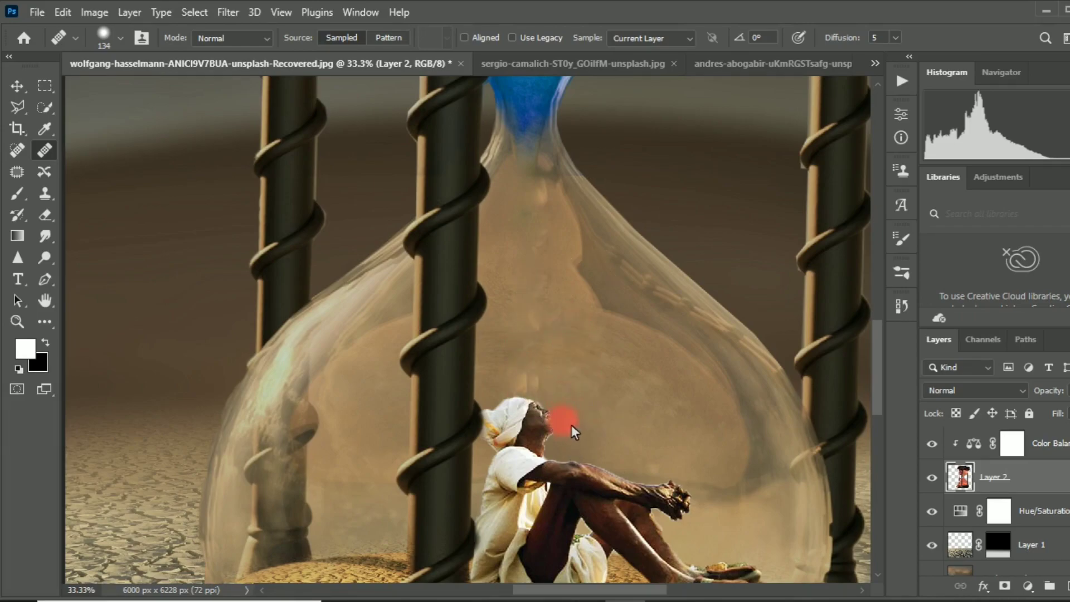
pyautogui.click(566, 327)
pyautogui.click(545, 211)
pyautogui.click(582, 309)
pyautogui.hotkey('ctrl', '-')
pyautogui.hotkey('ctrl', '-')
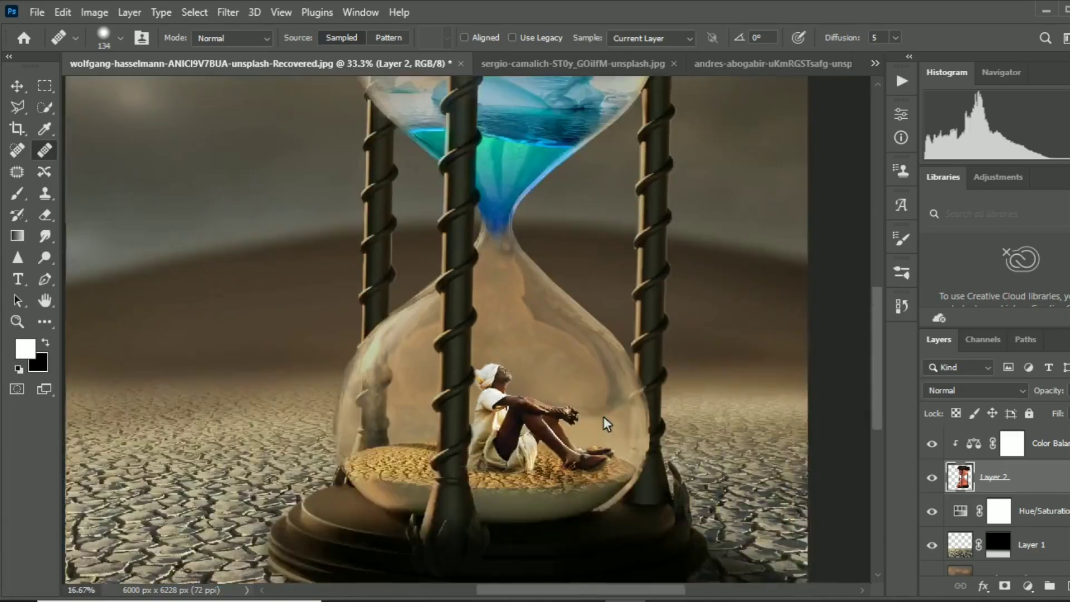
pyautogui.hotkey('ctrl', '-')
pyautogui.hotkey('ctrl', '-')
pyautogui.hotkey('ctrl', '+')
pyautogui.hotkey('ctrl', '+')
pyautogui.hotkey('ctrl', '+')
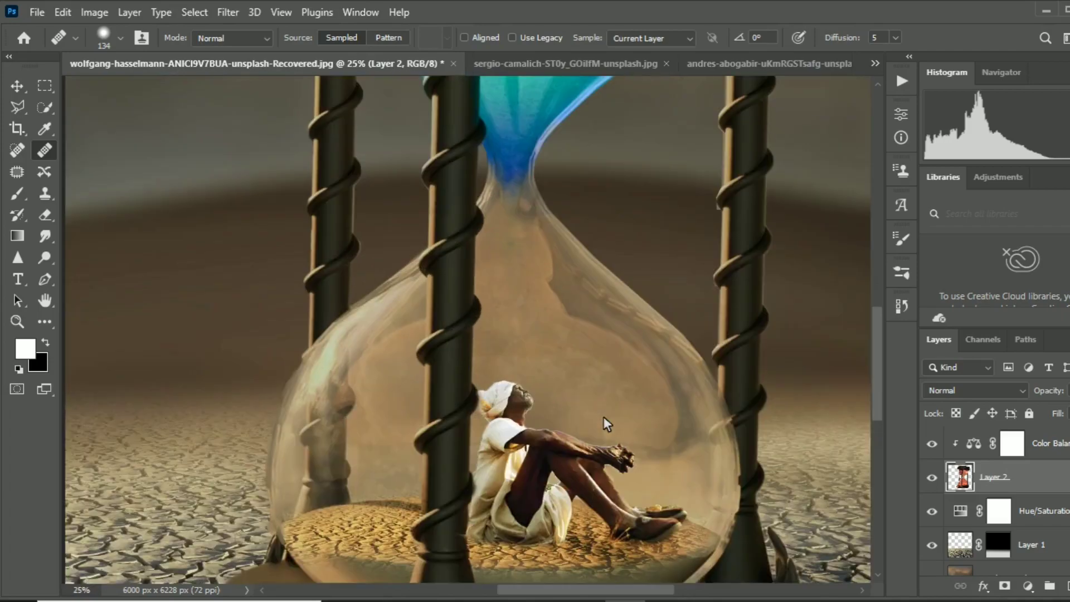
# Add a new layer above Brightness/Contrast and lasso a teardrop below the hourglass neck.
pyautogui.moveTo(603, 417); pyautogui.dragTo(634, 370)
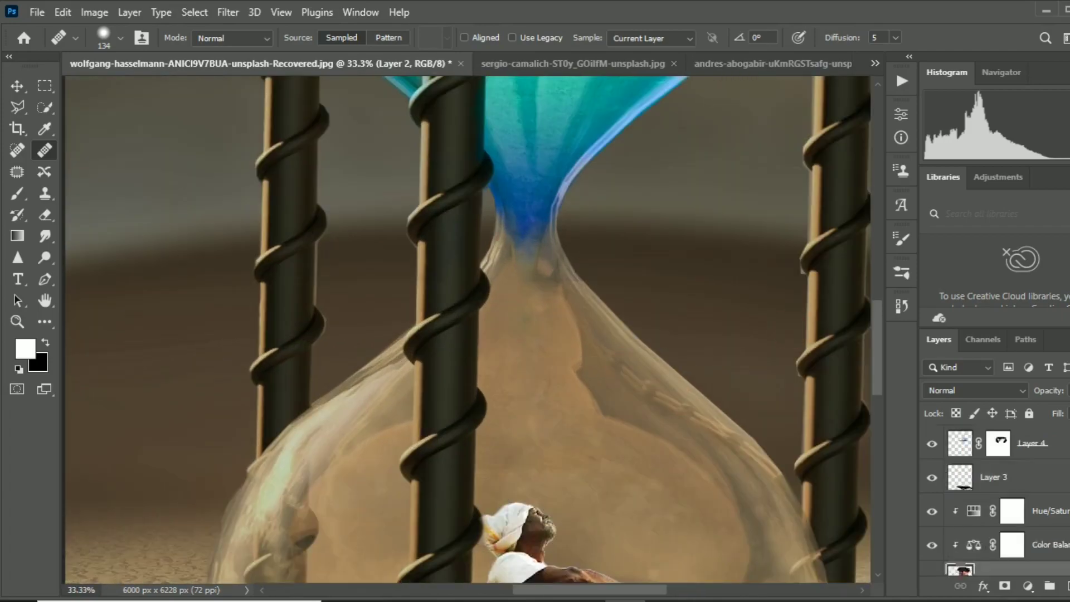
pyautogui.click(1035, 443)
pyautogui.hotkey('ctrl', 'shift', 'alt', 'n')
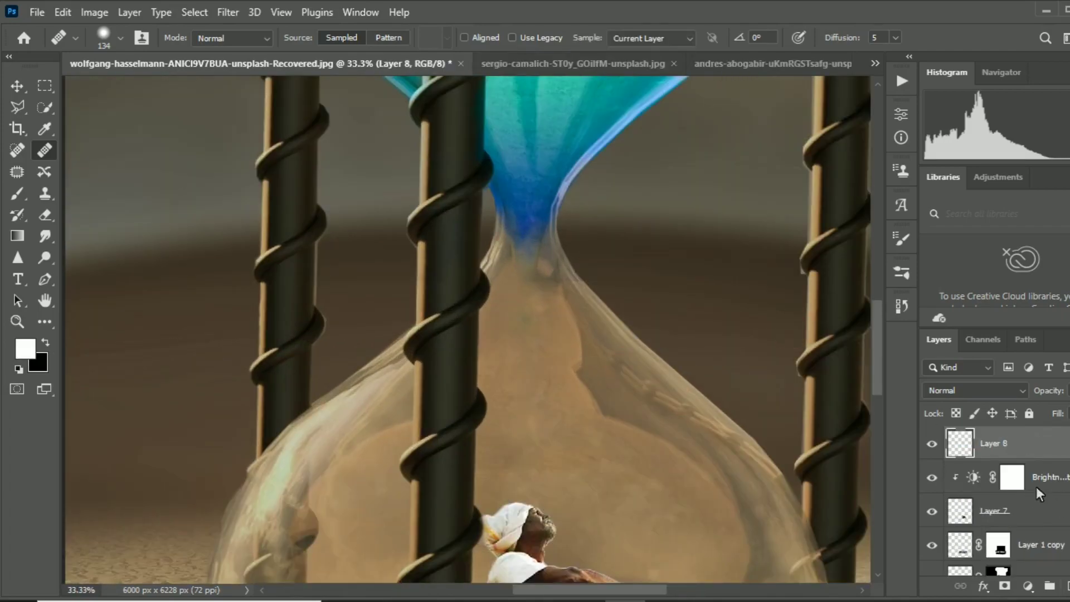
pyautogui.scroll(1, 639, 354)
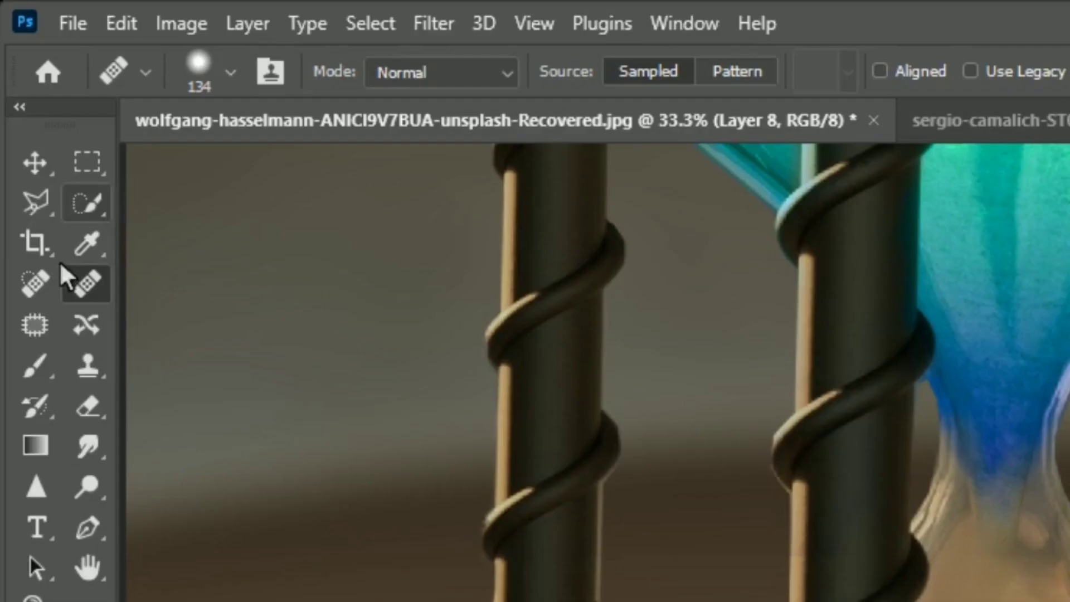
pyautogui.click(19, 106)
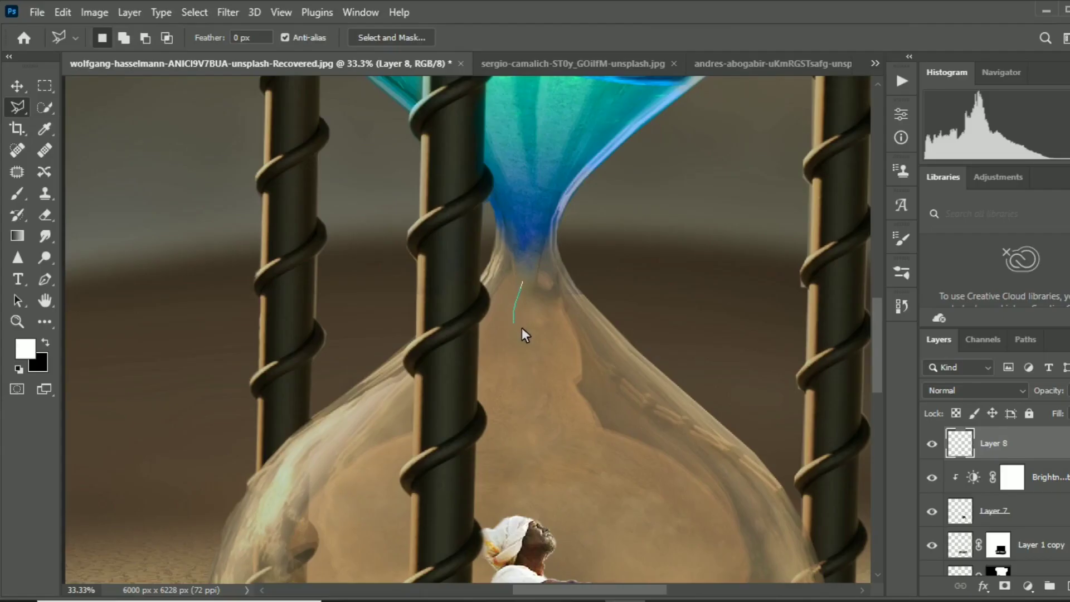
pyautogui.moveTo(529, 341); pyautogui.dragTo(568, 344)
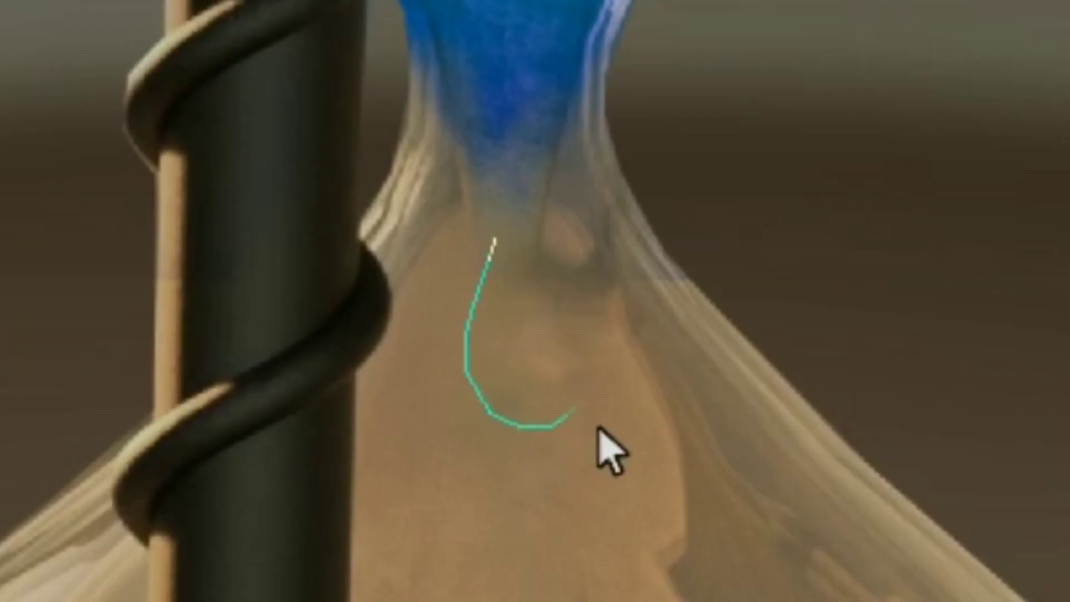
pyautogui.moveTo(611, 390)
pyautogui.mouseDown()
pyautogui.moveTo(597, 341)
pyautogui.moveTo(531, 235)
pyautogui.moveTo(522, 260)
pyautogui.mouseUp()
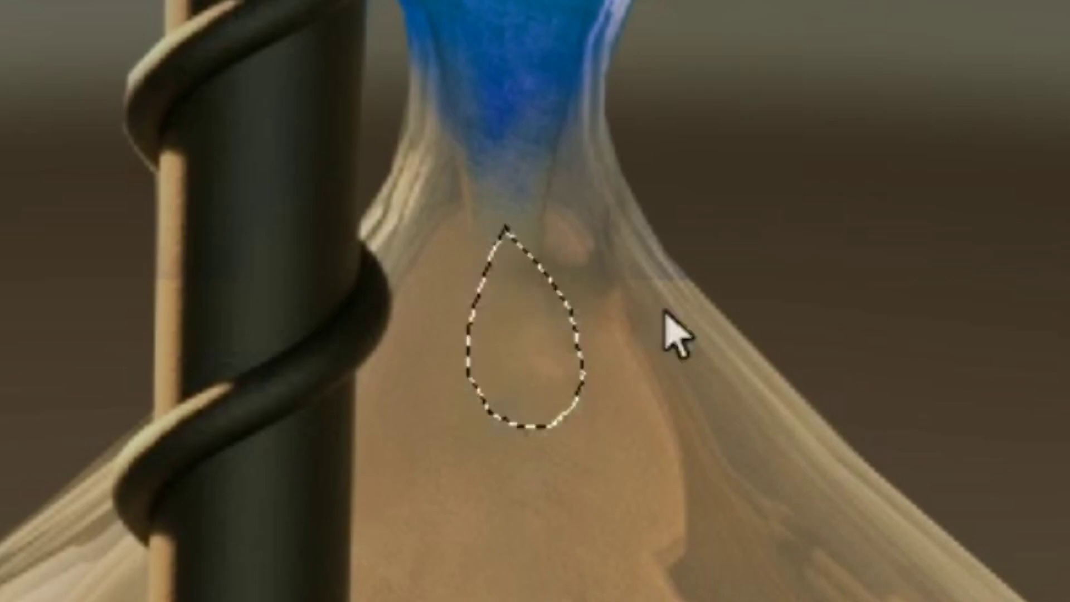
# Pick blue #0a498d as the foreground colour with the Paint Bucket ready.
pyautogui.scroll(1, 595, 344)
pyautogui.scroll(1, 594, 351)
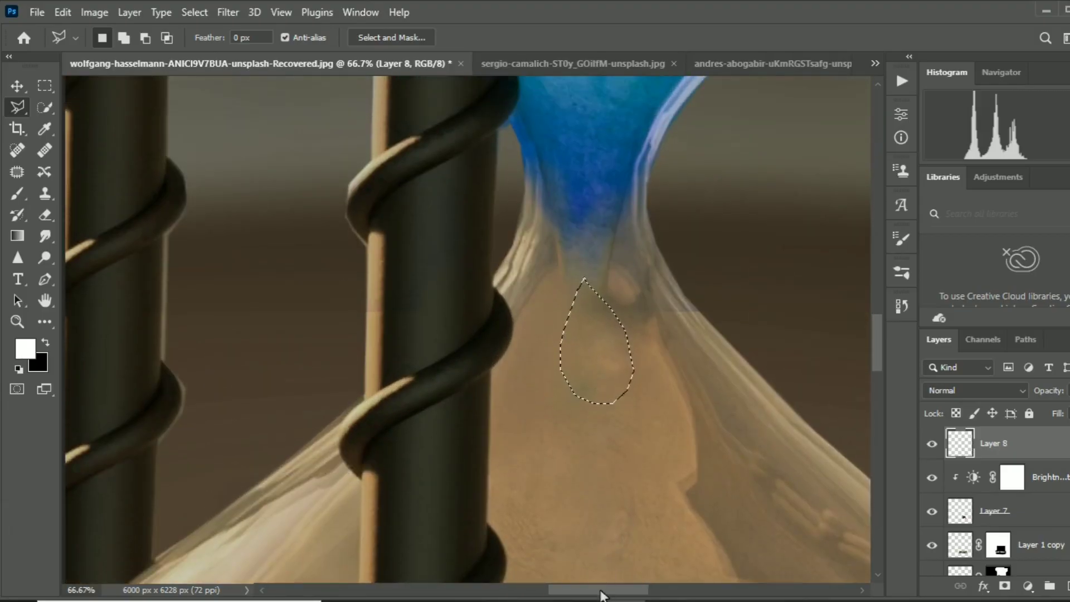
pyautogui.press('v')
pyautogui.click(45, 323)
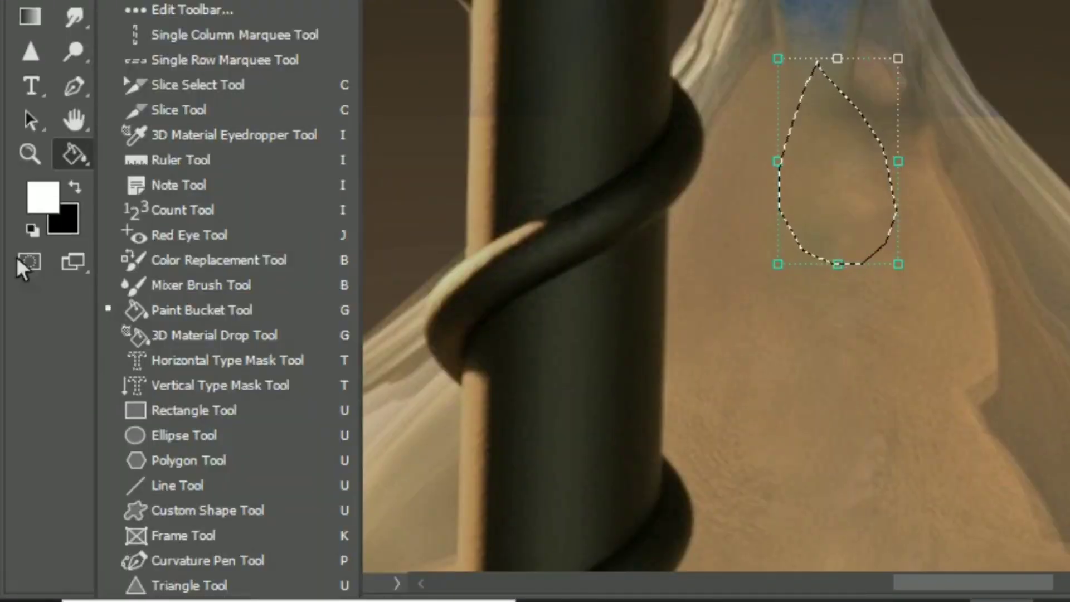
pyautogui.click(57, 215)
pyautogui.click(43, 196)
pyautogui.click(520, 174)
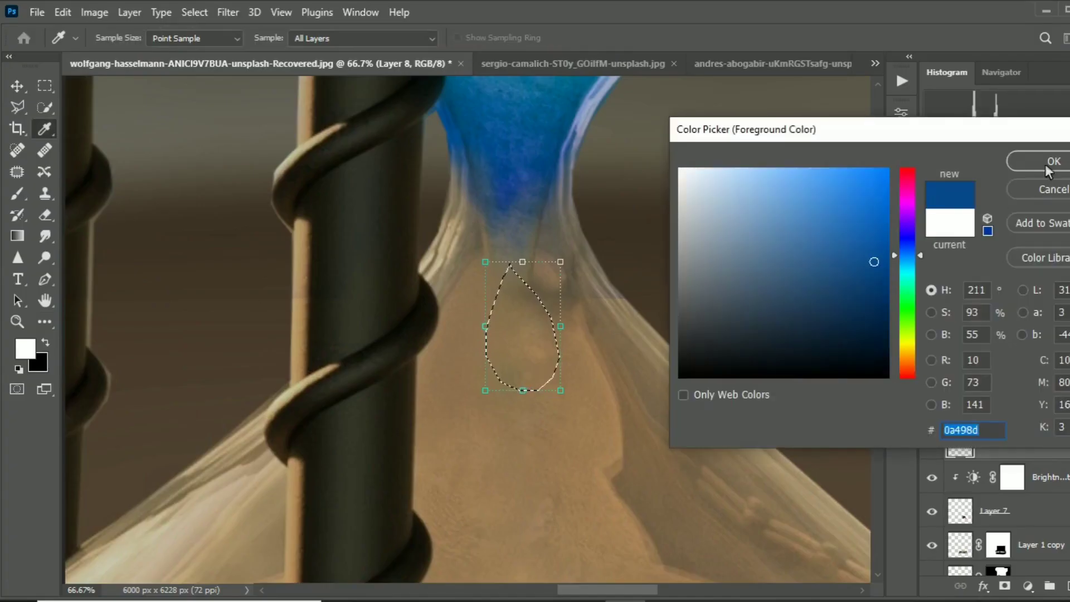
pyautogui.click(842, 234)
pyautogui.press('Return')
# Fill the teardrop with blue and nudge it up and left.
pyautogui.click(523, 324)
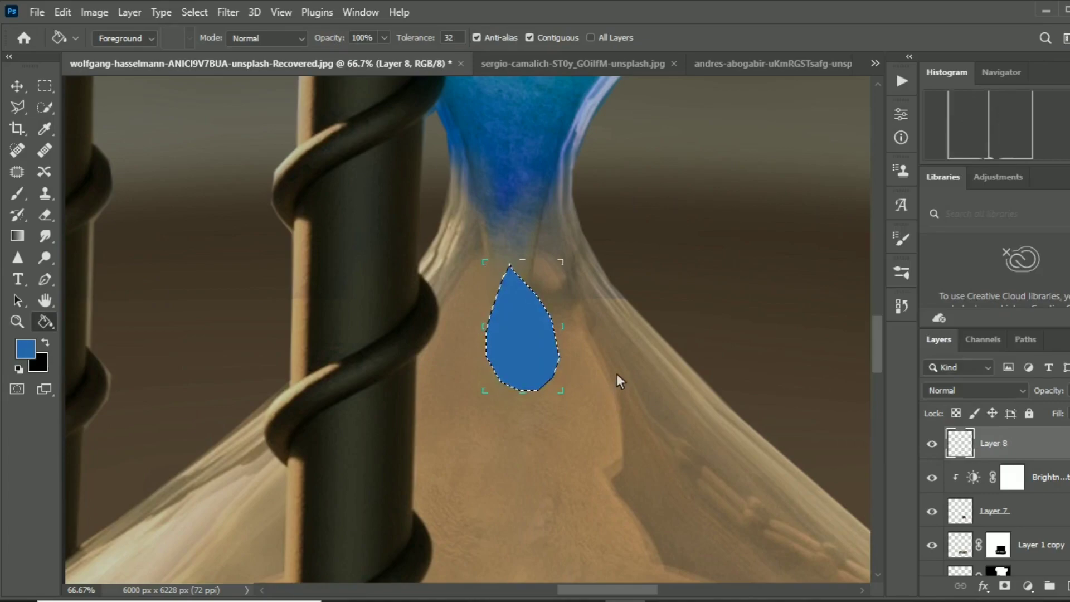
pyautogui.press('v')
pyautogui.moveTo(540, 345); pyautogui.dragTo(522, 330)
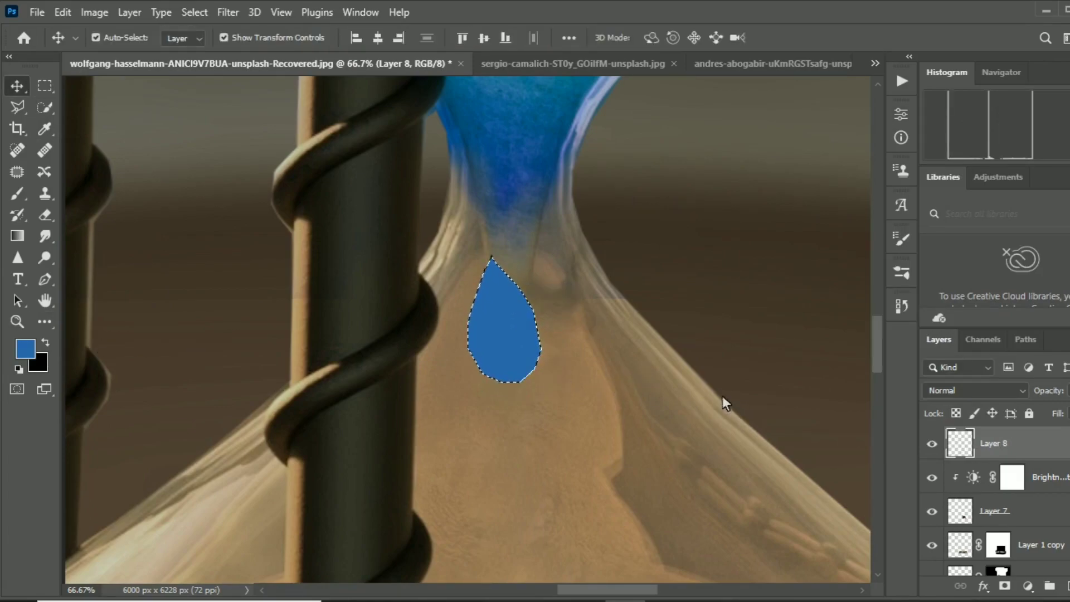
pyautogui.hotkey('ctrl', '+')
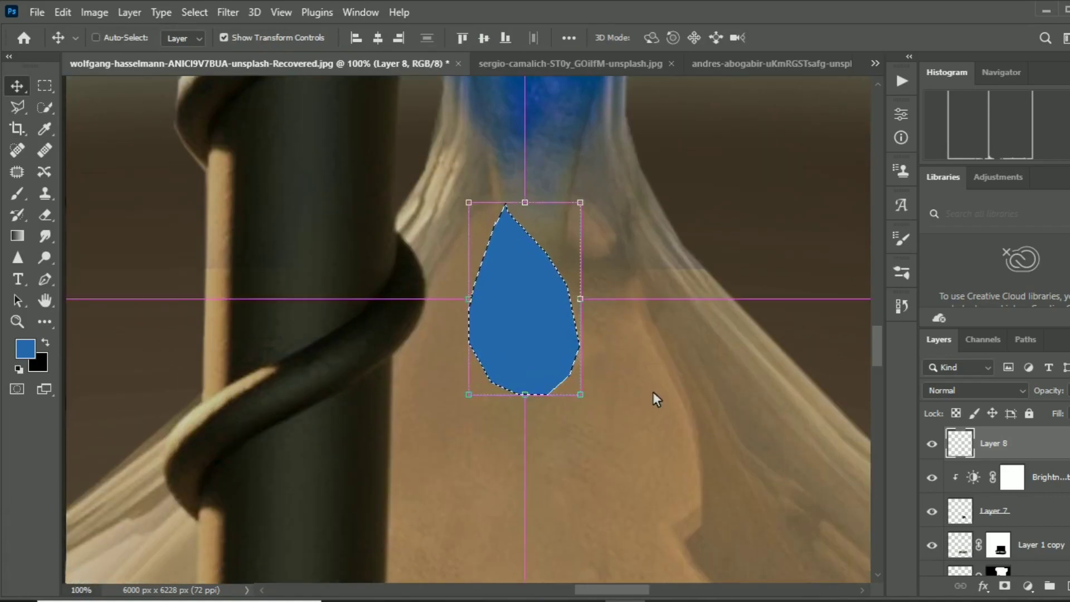
pyautogui.hotkey('ctrl', 'd')
pyautogui.scroll(1, 639, 390)
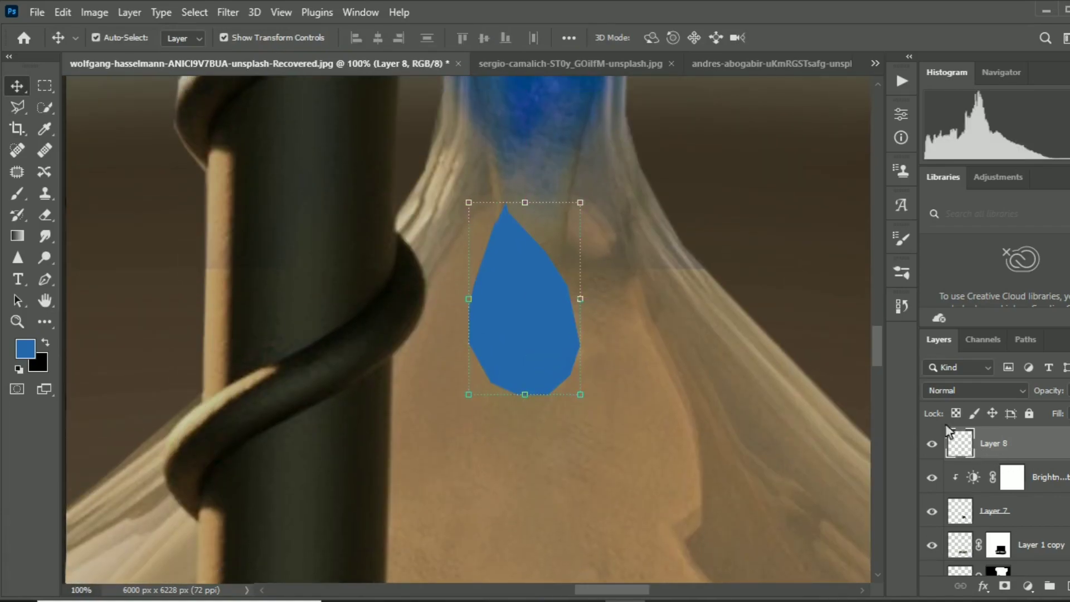
pyautogui.scroll(1, 775, 380)
pyautogui.scroll(1, 775, 380)
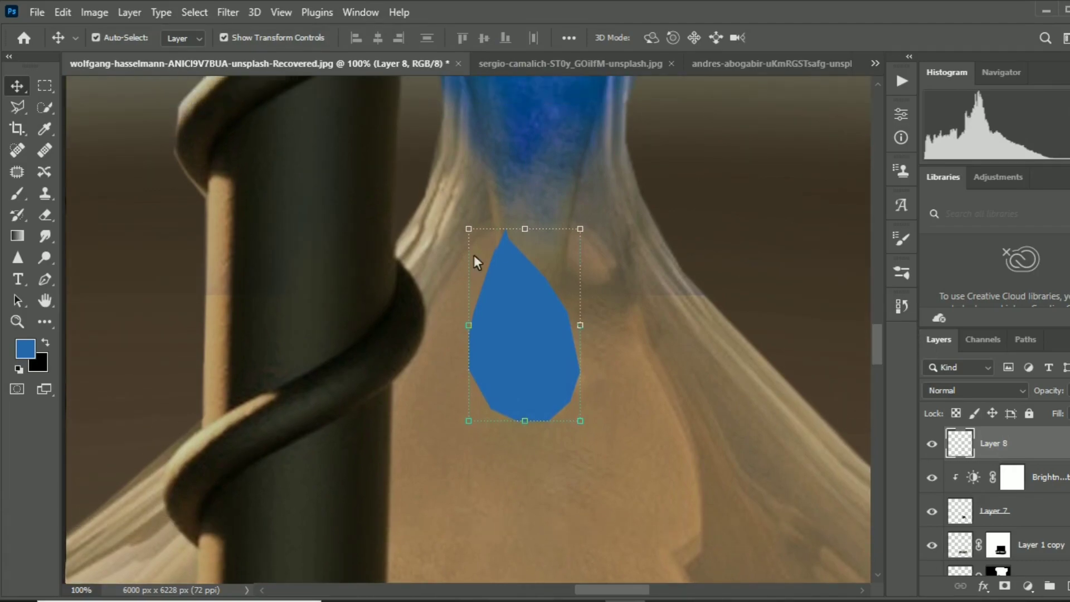
pyautogui.scroll(-1, 552, 323)
pyautogui.scroll(-2, 1012, 479)
# Make Layer 8 active, reset colours to black and white, and pick the Brush tool.
pyautogui.click(1056, 512)
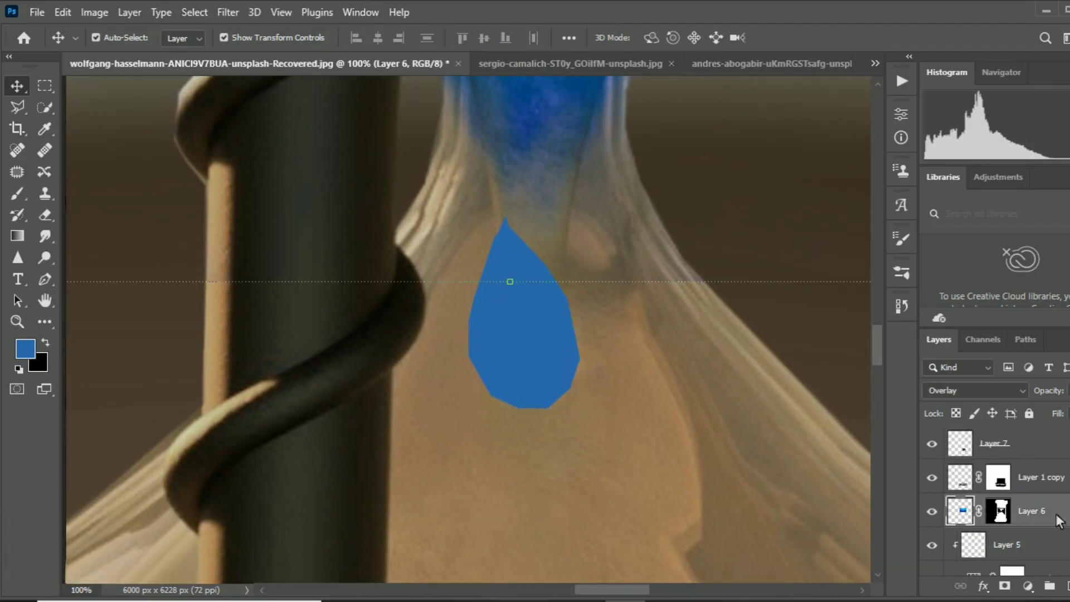
pyautogui.click(45, 215)
pyautogui.scroll(2, 1034, 504)
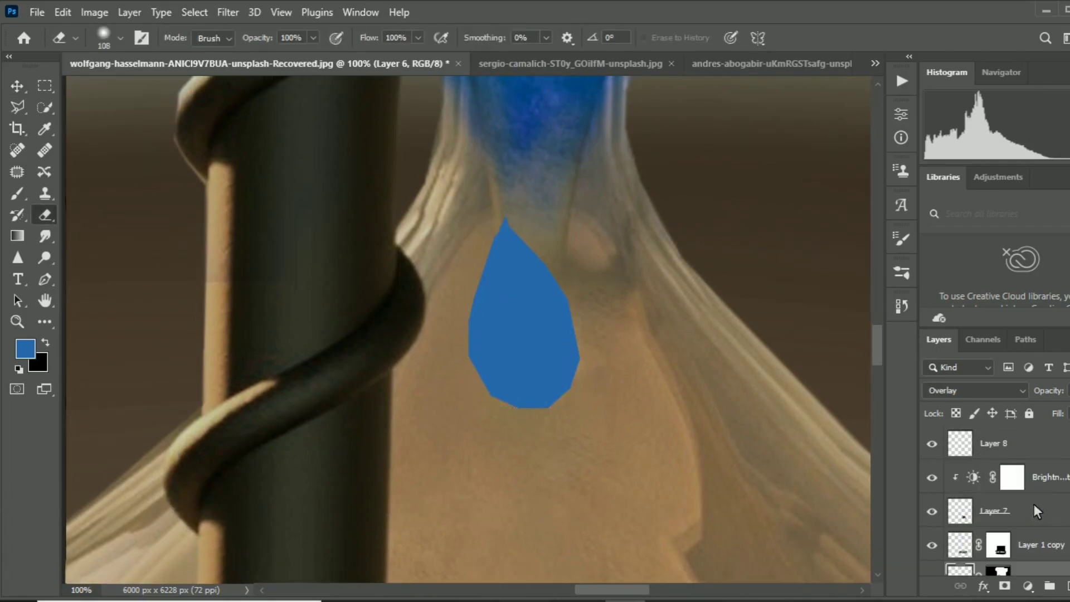
pyautogui.click(1040, 446)
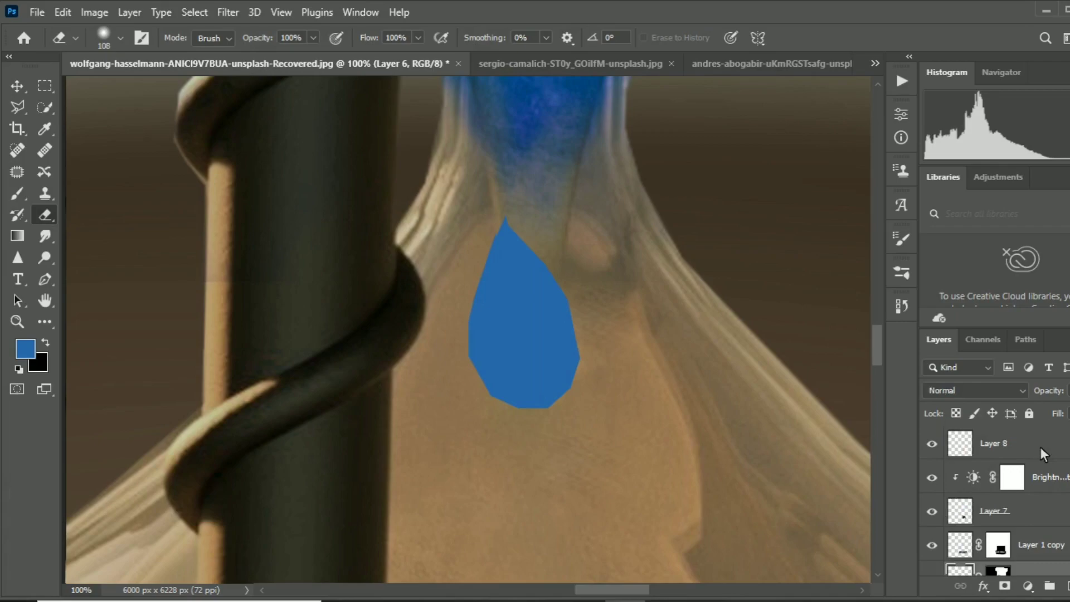
pyautogui.click(19, 369)
pyautogui.click(18, 193)
# Set brush opacity to 21% and darken the drop's bottom, top and right edge.
pyautogui.press('2')
pyautogui.press('1')
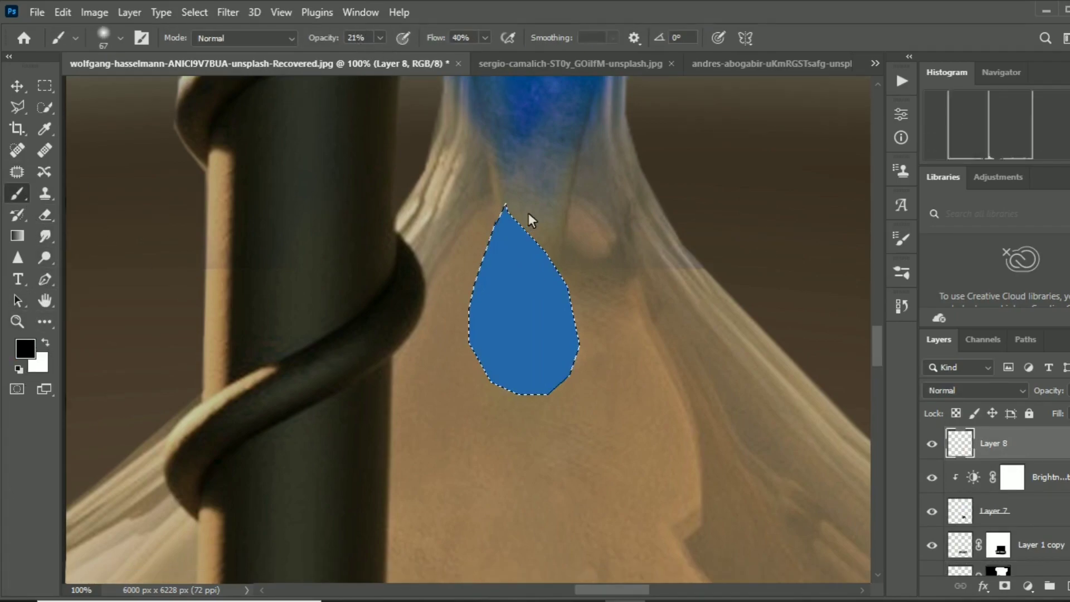
pyautogui.moveTo(546, 397); pyautogui.dragTo(576, 373)
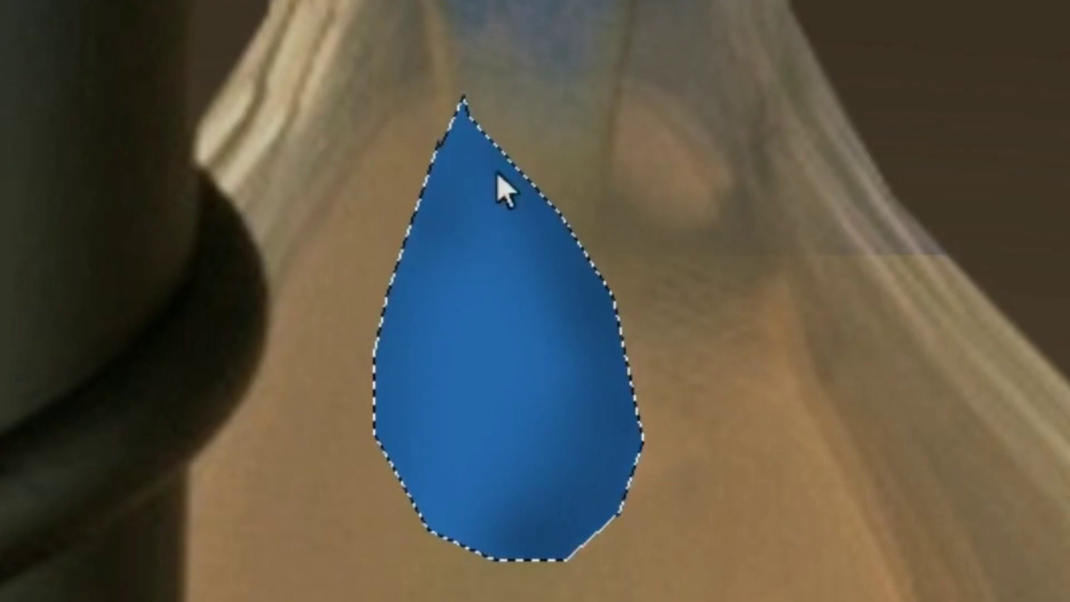
pyautogui.moveTo(498, 175)
pyautogui.mouseDown()
pyautogui.moveTo(509, 227)
pyautogui.moveTo(595, 282)
pyautogui.mouseUp()
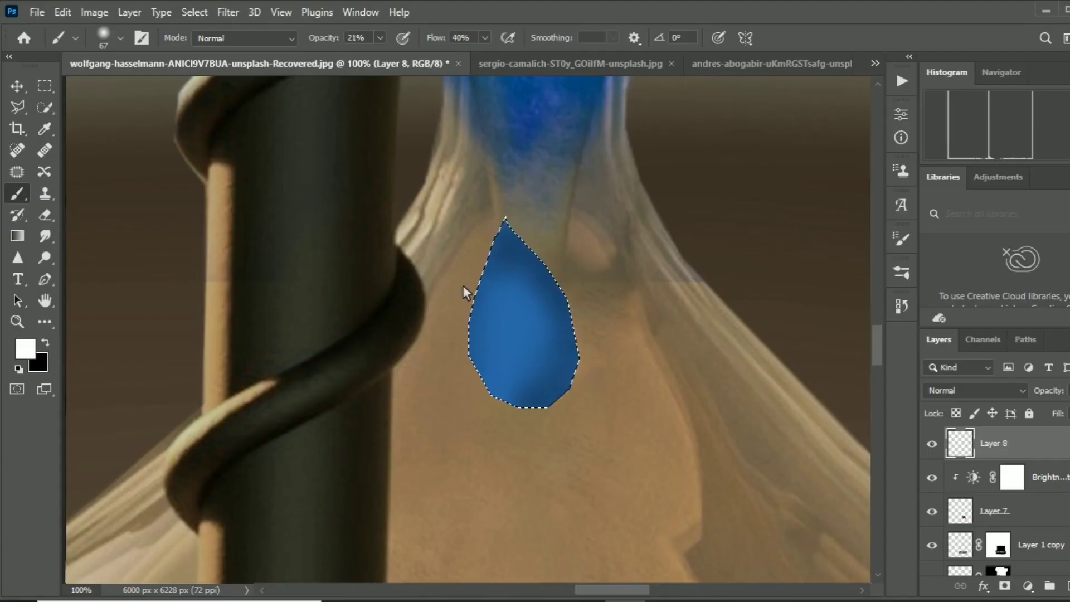
# Brush soft highlights along the drop's edges, then deselect it.
pyautogui.moveTo(463, 285); pyautogui.dragTo(470, 280)
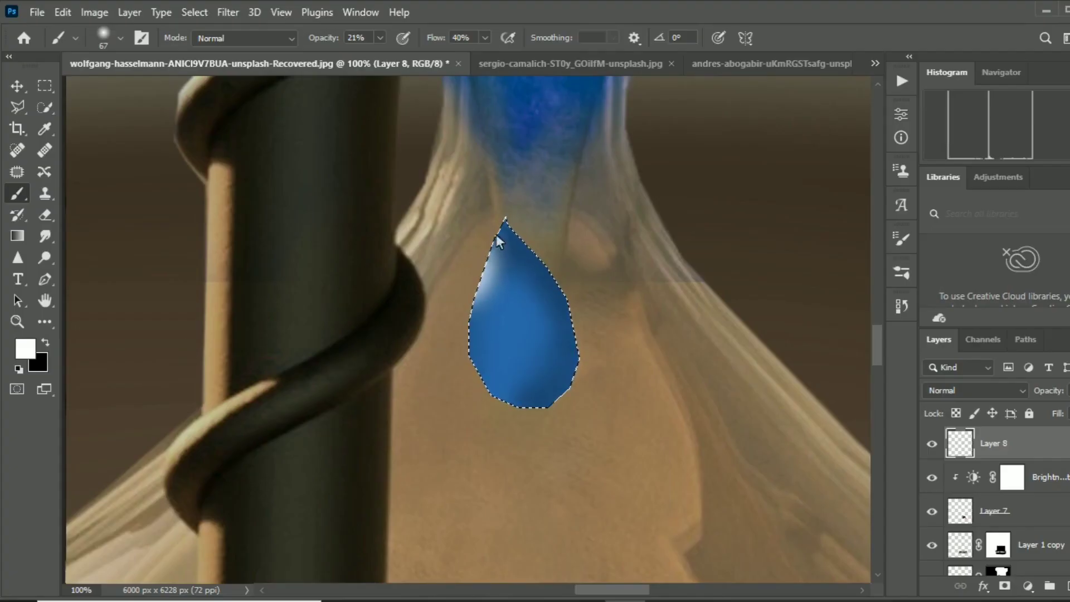
pyautogui.moveTo(500, 232); pyautogui.dragTo(471, 361)
pyautogui.moveTo(419, 307)
pyautogui.mouseDown()
pyautogui.moveTo(431, 364)
pyautogui.moveTo(440, 259)
pyautogui.moveTo(434, 380)
pyautogui.mouseUp()
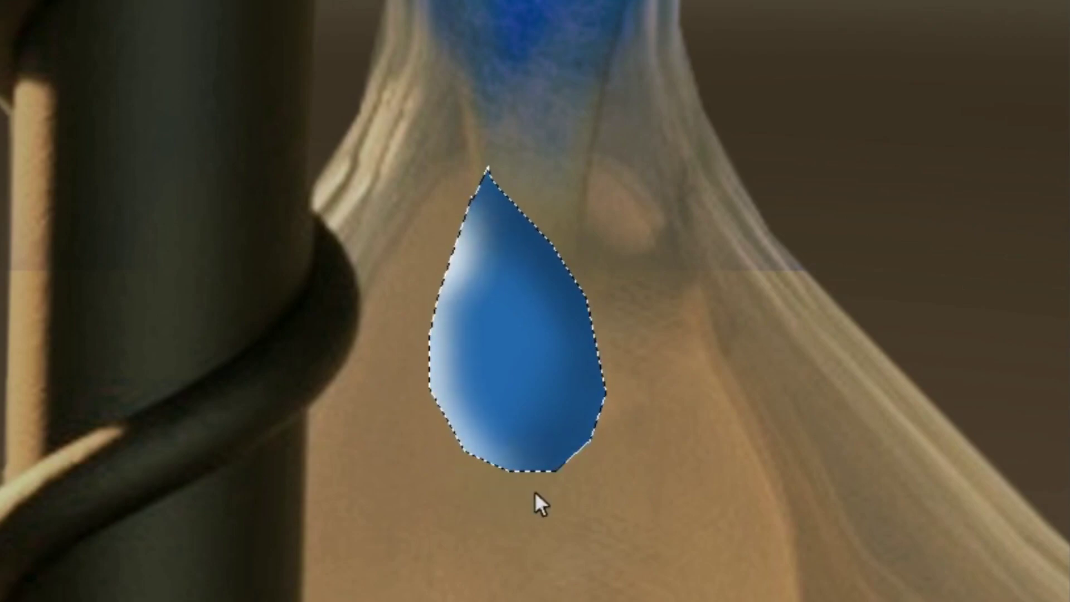
pyautogui.moveTo(567, 334)
pyautogui.mouseDown()
pyautogui.moveTo(576, 386)
pyautogui.moveTo(569, 340)
pyautogui.mouseUp()
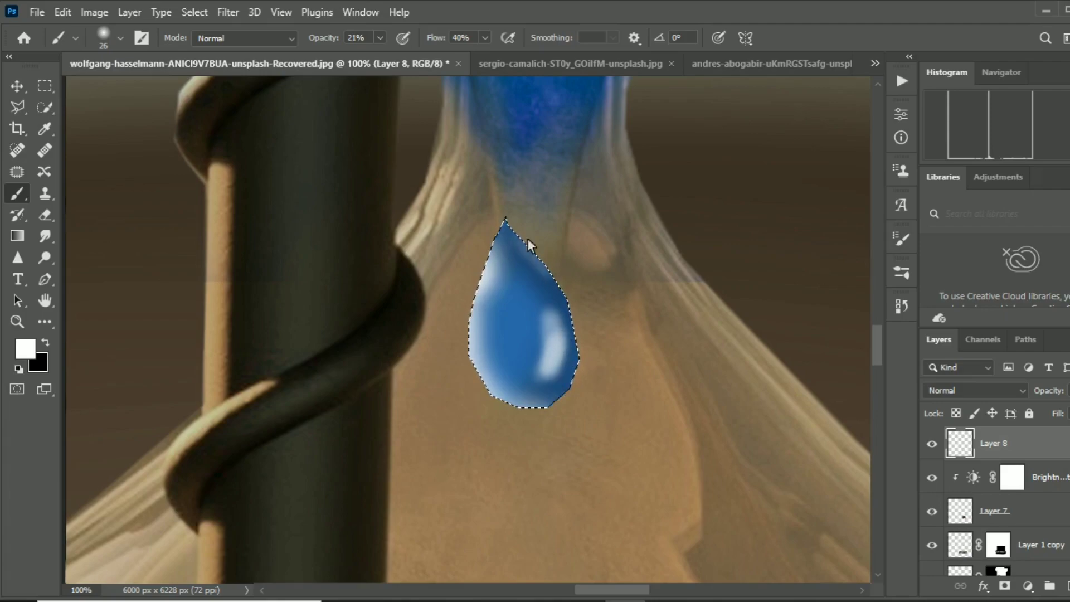
pyautogui.hotkey('ctrl', '-')
pyautogui.hotkey('ctrl', '-')
pyautogui.hotkey('ctrl', '-')
pyautogui.press('x')
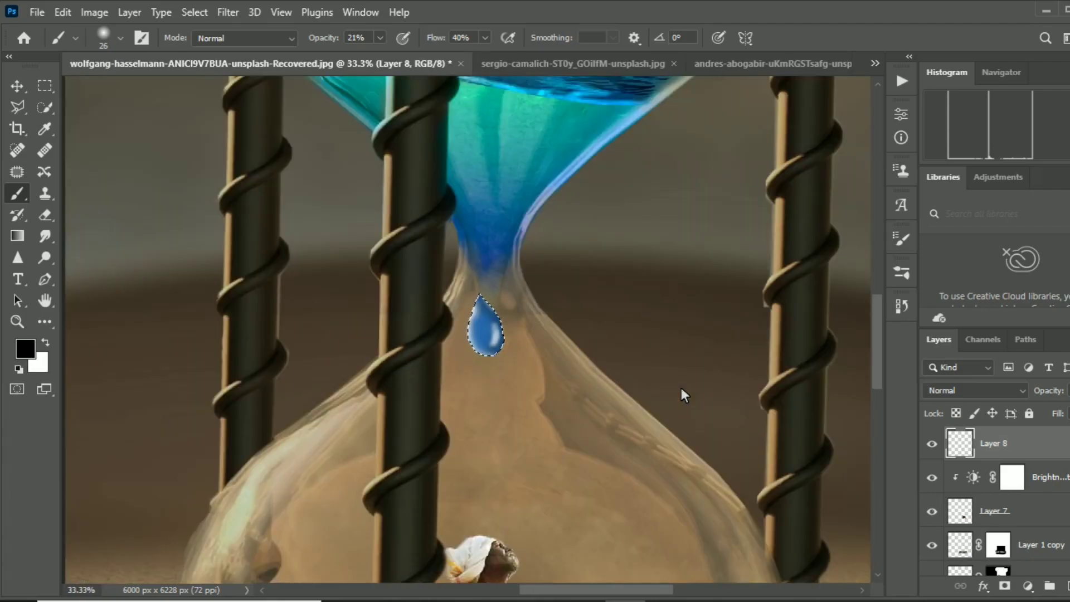
pyautogui.scroll(1, 681, 386)
pyautogui.hotkey('ctrl', 'd')
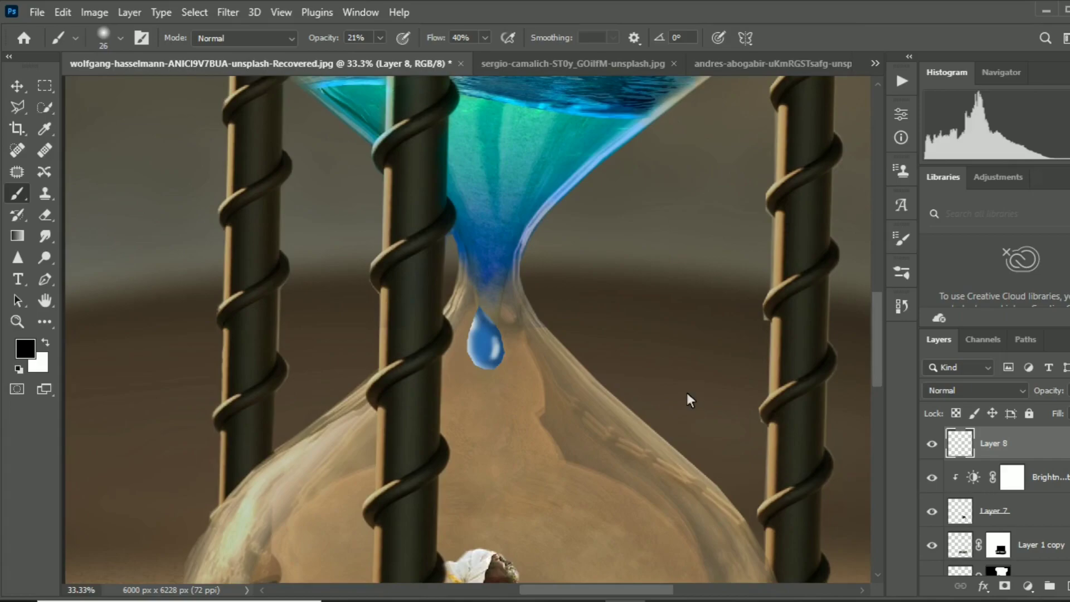
pyautogui.scroll(-1, 687, 392)
# Drag the water drop up into the hourglass neck.
pyautogui.hotkey('ctrl', '-')
pyautogui.hotkey('ctrl', '-')
pyautogui.hotkey('ctrl', '-')
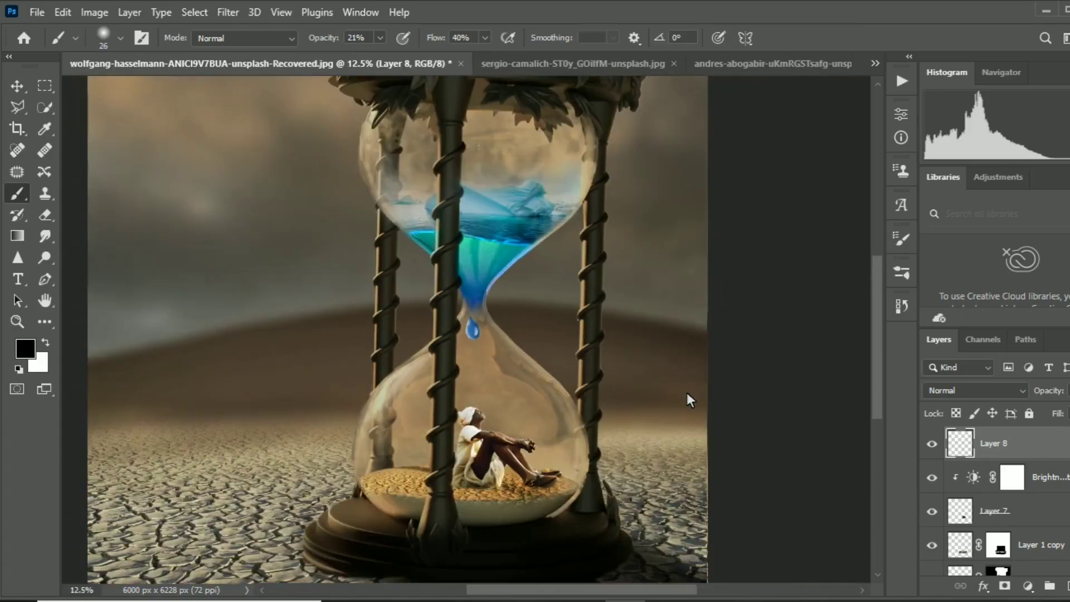
pyautogui.hotkey('ctrl', '+')
pyautogui.hotkey('ctrl', '+')
pyautogui.hotkey('ctrl', '+')
pyautogui.click(20, 85)
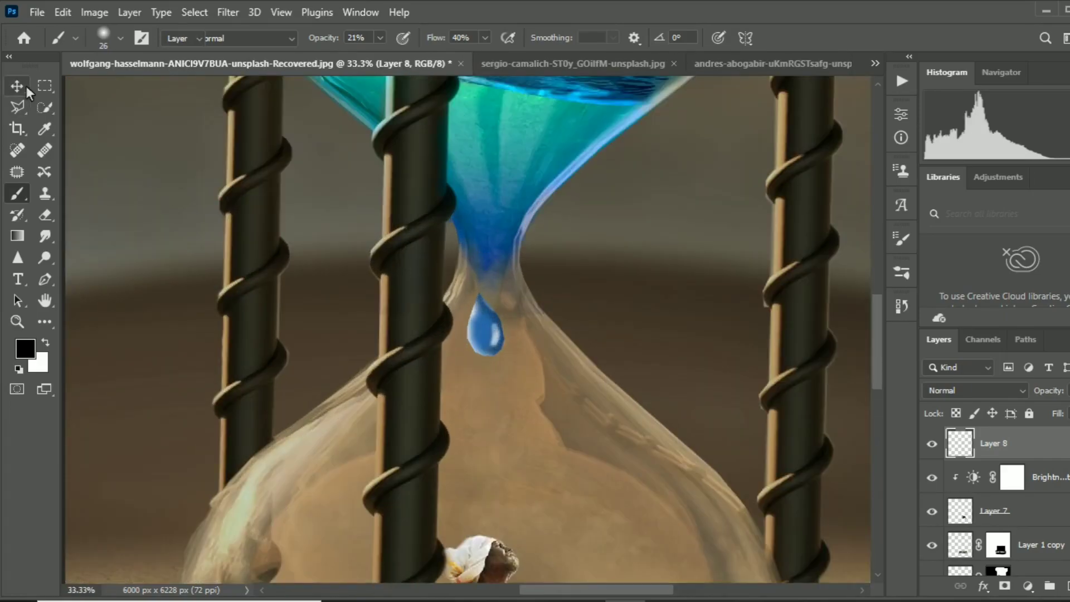
pyautogui.moveTo(501, 340); pyautogui.dragTo(497, 313)
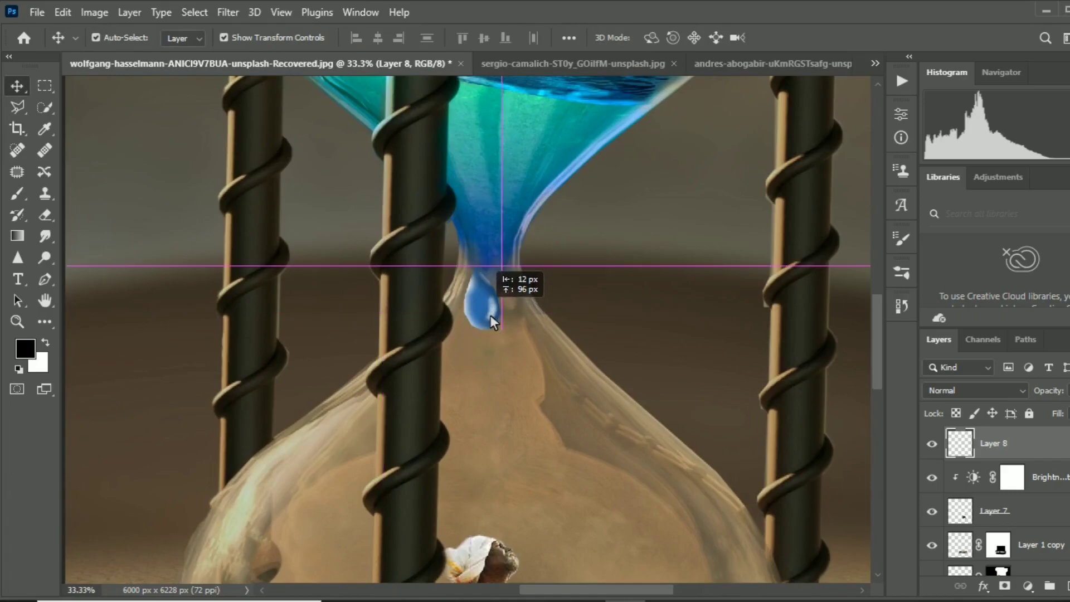
# Apply a slight Gaussian Blur to soften the drop.
pyautogui.click(228, 12)
pyautogui.moveTo(239, 223)
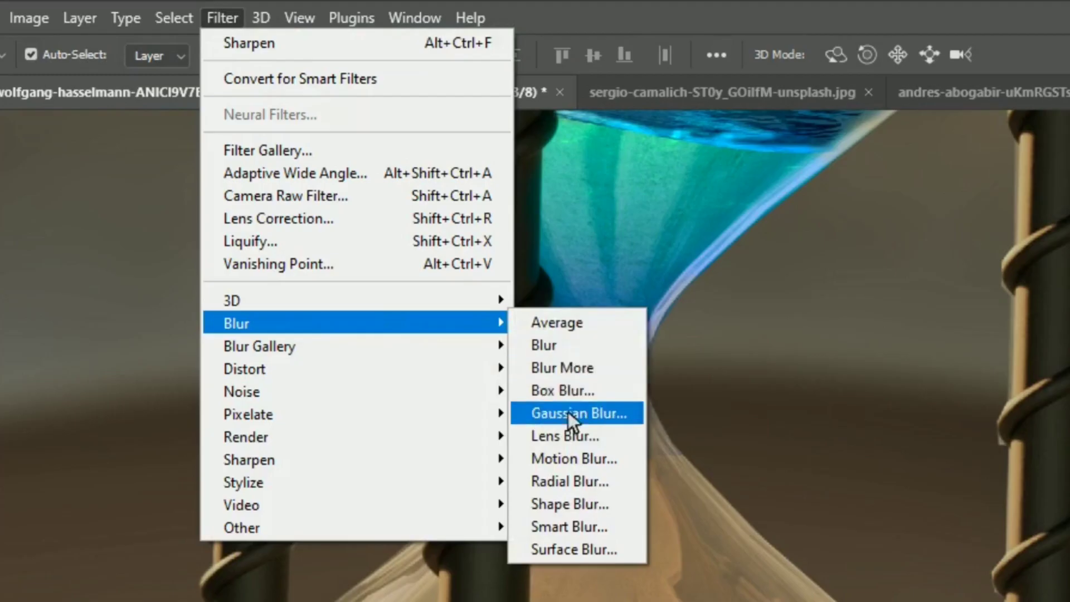
pyautogui.click(493, 287)
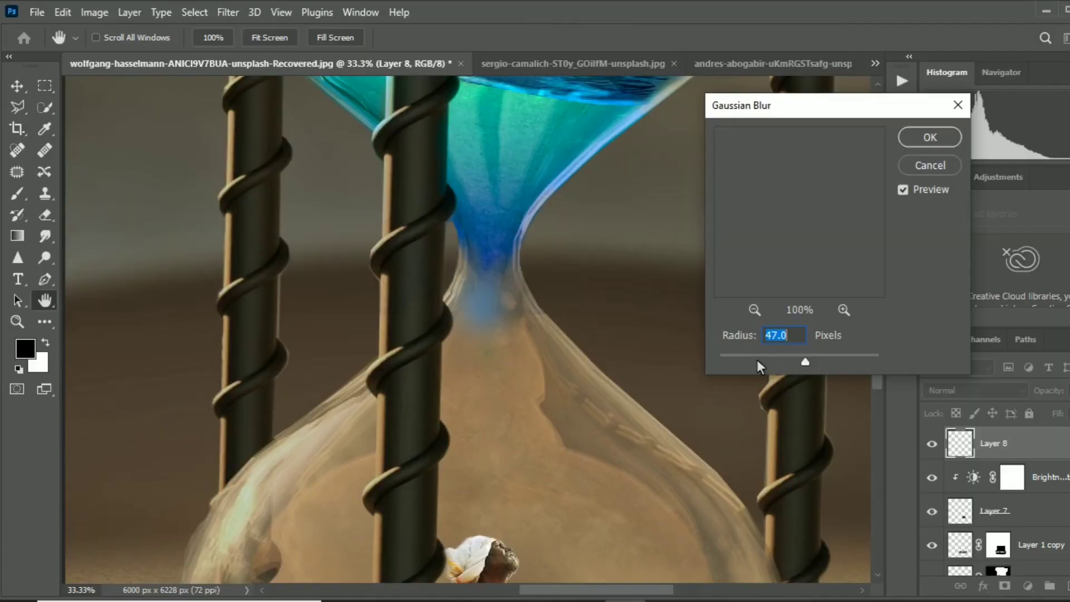
pyautogui.moveTo(757, 362); pyautogui.dragTo(744, 360)
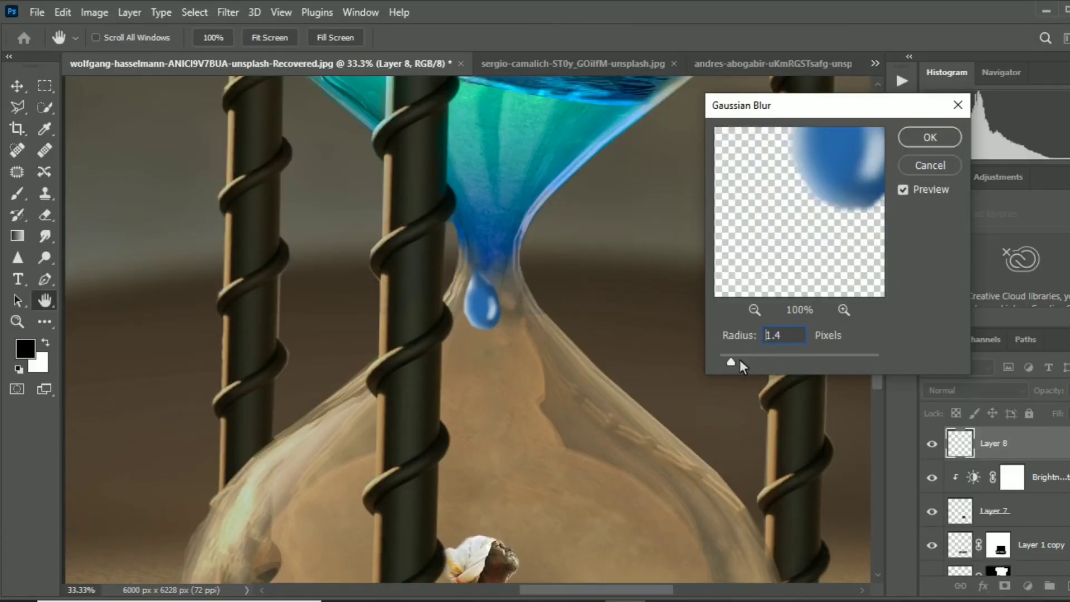
pyautogui.click(919, 145)
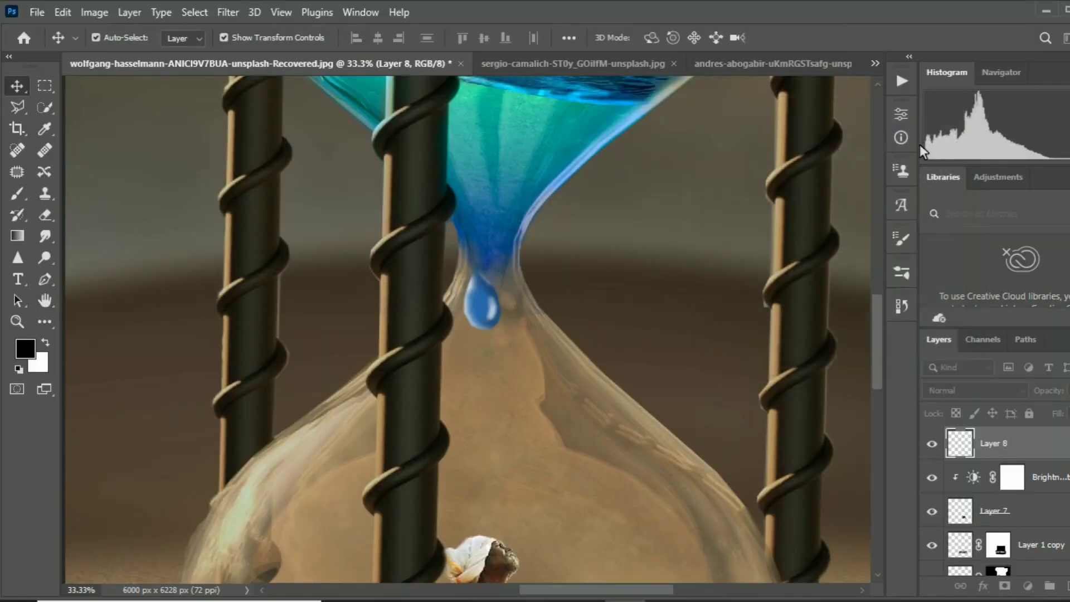
pyautogui.click(648, 339)
# Zoom out to review the whole composite, then switch to the grass photo.
pyautogui.scroll(-2, 648, 340)
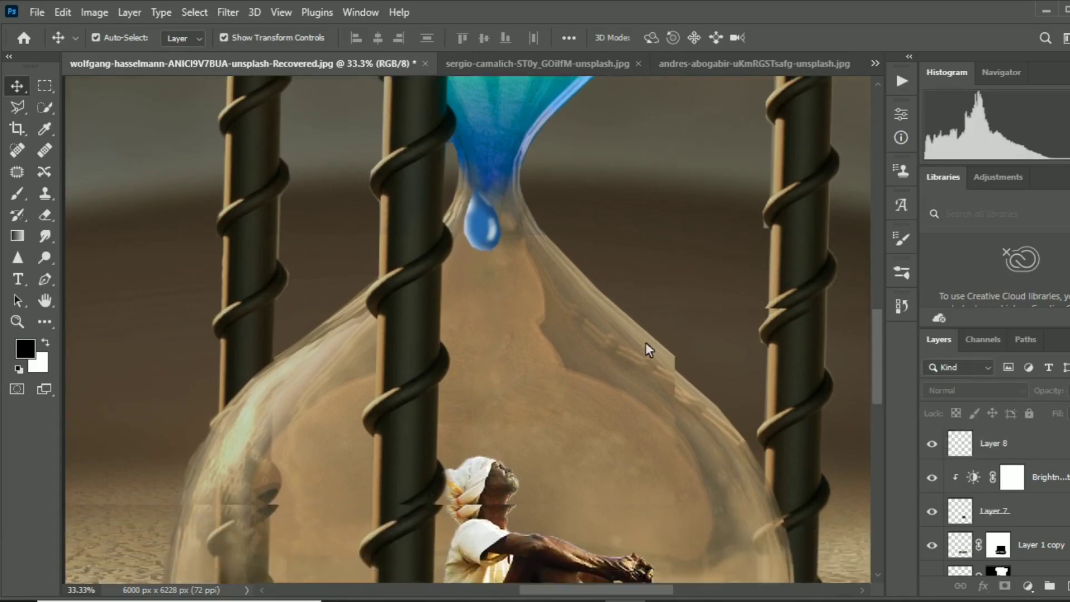
pyautogui.scroll(-3, 646, 342)
pyautogui.scroll(-1, 646, 340)
pyautogui.scroll(-1, 646, 346)
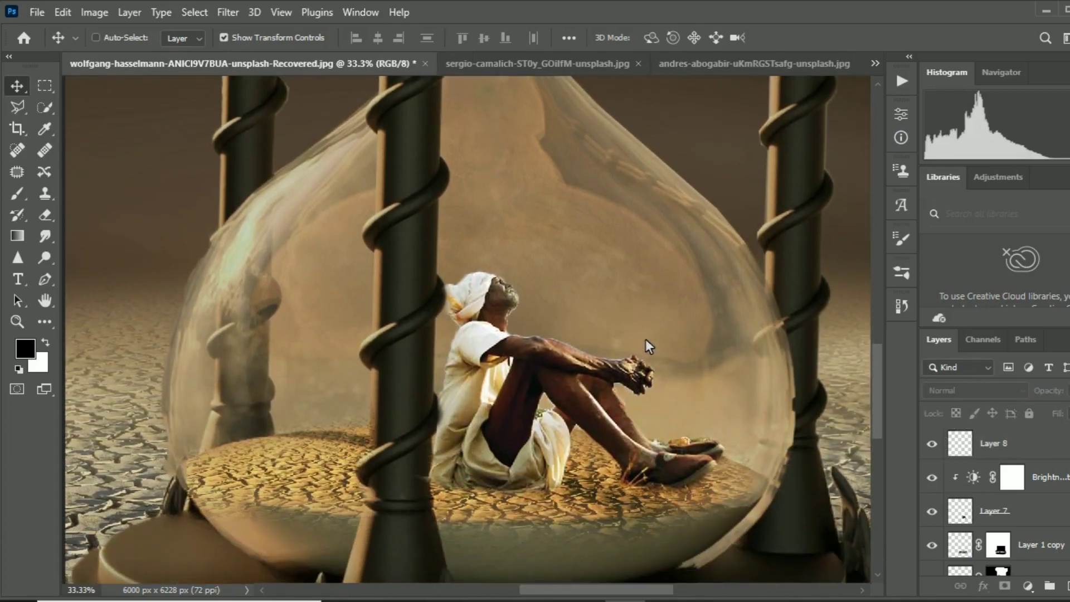
pyautogui.hotkey('ctrl', '-')
pyautogui.hotkey('ctrl', '-')
pyautogui.hotkey('ctrl', '-')
pyautogui.scroll(1, 646, 340)
pyautogui.hotkey('ctrl', '-')
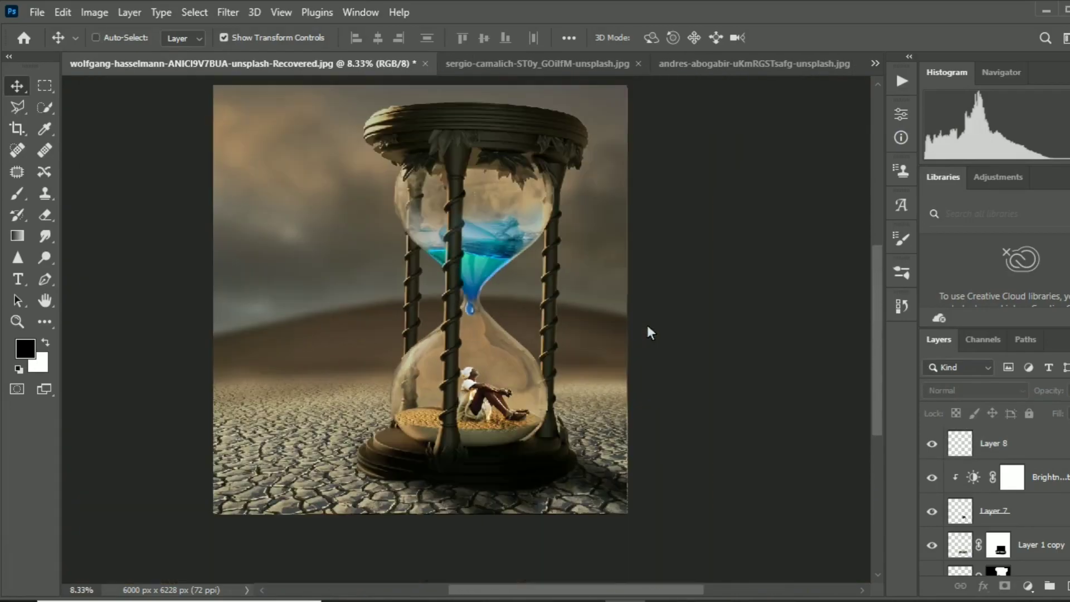
pyautogui.scroll(1, 647, 325)
pyautogui.scroll(1, 646, 323)
pyautogui.hotkey('ctrl', '+')
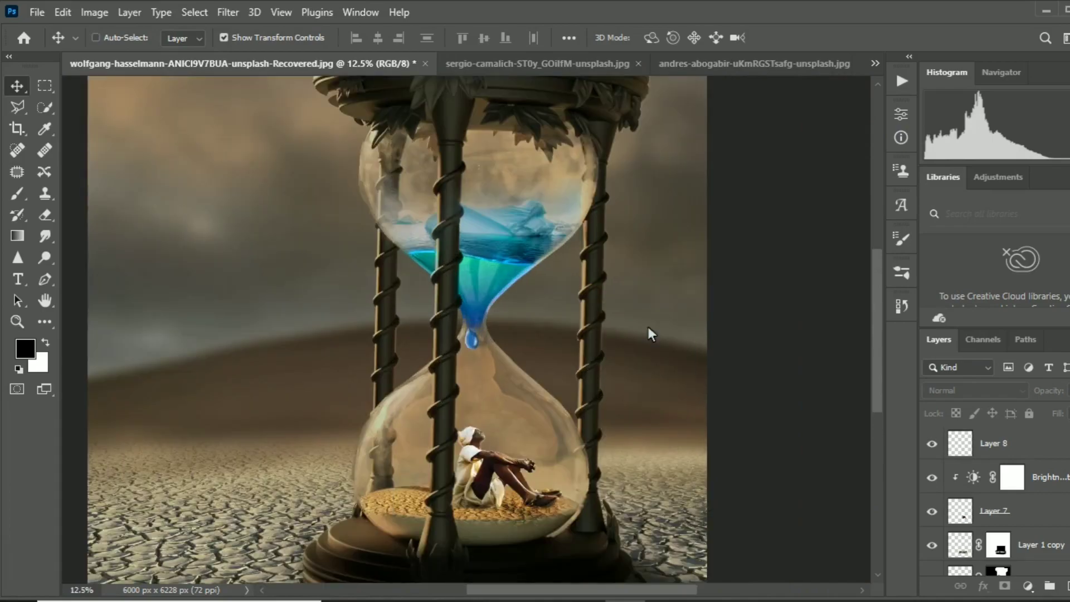
pyautogui.hotkey('ctrl', '-')
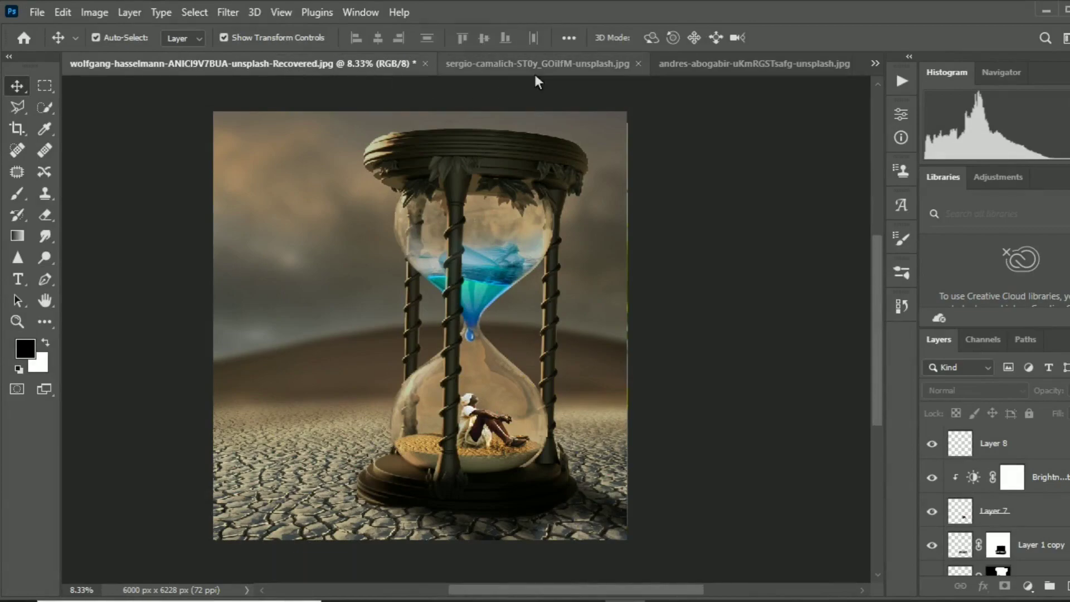
pyautogui.click(551, 70)
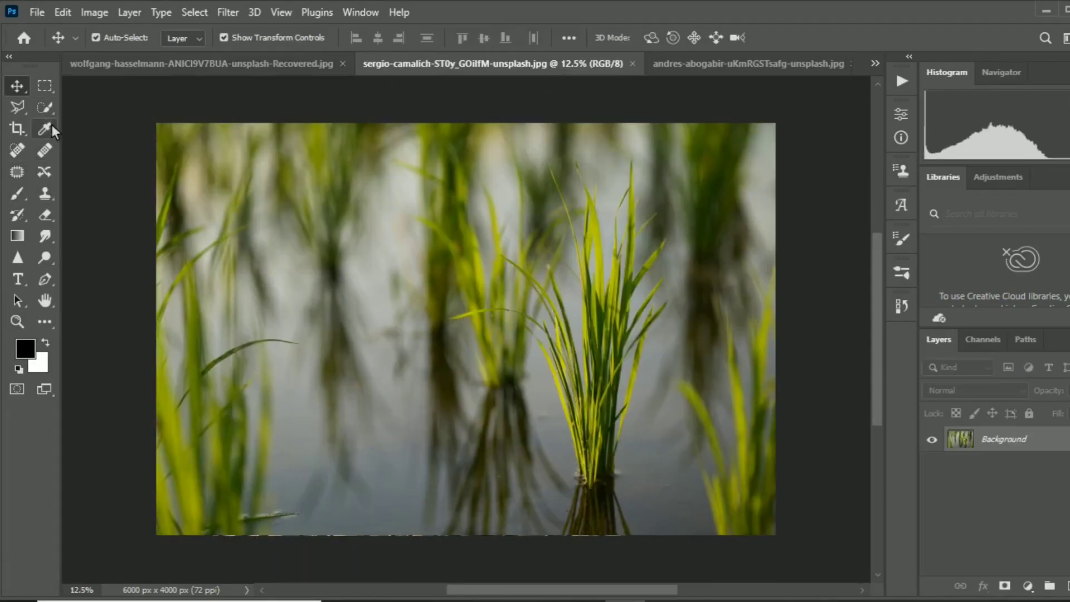
# Quick-select the central rice-grass clump, excluding its water reflection.
pyautogui.click(45, 107)
pyautogui.moveTo(606, 479); pyautogui.dragTo(577, 369)
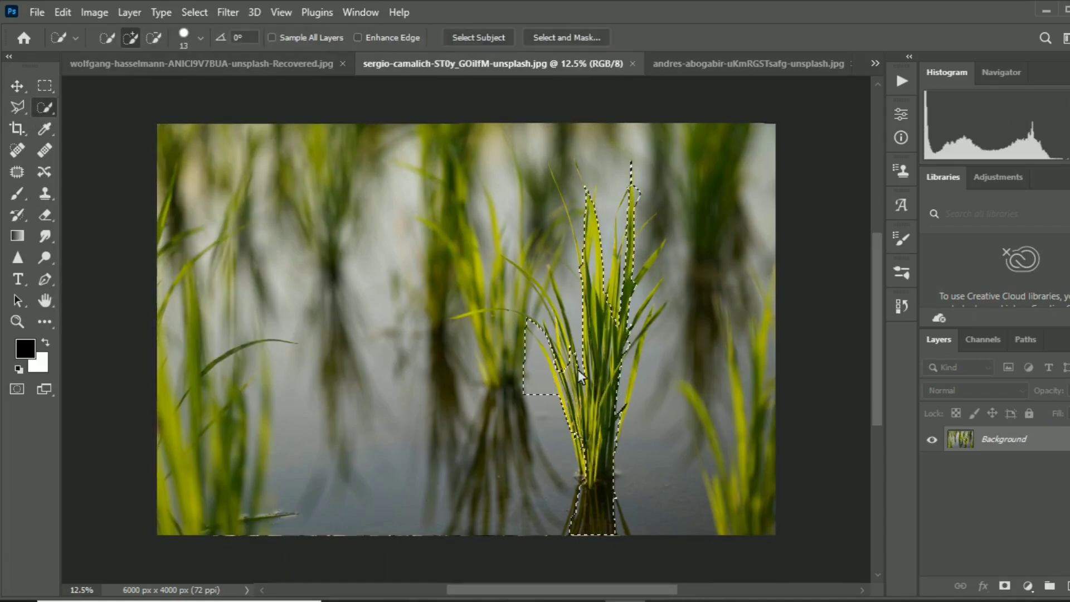
pyautogui.moveTo(596, 507); pyautogui.dragTo(626, 503)
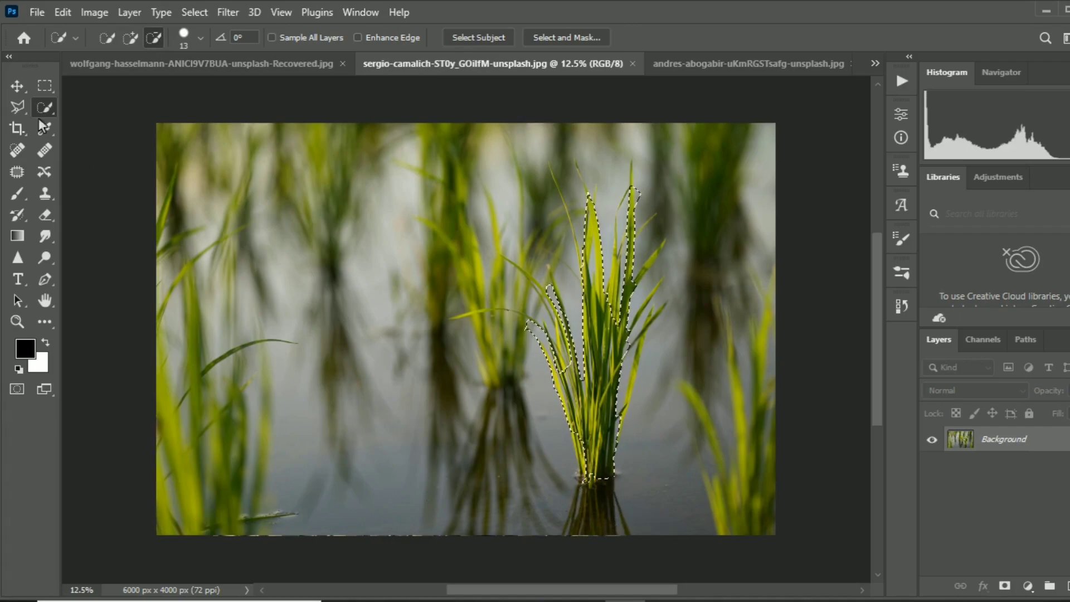
# Bring the cut-out grass into the composite and scale it to about 51% beside the hourglass.
pyautogui.press('v')
pyautogui.moveTo(610, 332)
pyautogui.mouseDown()
pyautogui.moveTo(400, 262)
pyautogui.moveTo(335, 400)
pyautogui.mouseUp()
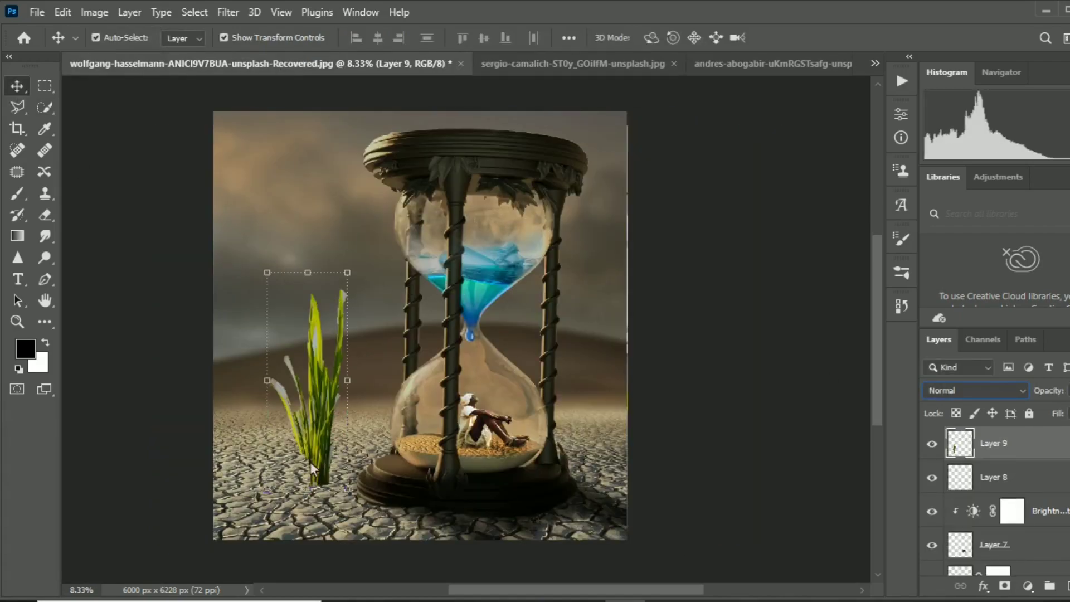
pyautogui.hotkey('ctrl', '-')
pyautogui.hotkey('ctrl', '+')
pyautogui.hotkey('ctrl', '+')
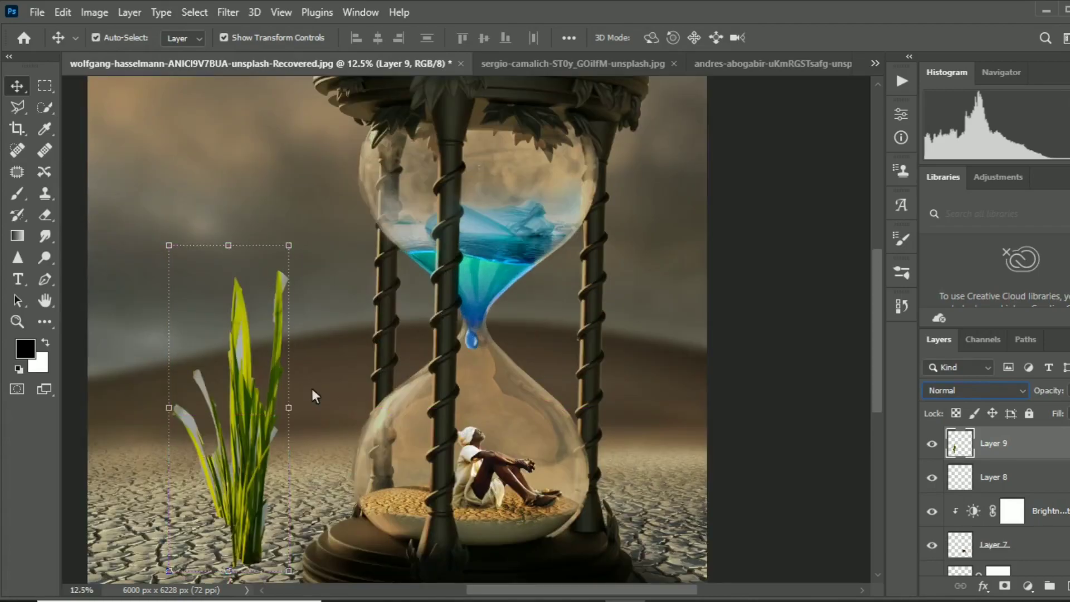
pyautogui.moveTo(879, 342); pyautogui.dragTo(878, 375)
pyautogui.moveTo(289, 145)
pyautogui.mouseDown()
pyautogui.moveTo(206, 348)
pyautogui.moveTo(243, 309)
pyautogui.mouseUp()
pyautogui.scroll(-2, 303, 385)
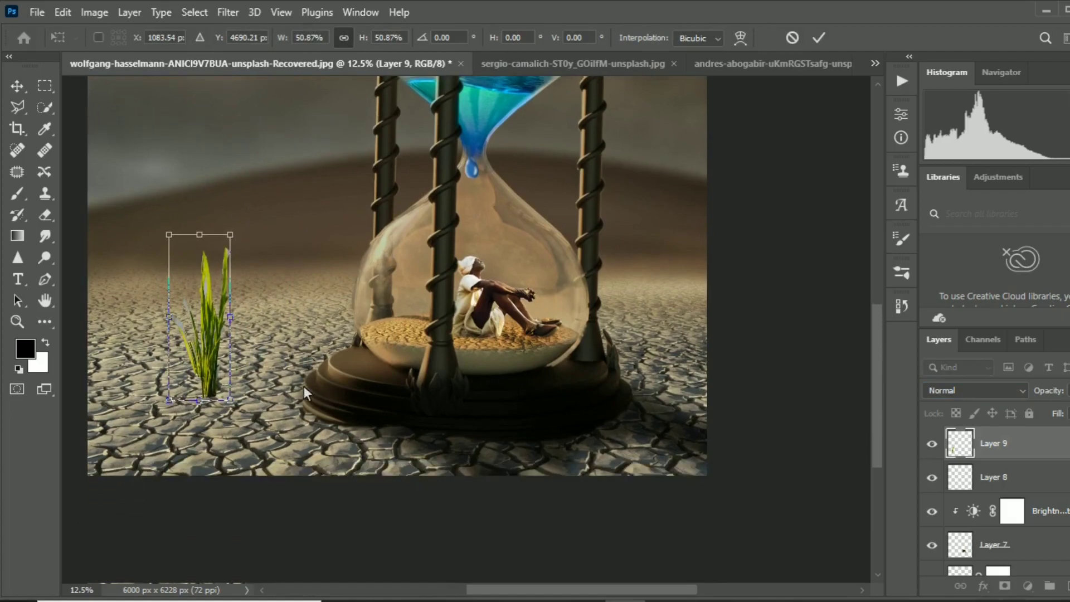
pyautogui.hotkey('ctrl', '+')
pyautogui.moveTo(530, 592); pyautogui.dragTo(479, 594)
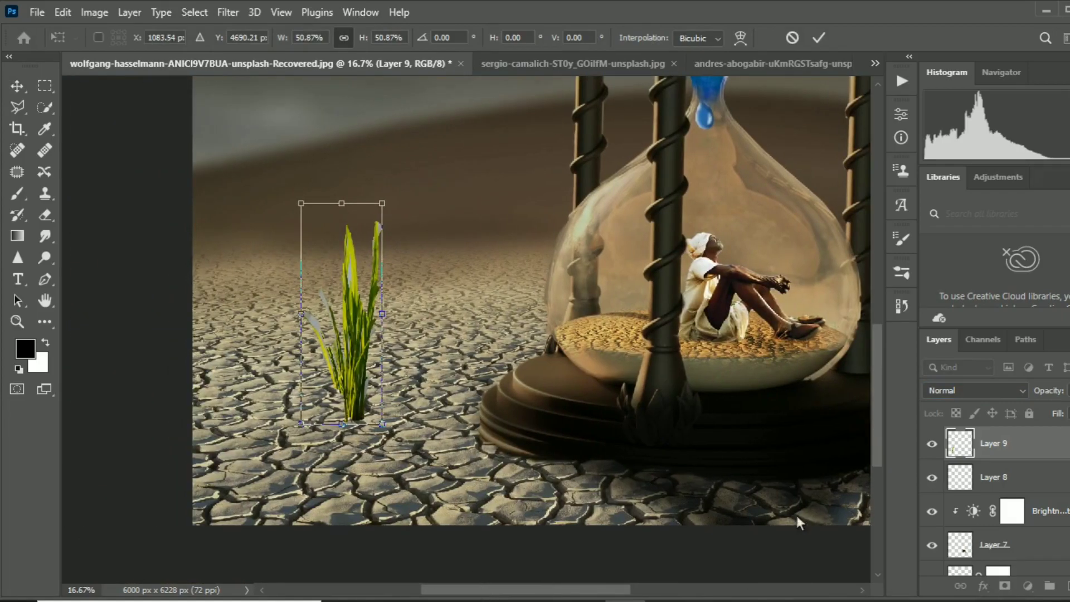
pyautogui.press('Return')
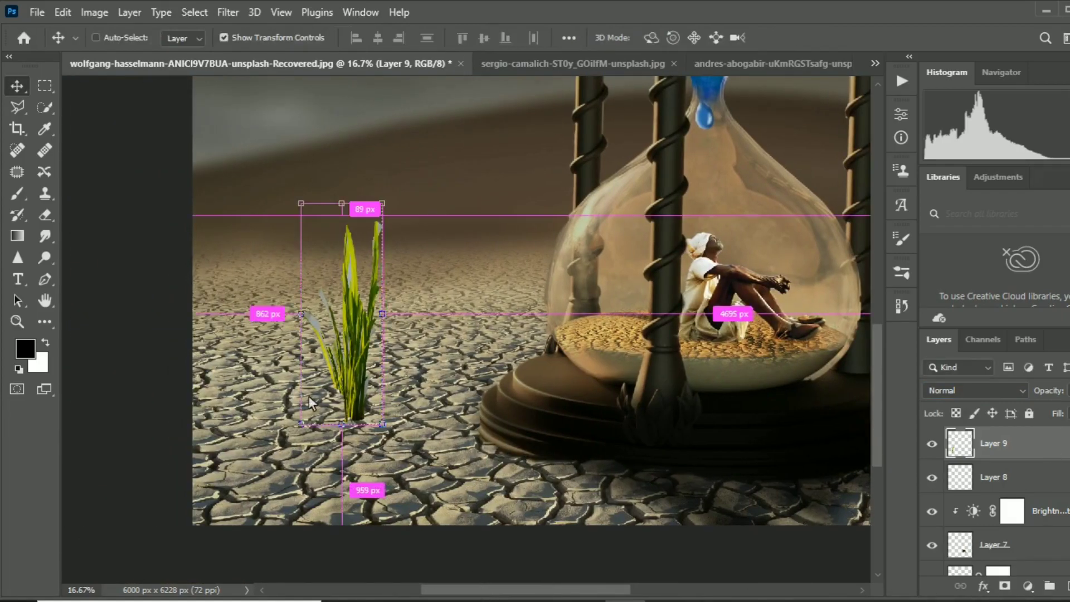
pyautogui.hotkey('ctrl', '+')
pyautogui.hotkey('ctrl', '+')
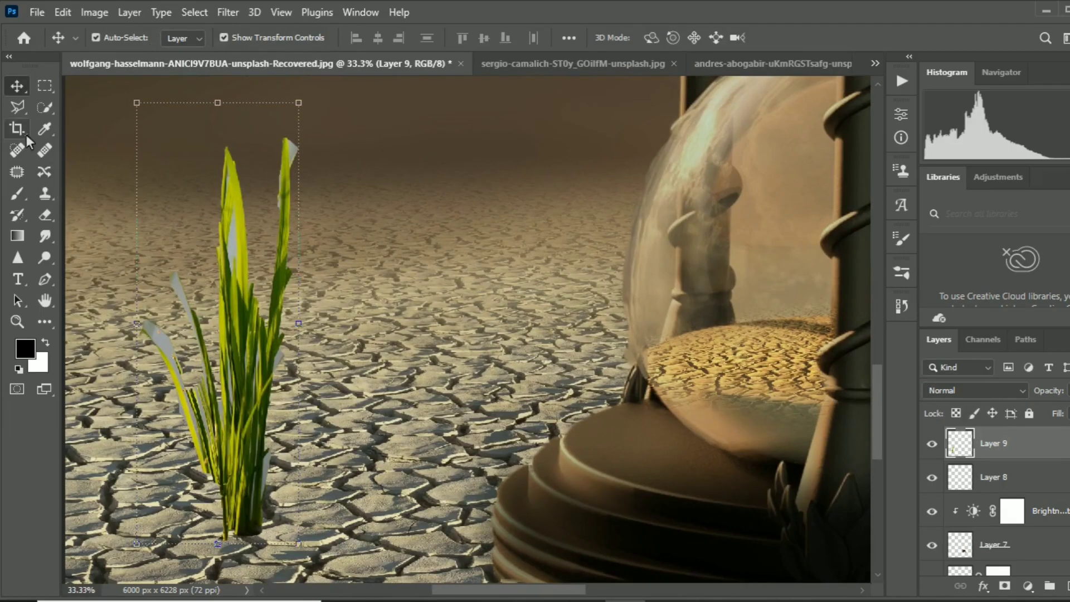
# Erase the pale grey fringes and detached blade tips from the grass with a 28 px eraser.
pyautogui.click(51, 219)
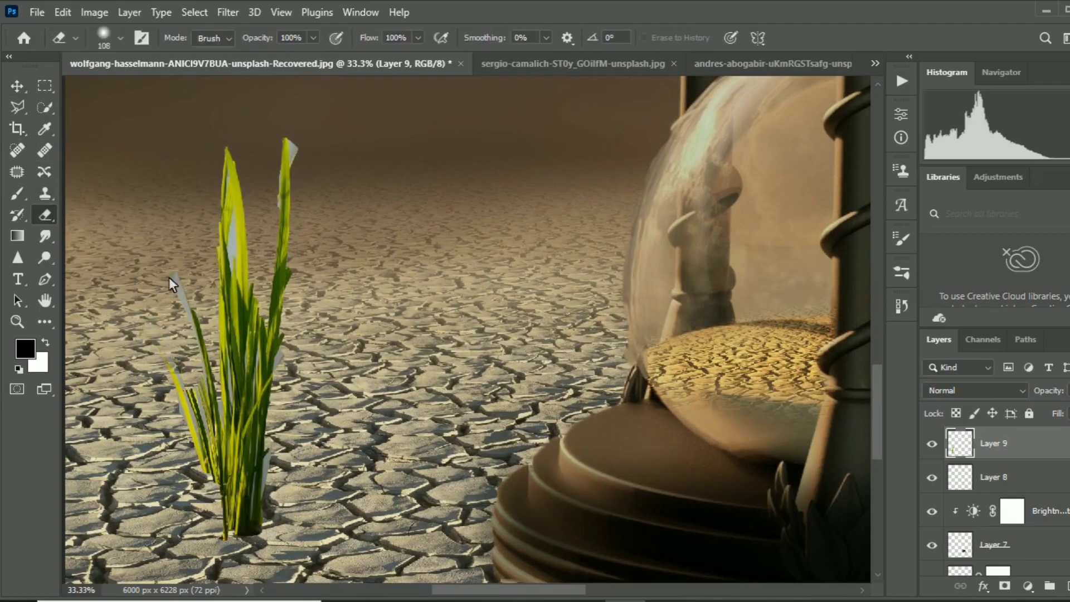
pyautogui.moveTo(291, 140); pyautogui.dragTo(284, 146)
pyautogui.moveTo(276, 343); pyautogui.dragTo(267, 371)
pyautogui.moveTo(266, 449); pyautogui.dragTo(262, 496)
pyautogui.moveTo(206, 460)
pyautogui.mouseDown()
pyautogui.moveTo(218, 513)
pyautogui.moveTo(178, 397)
pyautogui.mouseUp()
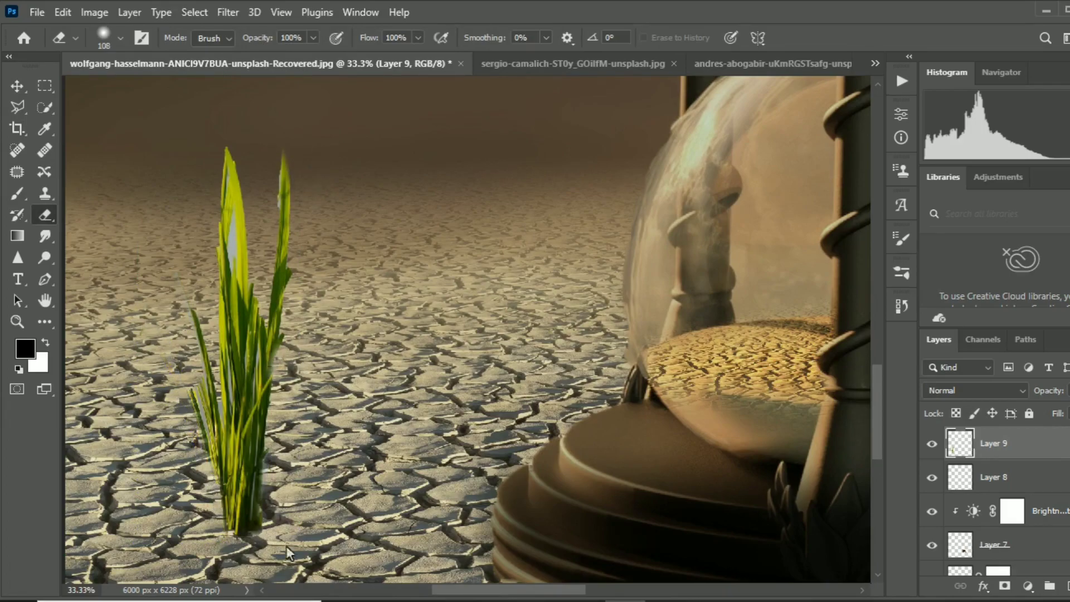
pyautogui.rightClick(192, 164)
pyautogui.write('28')
pyautogui.press('Return')
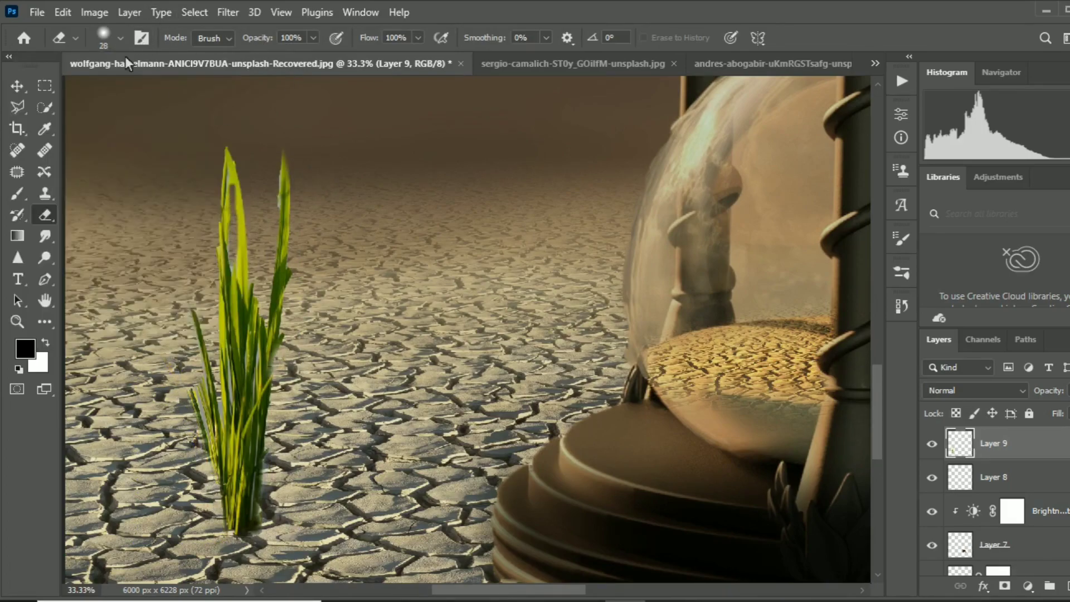
pyautogui.moveTo(225, 149)
pyautogui.mouseDown()
pyautogui.moveTo(226, 167)
pyautogui.moveTo(285, 168)
pyautogui.mouseUp()
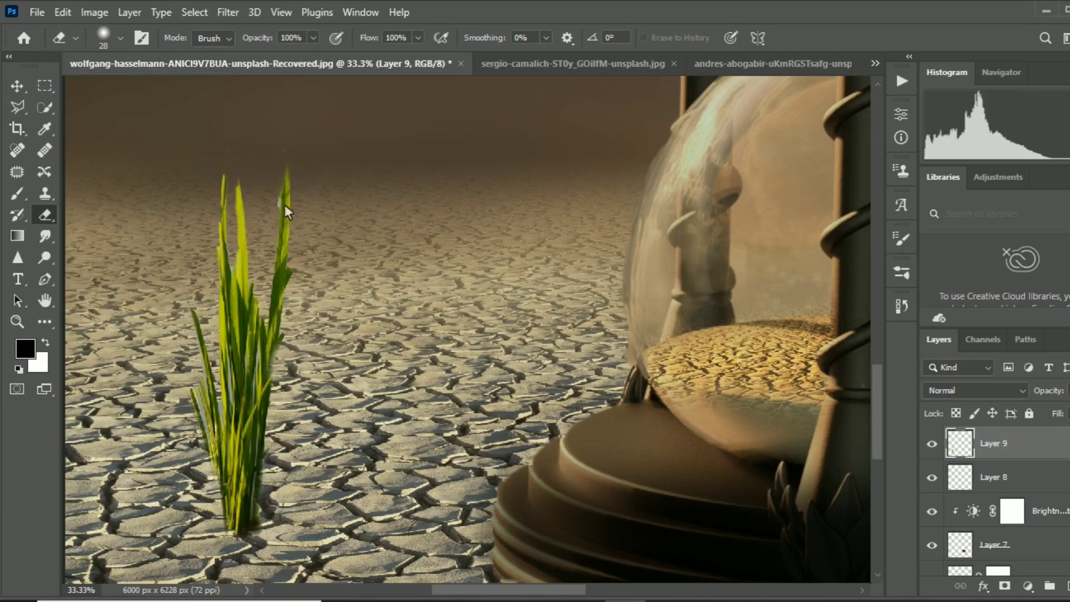
pyautogui.hotkey('ctrl', '-')
pyautogui.hotkey('ctrl', '-')
pyautogui.hotkey('ctrl', '-')
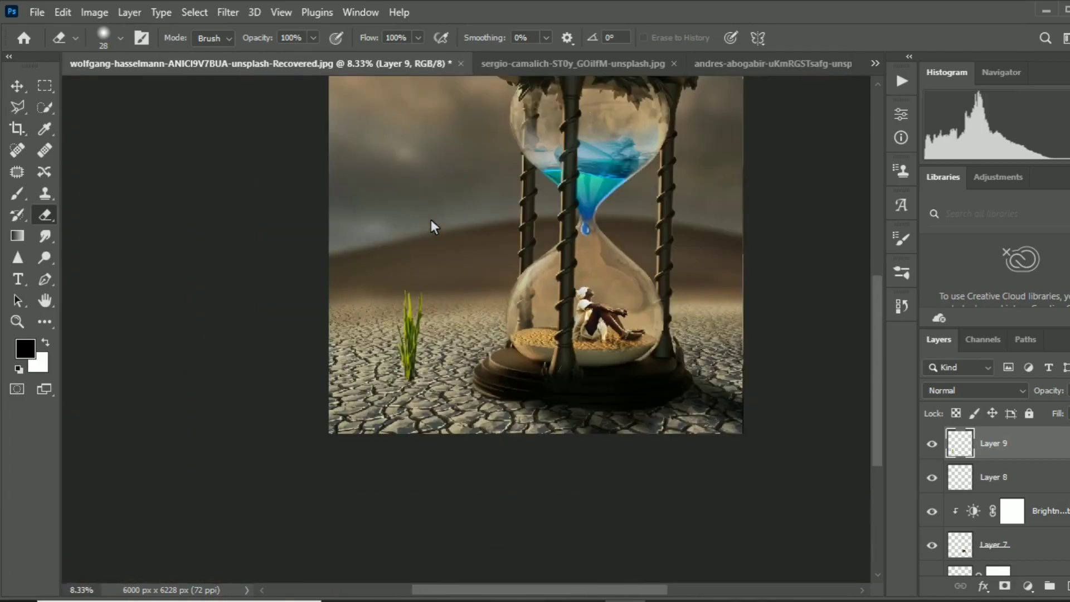
# Scale the grass clump taller, to about 155%, and nudge it down onto the ground.
pyautogui.press('v')
pyautogui.hotkey('ctrl', 't')
pyautogui.moveTo(398, 289); pyautogui.dragTo(330, 235)
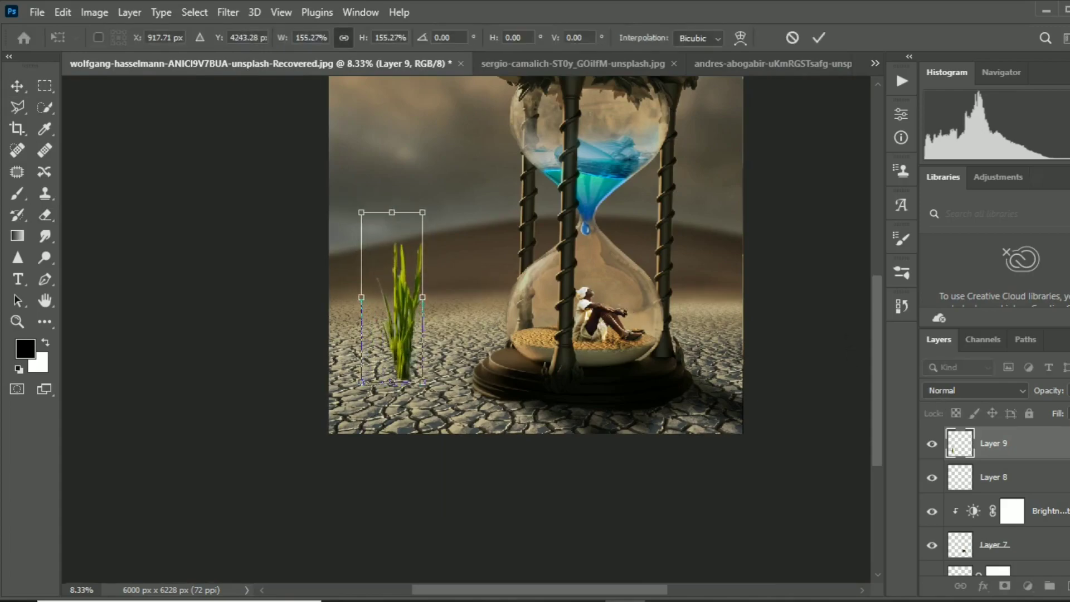
pyautogui.press('Return')
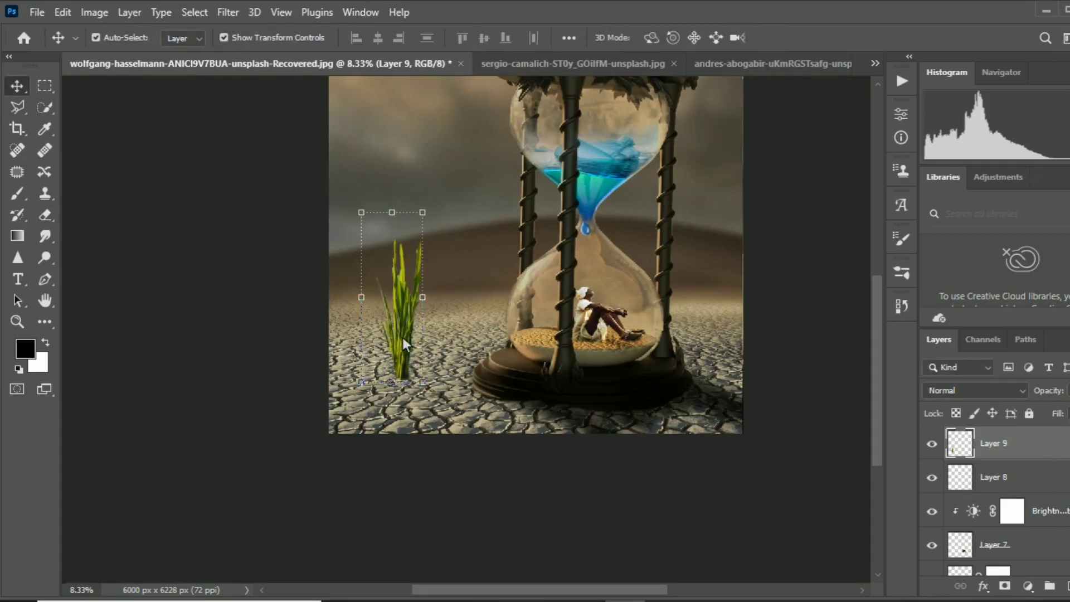
pyautogui.moveTo(402, 336); pyautogui.dragTo(400, 356)
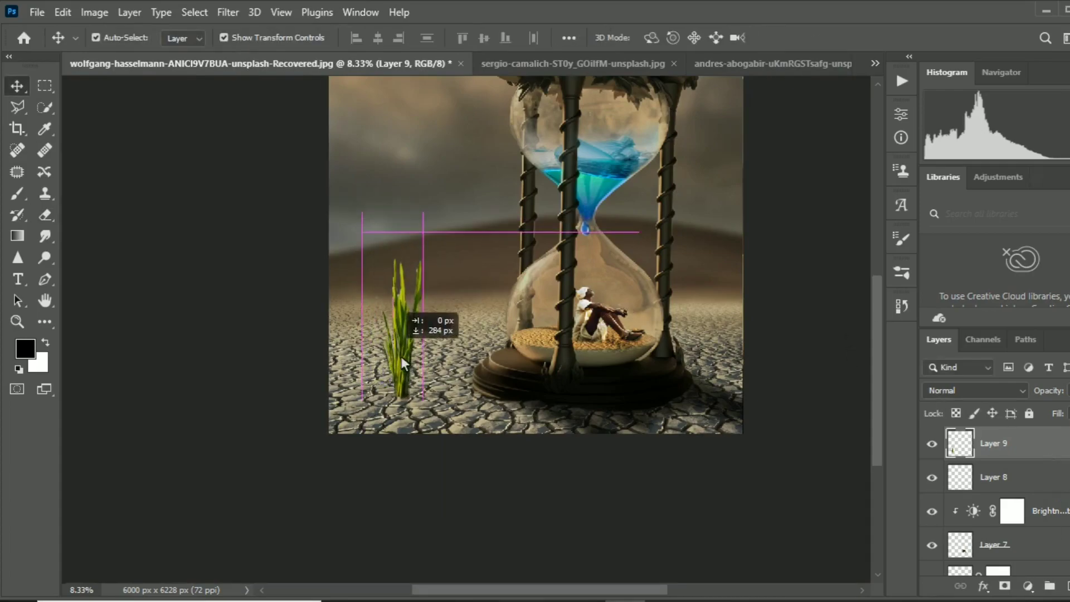
# Add a Hue/Saturation adjustment, trying the Greens range before returning to all colours.
pyautogui.click(1027, 588)
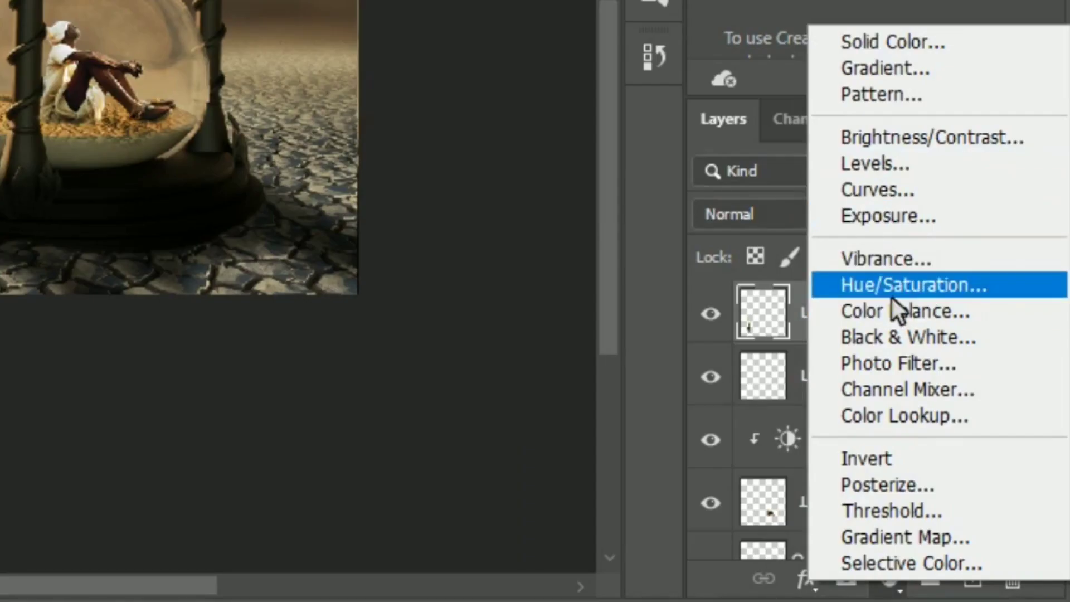
pyautogui.click(892, 289)
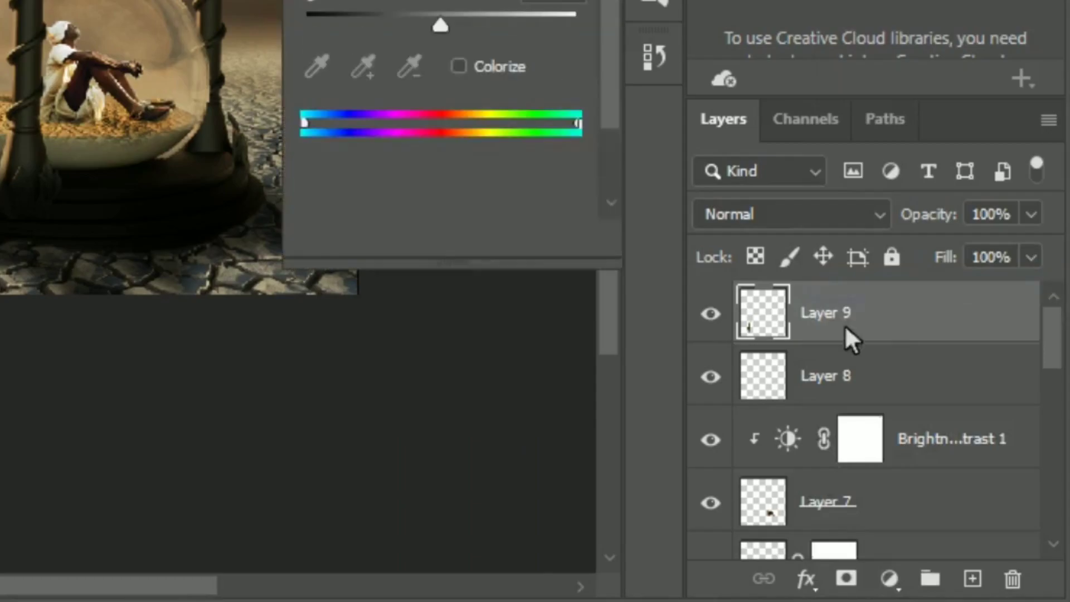
pyautogui.click(803, 183)
pyautogui.click(789, 228)
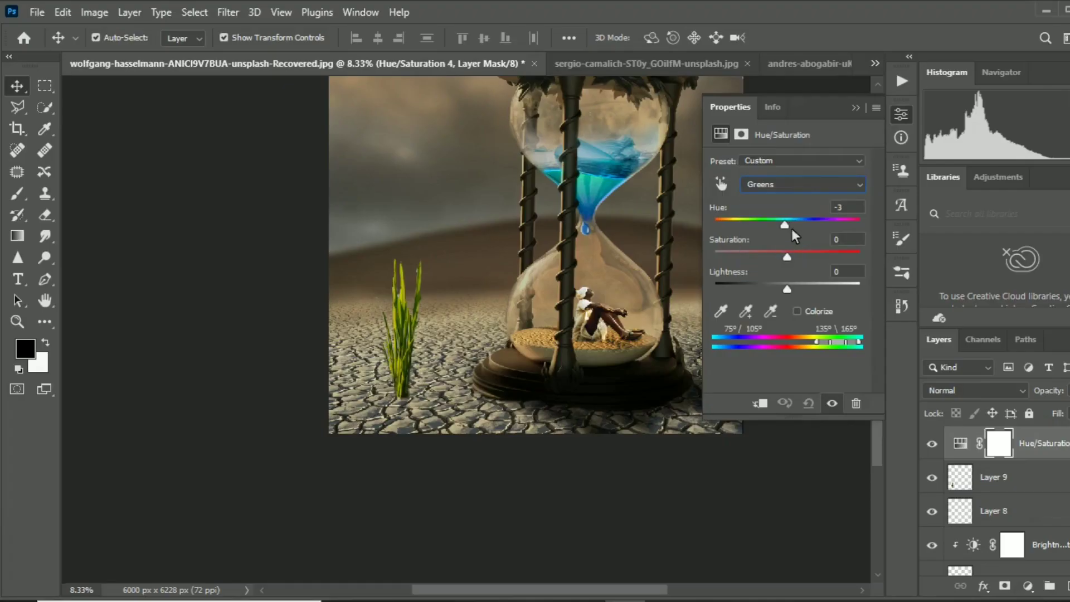
pyautogui.moveTo(788, 225); pyautogui.dragTo(750, 226)
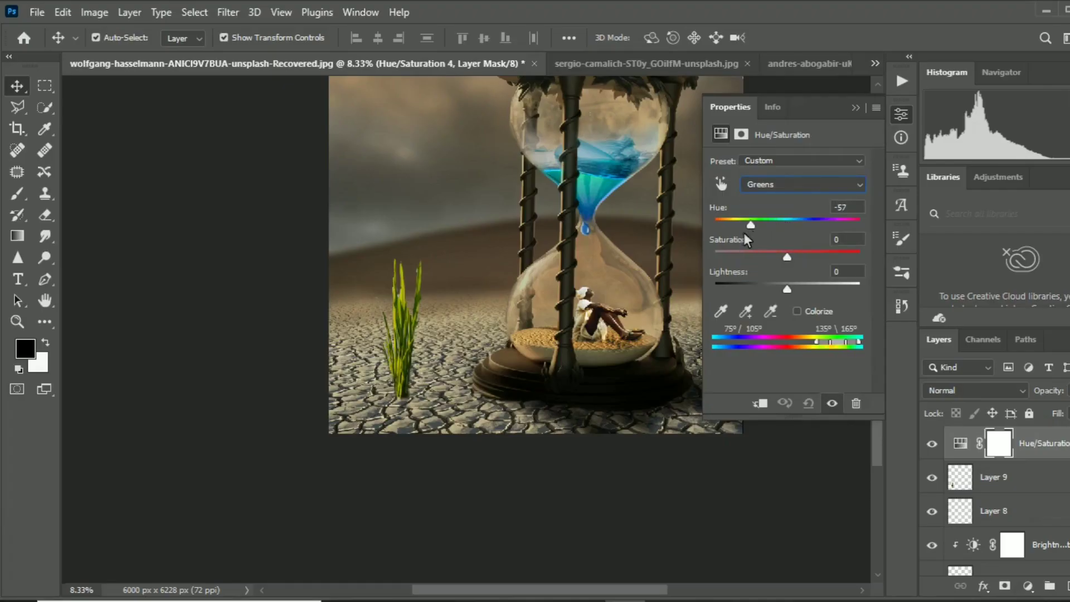
pyautogui.click(819, 186)
pyautogui.moveTo(787, 224); pyautogui.dragTo(757, 225)
# Clip the adjustment to the grass and set Hue +3, Saturation -55, Lightness +5.
pyautogui.click(760, 403)
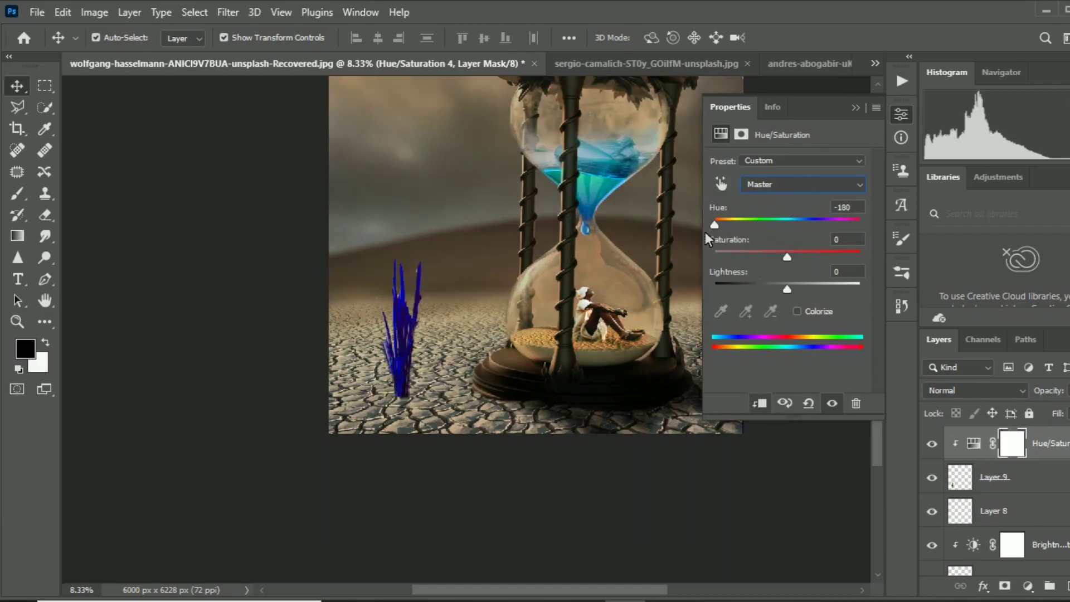
pyautogui.click(770, 224)
pyautogui.moveTo(786, 258)
pyautogui.mouseDown()
pyautogui.moveTo(753, 262)
pyautogui.moveTo(798, 295)
pyautogui.mouseUp()
pyautogui.click(776, 224)
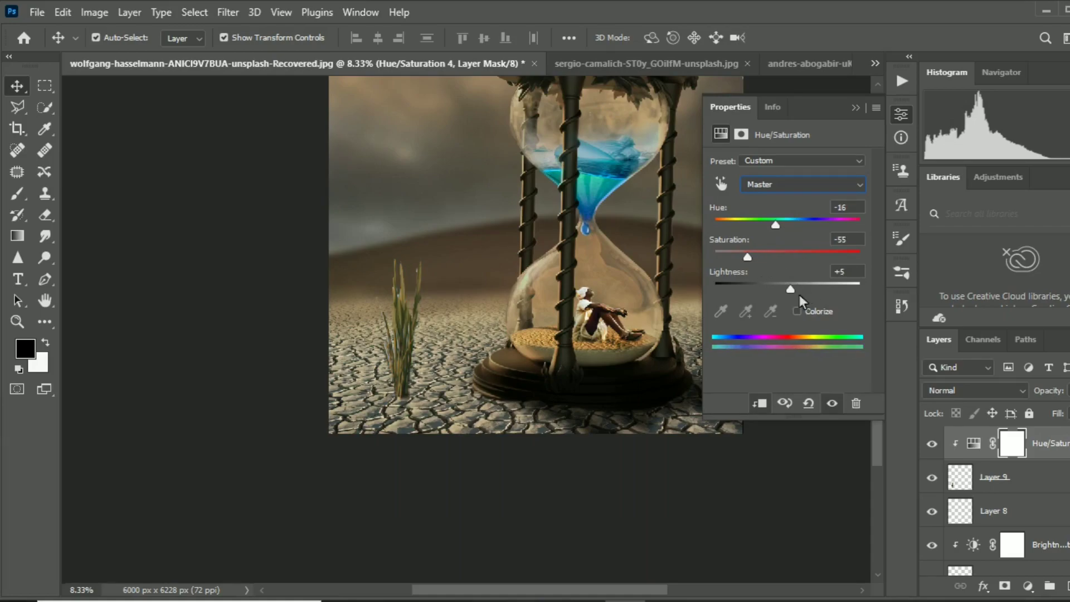
pyautogui.click(817, 185)
pyautogui.click(791, 224)
pyautogui.click(901, 115)
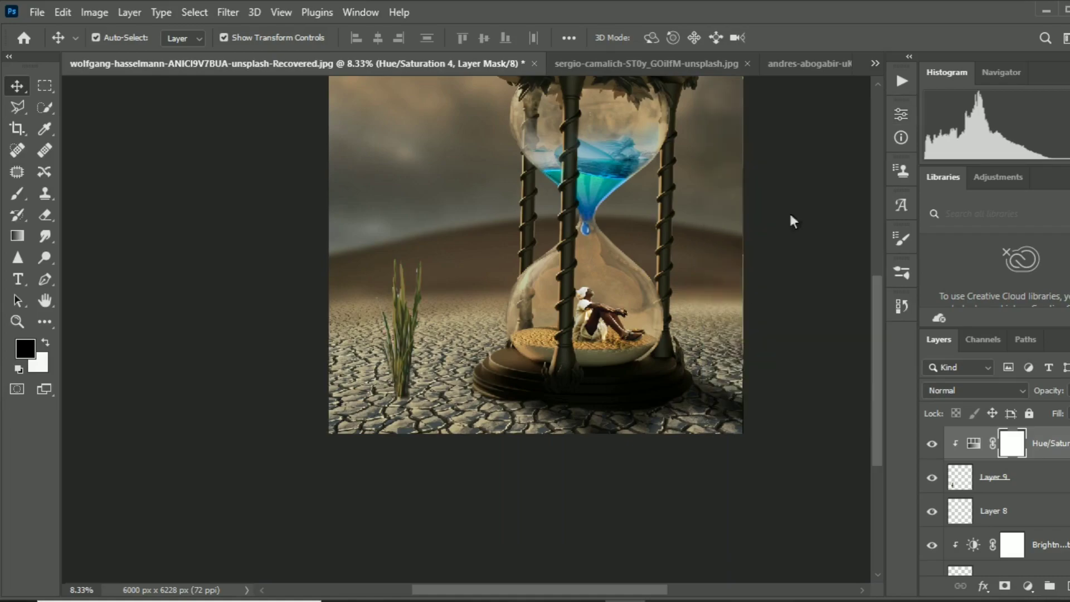
pyautogui.scroll(1, 749, 356)
# Brush soft black shading around the grass base on a new empty Layer 10.
pyautogui.hotkey('ctrl', '+')
pyautogui.hotkey('ctrl', '+')
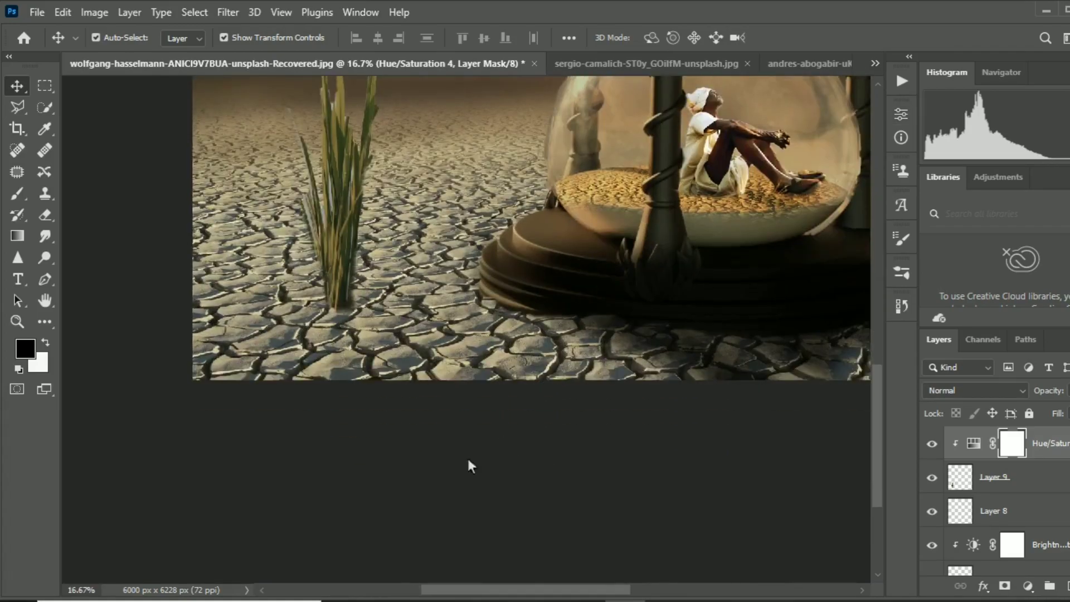
pyautogui.click(21, 196)
pyautogui.click(119, 37)
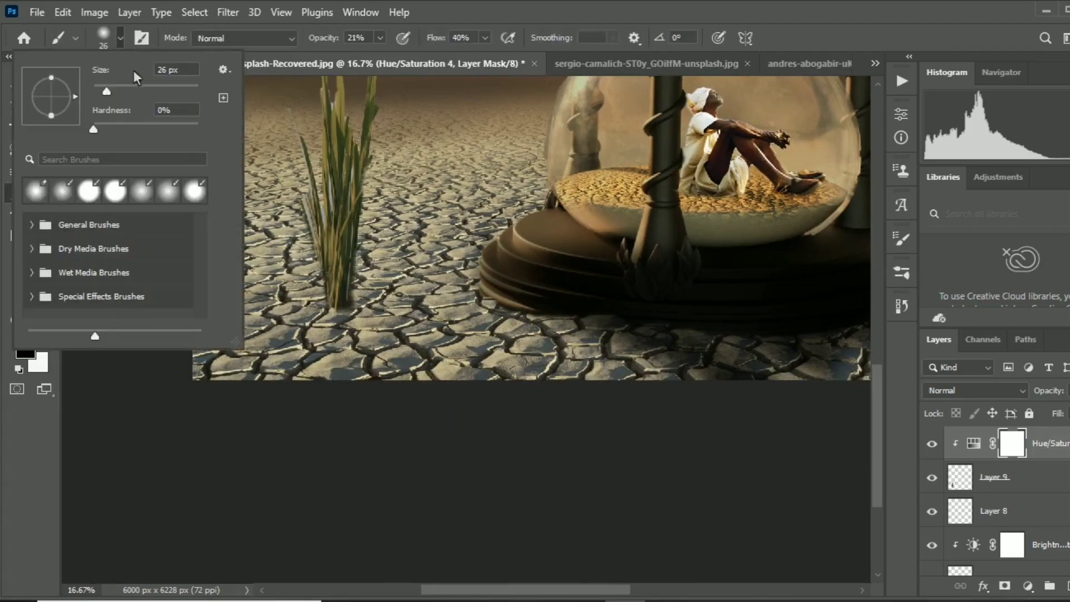
pyautogui.press('Return')
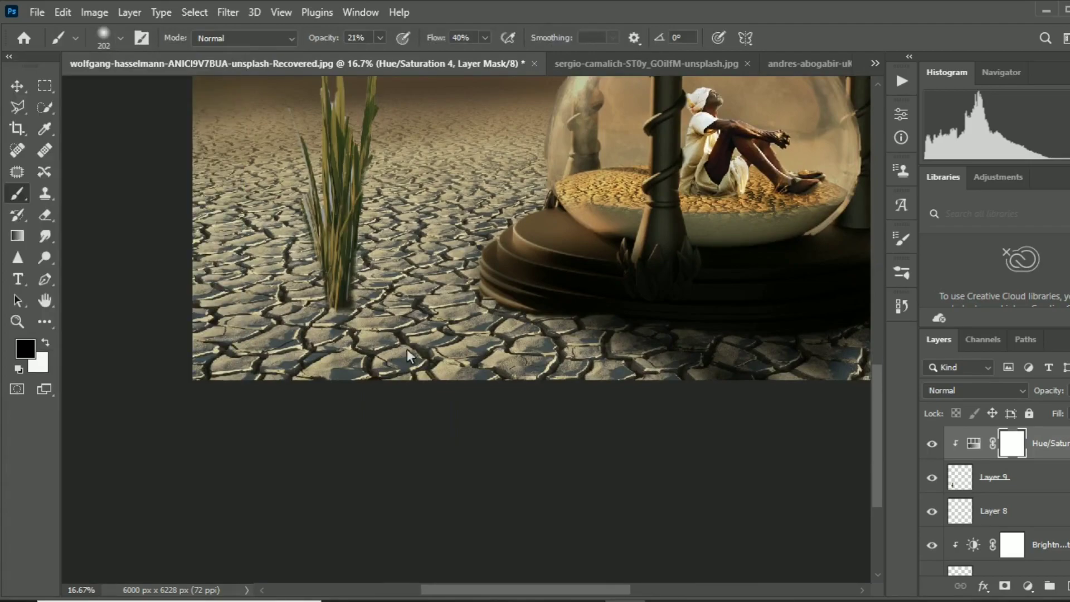
pyautogui.scroll(1, 416, 361)
pyautogui.hotkey('ctrl', 'shift', 'alt', 'n')
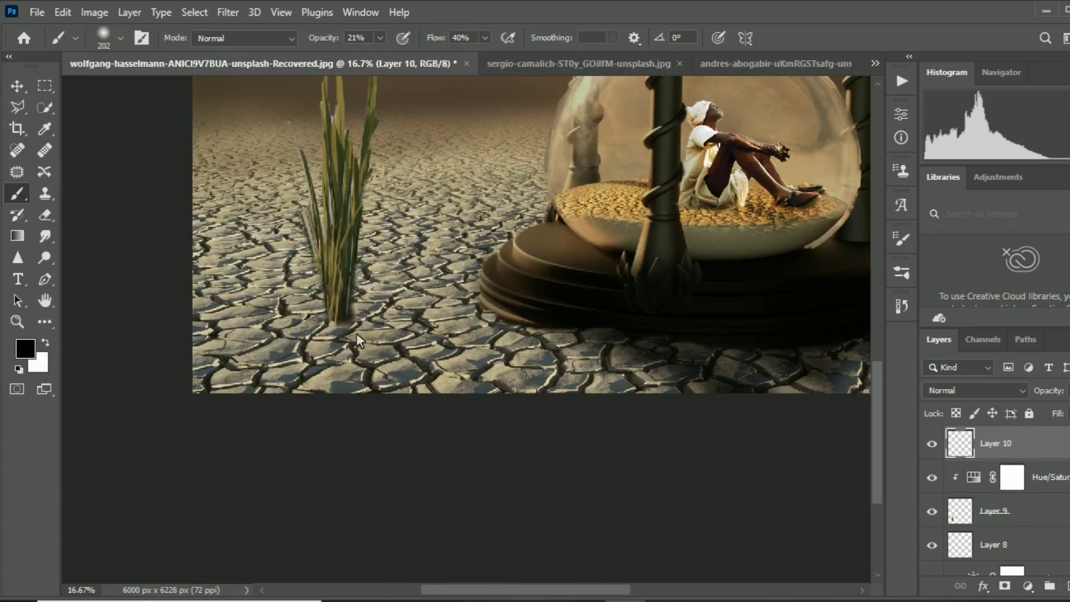
pyautogui.moveTo(356, 338); pyautogui.dragTo(426, 373)
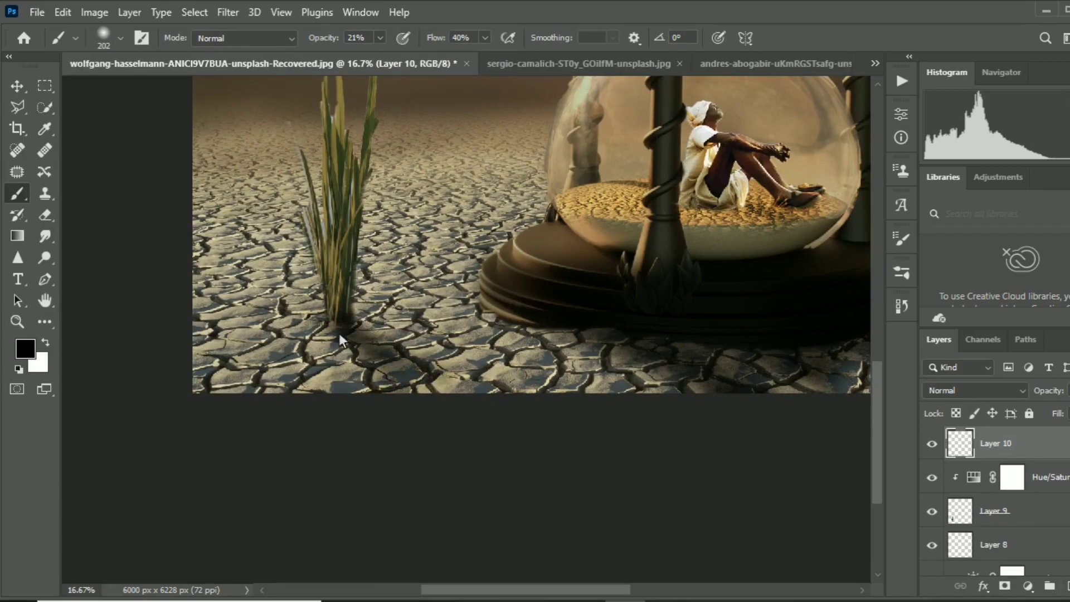
pyautogui.scroll(2, 339, 276)
pyautogui.scroll(1, 344, 279)
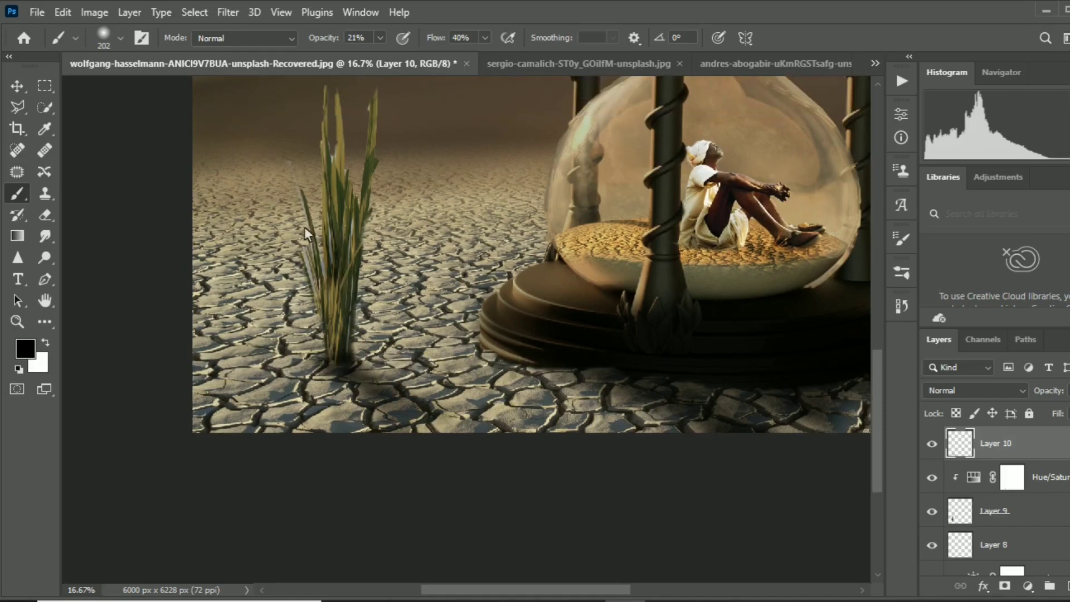
pyautogui.scroll(-1, 544, 379)
# Zoom and pan in closer on the hourglass and the farmer.
pyautogui.scroll(-2, 544, 379)
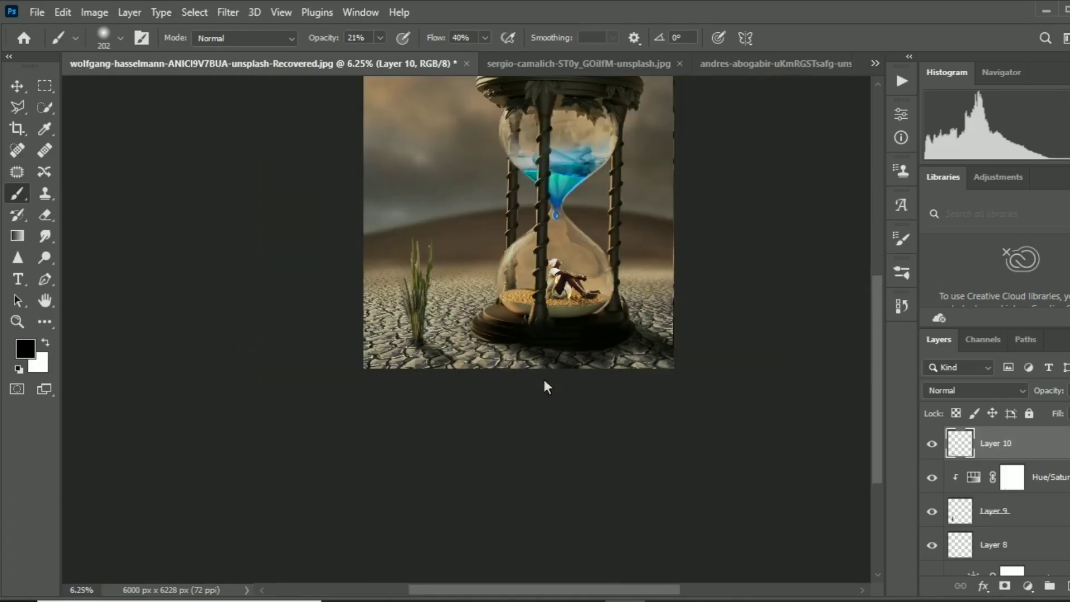
pyautogui.scroll(3, 535, 388)
pyautogui.moveTo(592, 591); pyautogui.dragTo(611, 593)
pyautogui.scroll(1, 624, 554)
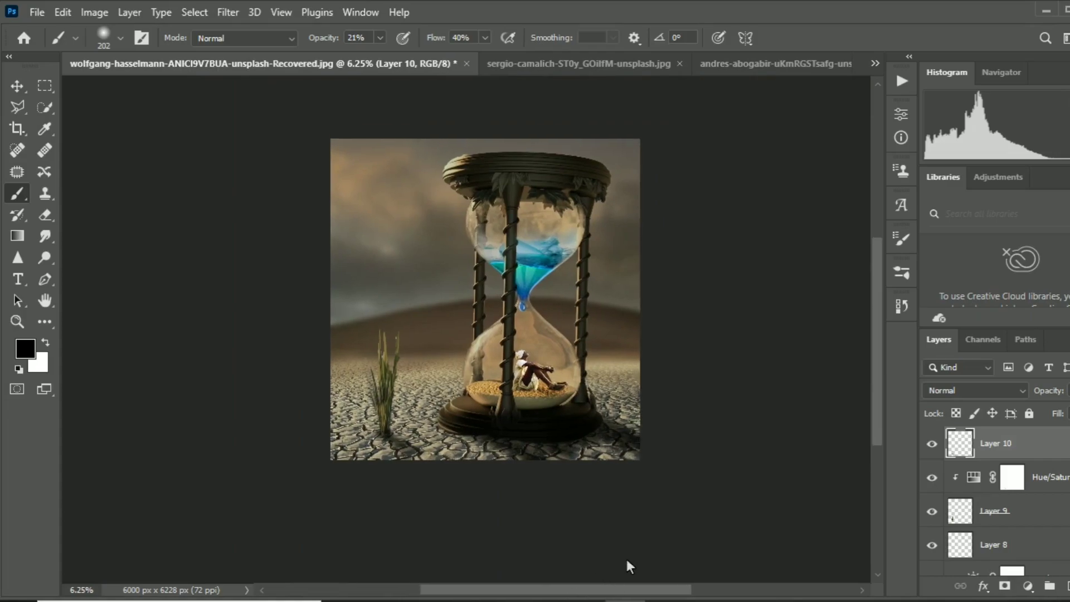
pyautogui.scroll(1, 626, 561)
pyautogui.scroll(1, 626, 562)
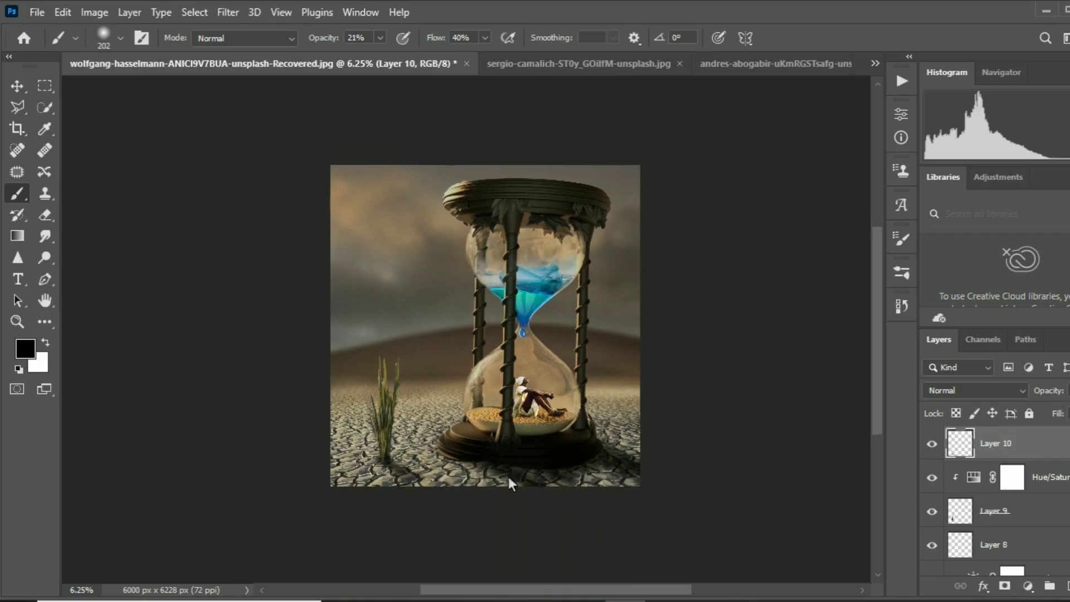
pyautogui.scroll(1, 601, 518)
pyautogui.hotkey('ctrl', '+')
pyautogui.hotkey('ctrl', '+')
pyautogui.hotkey('ctrl', '+')
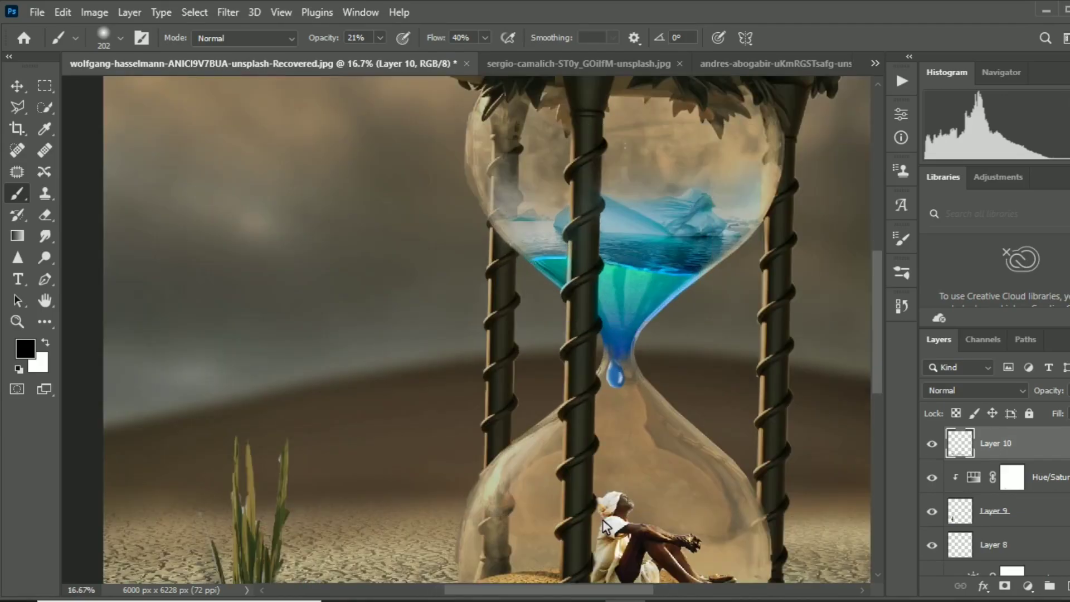
pyautogui.scroll(-3, 607, 527)
pyautogui.scroll(-2, 607, 527)
pyautogui.hscroll(5, 580, 491)
pyautogui.scroll(-2, 550, 453)
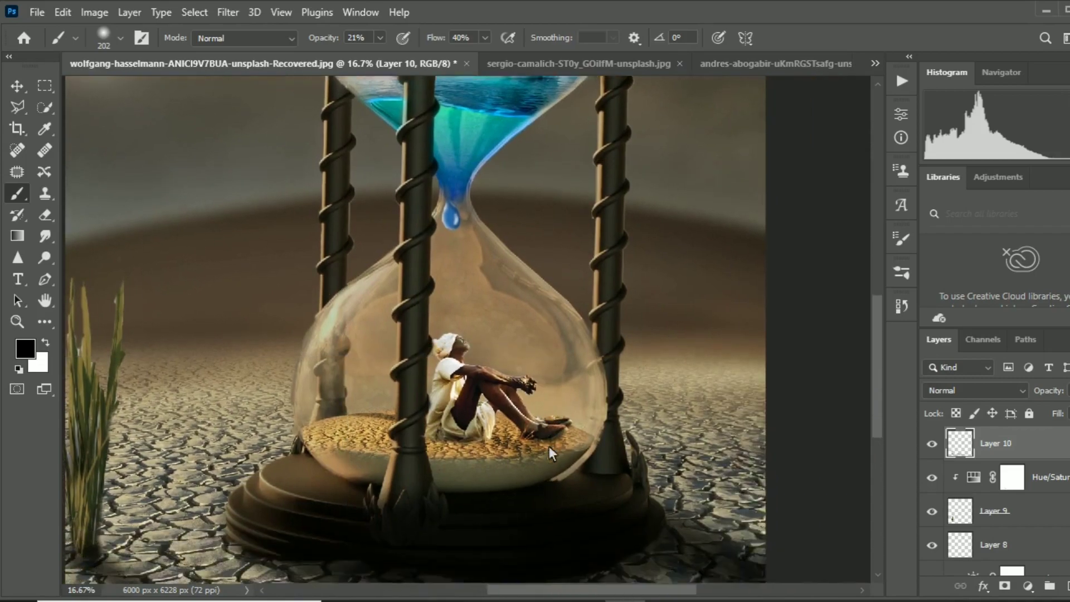
pyautogui.hotkey('ctrl', '+')
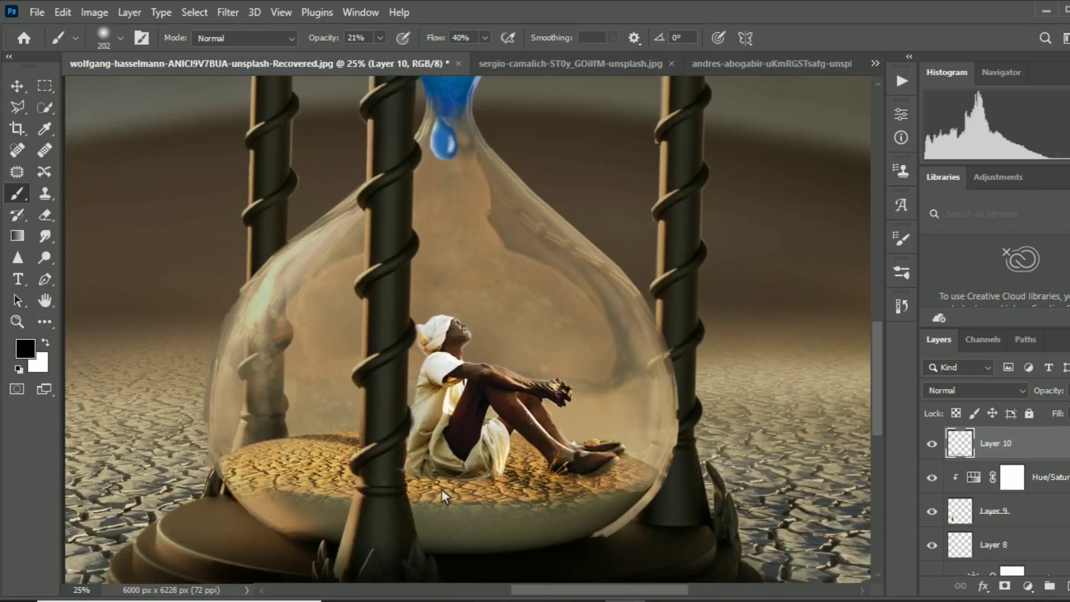
# Set the soft brush size to 92 px.
pyautogui.click(120, 38)
pyautogui.write('92')
pyautogui.press('Return')
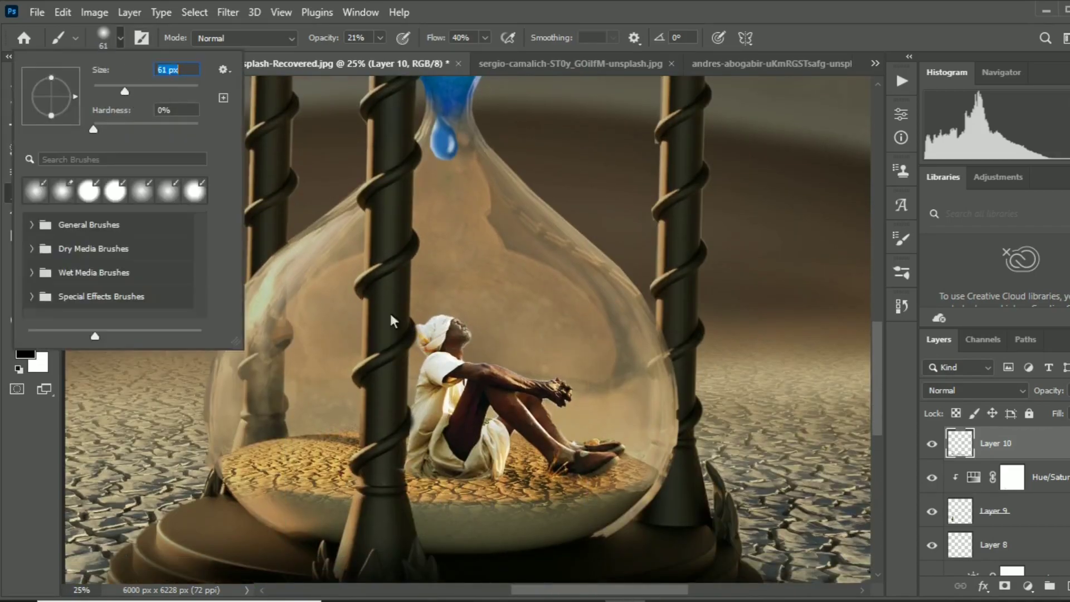
pyautogui.press('Return')
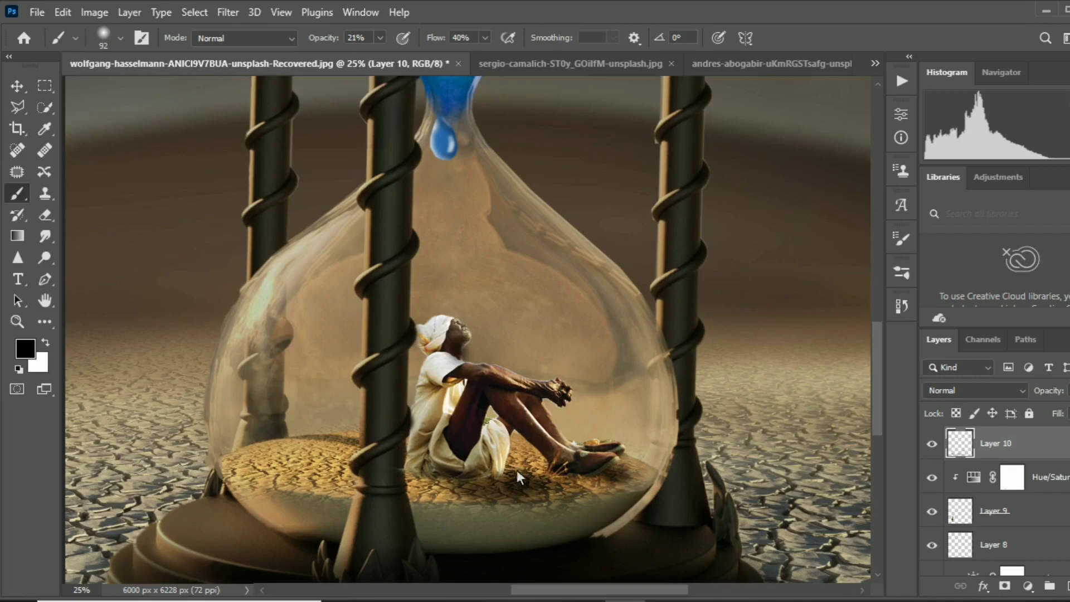
# Make white the foreground painting colour and zoom out to the whole image.
pyautogui.hotkey('ctrl', '-')
pyautogui.hotkey('ctrl', '-')
pyautogui.hotkey('ctrl', '-')
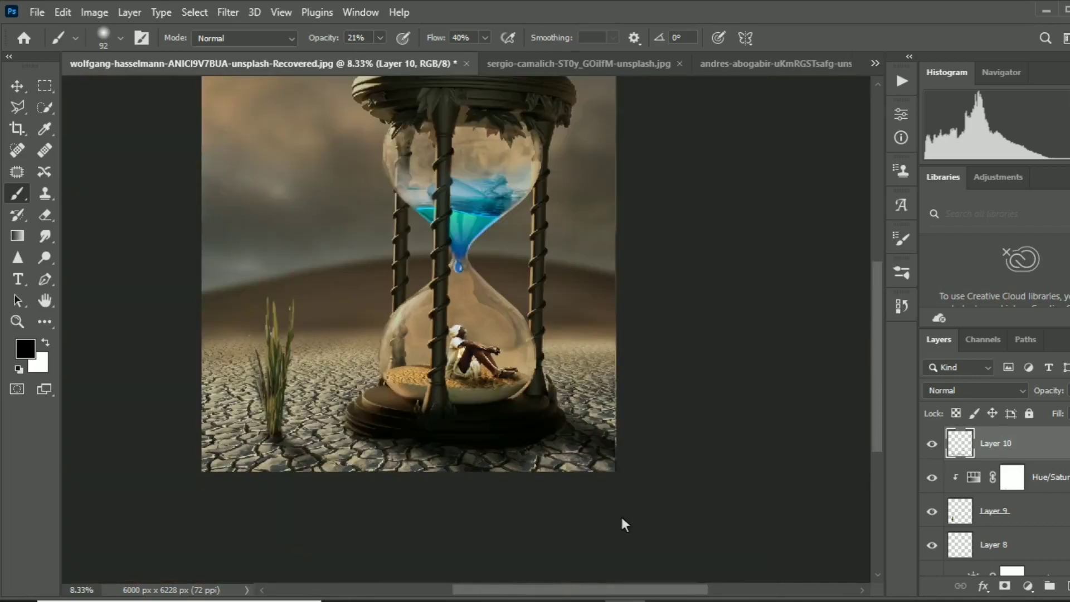
pyautogui.hotkey('ctrl', '+')
pyautogui.hotkey('ctrl', '+')
pyautogui.hotkey('ctrl', '+')
pyautogui.hotkey('ctrl', '+')
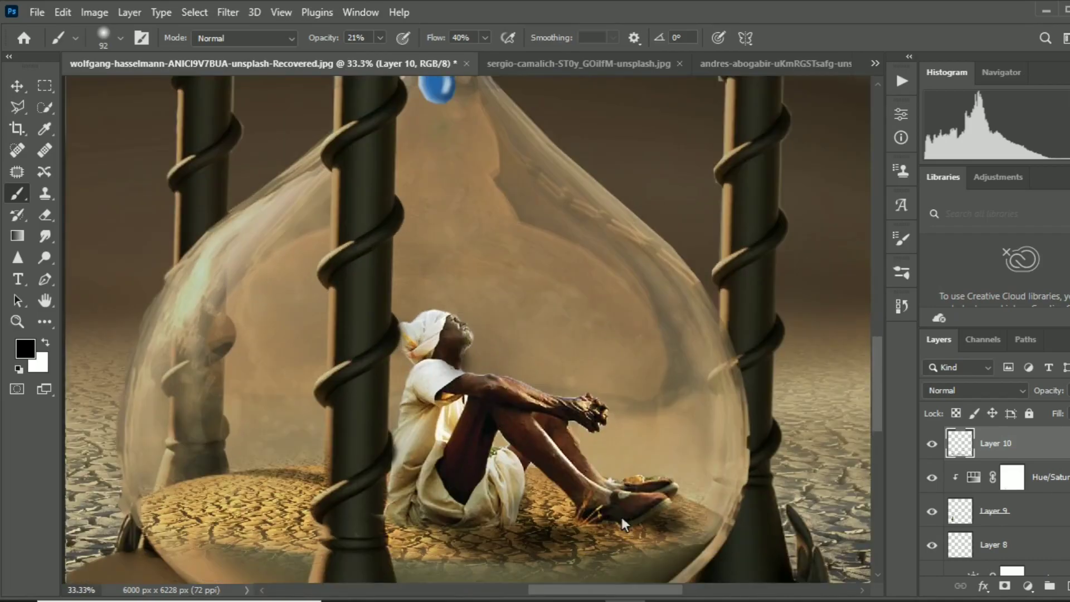
pyautogui.click(49, 344)
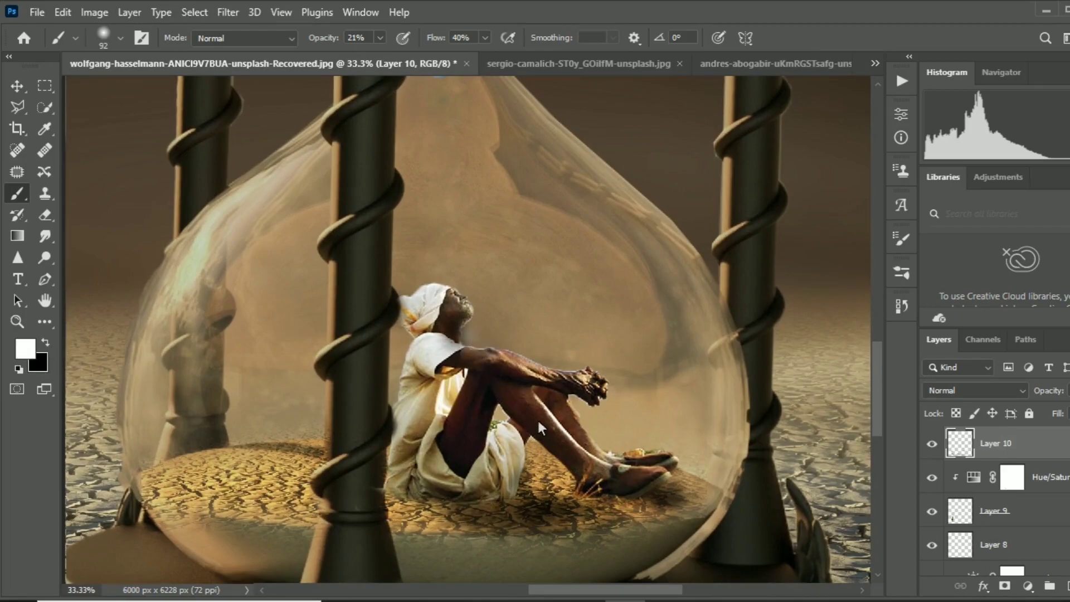
pyautogui.hotkey('ctrl', '-')
pyautogui.hotkey('ctrl', '-')
pyautogui.hotkey('ctrl', '-')
pyautogui.hotkey('ctrl', '-')
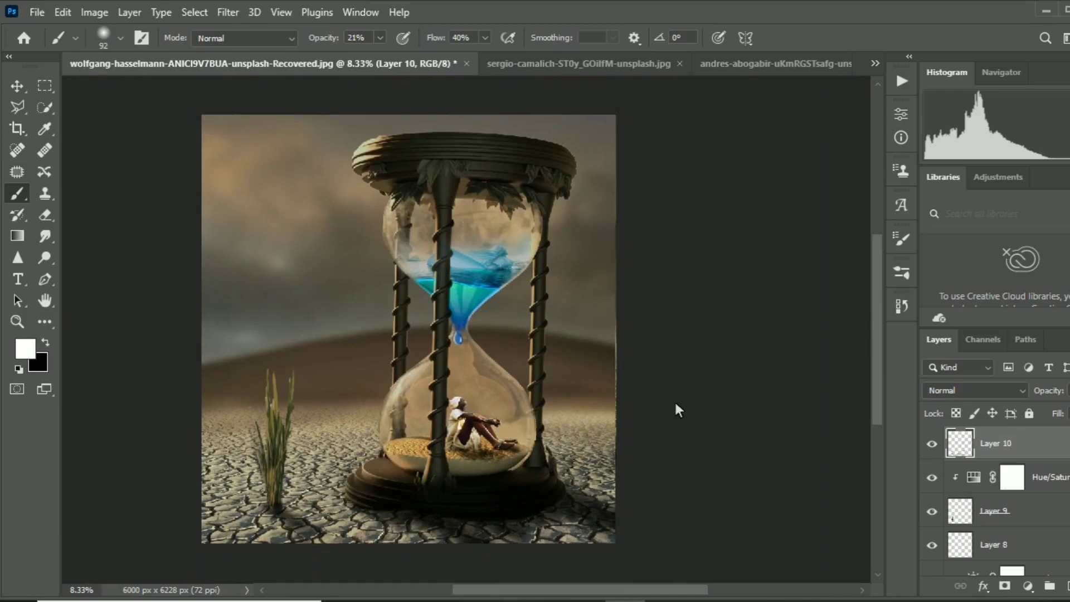
# Select the farmer's Layer 7 and bring up the new adjustment layer list.
pyautogui.scroll(-3, 1042, 507)
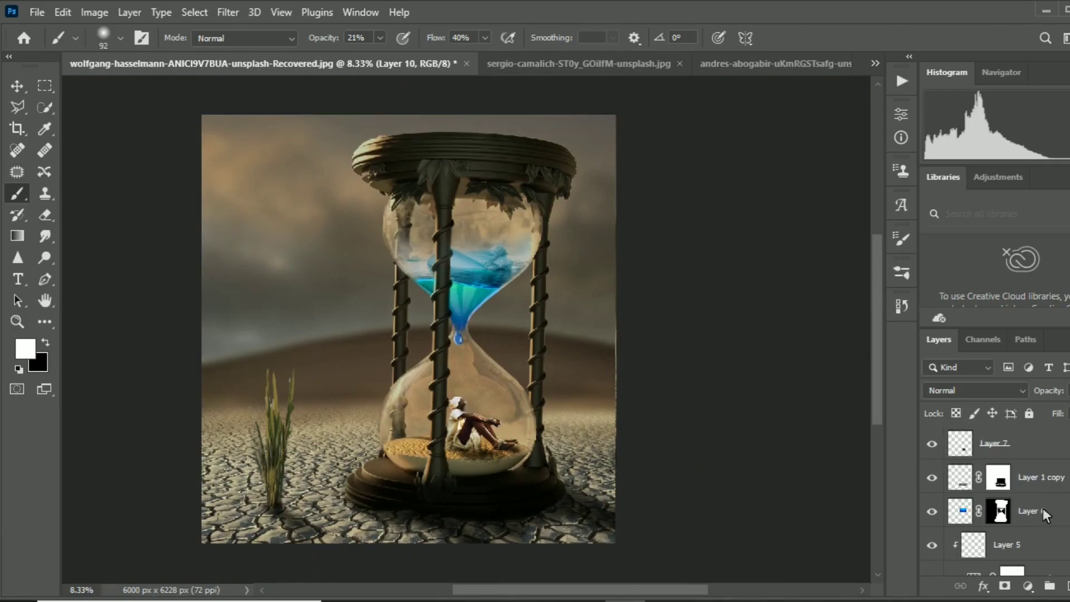
pyautogui.scroll(1, 1042, 507)
pyautogui.scroll(1, 1039, 507)
pyautogui.scroll(-2, 947, 484)
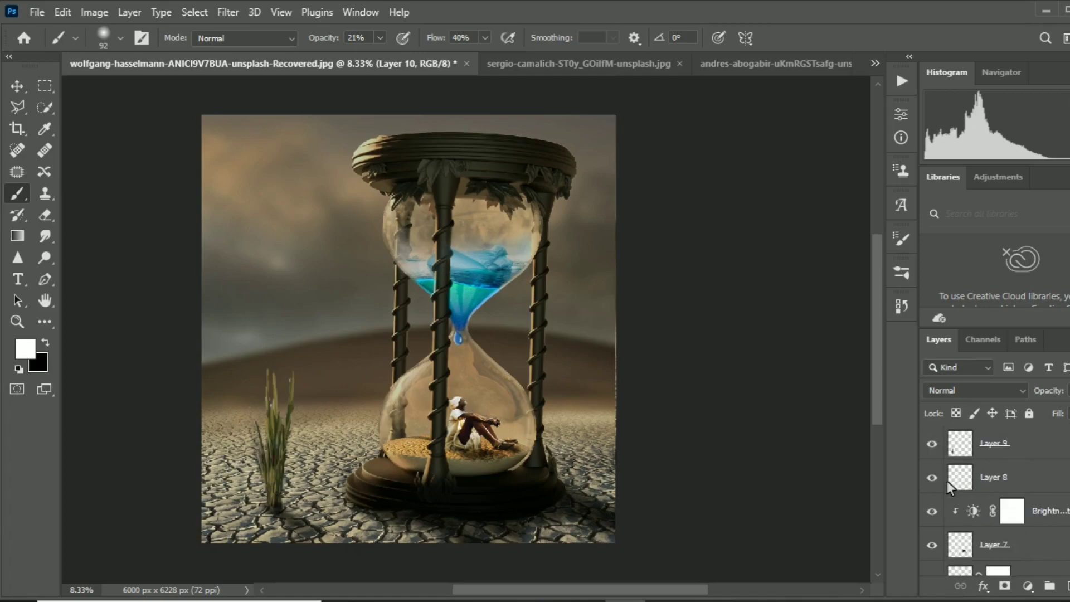
pyautogui.scroll(-1, 944, 504)
pyautogui.scroll(-2, 944, 507)
pyautogui.scroll(1, 944, 507)
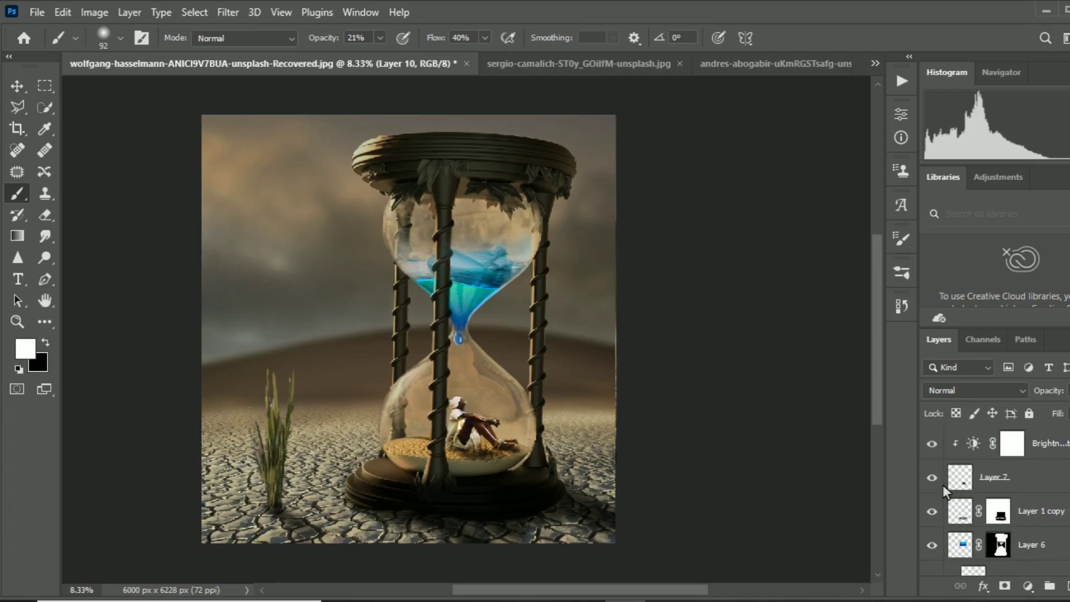
pyautogui.click(1055, 485)
pyautogui.click(1031, 588)
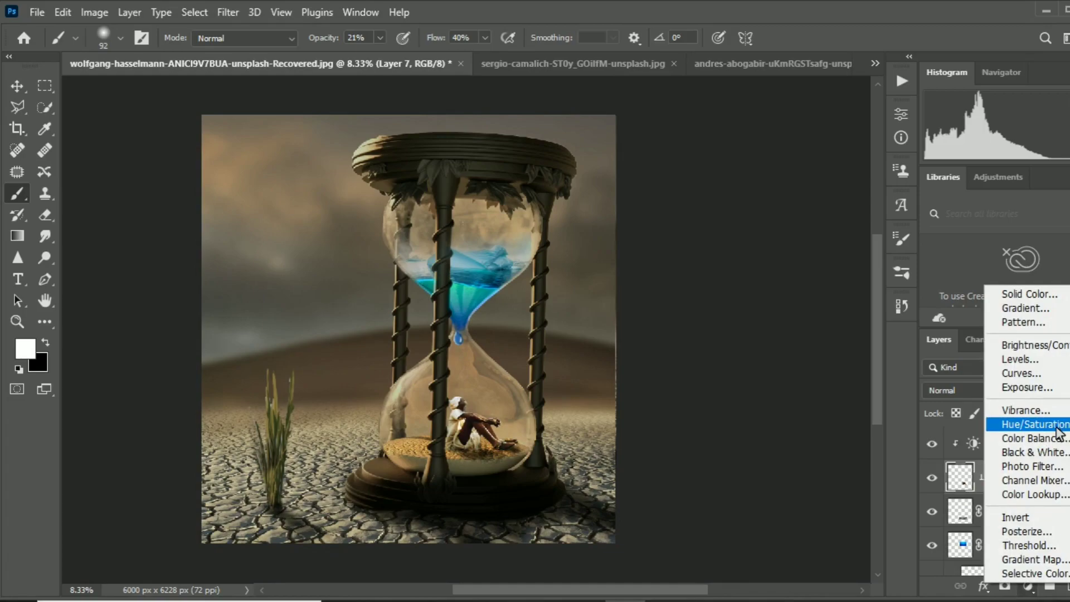
# Add a Curves adjustment with an S-curve and brighter highlights to the farmer layer.
pyautogui.click(1048, 388)
pyautogui.moveTo(787, 280); pyautogui.dragTo(785, 276)
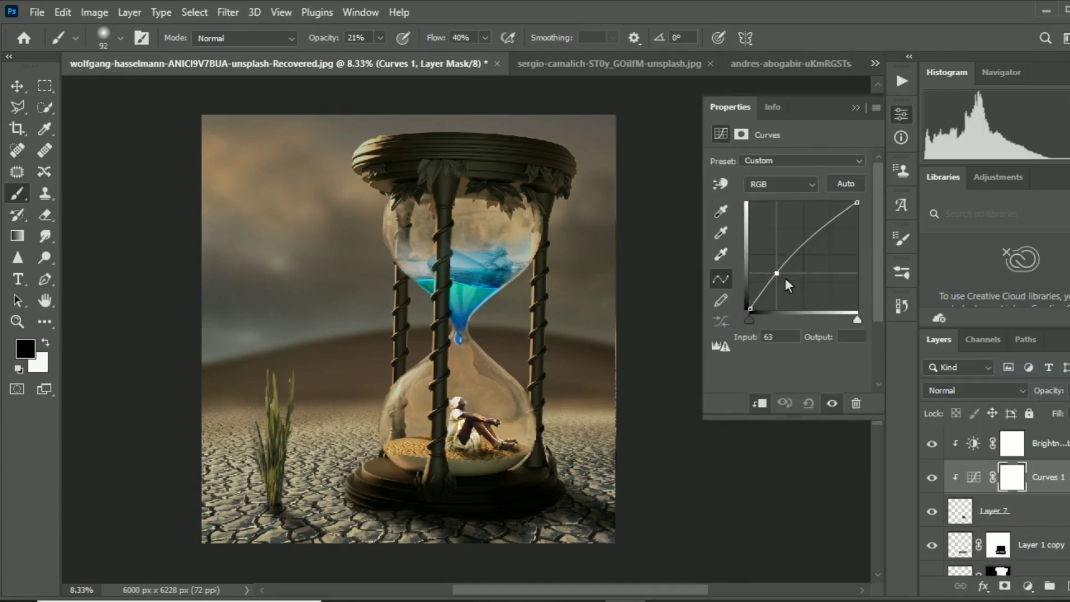
pyautogui.moveTo(824, 236); pyautogui.dragTo(840, 239)
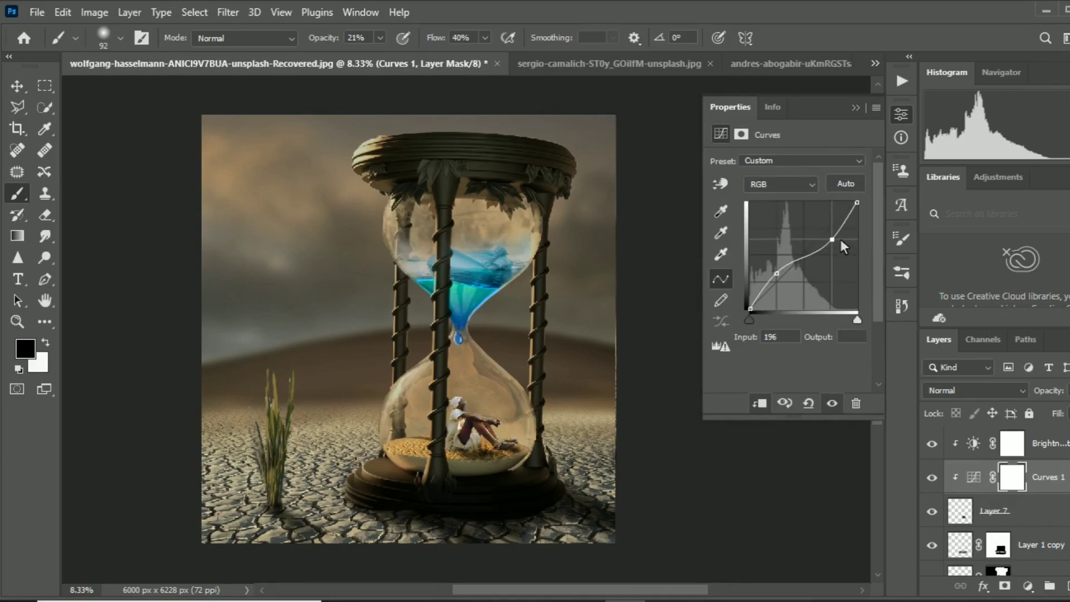
pyautogui.moveTo(856, 203); pyautogui.dragTo(852, 207)
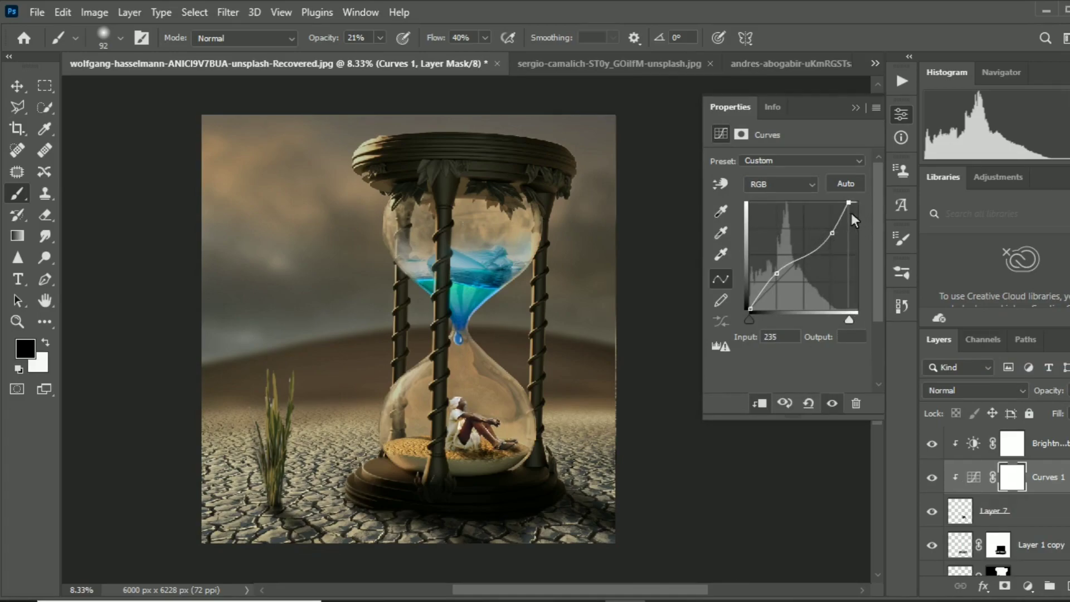
pyautogui.moveTo(782, 277); pyautogui.dragTo(781, 271)
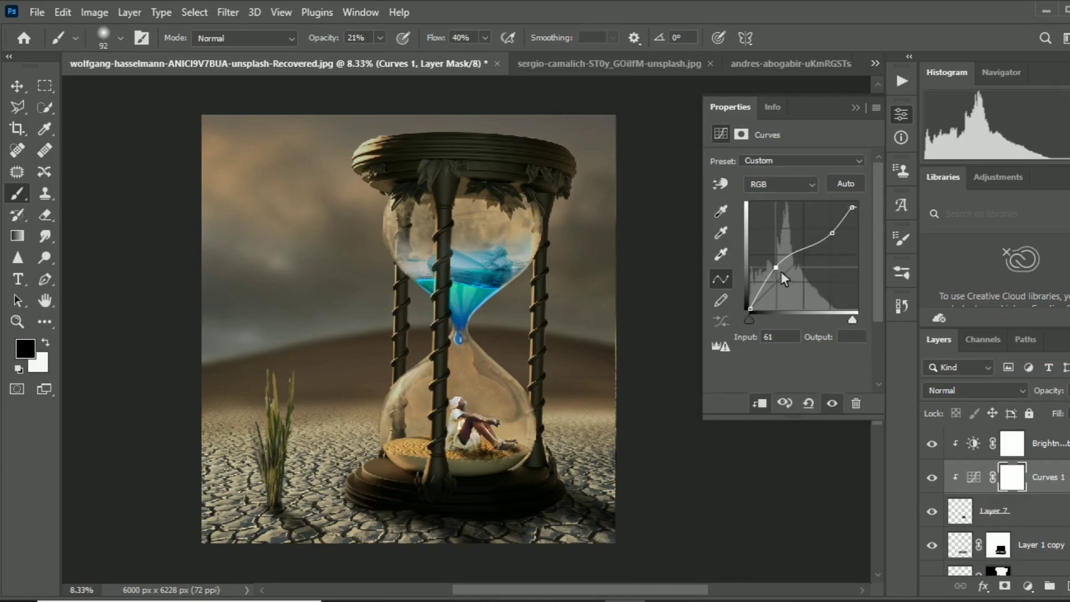
pyautogui.click(856, 107)
# Review the brightened composite at different zoom levels and swap the foreground/background colours.
pyautogui.scroll(1, 629, 393)
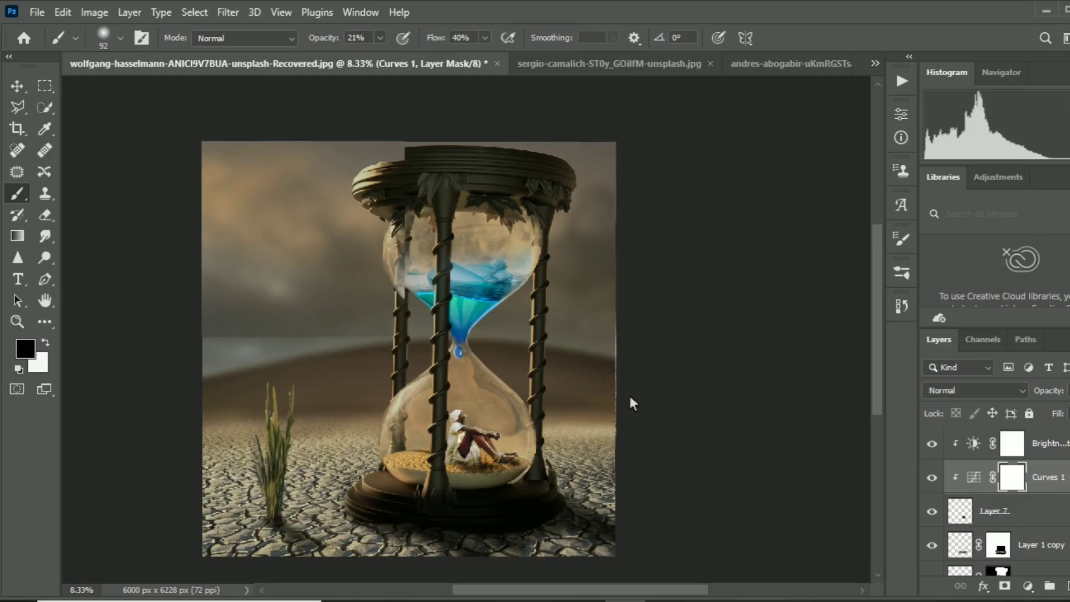
pyautogui.hotkey('ctrl', '+')
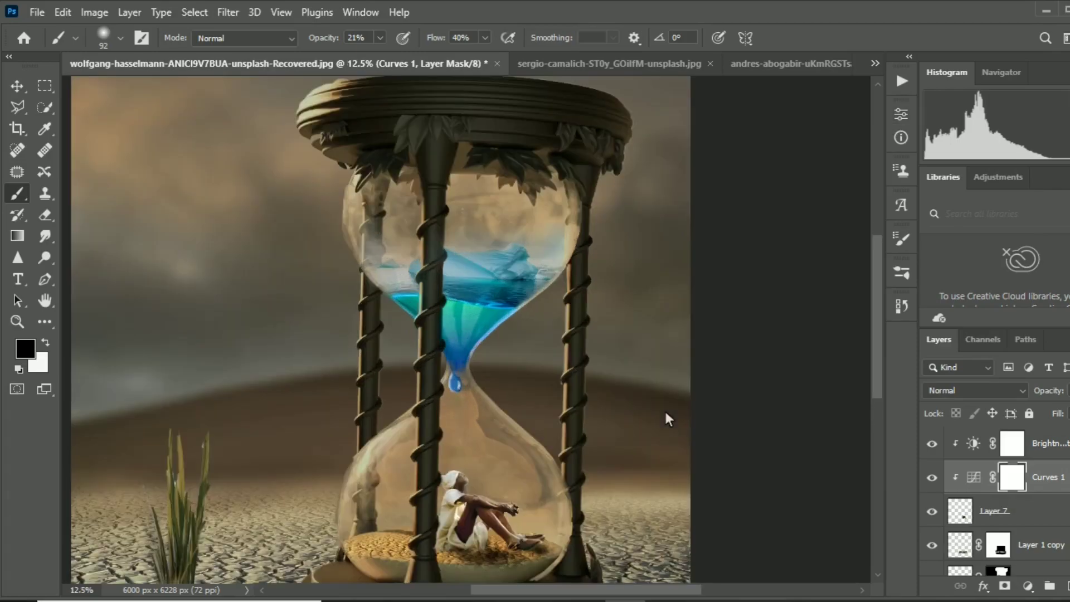
pyautogui.hotkey('ctrl', '-')
pyautogui.scroll(-1, 564, 449)
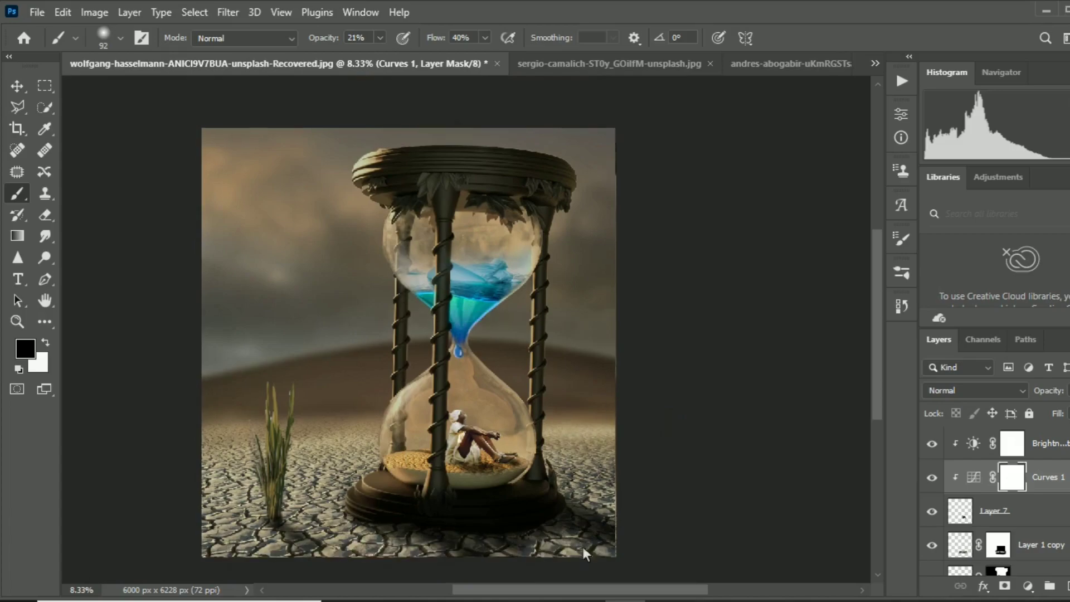
pyautogui.moveTo(603, 590); pyautogui.dragTo(590, 586)
pyautogui.scroll(-1, 654, 382)
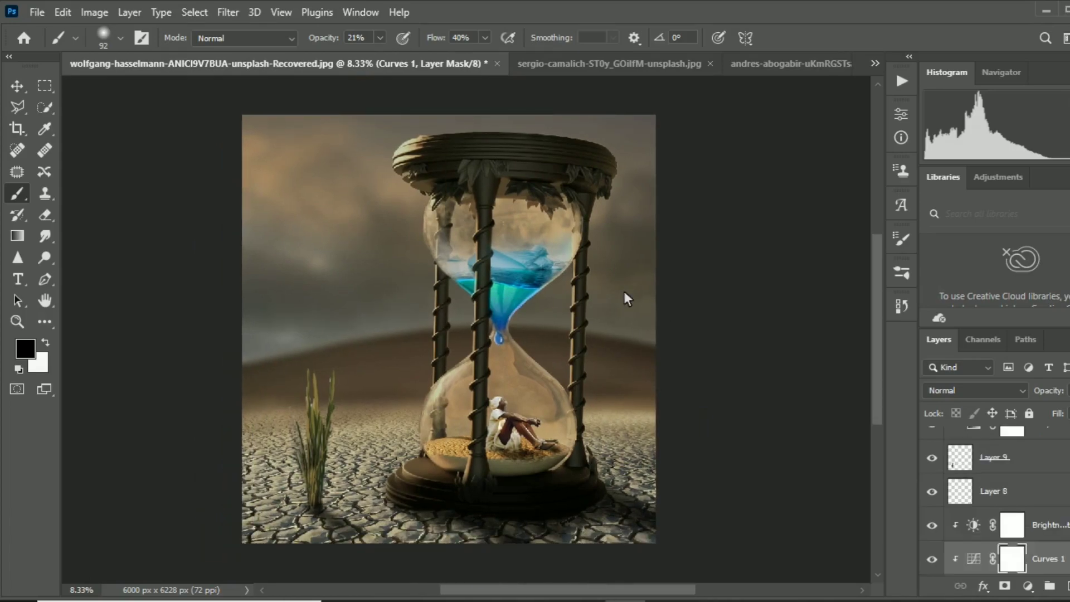
pyautogui.hotkey('ctrl', '+')
pyautogui.press('x')
pyautogui.scroll(-2, 597, 379)
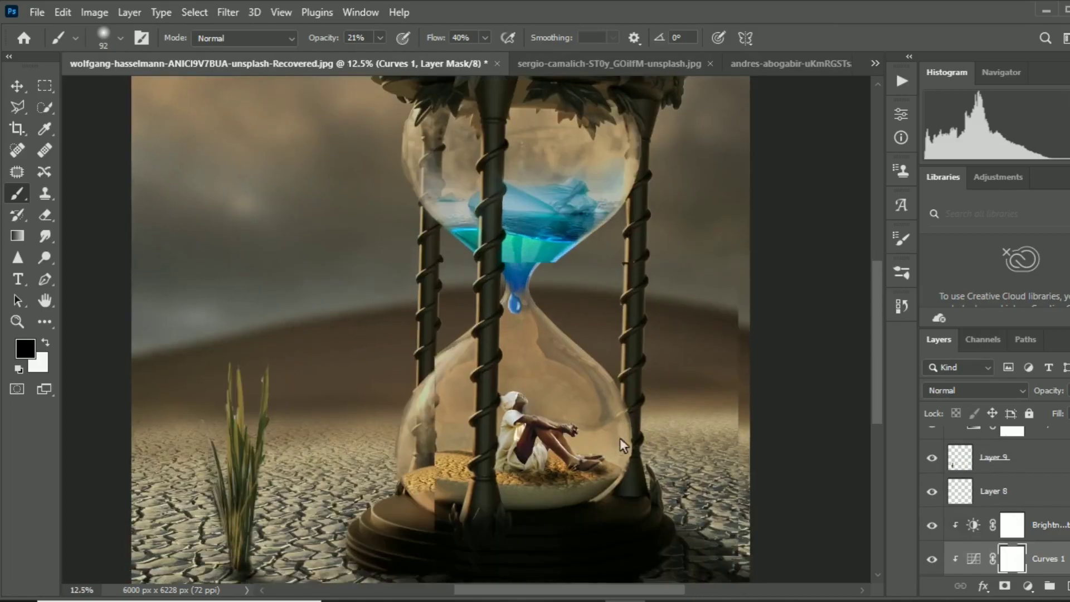
pyautogui.scroll(2, 1024, 473)
# Duplicate the grass Layer 9, move the copy to the top, and drag it onto the hourglass.
pyautogui.click(1056, 454)
pyautogui.moveTo(1051, 517); pyautogui.dragTo(1067, 585)
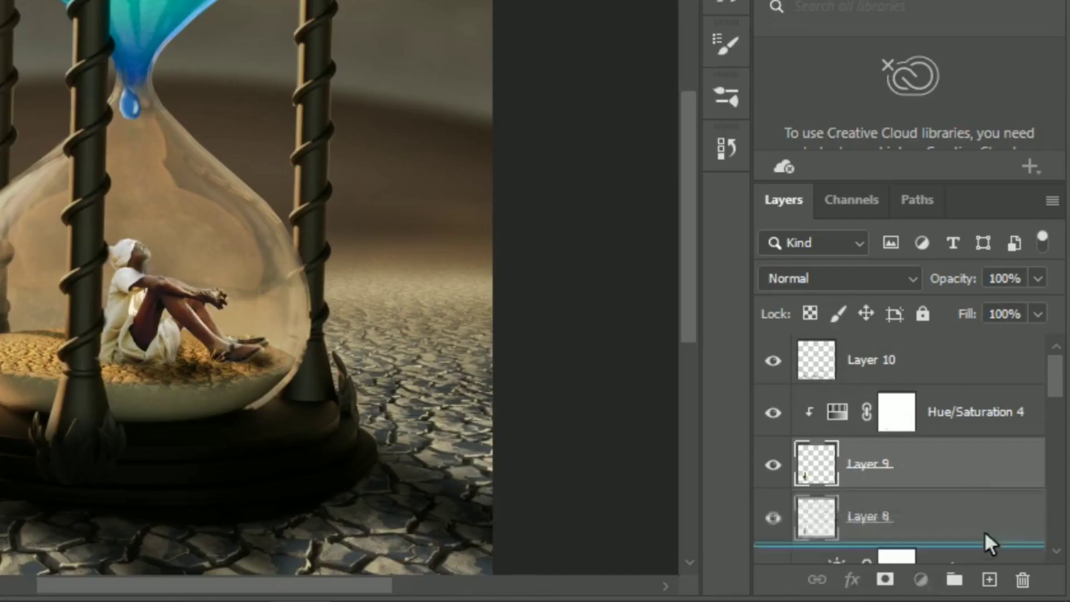
pyautogui.moveTo(972, 466); pyautogui.dragTo(951, 357)
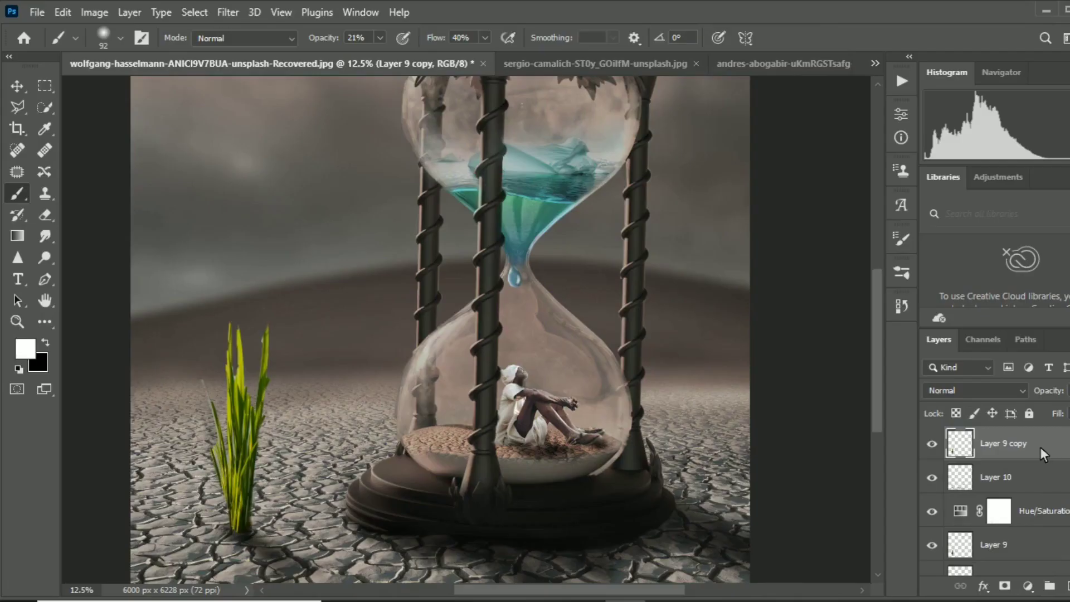
pyautogui.press('v')
pyautogui.moveTo(246, 461); pyautogui.dragTo(463, 408)
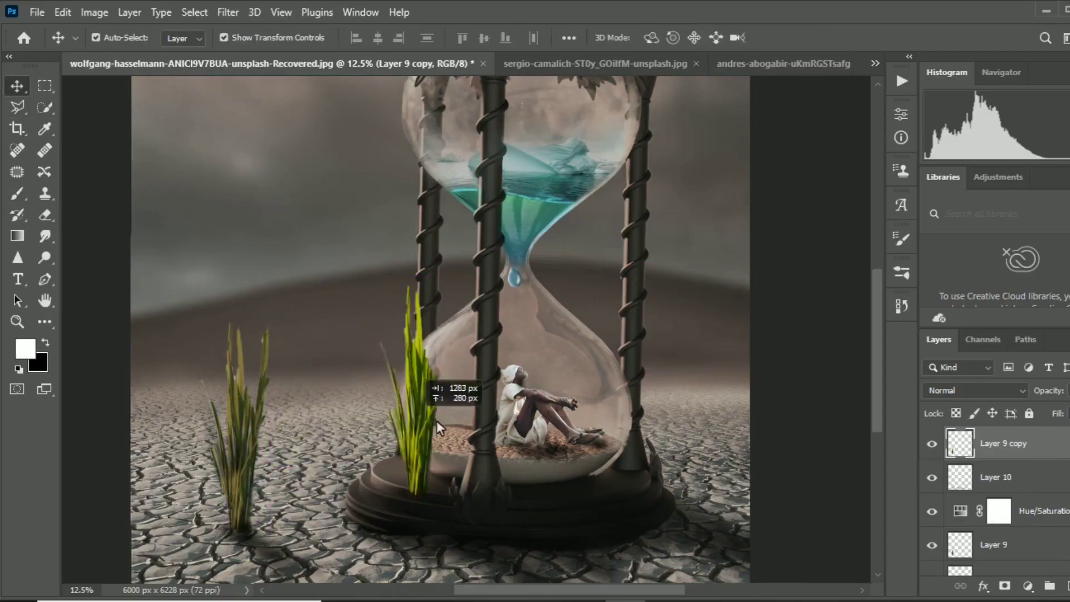
# Scale the grass copy to 14.93% and set it on the sand beside the farmer.
pyautogui.hotkey('ctrl', 't')
pyautogui.moveTo(476, 259); pyautogui.dragTo(407, 481)
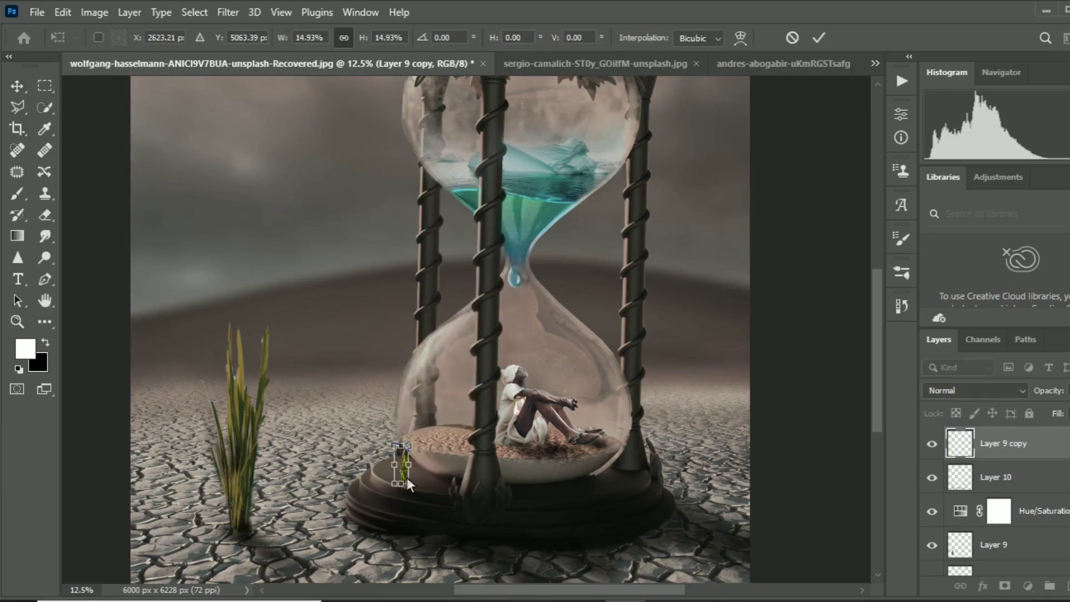
pyautogui.scroll(1, 407, 482)
pyautogui.scroll(1, 433, 434)
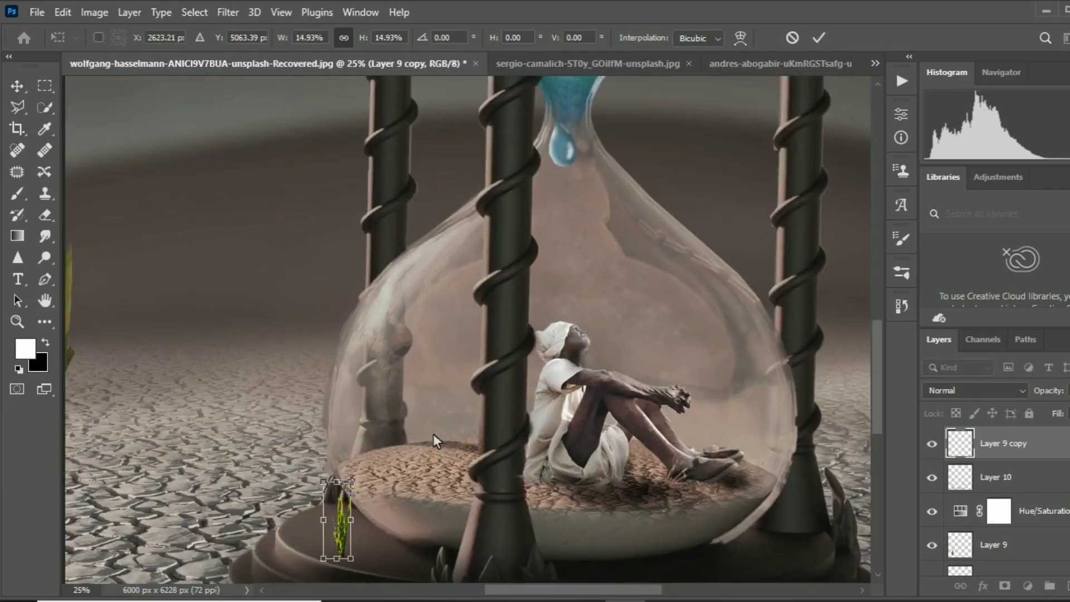
pyautogui.moveTo(349, 496); pyautogui.dragTo(445, 403)
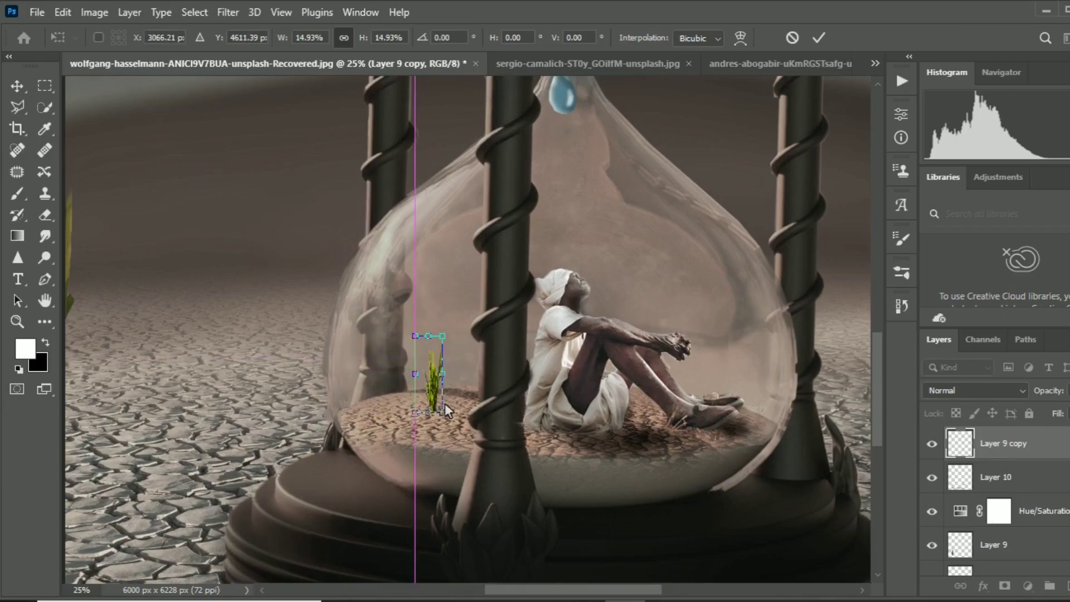
pyautogui.scroll(1, 445, 403)
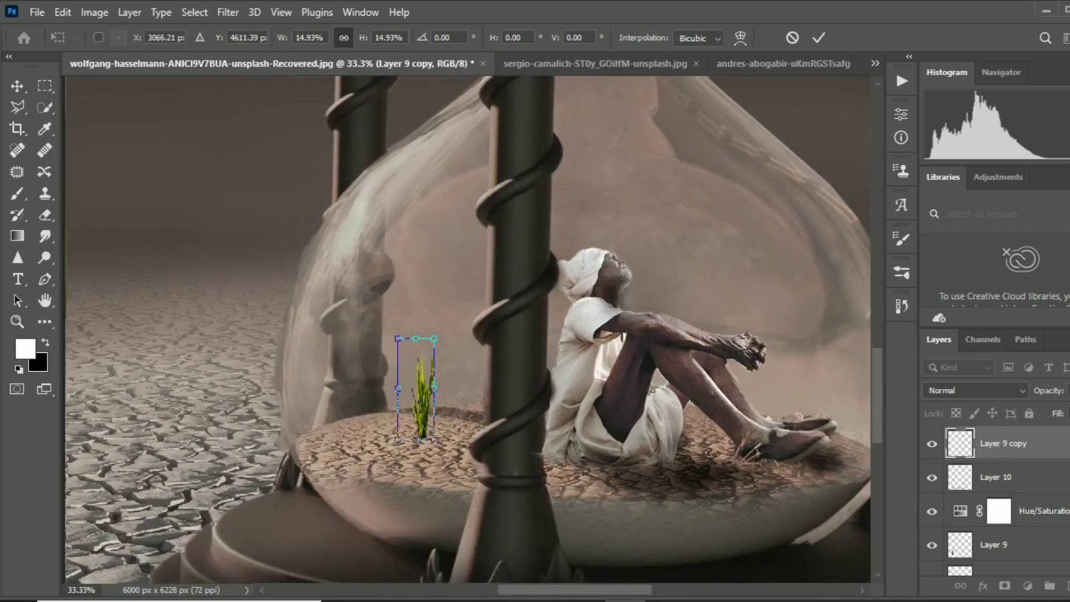
pyautogui.press('Return')
# Give the small grass copy a clipped Hue/Saturation of Hue -19, Saturation -40.
pyautogui.click(1029, 585)
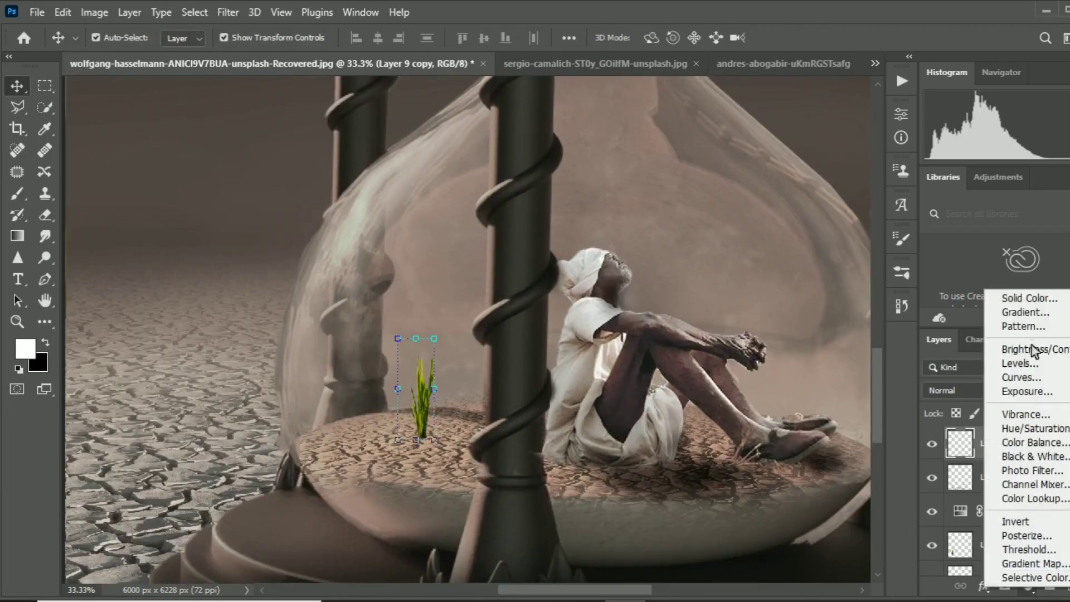
pyautogui.click(1034, 428)
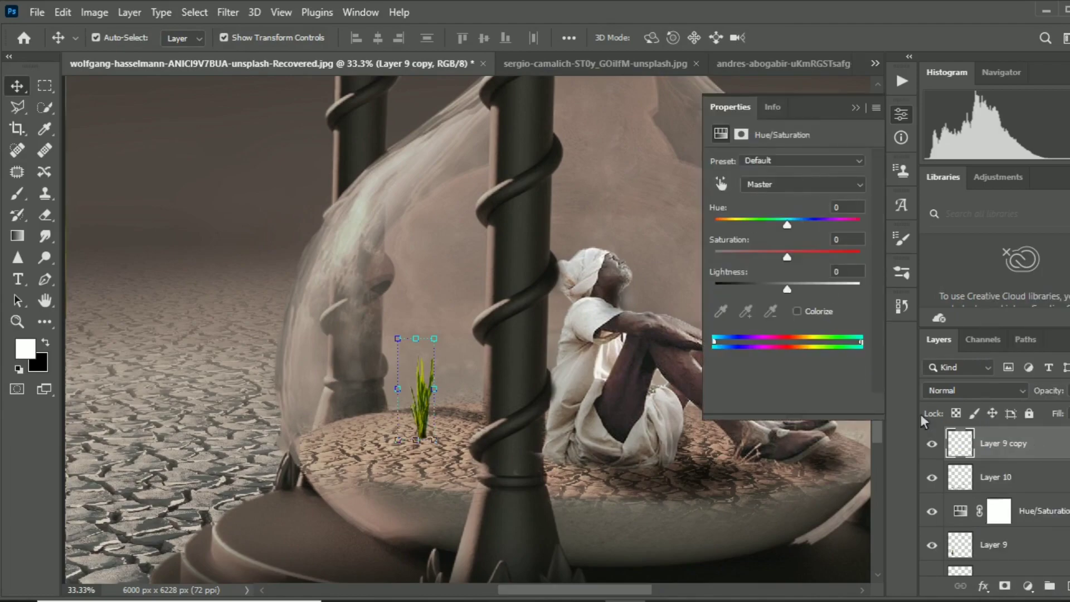
pyautogui.moveTo(787, 225)
pyautogui.mouseDown()
pyautogui.moveTo(768, 262)
pyautogui.moveTo(806, 290)
pyautogui.mouseUp()
pyautogui.click(759, 403)
pyautogui.click(855, 107)
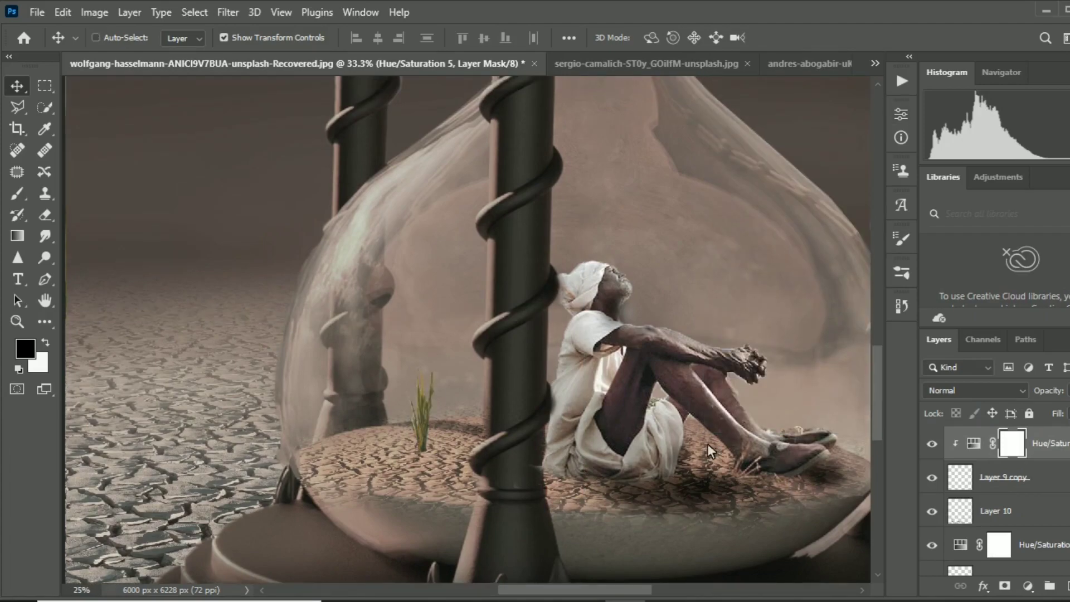
pyautogui.hotkey('ctrl', '-')
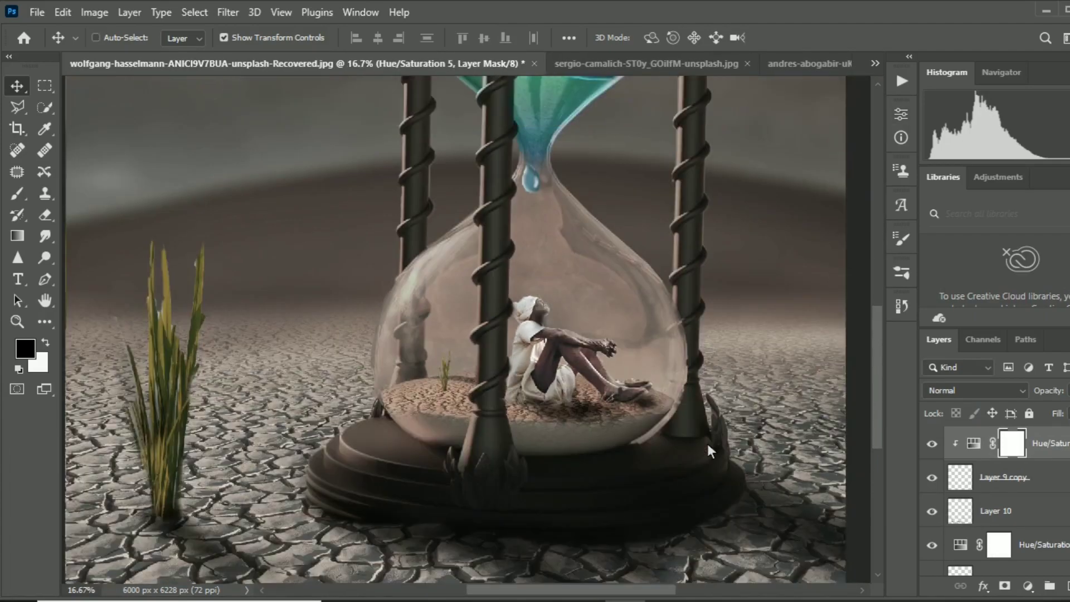
pyautogui.hotkey('ctrl', '-')
pyautogui.hotkey('ctrl', '-')
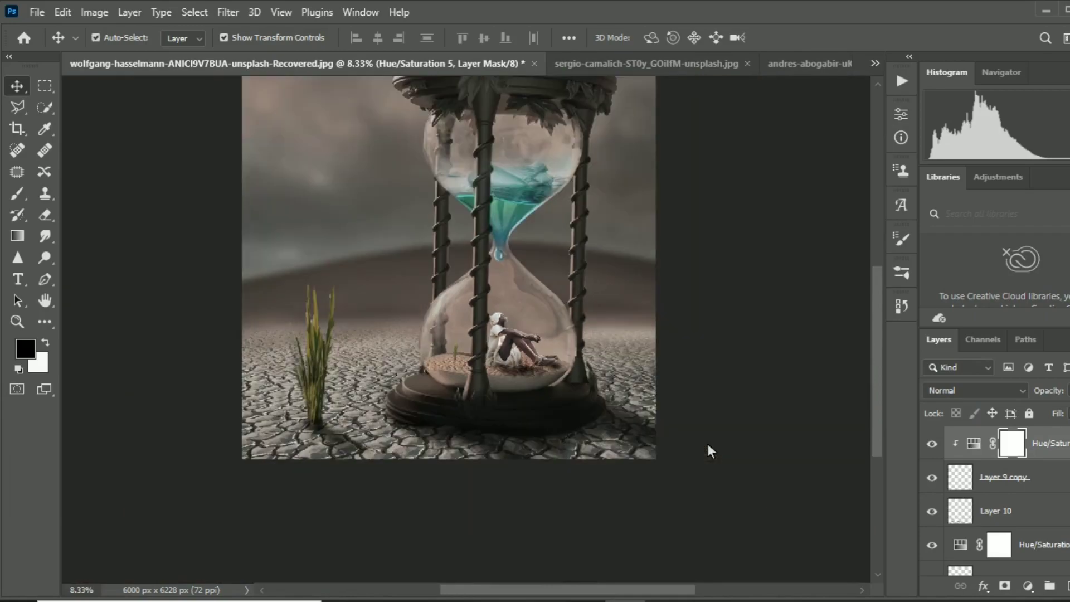
pyautogui.scroll(2, 706, 452)
pyautogui.scroll(1, 683, 453)
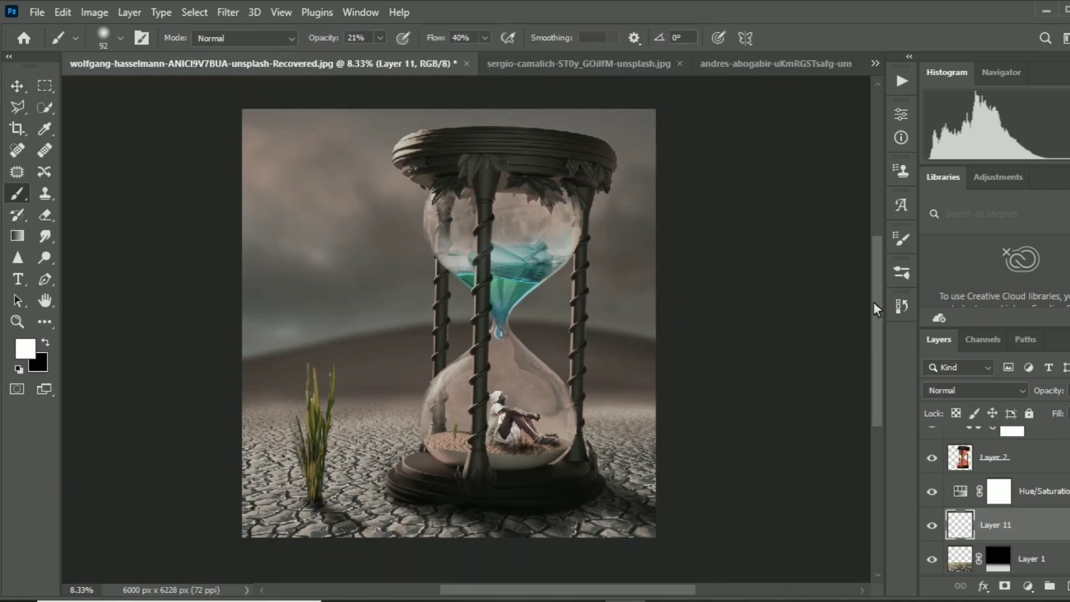
# Choose the 120 px cloud brush tip with spacing raised to 120%.
pyautogui.click(901, 239)
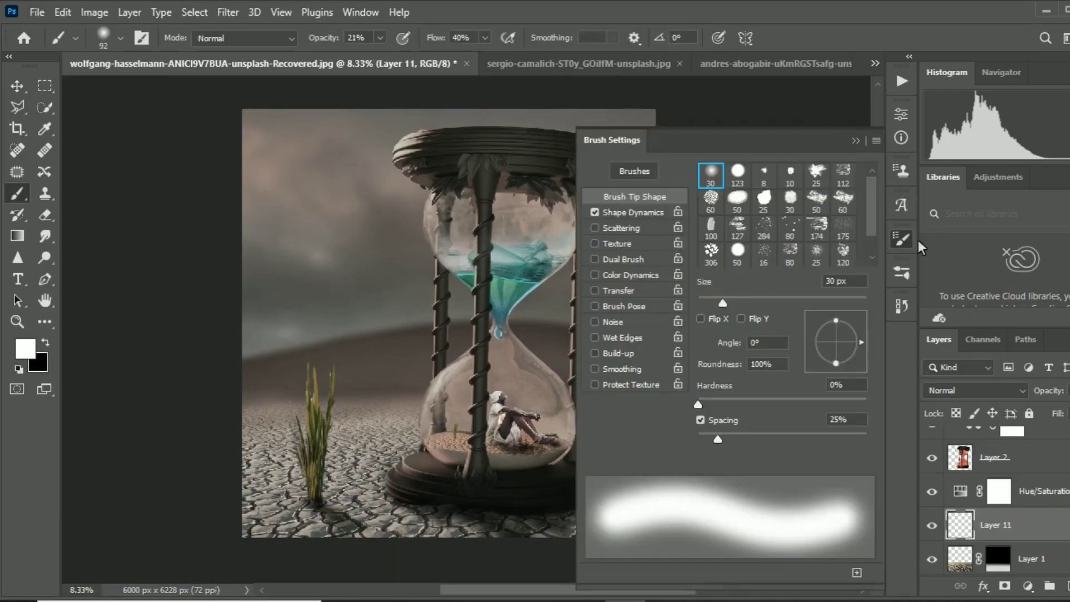
pyautogui.click(844, 192)
pyautogui.scroll(-1, 805, 261)
pyautogui.click(845, 228)
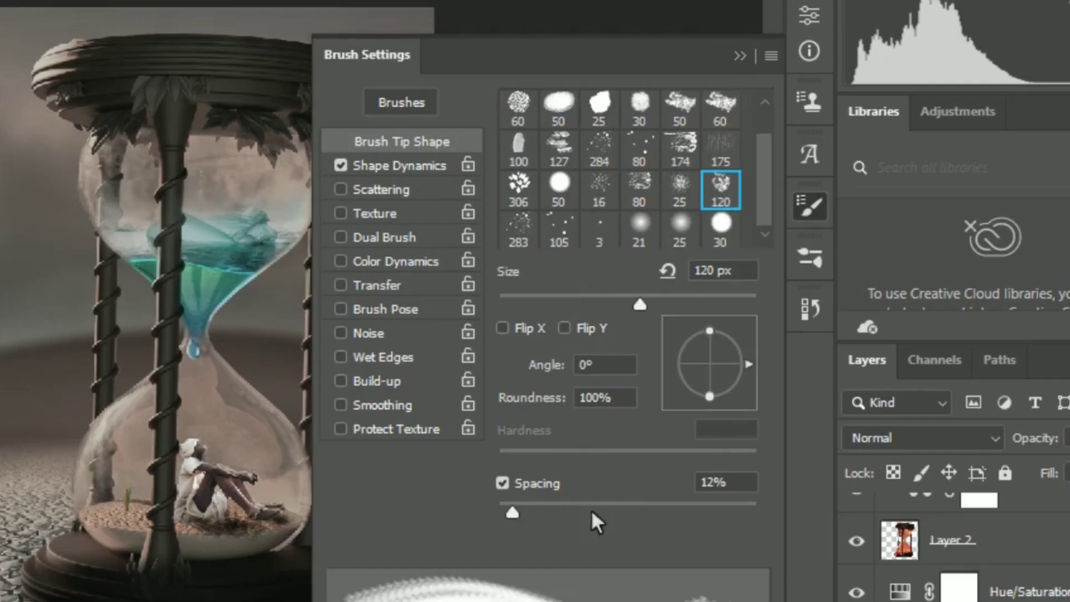
pyautogui.click(760, 441)
pyautogui.moveTo(761, 437); pyautogui.dragTo(799, 434)
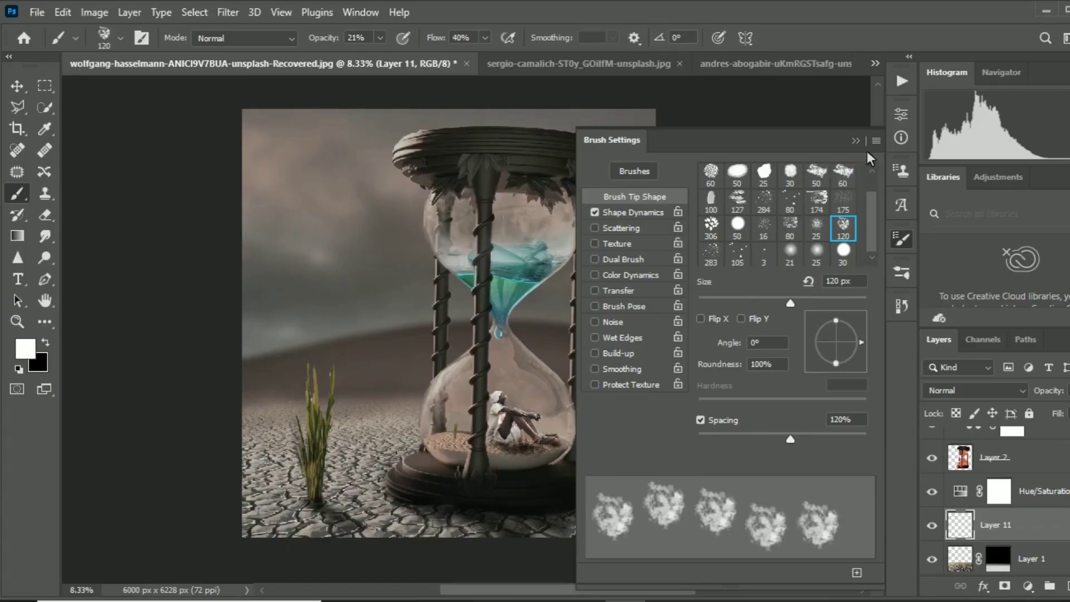
pyautogui.click(901, 239)
# Set the brush to 1102 px, 52% opacity, 14% flow and paint white haze lower-left.
pyautogui.click(120, 38)
pyautogui.click(188, 89)
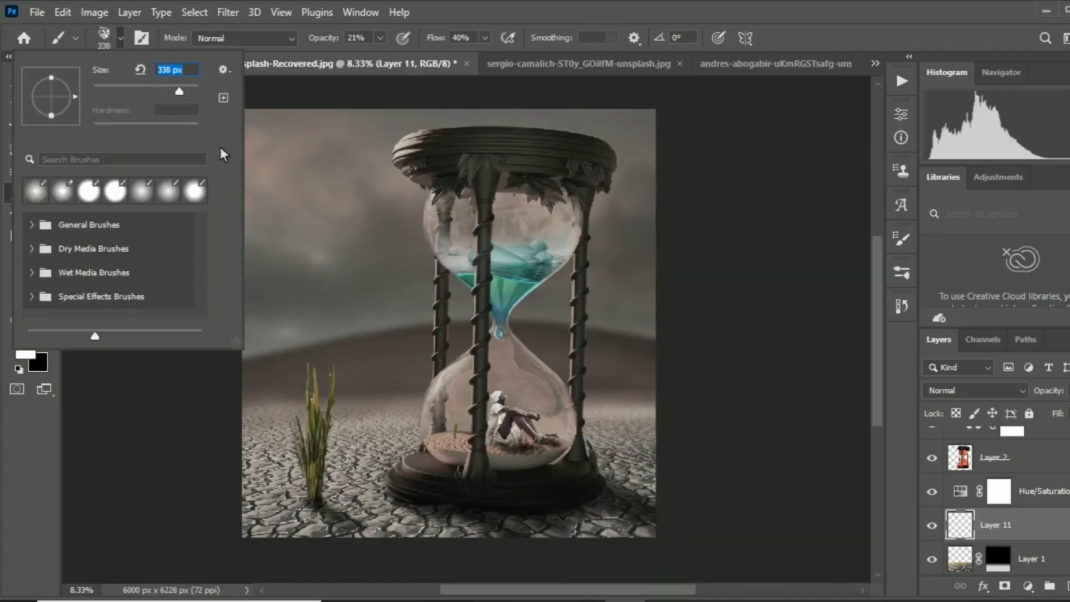
pyautogui.click(380, 37)
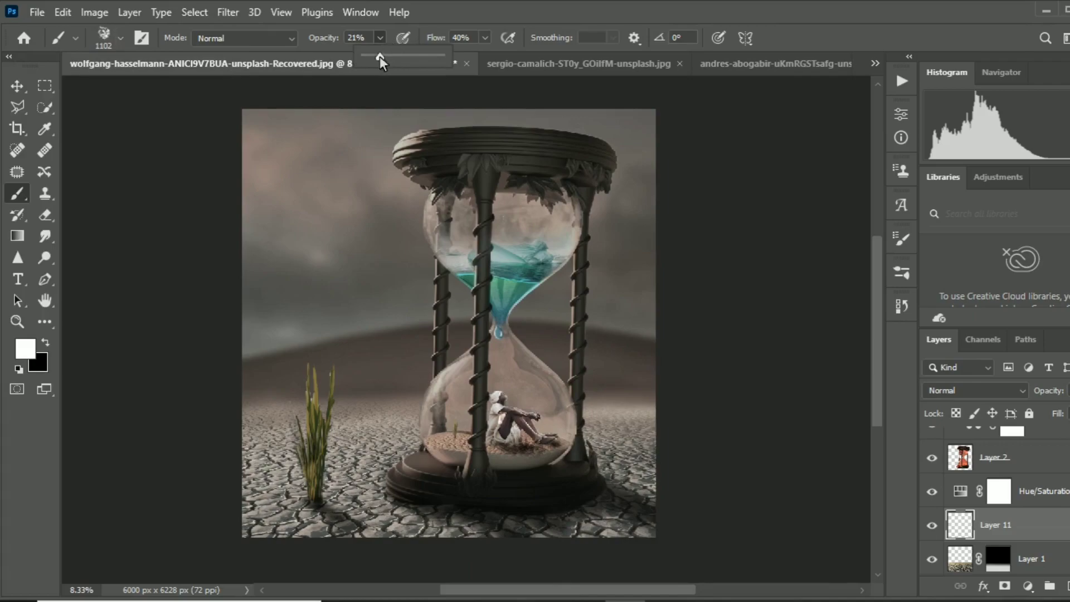
pyautogui.click(485, 38)
pyautogui.click(120, 39)
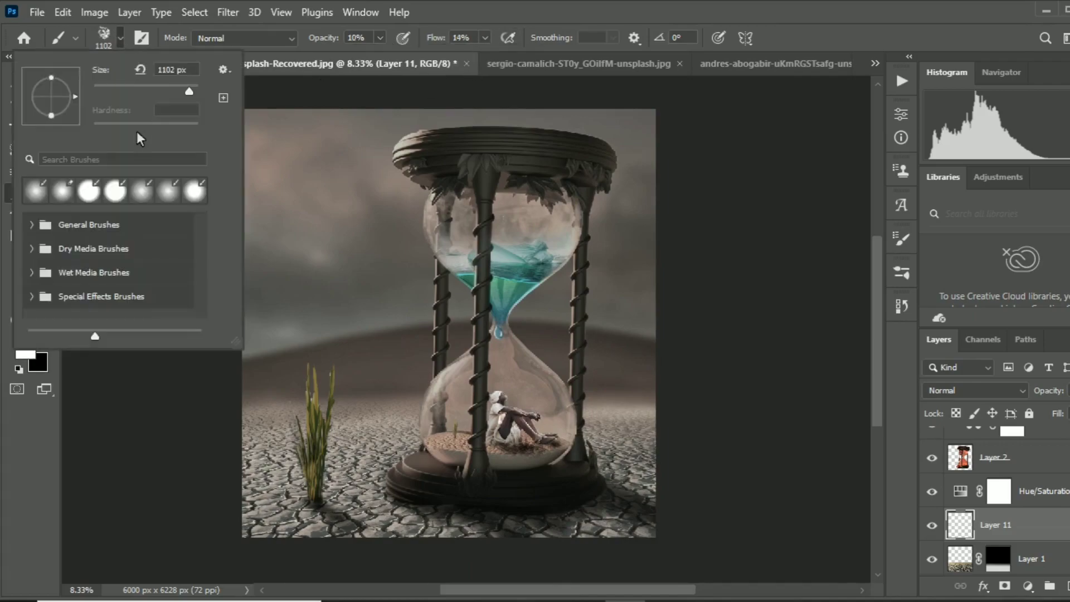
pyautogui.click(286, 272)
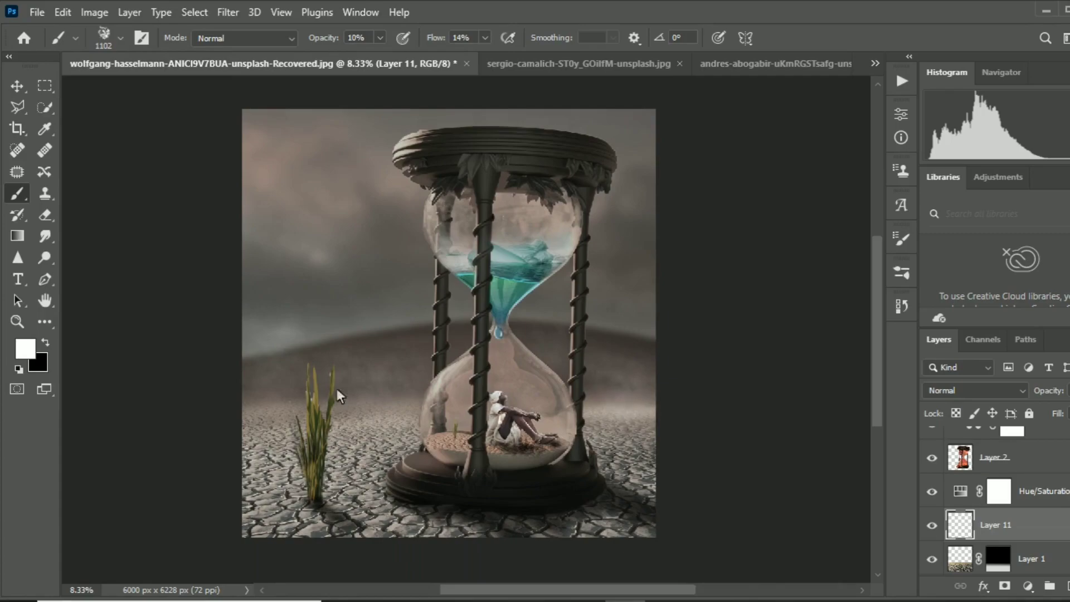
pyautogui.moveTo(380, 38); pyautogui.dragTo(409, 50)
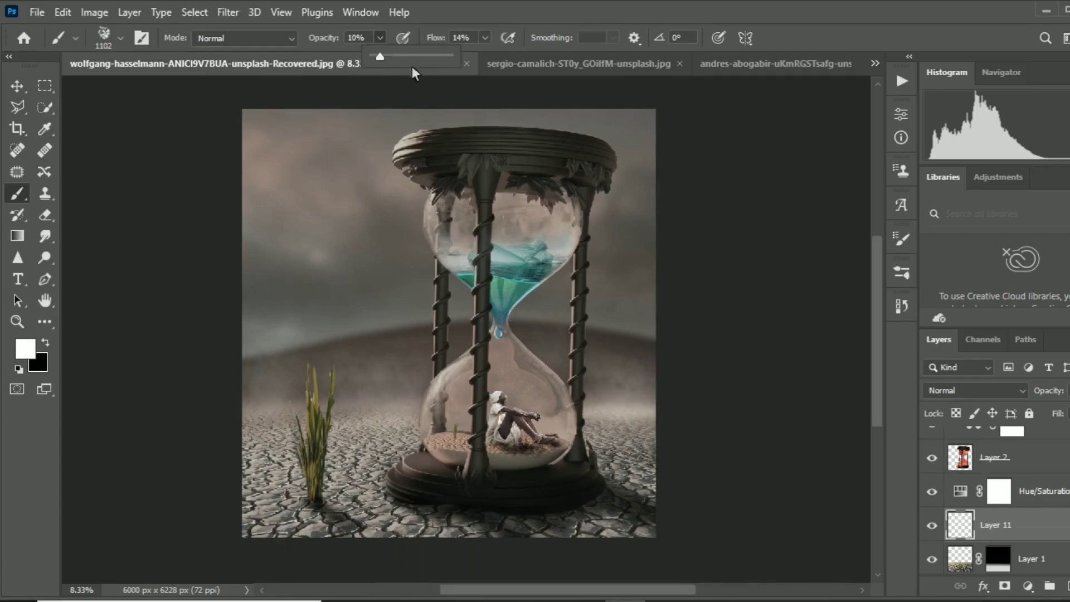
pyautogui.moveTo(277, 533); pyautogui.dragTo(249, 505)
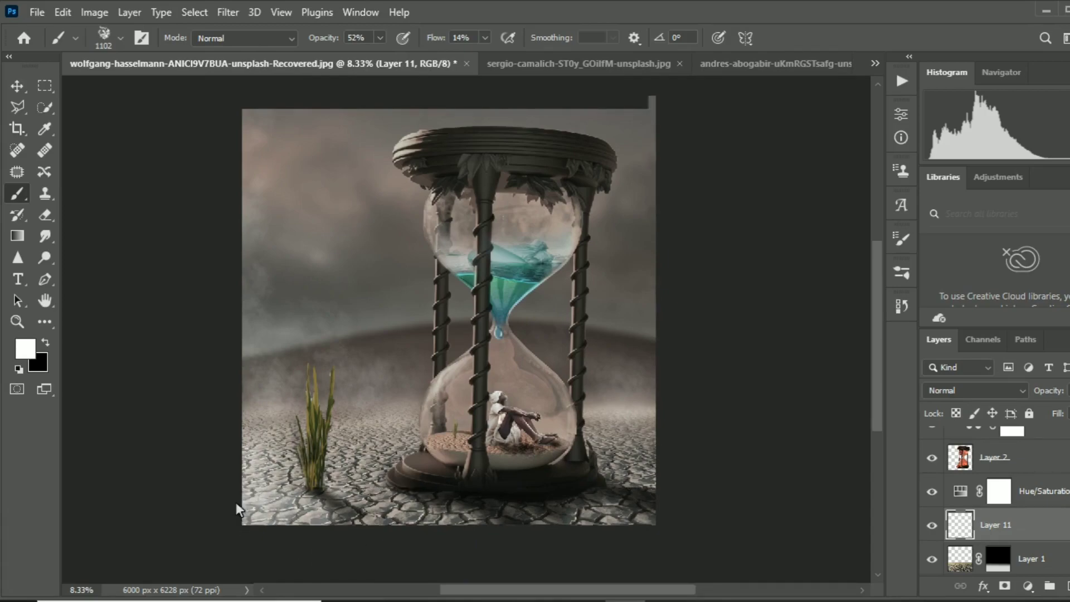
# Add a radial Gradient Fill at 34% scale and 31.02° angle beside the hourglass neck.
pyautogui.scroll(5, 975, 496)
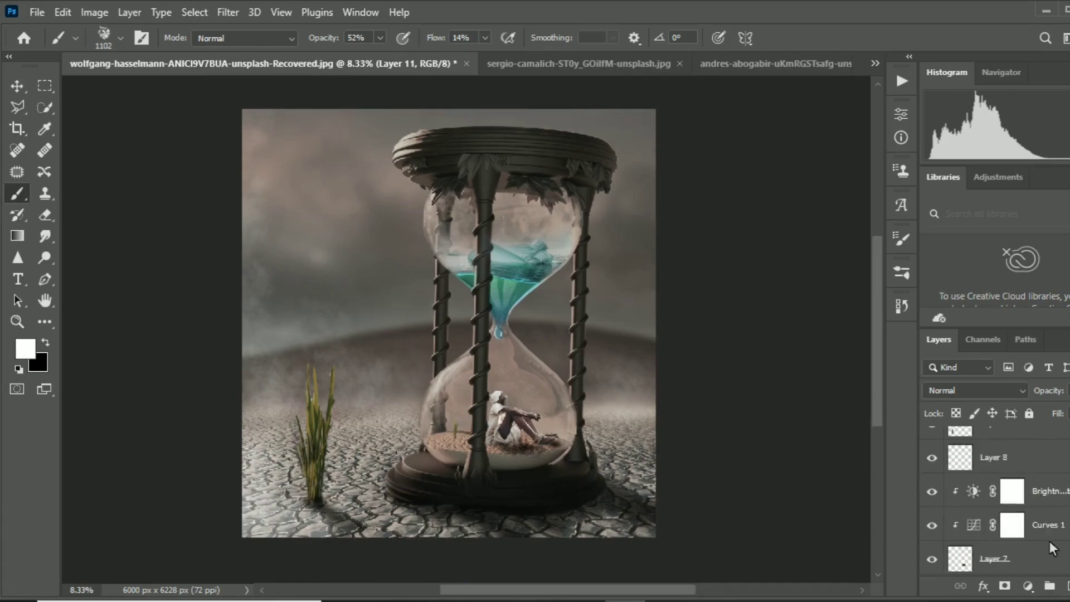
pyautogui.click(1064, 449)
pyautogui.press('x')
pyautogui.click(1028, 585)
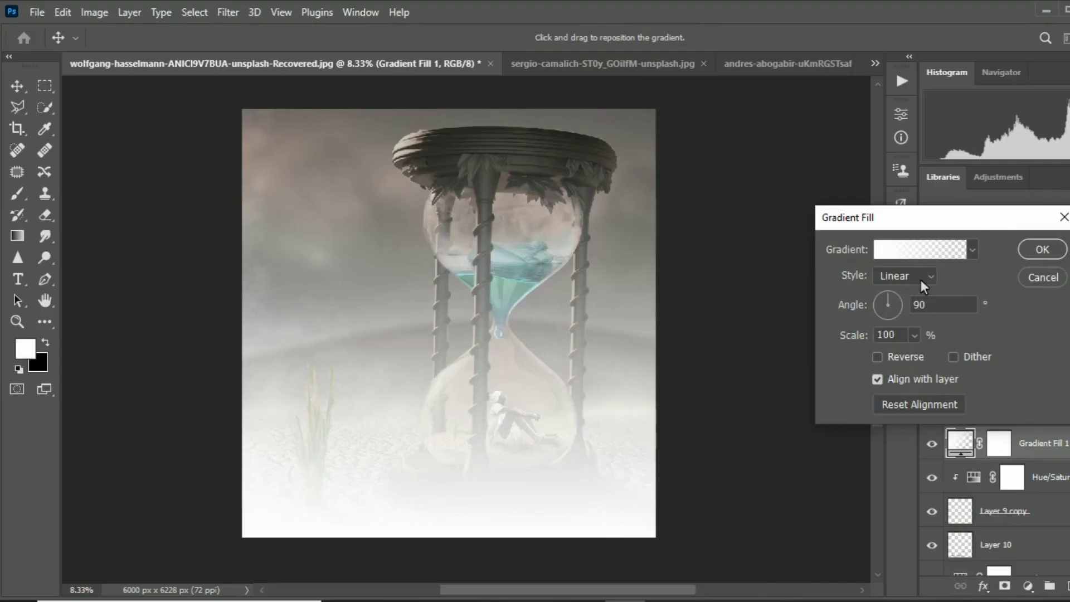
pyautogui.click(904, 276)
pyautogui.click(900, 304)
pyautogui.moveTo(502, 333); pyautogui.dragTo(329, 333)
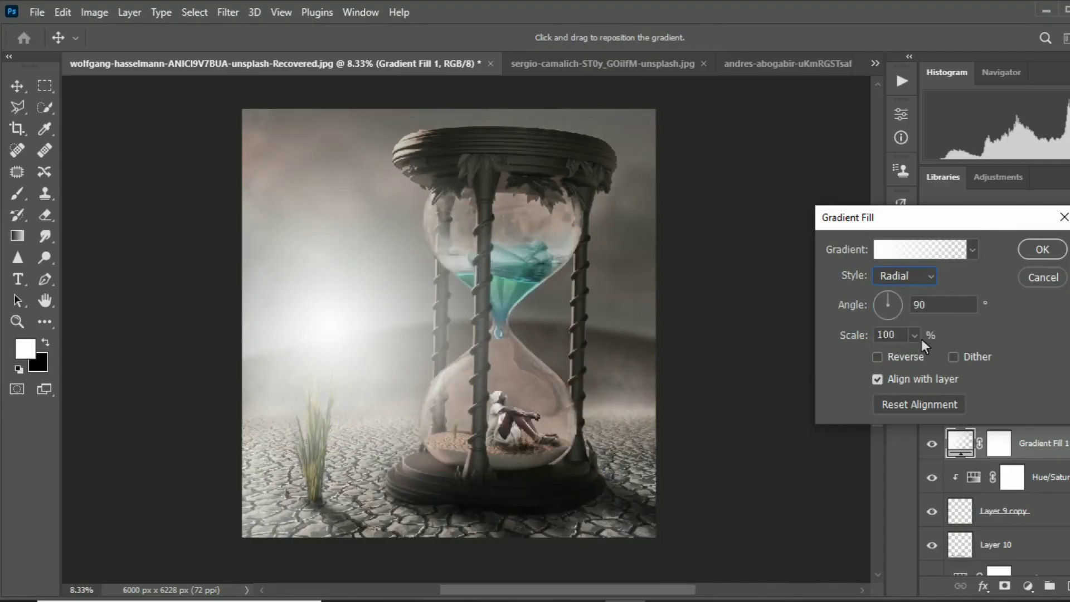
pyautogui.moveTo(914, 335); pyautogui.dragTo(918, 359)
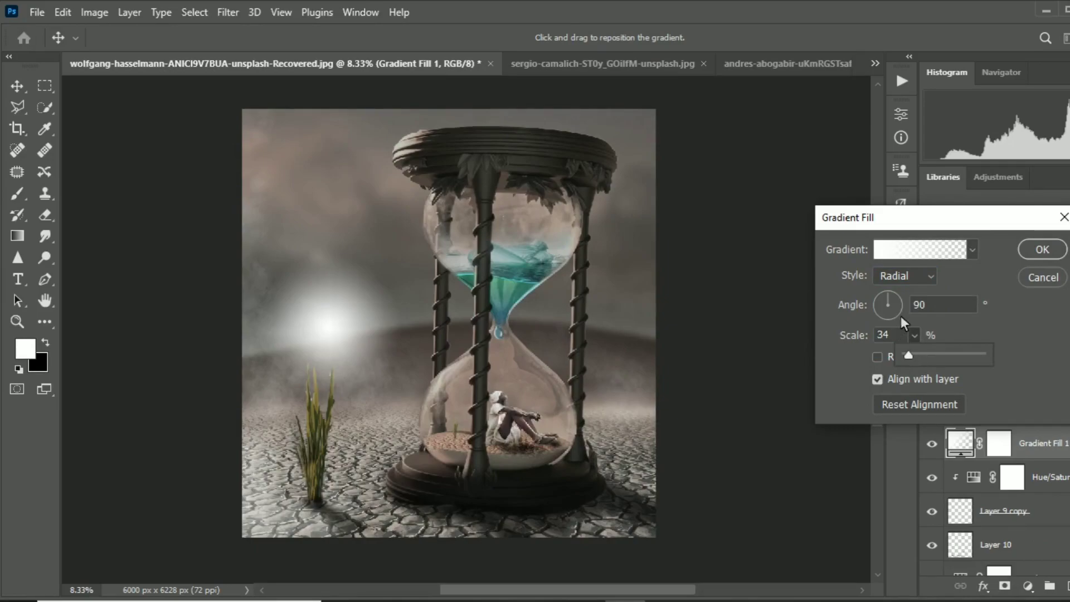
pyautogui.moveTo(901, 315); pyautogui.dragTo(889, 313)
pyautogui.click(899, 298)
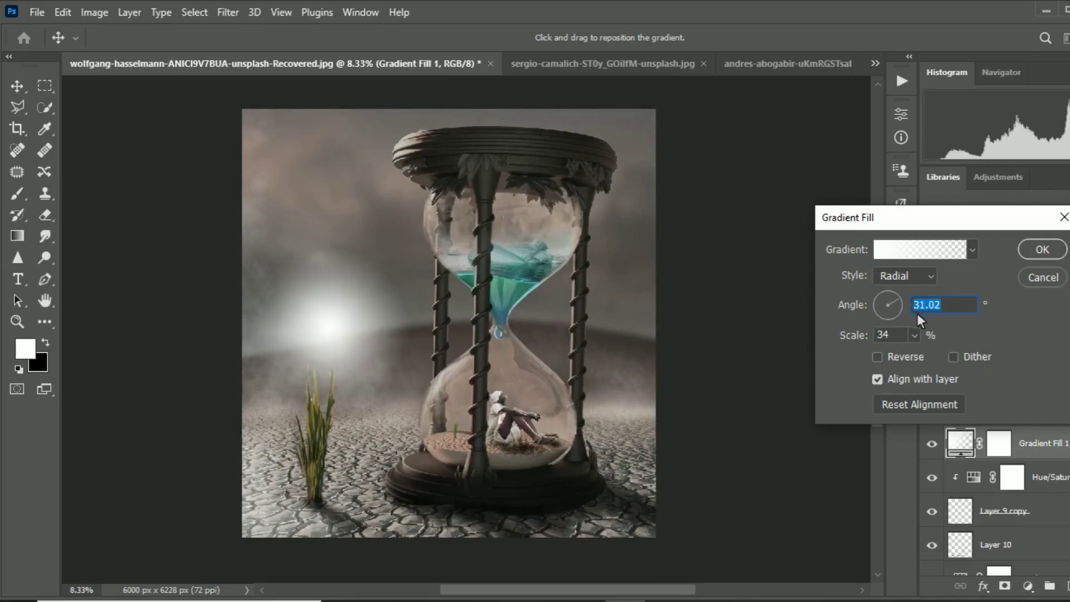
pyautogui.moveTo(336, 338)
pyautogui.mouseDown()
pyautogui.moveTo(458, 267)
pyautogui.moveTo(463, 318)
pyautogui.moveTo(421, 324)
pyautogui.mouseUp()
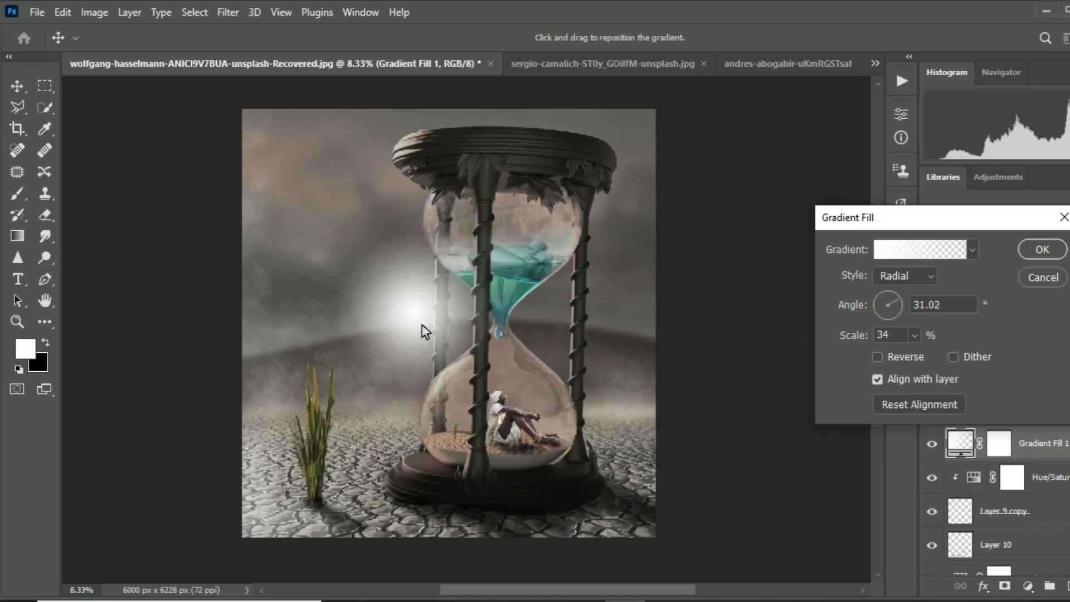
# Try the Diamond and Linear gradient styles, then return to Radial.
pyautogui.click(933, 282)
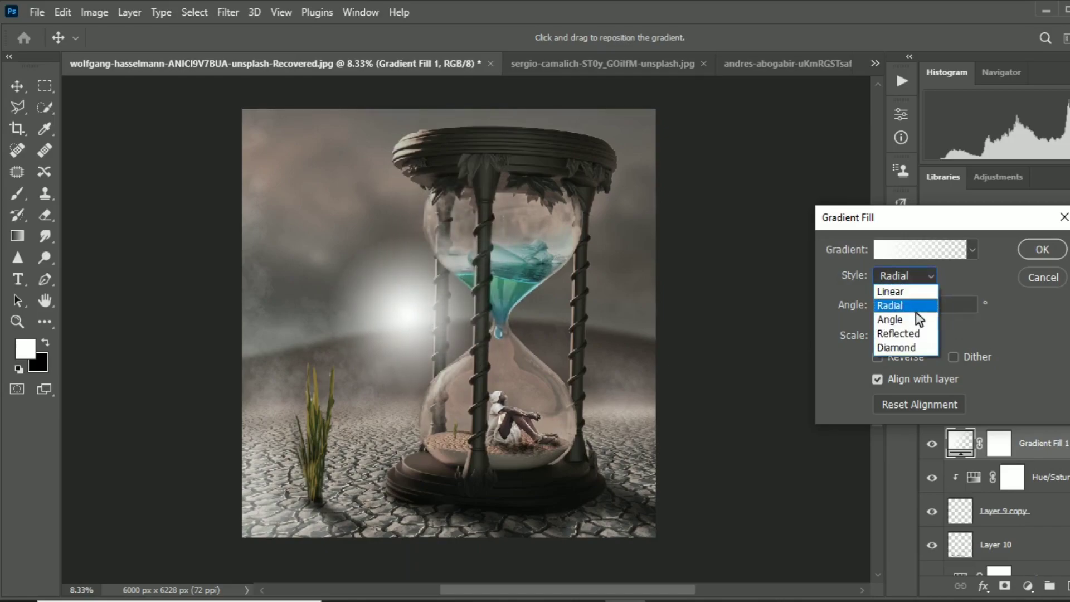
pyautogui.click(909, 348)
pyautogui.click(933, 284)
pyautogui.click(924, 279)
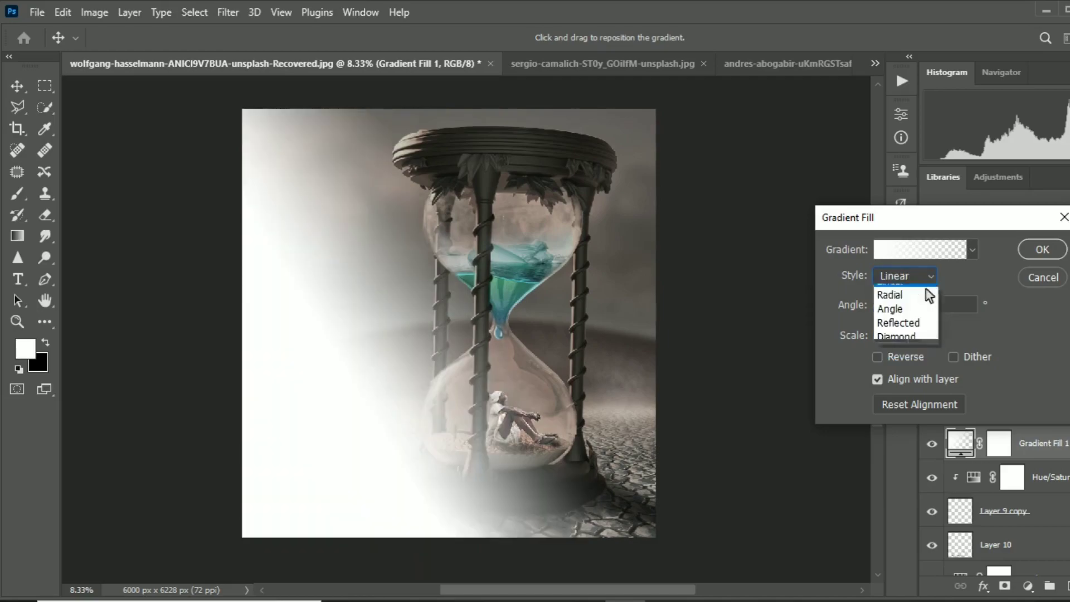
pyautogui.click(921, 305)
# Set the gradient colour stop to pale yellow #fcf9cb with the midpoint at 36%.
pyautogui.click(964, 251)
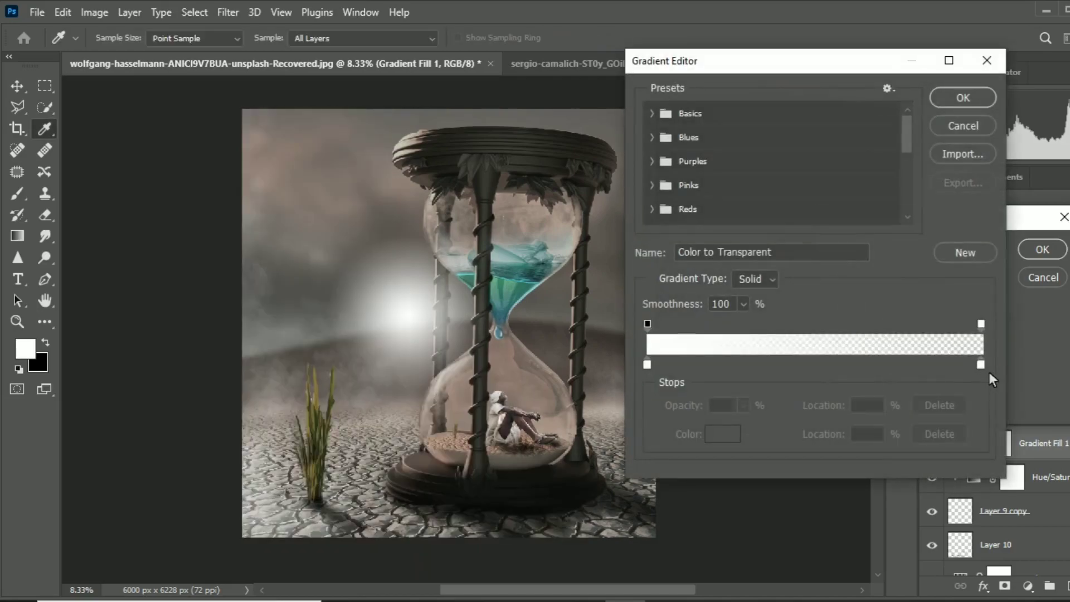
pyautogui.click(981, 364)
pyautogui.click(727, 437)
pyautogui.click(919, 347)
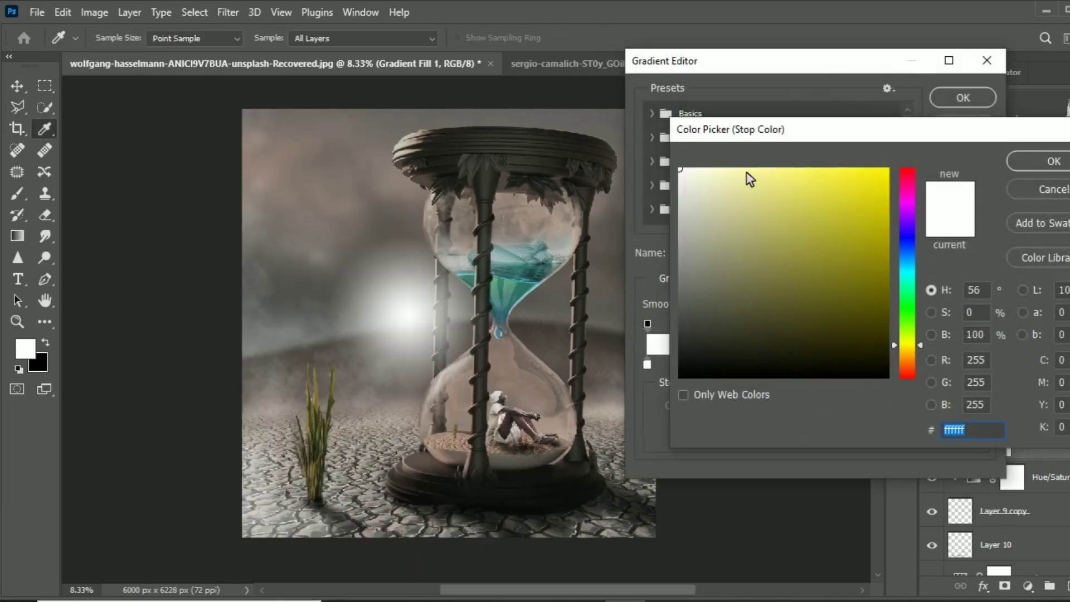
pyautogui.click(741, 174)
pyautogui.click(727, 175)
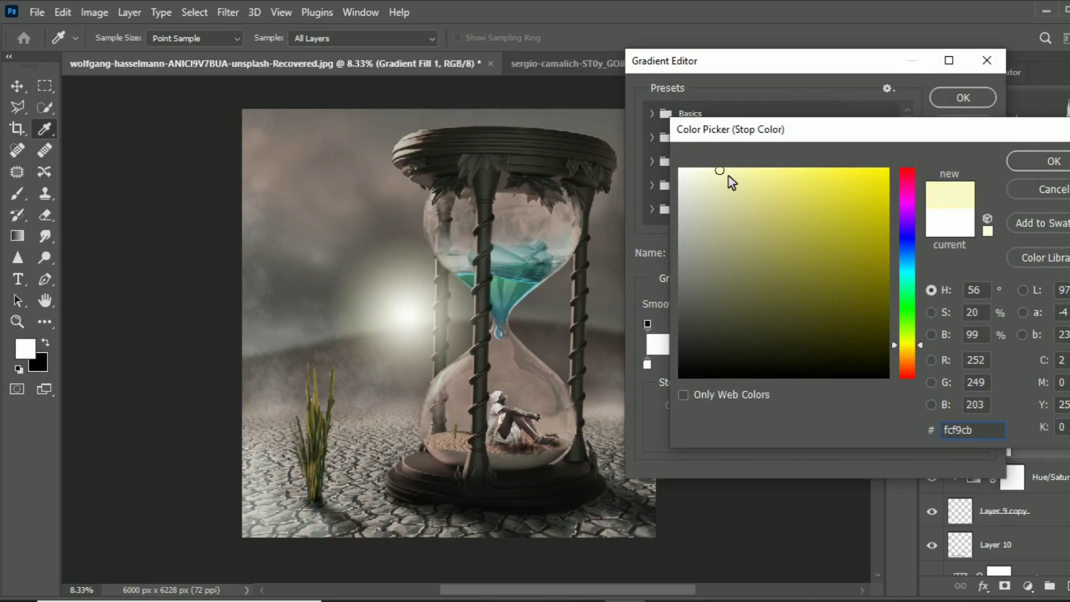
pyautogui.click(1035, 161)
pyautogui.moveTo(814, 358); pyautogui.dragTo(768, 359)
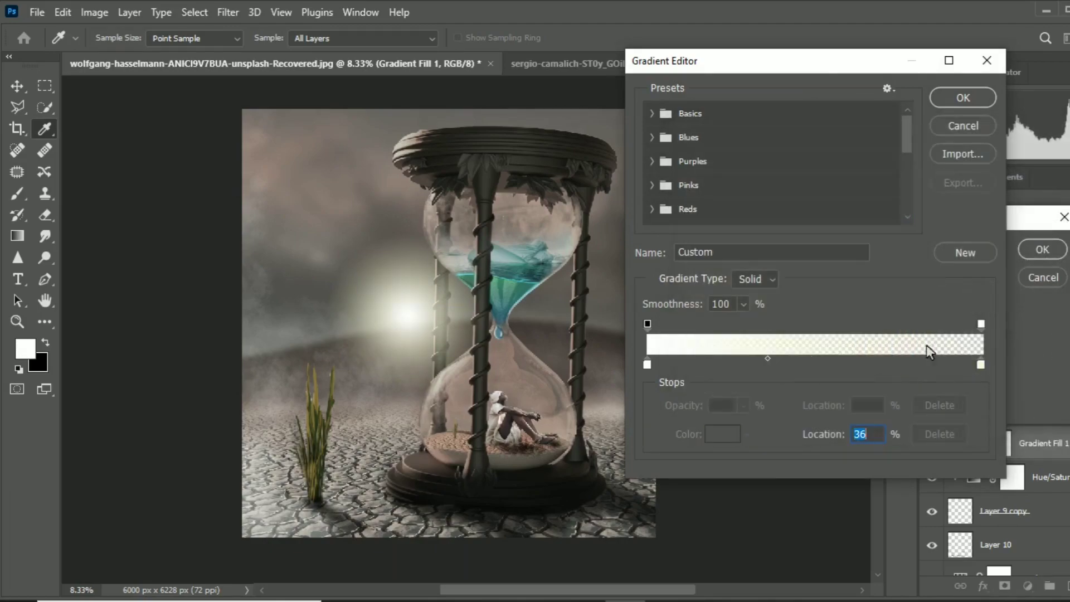
pyautogui.click(963, 97)
# Fine-tune the gradient angle, confirm the fill, and lower the layer opacity to 72%.
pyautogui.moveTo(898, 317); pyautogui.dragTo(901, 300)
pyautogui.click(885, 303)
pyautogui.click(1042, 249)
pyautogui.press('b')
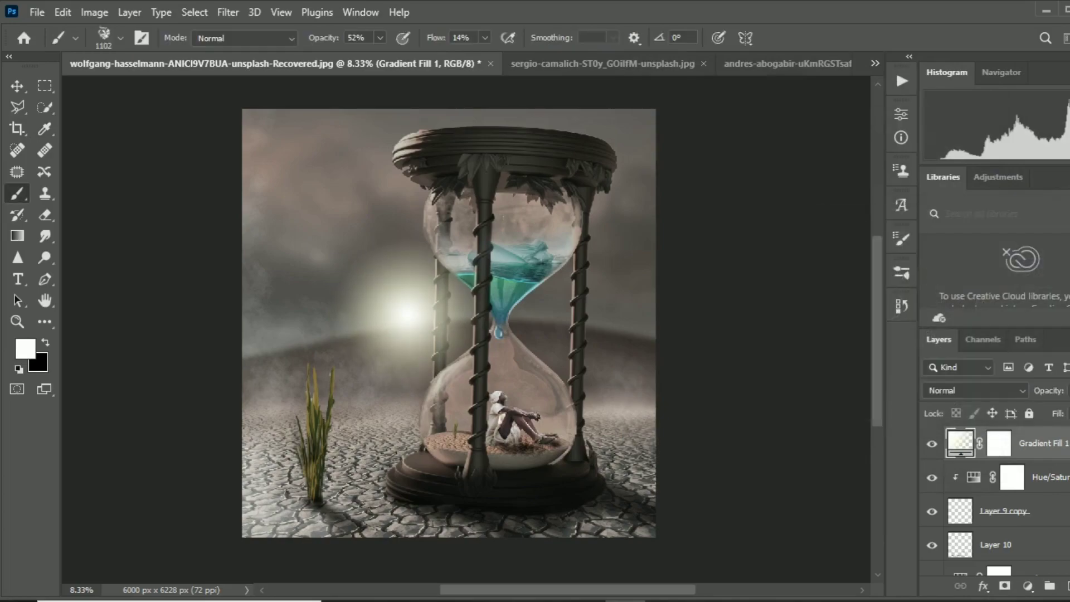
pyautogui.click(1031, 214)
pyautogui.moveTo(1016, 247); pyautogui.dragTo(991, 255)
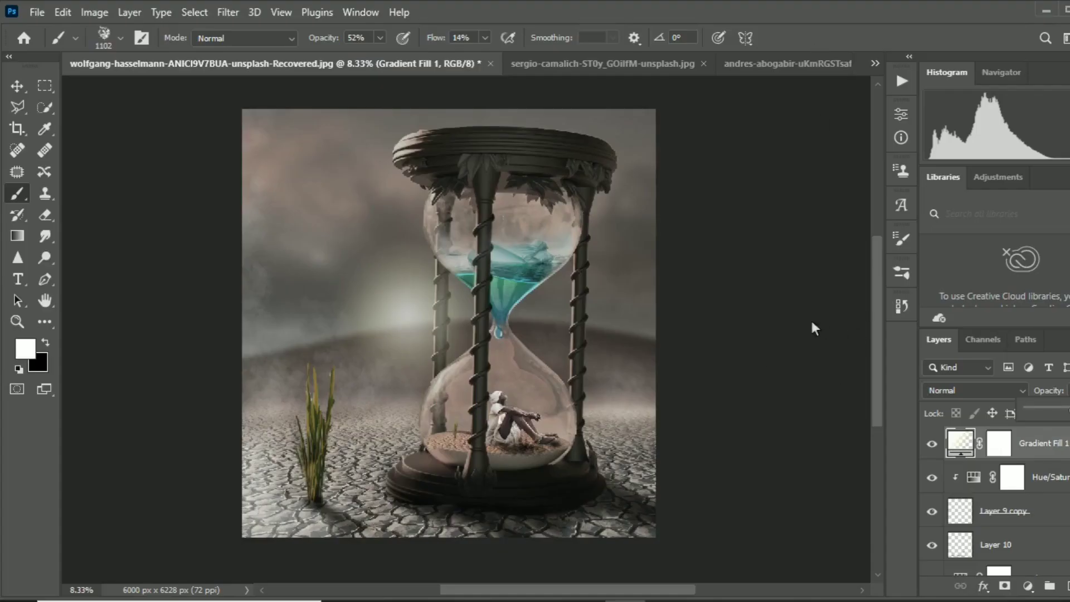
# Rasterize the first glow layer and add a new Radial Gradient Fill layer.
pyautogui.click(814, 329)
pyautogui.click(518, 252)
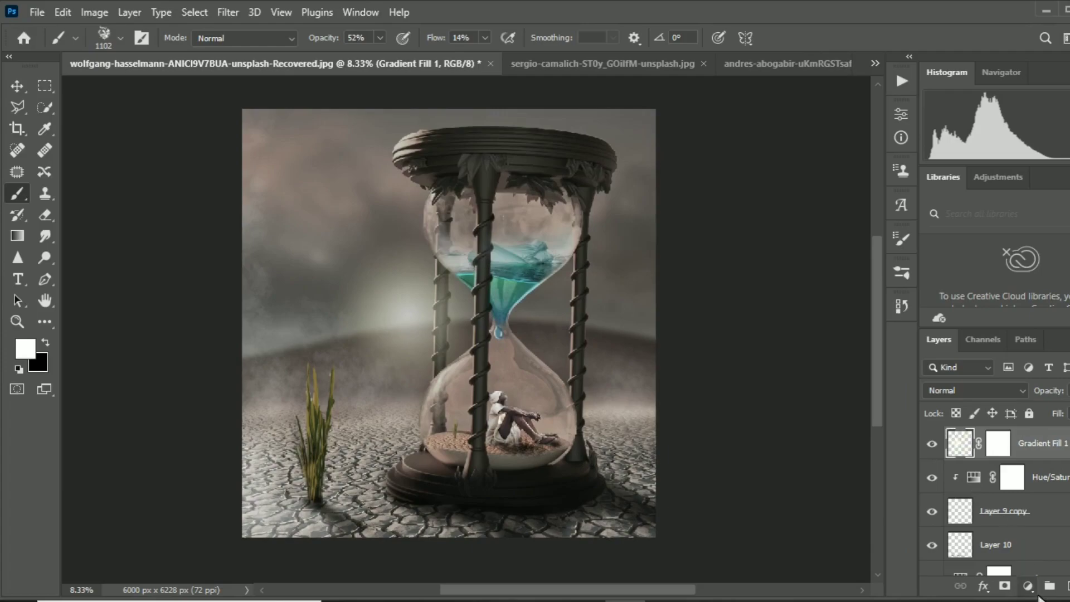
pyautogui.click(1028, 585)
pyautogui.click(1003, 310)
pyautogui.click(914, 276)
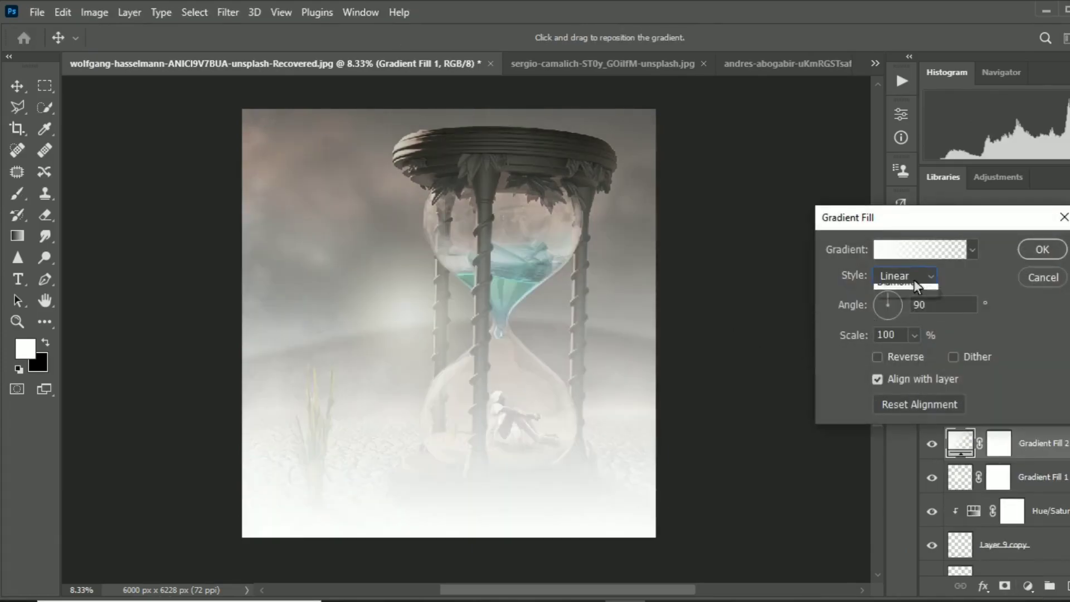
pyautogui.click(909, 310)
# Shrink the white glow to 12% on the upper bulb, confirm, and rasterize it.
pyautogui.click(914, 335)
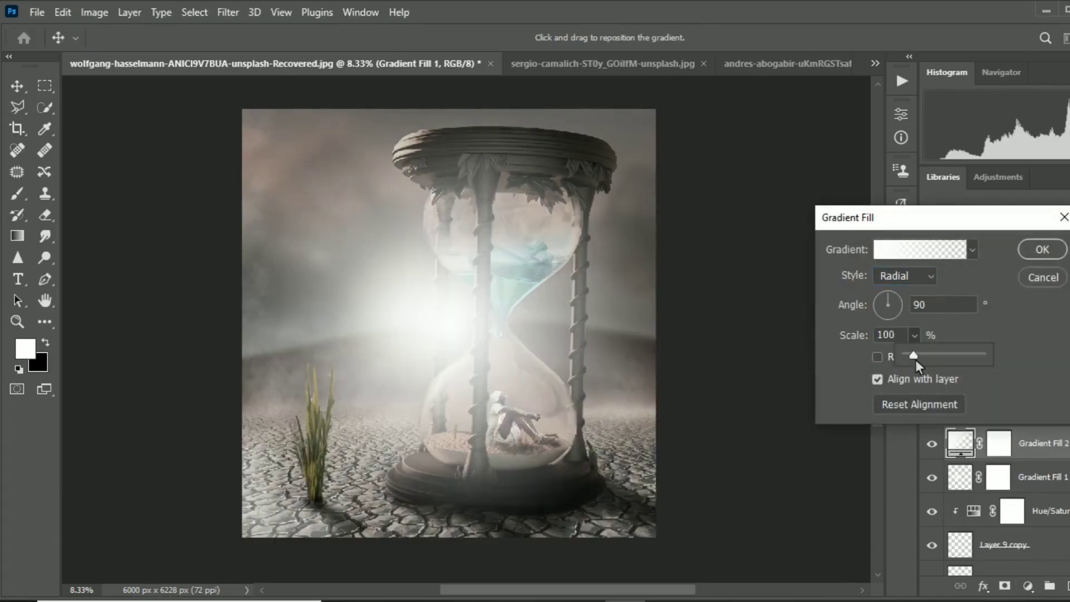
pyautogui.moveTo(915, 360); pyautogui.dragTo(921, 347)
pyautogui.moveTo(448, 332)
pyautogui.mouseDown()
pyautogui.moveTo(530, 256)
pyautogui.moveTo(521, 246)
pyautogui.moveTo(474, 254)
pyautogui.mouseUp()
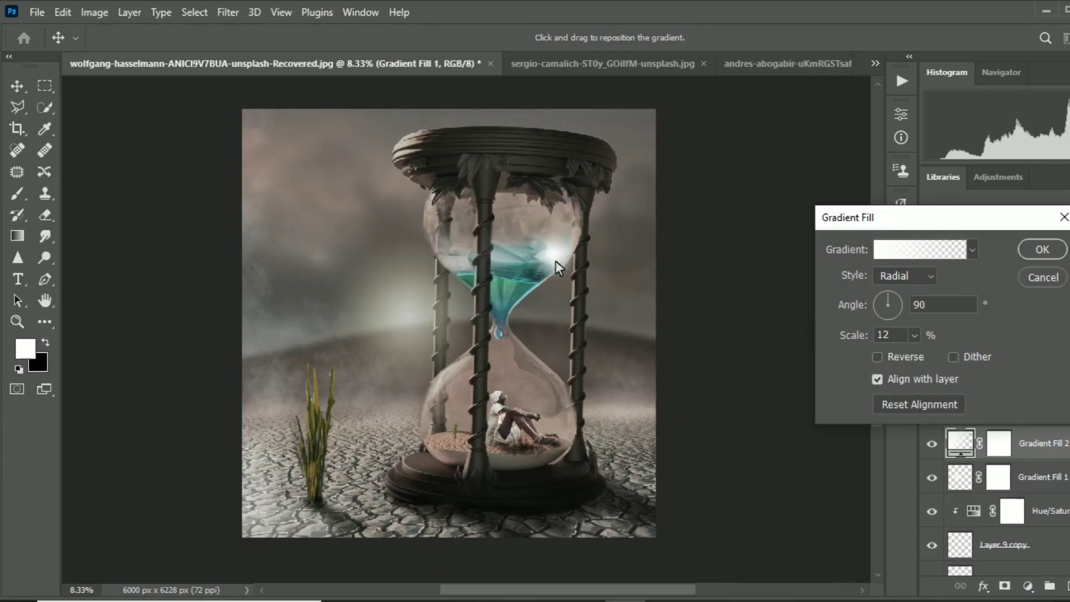
pyautogui.click(1041, 249)
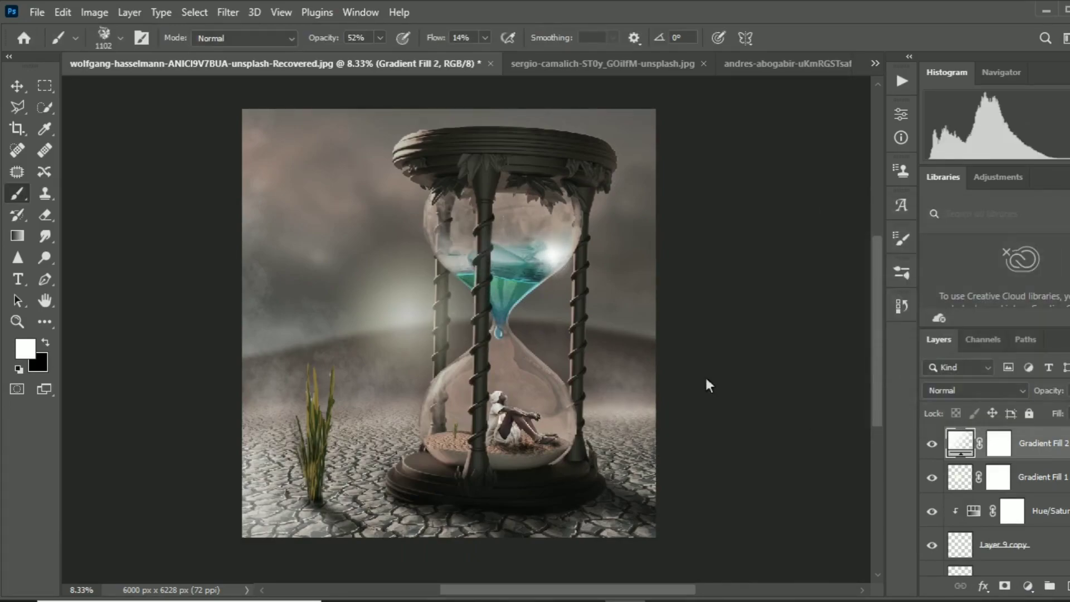
pyautogui.click(785, 390)
pyautogui.click(516, 252)
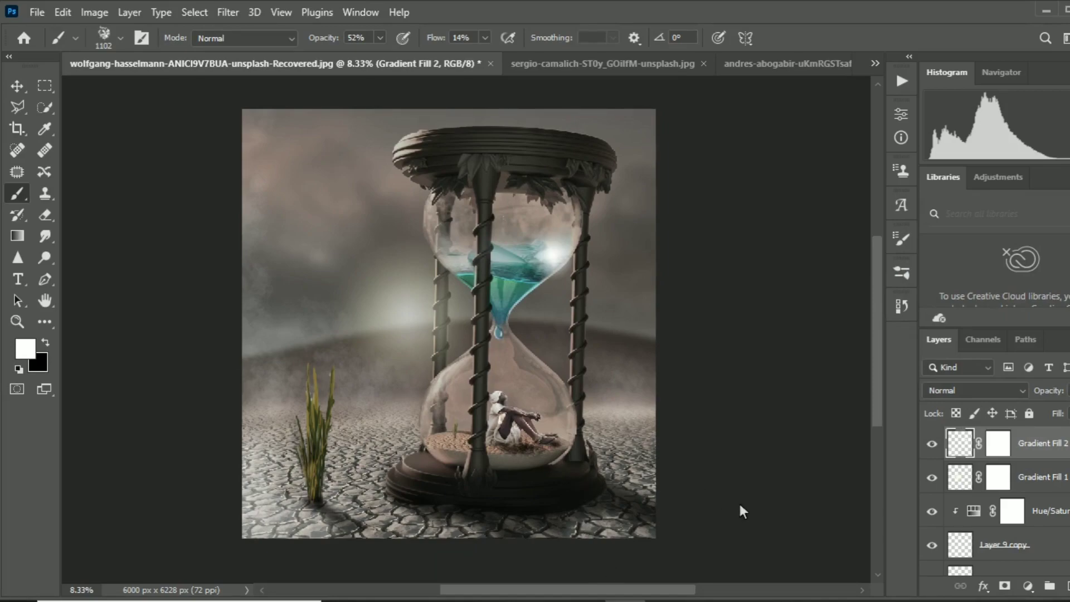
# Stamp all visible layers into a new layer and open it in Camera Raw Filter.
pyautogui.hotkey('ctrl', 'shift', 'alt', 'e')
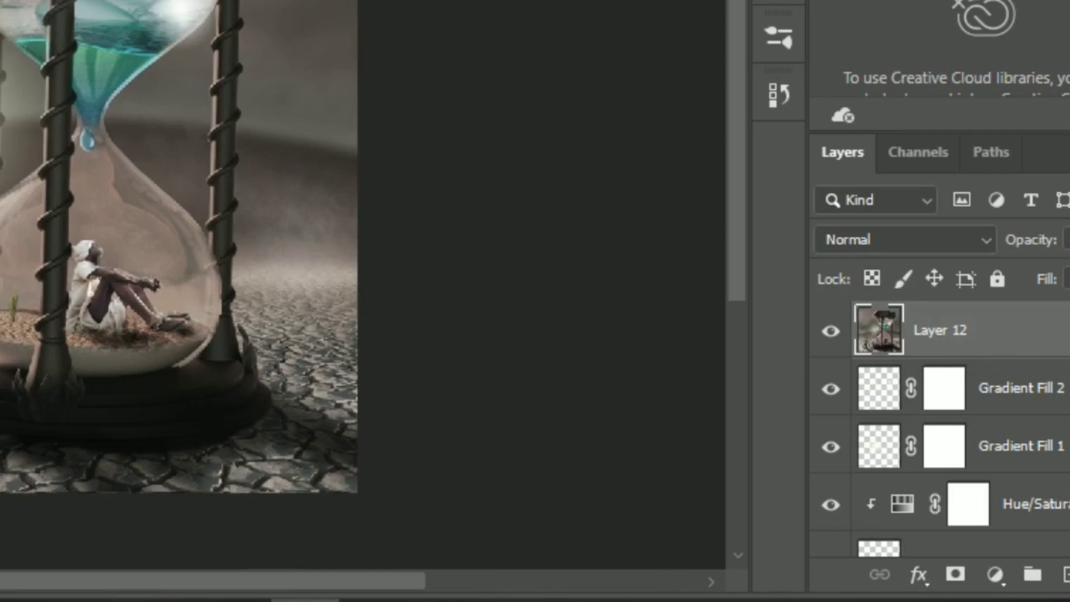
pyautogui.click(228, 12)
pyautogui.click(319, 249)
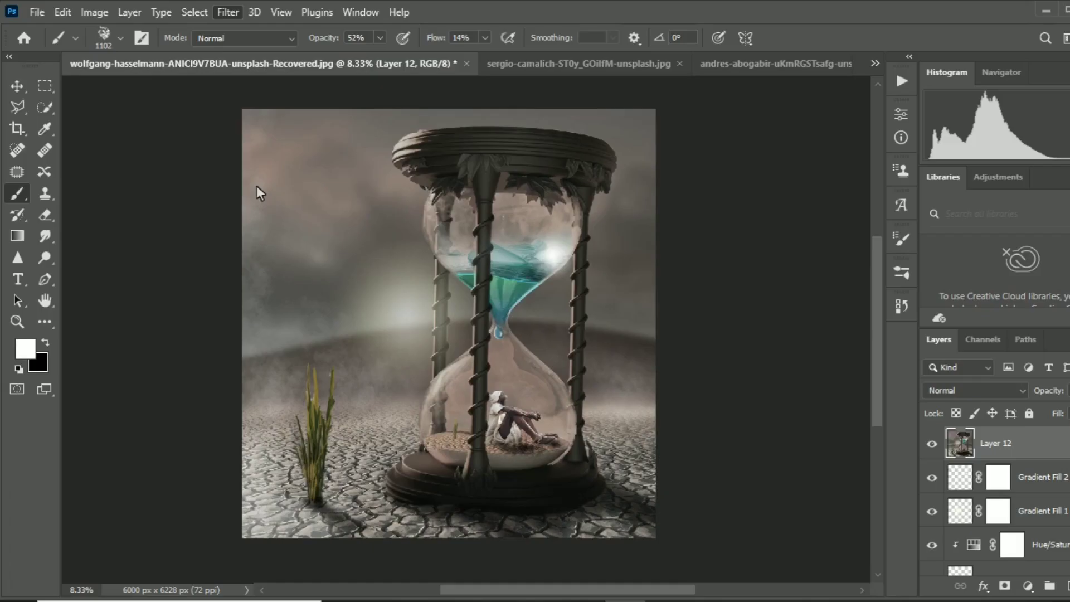
pyautogui.click(945, 255)
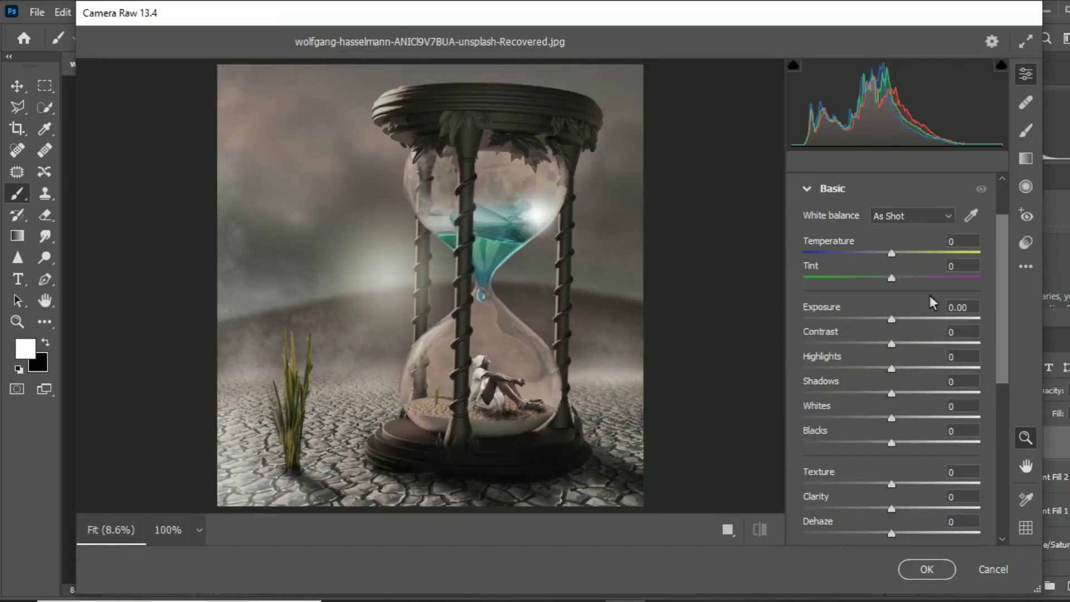
# Set Temperature +5, Tint -7, lower exposure, Blacks -37, brighter whites, reduced saturation.
pyautogui.moveTo(900, 256); pyautogui.dragTo(885, 277)
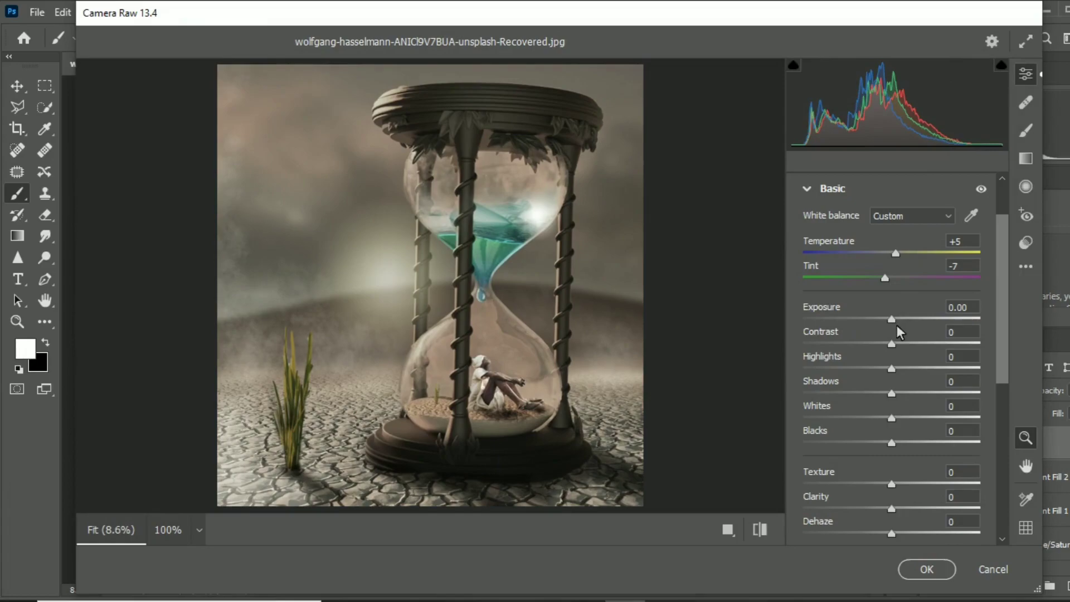
pyautogui.moveTo(892, 319)
pyautogui.mouseDown()
pyautogui.moveTo(915, 349)
pyautogui.moveTo(932, 349)
pyautogui.moveTo(867, 371)
pyautogui.moveTo(942, 398)
pyautogui.moveTo(980, 393)
pyautogui.mouseUp()
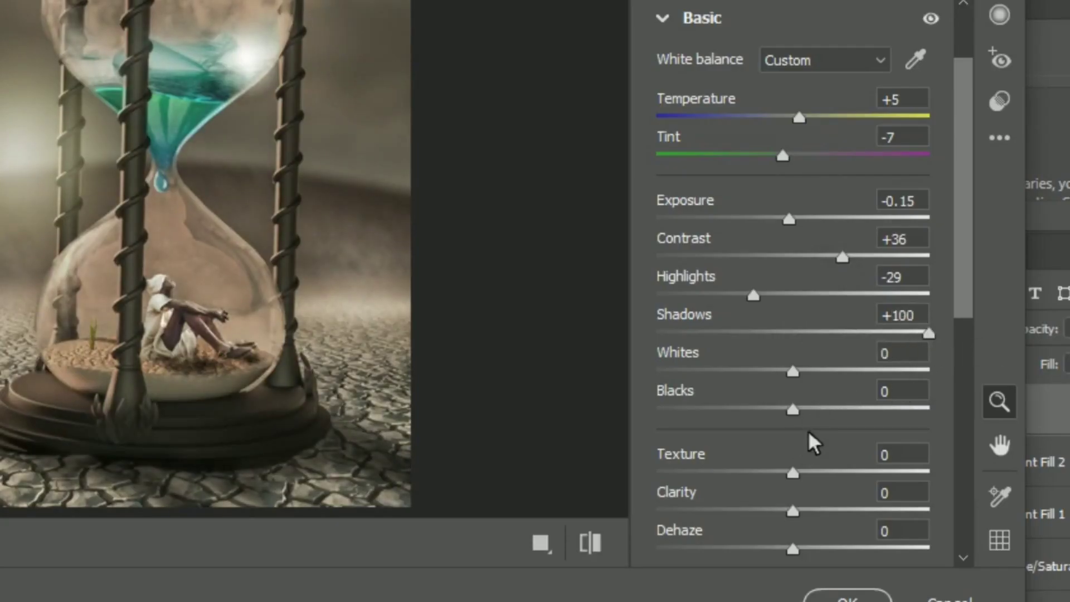
pyautogui.moveTo(792, 410); pyautogui.dragTo(752, 428)
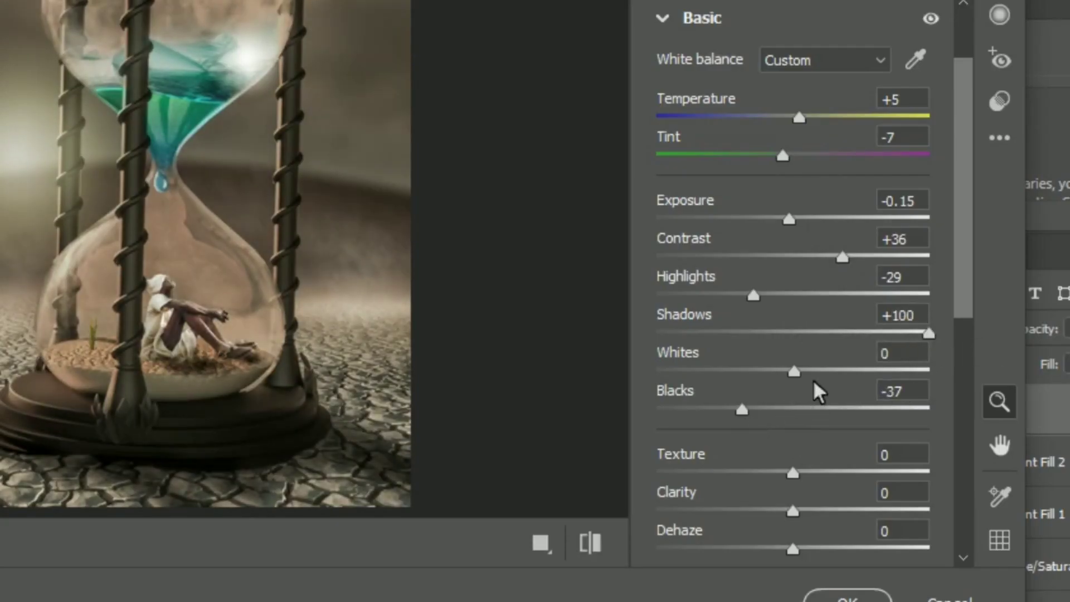
pyautogui.moveTo(814, 379)
pyautogui.mouseDown()
pyautogui.moveTo(857, 379)
pyautogui.moveTo(812, 385)
pyautogui.mouseUp()
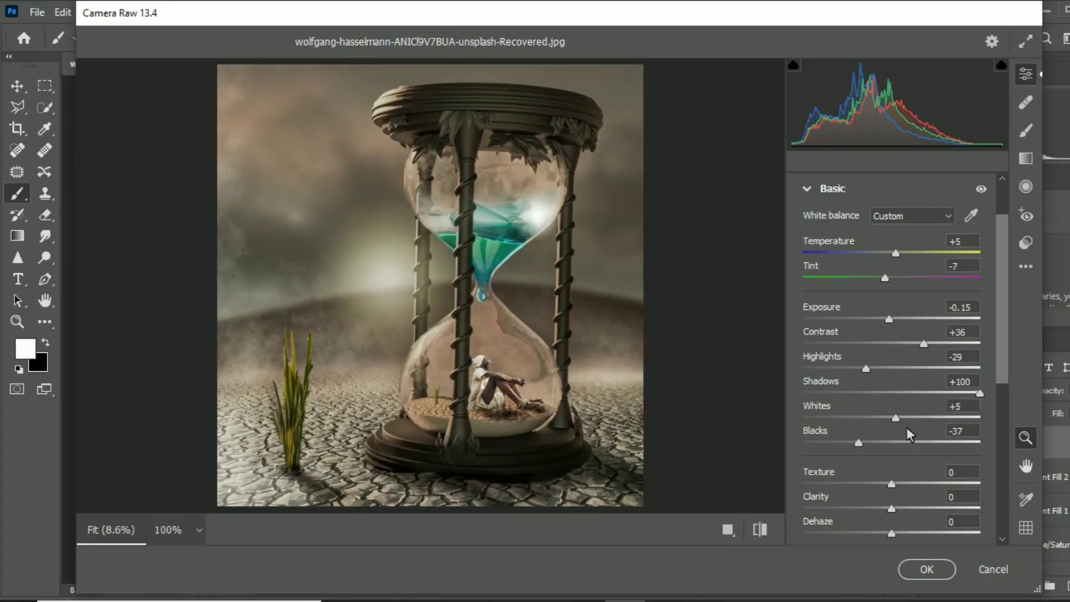
pyautogui.scroll(-3, 903, 434)
pyautogui.scroll(-2, 903, 434)
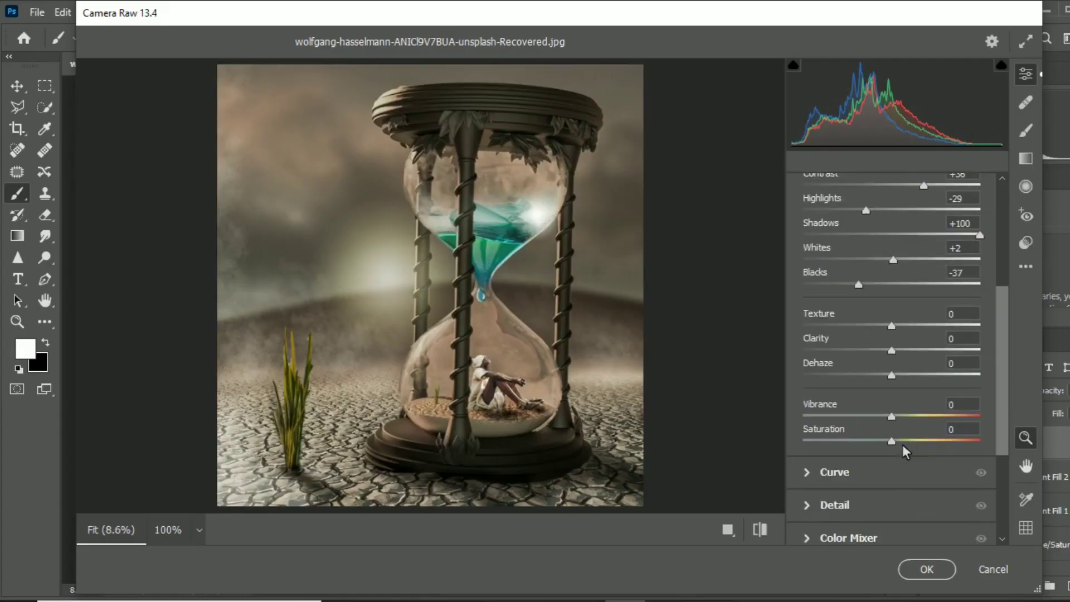
pyautogui.moveTo(902, 444)
pyautogui.mouseDown()
pyautogui.moveTo(921, 447)
pyautogui.moveTo(910, 450)
pyautogui.moveTo(913, 421)
pyautogui.moveTo(890, 446)
pyautogui.mouseUp()
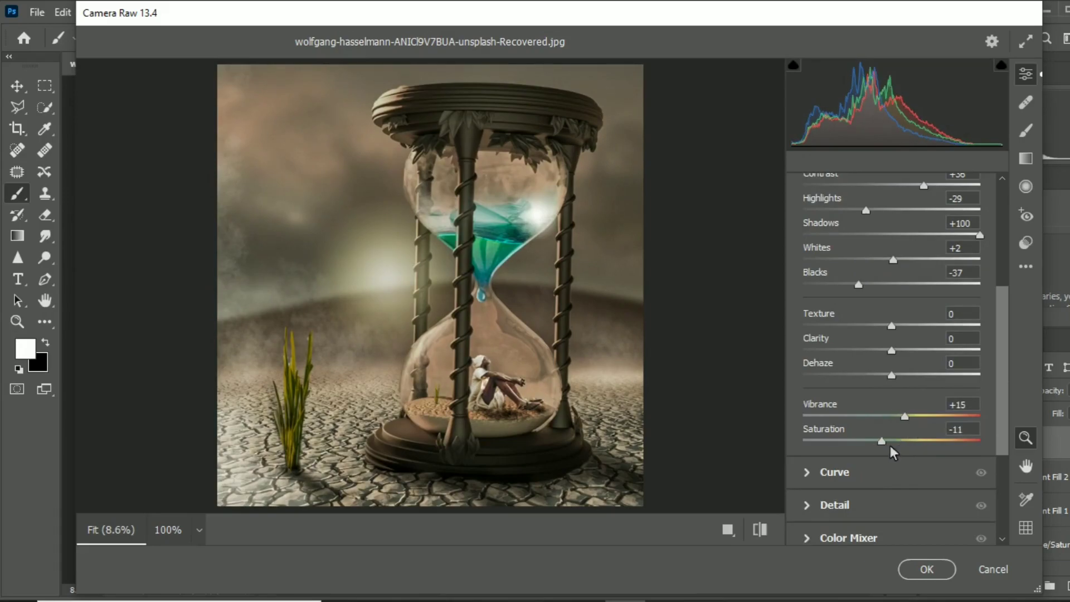
# Shape a gentle point curve by lowering the white point and lifting the midtones.
pyautogui.scroll(-2, 892, 449)
pyautogui.click(914, 401)
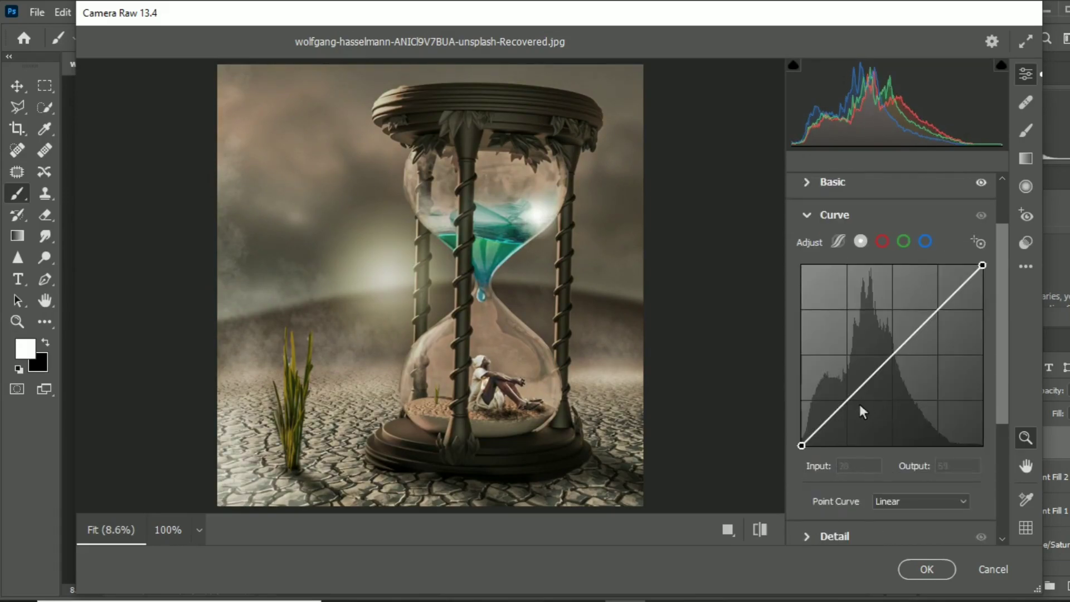
pyautogui.moveTo(990, 280); pyautogui.dragTo(990, 290)
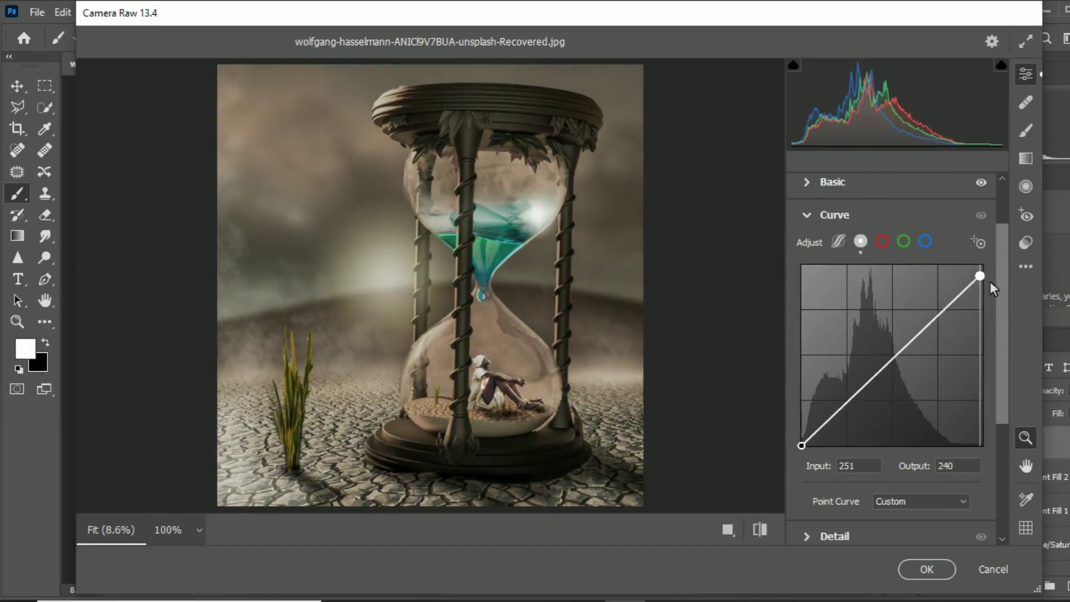
pyautogui.click(850, 398)
pyautogui.moveTo(858, 398); pyautogui.dragTo(859, 392)
pyautogui.scroll(-3, 911, 458)
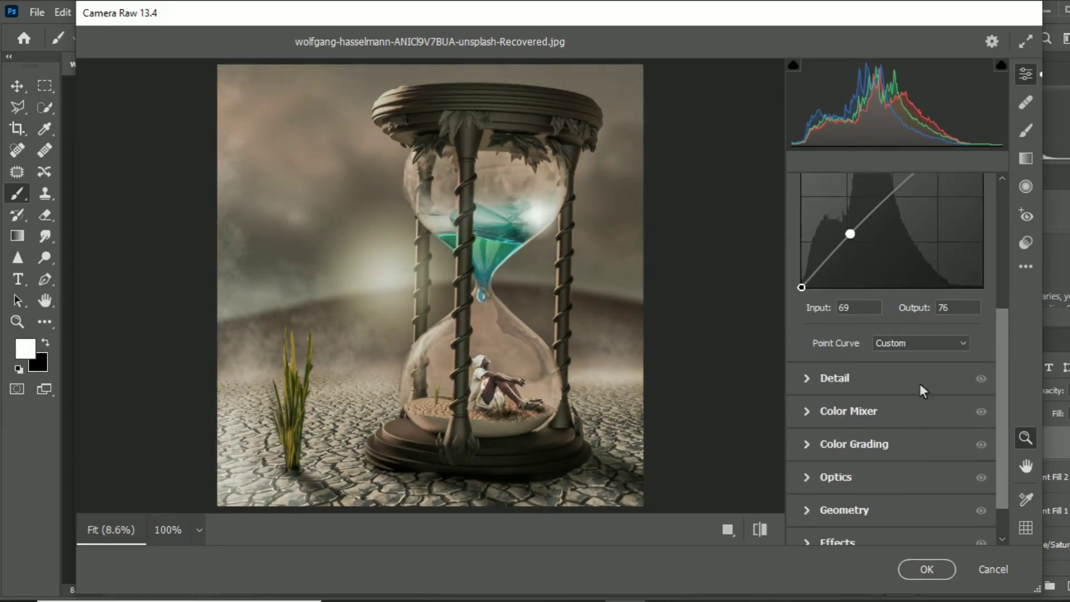
# In Color Mixer, boost blue and aqua saturation, brighten reds and darken yellows.
pyautogui.click(904, 420)
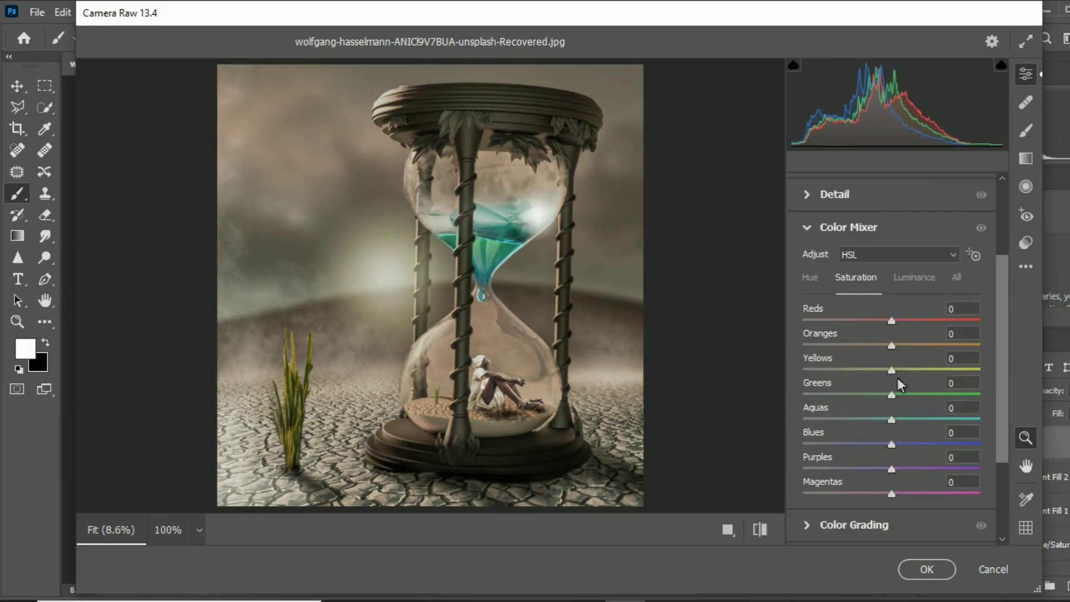
pyautogui.click(931, 444)
pyautogui.click(938, 419)
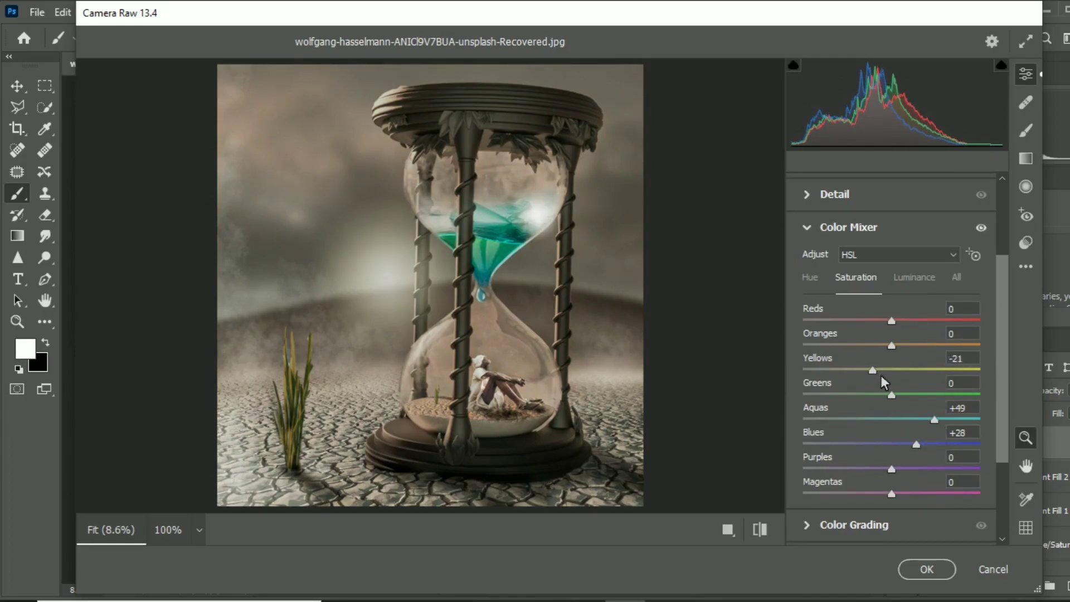
pyautogui.click(923, 286)
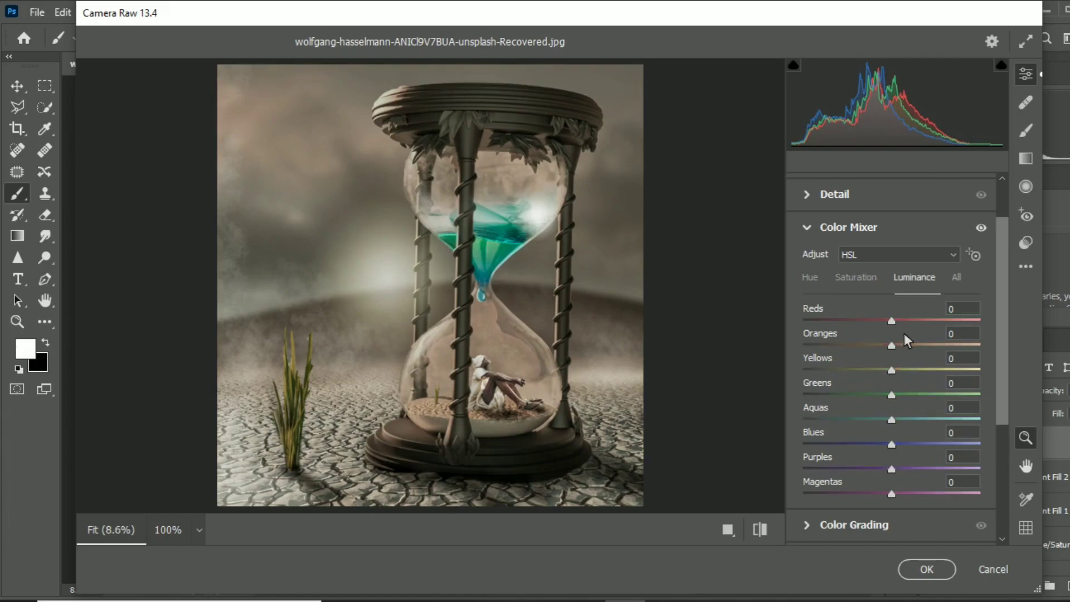
pyautogui.moveTo(891, 321); pyautogui.dragTo(910, 321)
pyautogui.moveTo(875, 374)
pyautogui.mouseDown()
pyautogui.moveTo(867, 379)
pyautogui.moveTo(944, 386)
pyautogui.mouseUp()
# Add a -9 Effects vignette and apply the Camera Raw grade.
pyautogui.scroll(-1, 891, 386)
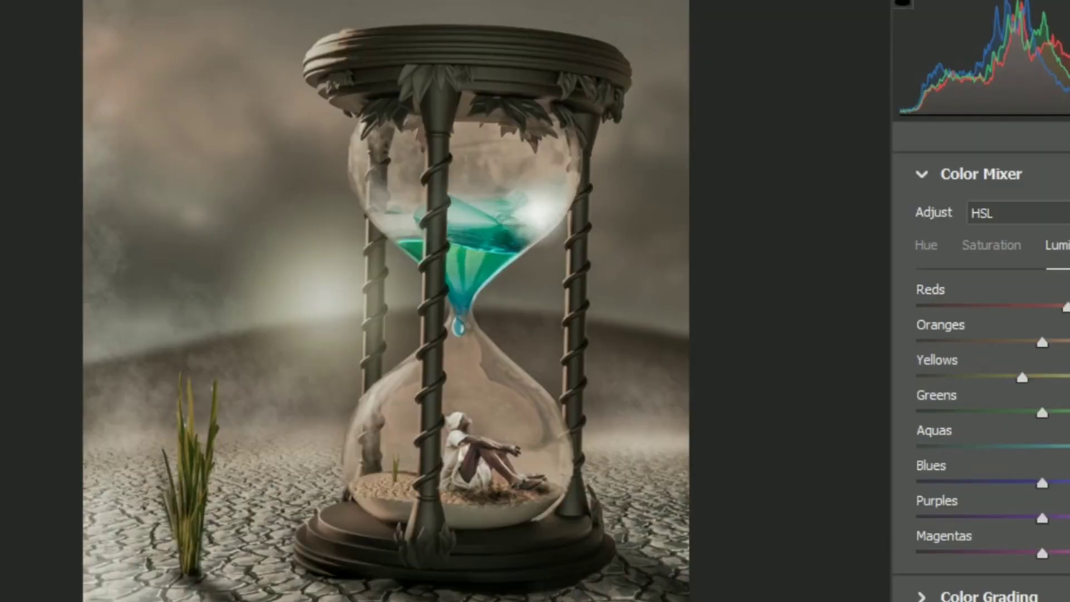
pyautogui.scroll(-3, 980, 334)
pyautogui.click(976, 470)
pyautogui.scroll(-5, 1042, 368)
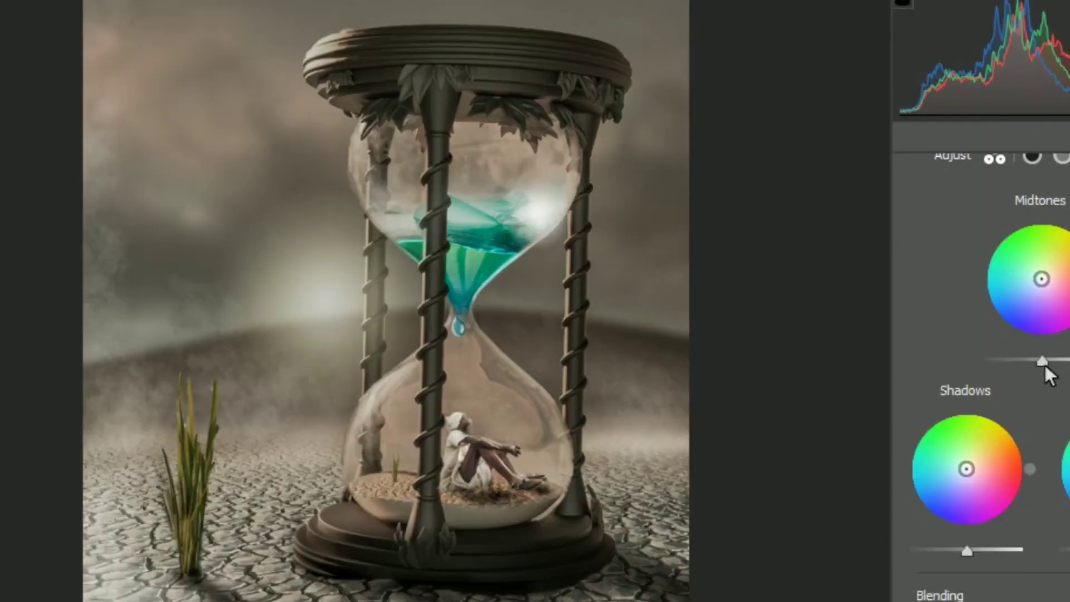
pyautogui.scroll(-3, 1041, 376)
pyautogui.scroll(-5, 895, 526)
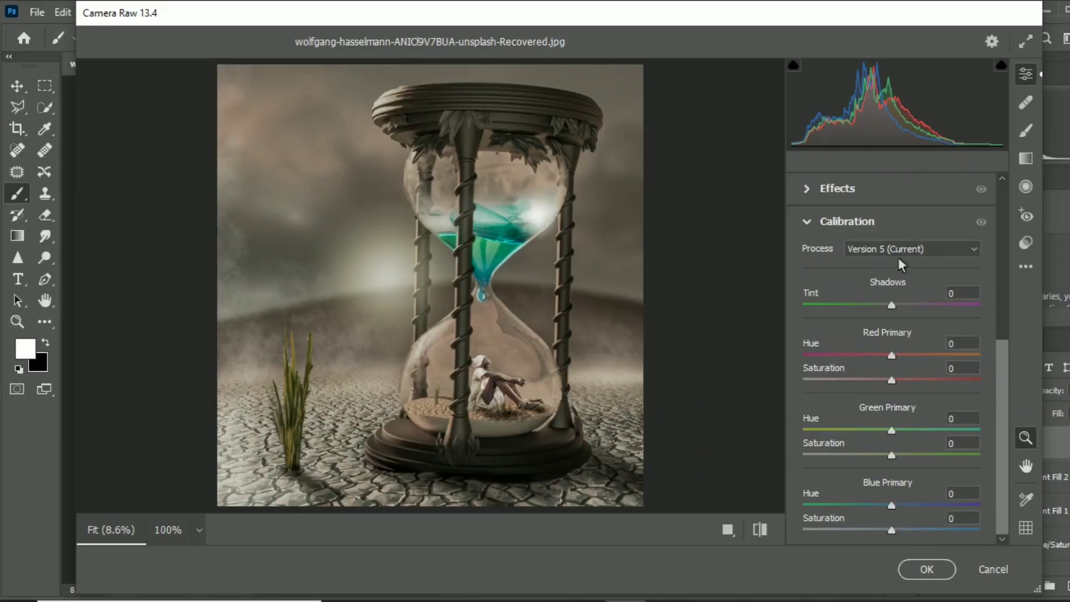
pyautogui.click(900, 225)
pyautogui.click(908, 485)
pyautogui.moveTo(891, 500)
pyautogui.mouseDown()
pyautogui.moveTo(869, 500)
pyautogui.moveTo(891, 507)
pyautogui.mouseUp()
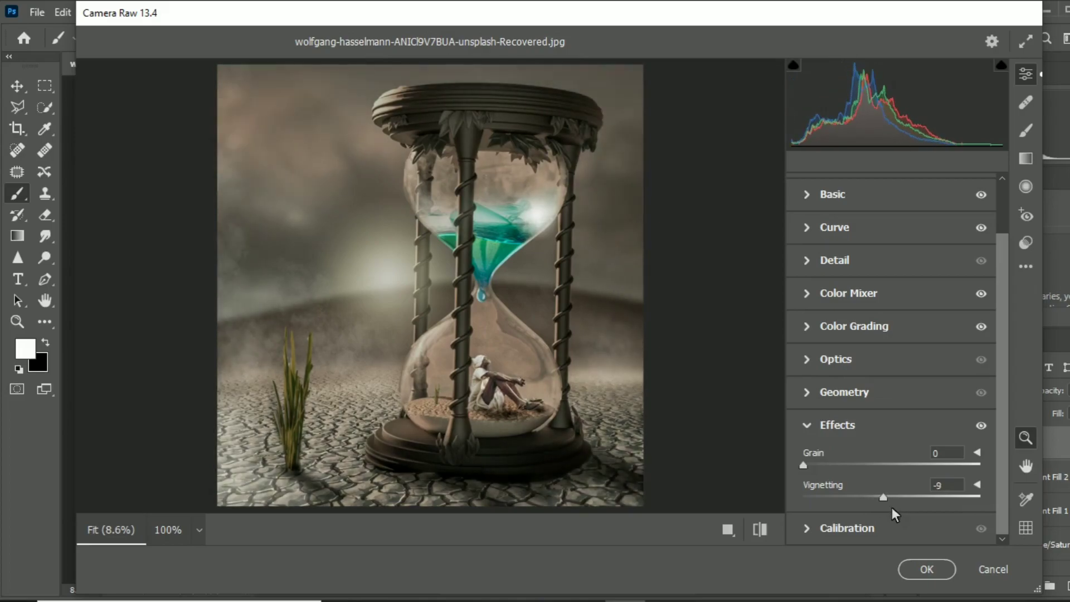
pyautogui.click(928, 569)
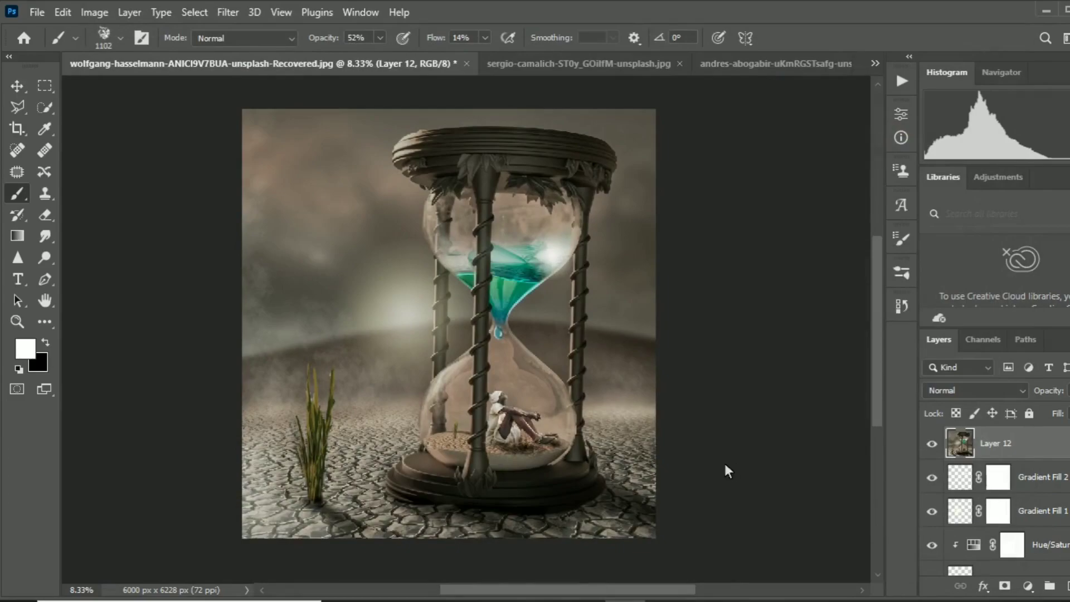
pyautogui.scroll(-3, 1055, 512)
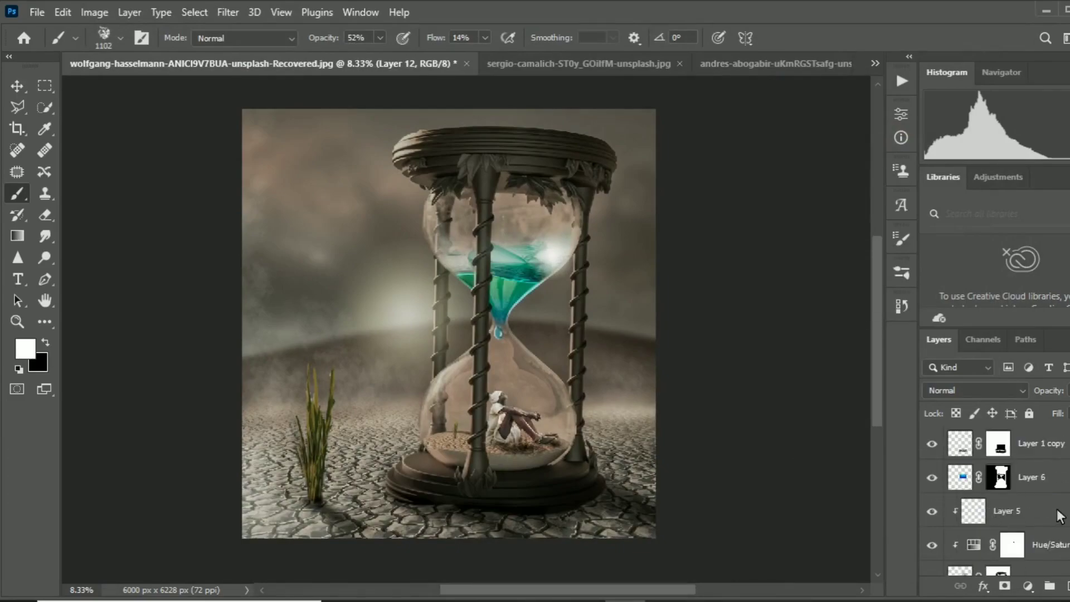
pyautogui.scroll(-3, 1055, 511)
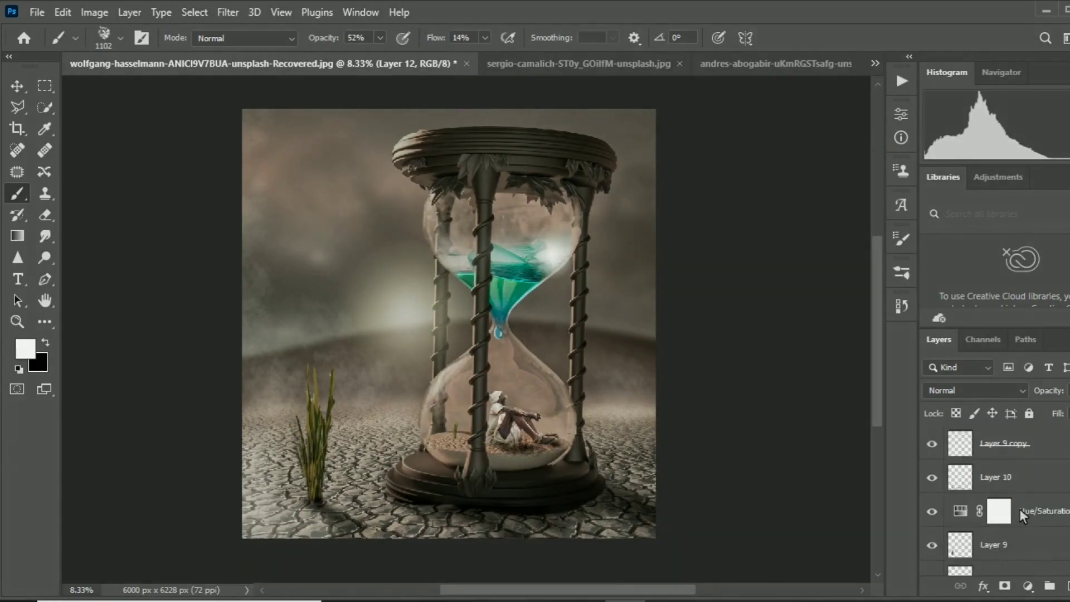